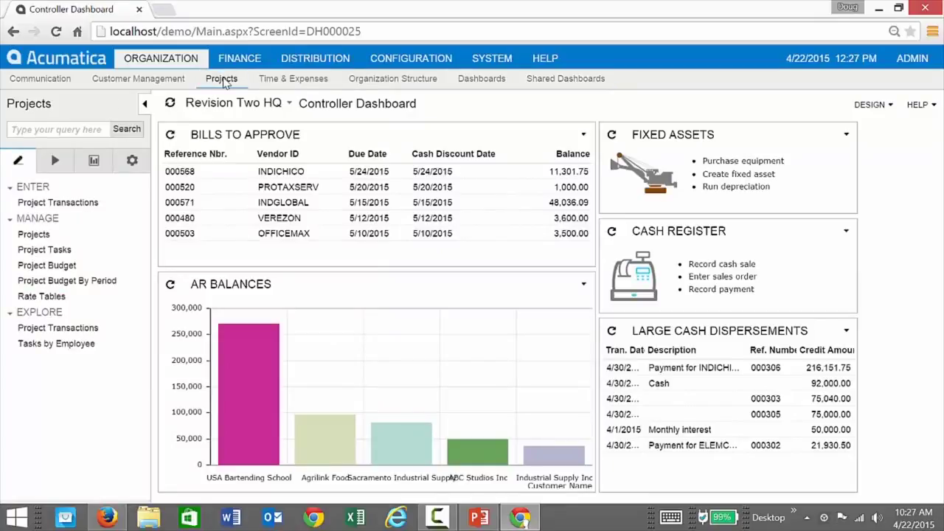
Create project DEMO2 on the Projects screen with customer ABARTENDE (USA Bartending School).
click(34, 234)
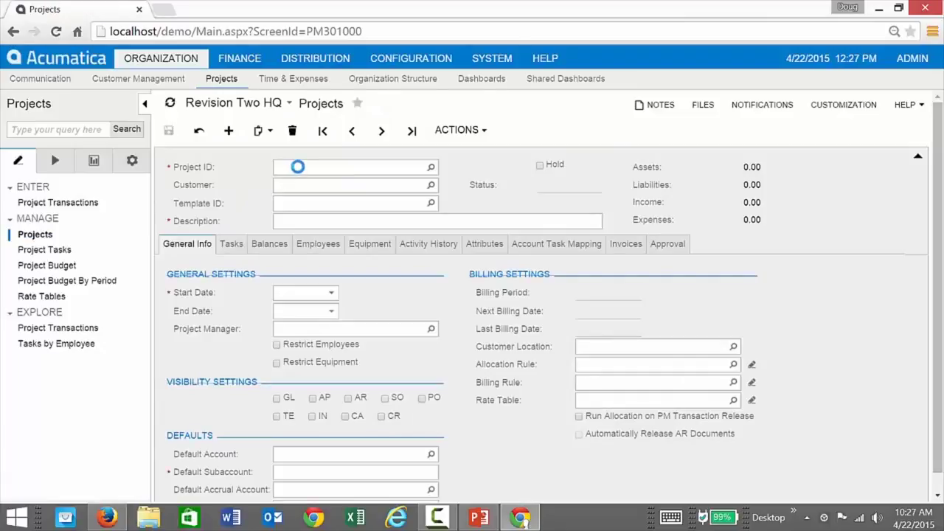
click(298, 168)
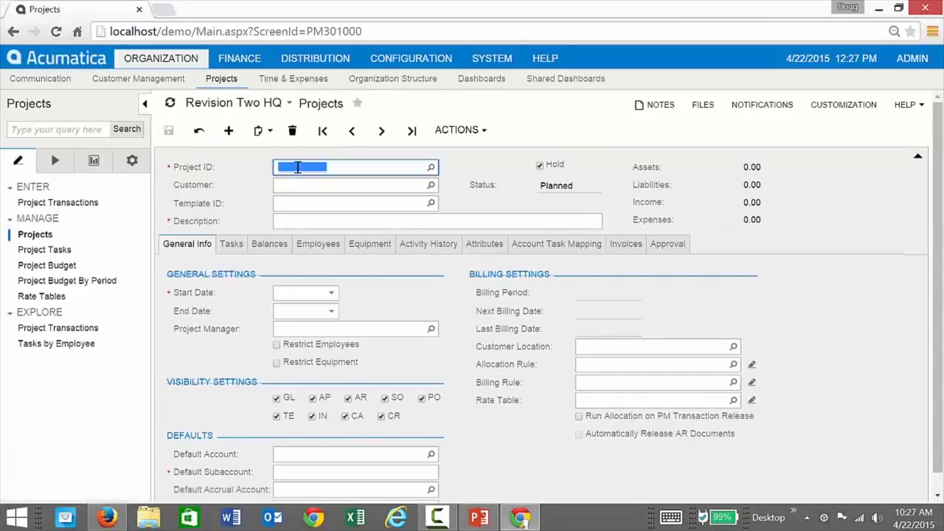
text(DEMO2)
key(Tab)
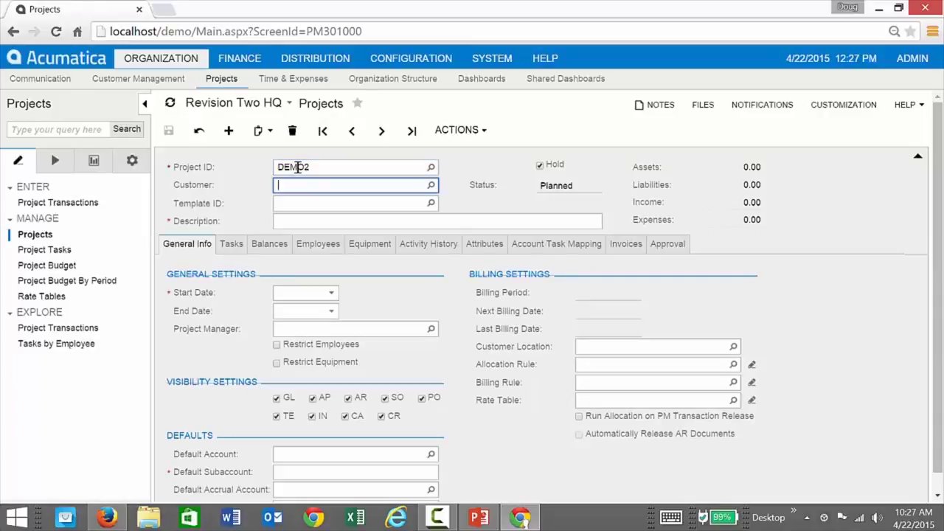
text(ab)
click(311, 197)
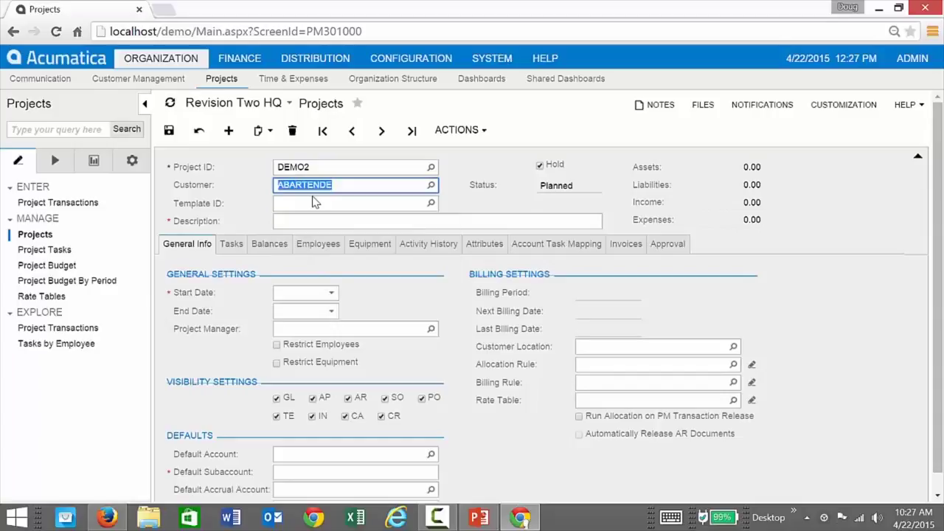
click(314, 203)
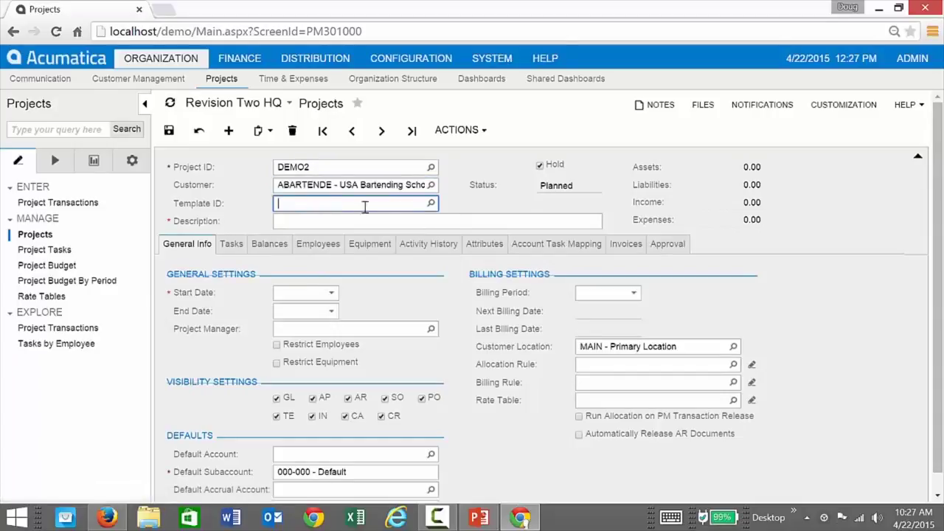
Select TIME&MAT as the project template.
click(430, 204)
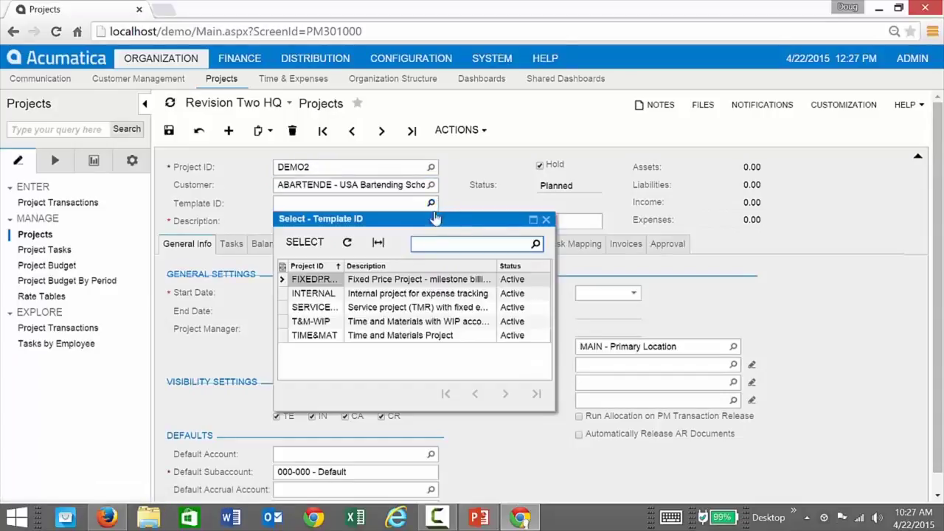
click(396, 336)
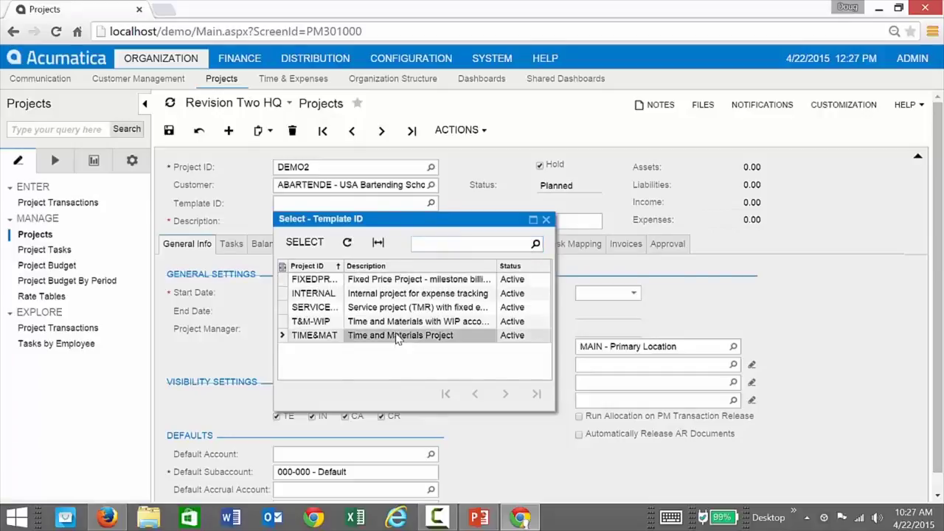
double_click(397, 336)
Replace the description with 'T&M for USA Bartendding' and save the project.
click(365, 222)
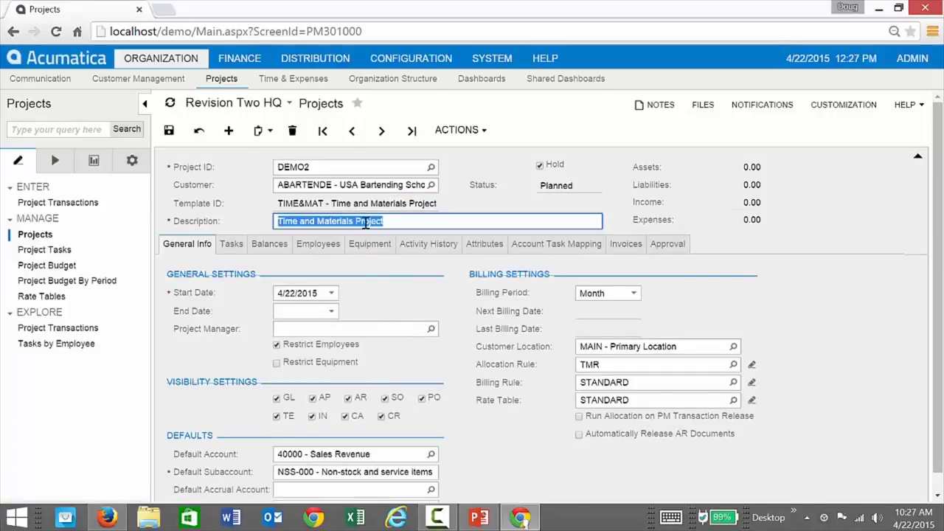
text(T&M)
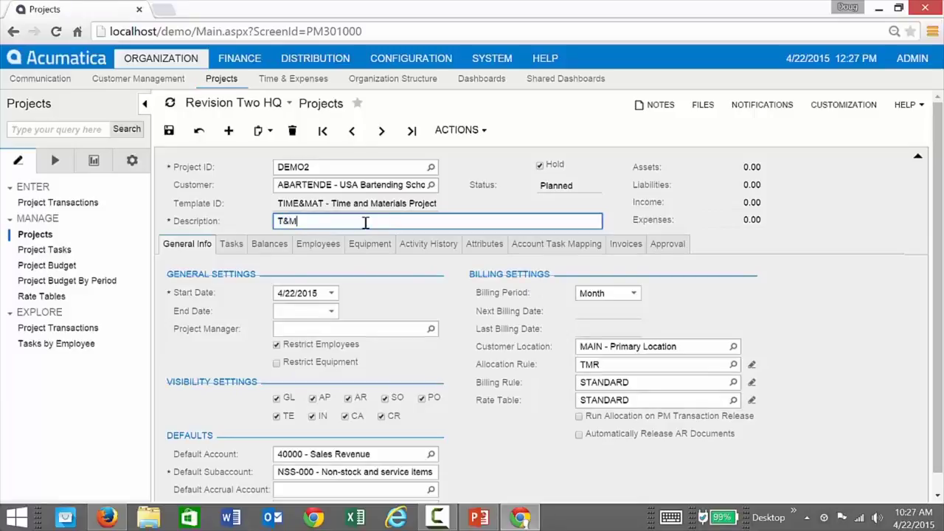
text( for USA Bartendding)
click(174, 131)
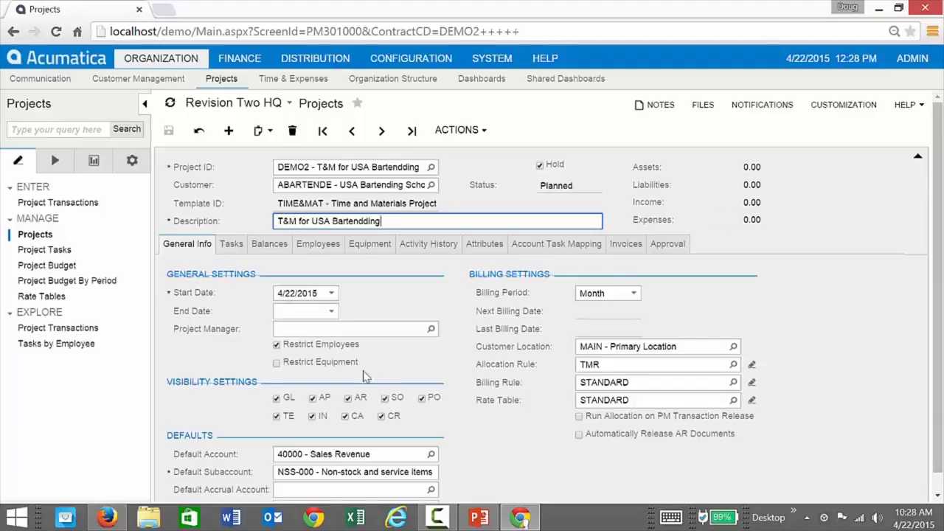
Leave SO visibility on, switch DEMO2's billing period from monthly to On Demand, and save.
click(385, 398)
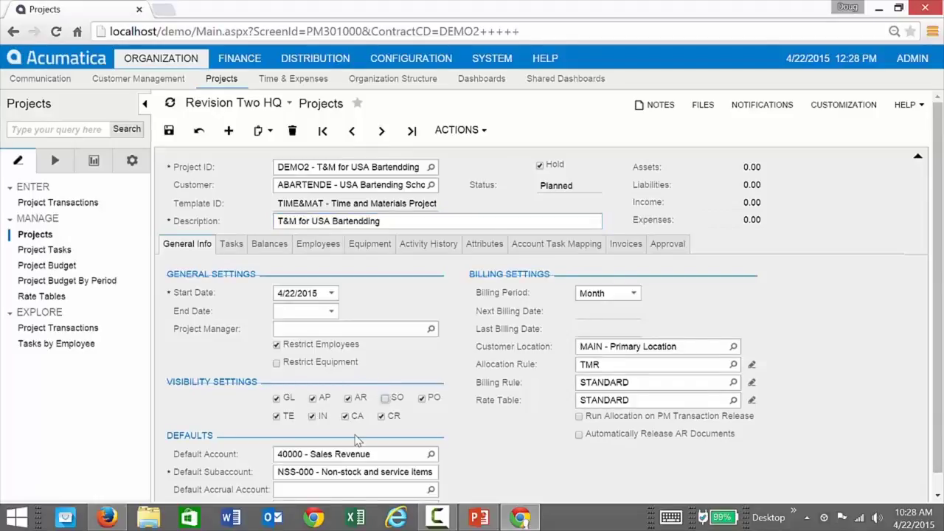
click(384, 398)
scroll(207, 413, down, 1)
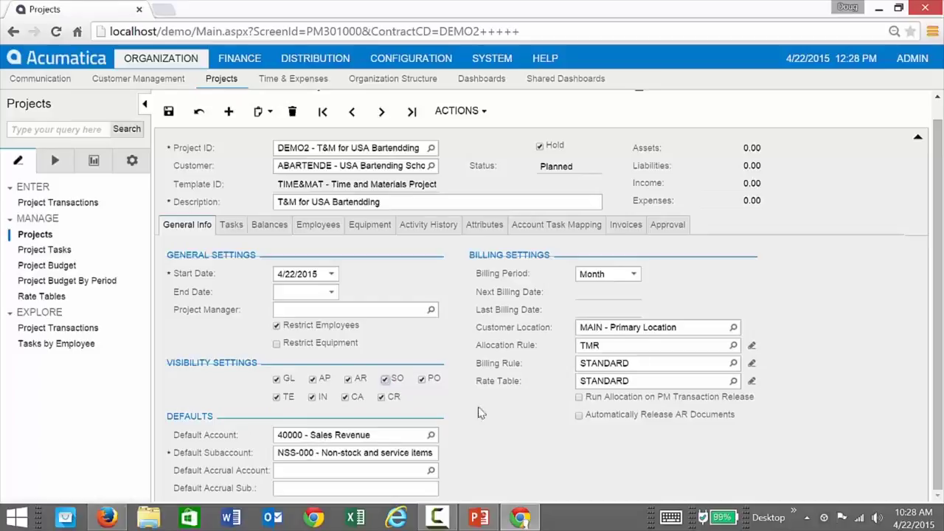
click(632, 275)
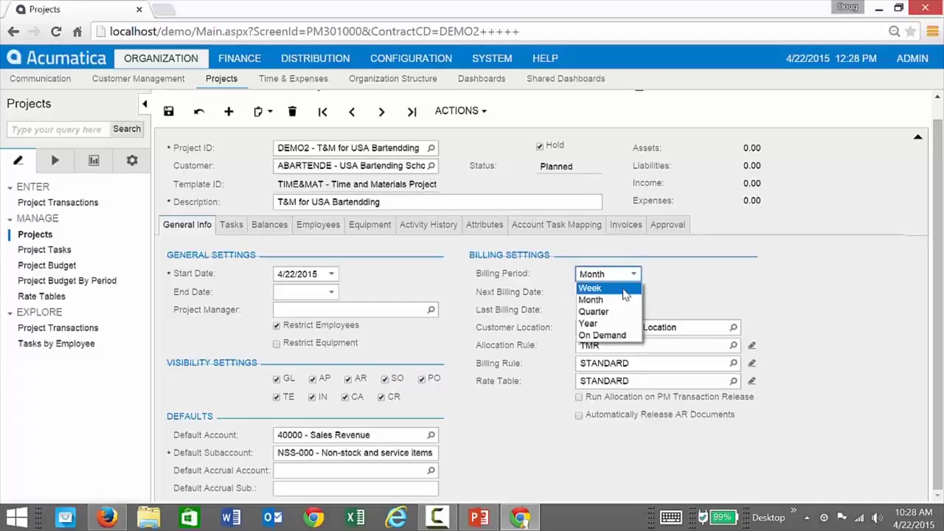
click(584, 335)
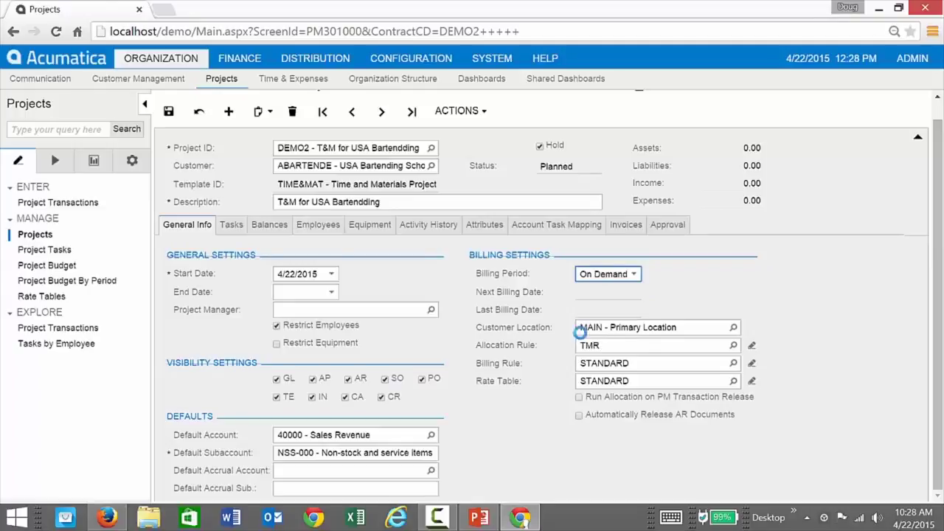
click(168, 114)
Confirm the TMR allocation rule and STANDARD billing rule, then show tasks 101, 201 and 301.
click(619, 346)
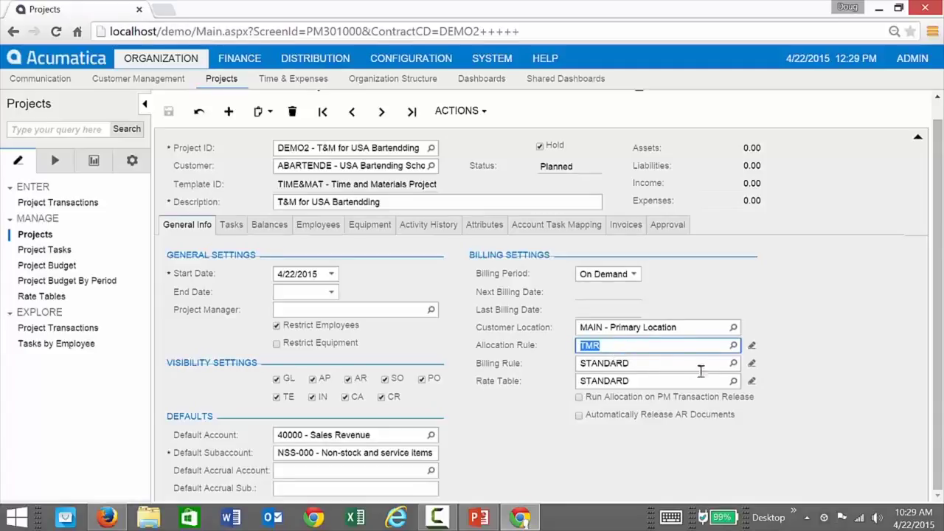
click(732, 364)
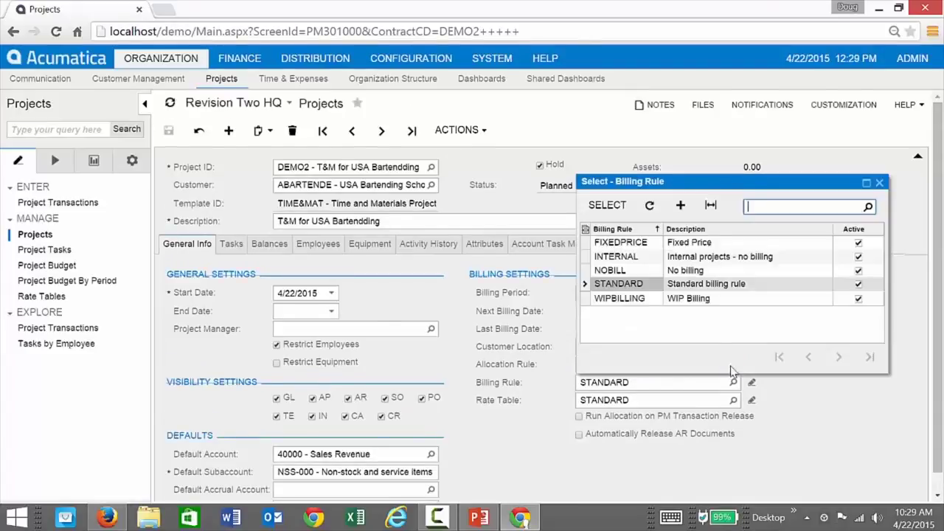
click(636, 290)
double_click(635, 290)
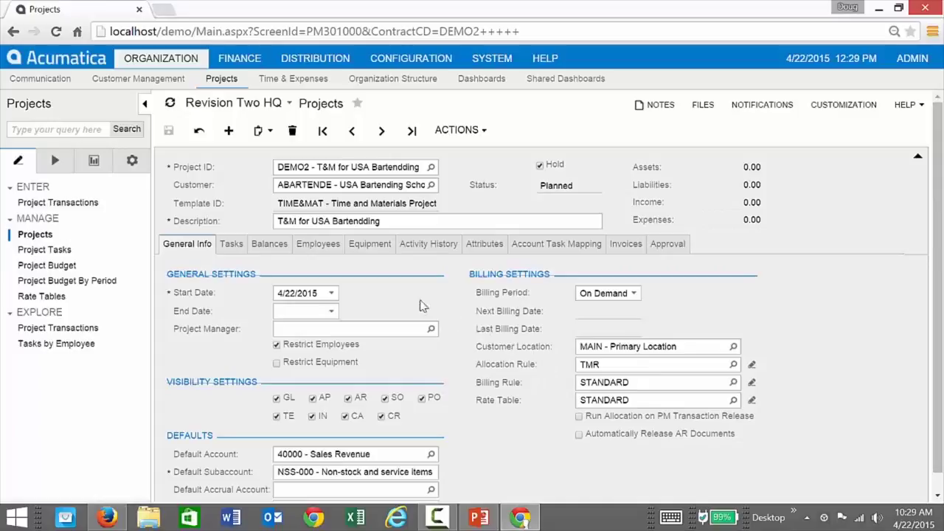
click(230, 243)
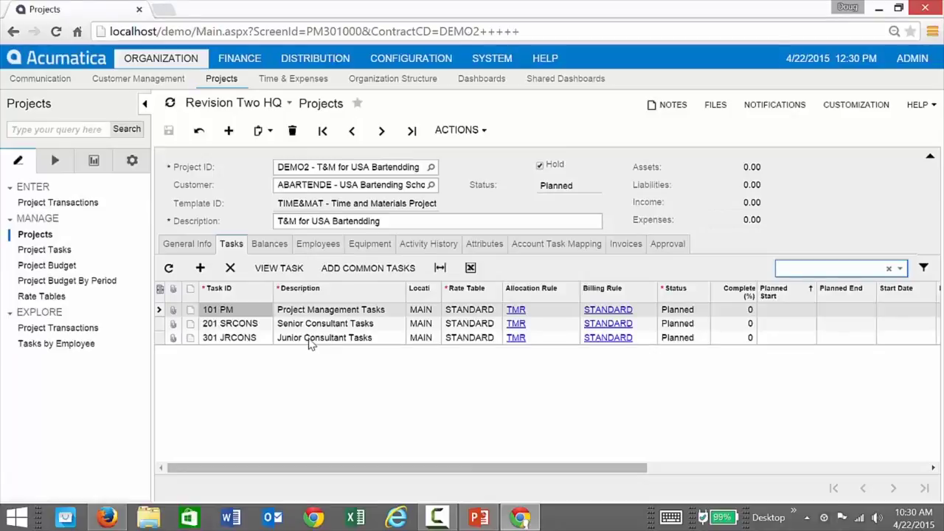
Glance at the Balances tab, then return to the task list and open task 101 PM.
click(269, 245)
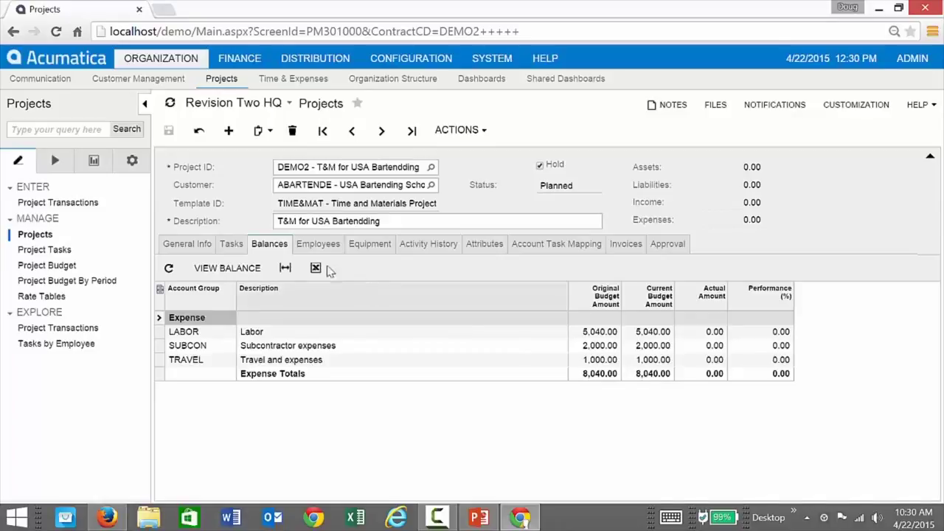
click(233, 245)
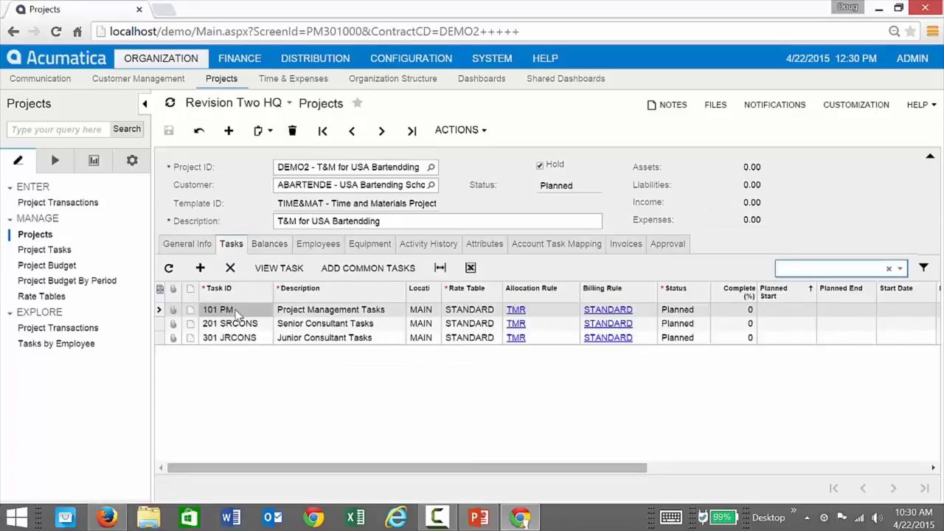
click(299, 323)
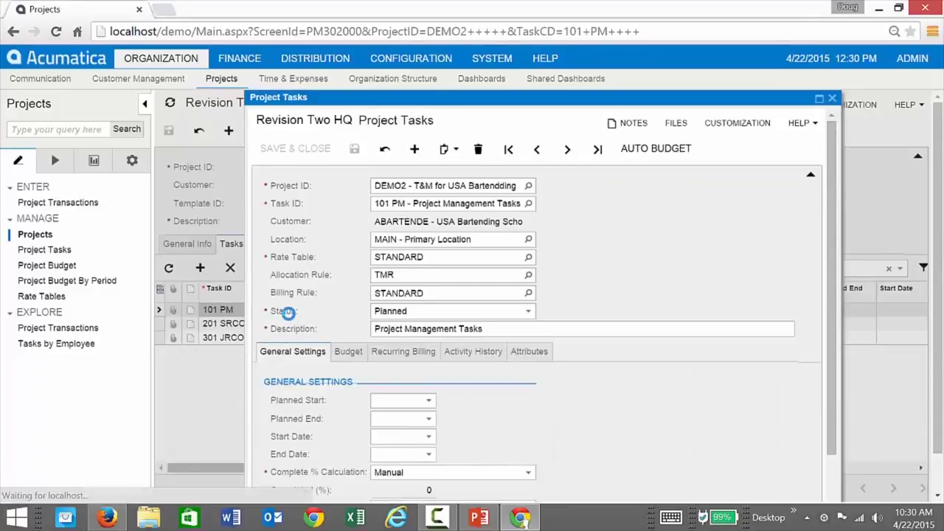
Set task 101 PM's labor budget quantity to 9, save it, and close the task window.
drag(246, 279, 178, 271)
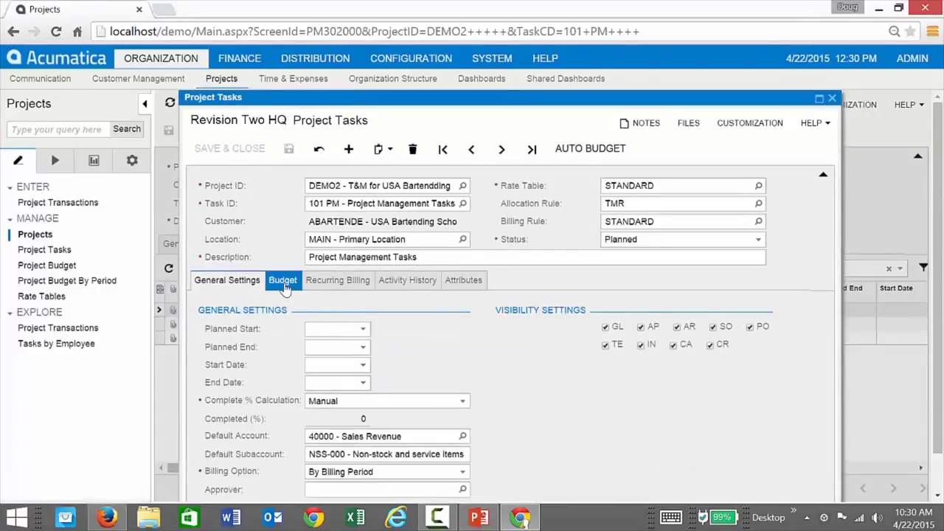
click(284, 281)
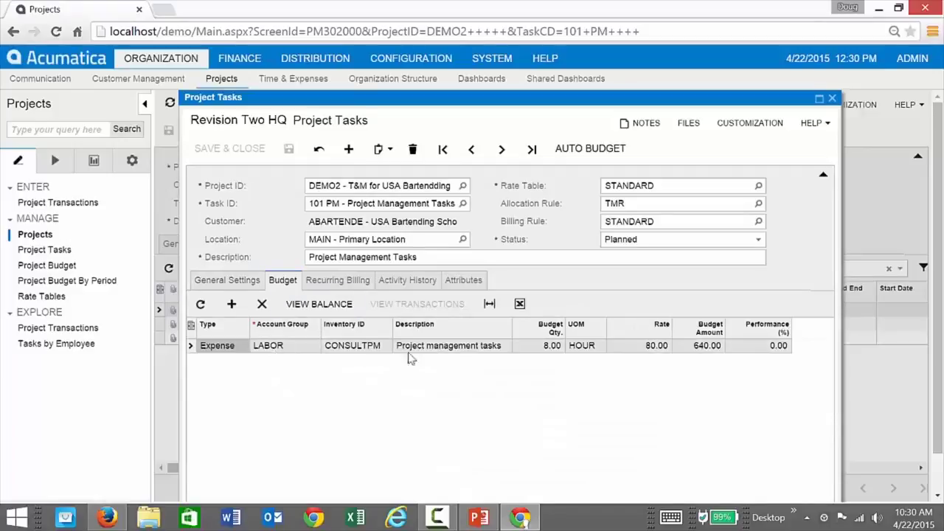
click(553, 347)
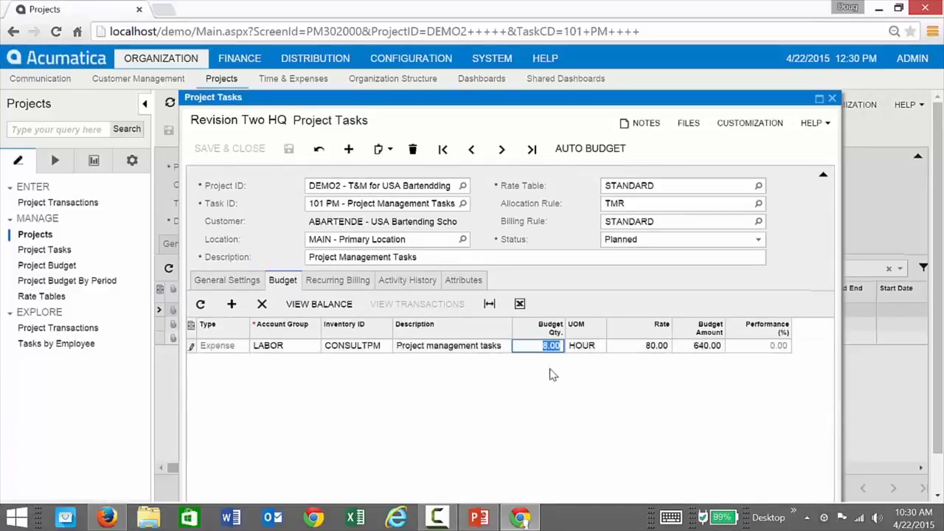
text(9)
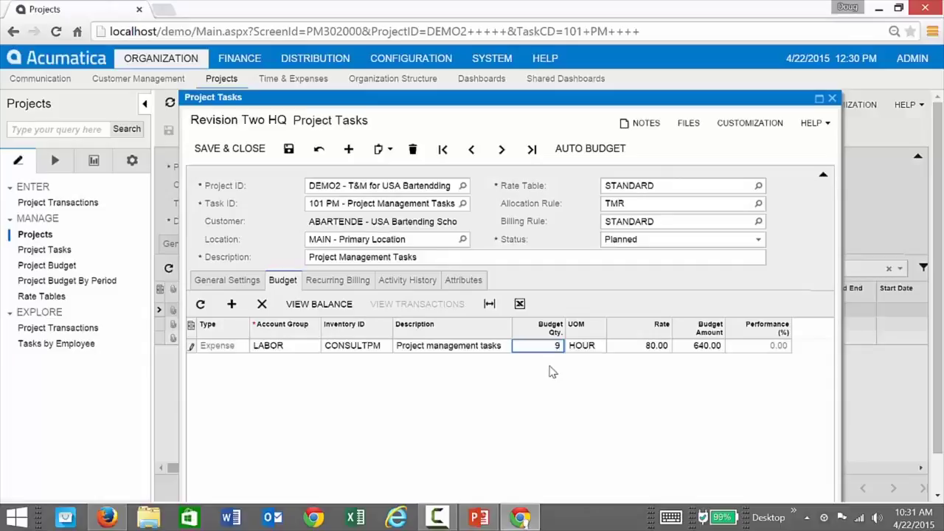
key(Tab)
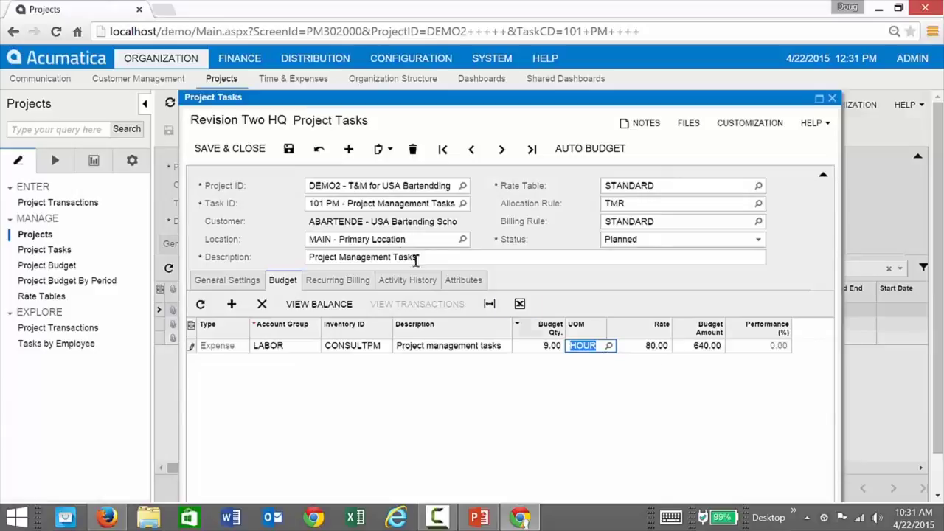
click(289, 151)
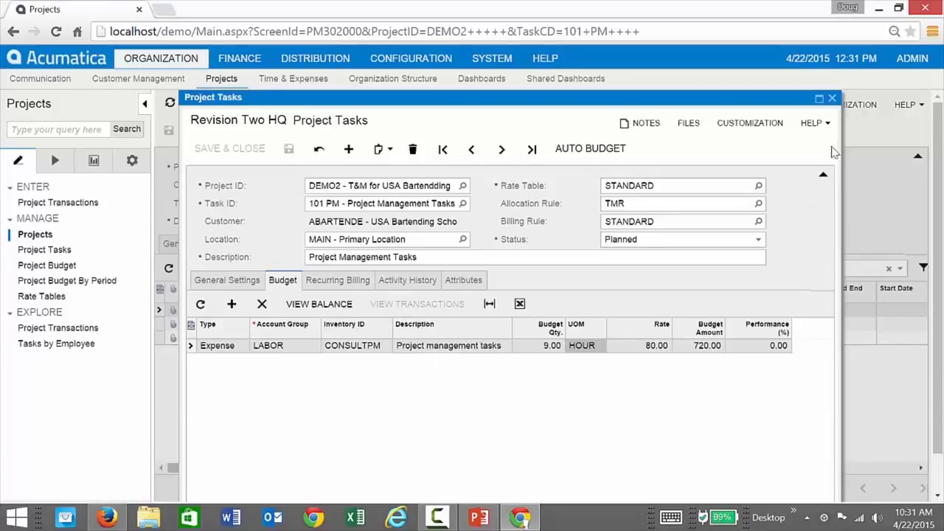
click(831, 98)
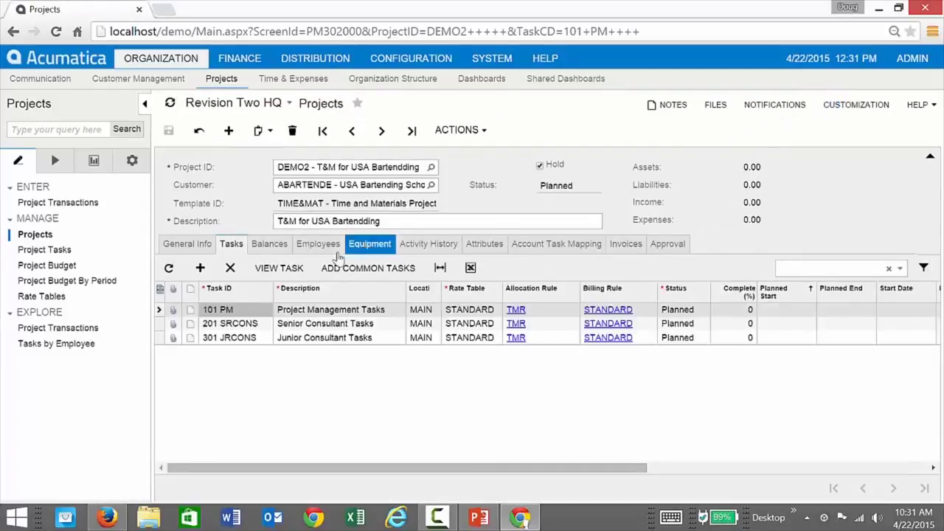
Check DEMO2's Balances tab, then list its FINANCE and CONSULT employees on the Employees tab.
click(265, 244)
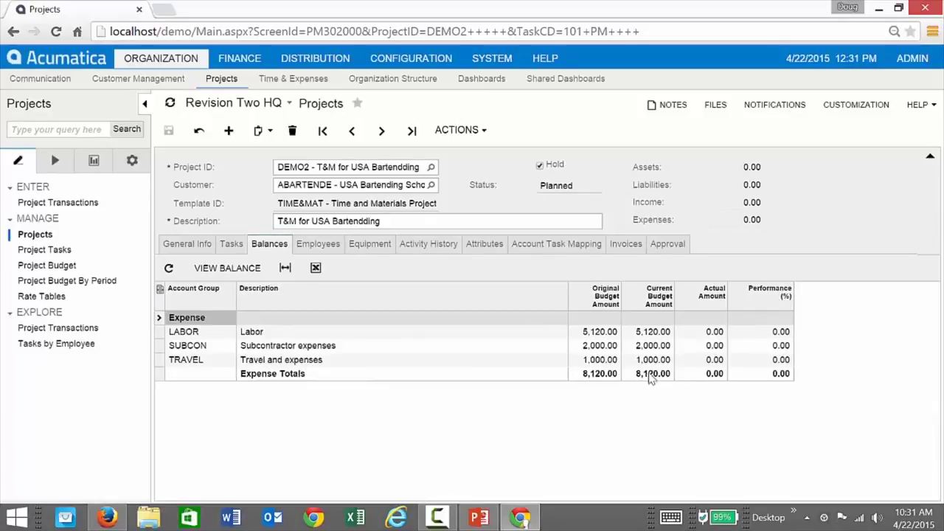
click(320, 247)
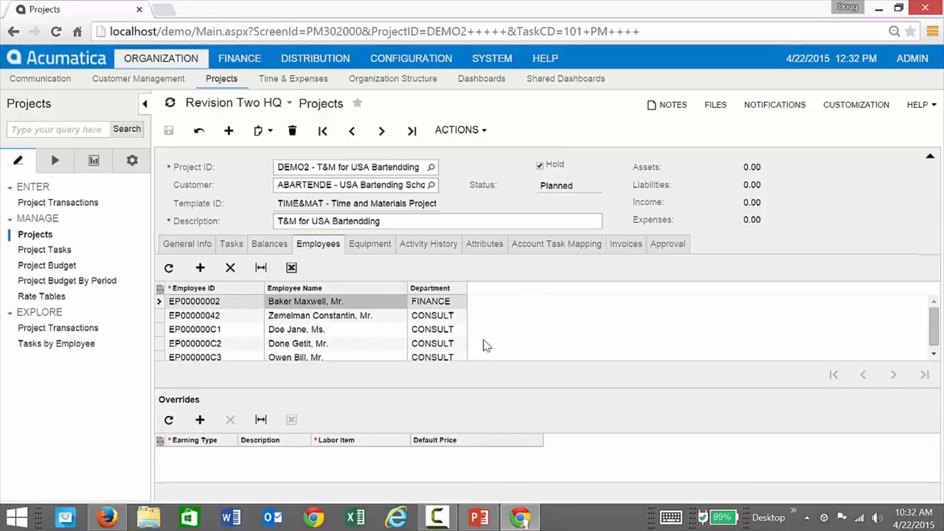
Browse DEMO2's Equipment and Activity History tabs, ending on the Attributes tab.
click(362, 250)
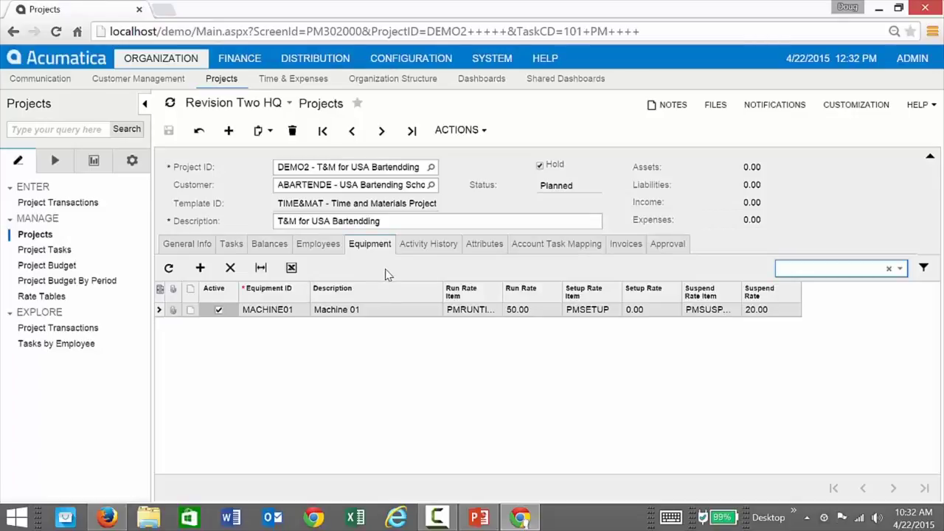
click(435, 245)
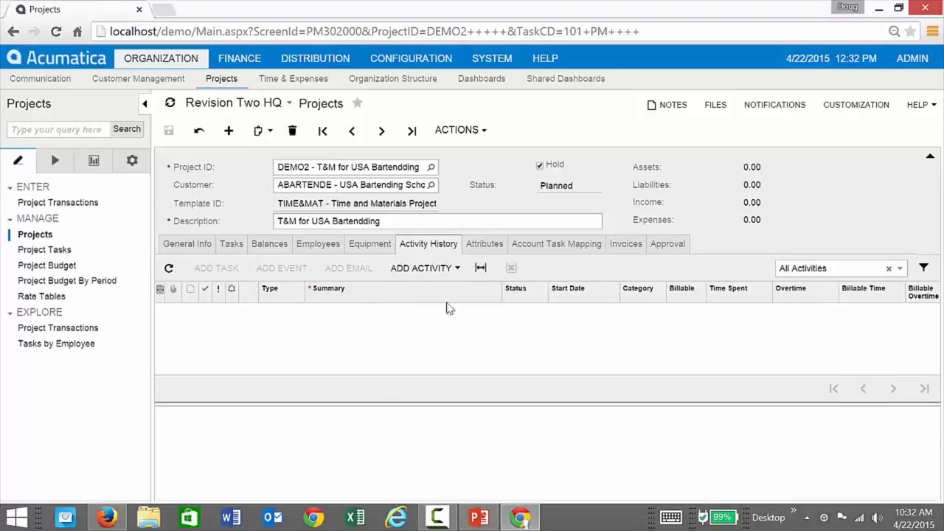
click(483, 248)
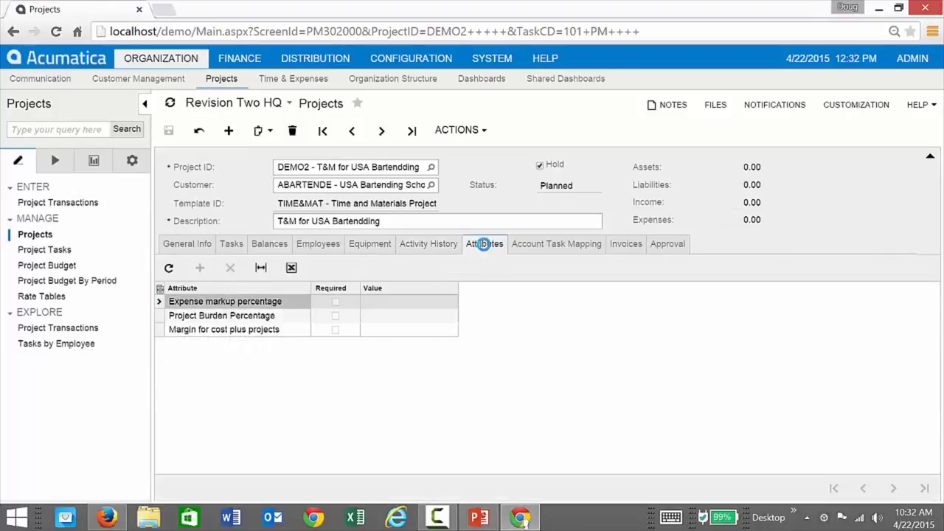
Enter 10 as the Expense markup percentage attribute value and save DEMO2.
click(415, 308)
text(10)
key(Return)
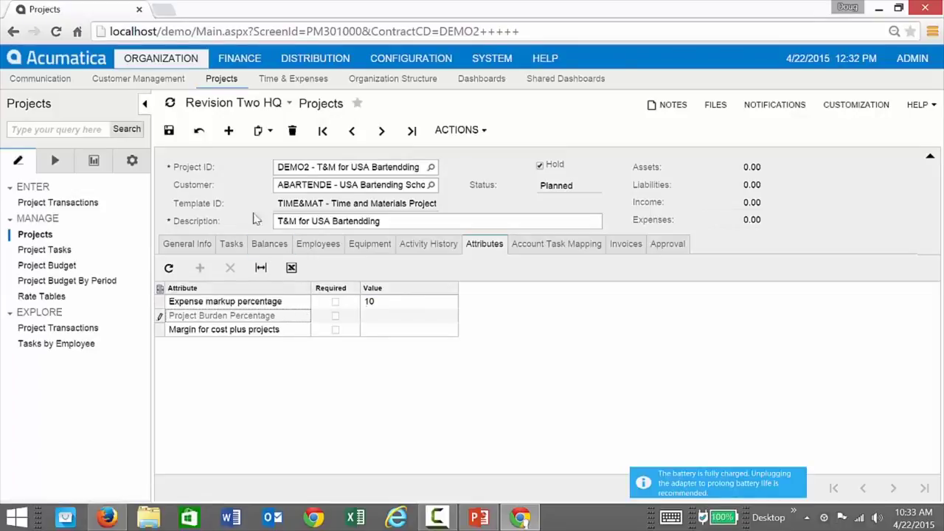
click(168, 131)
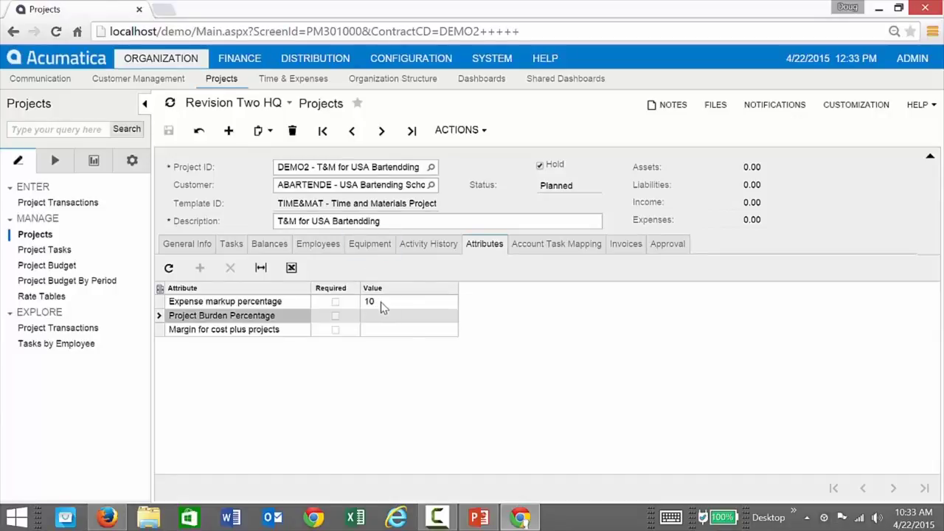
Review the Invoices, Approval and General Info tabs, return to Balances, and open ACTIONS.
click(625, 244)
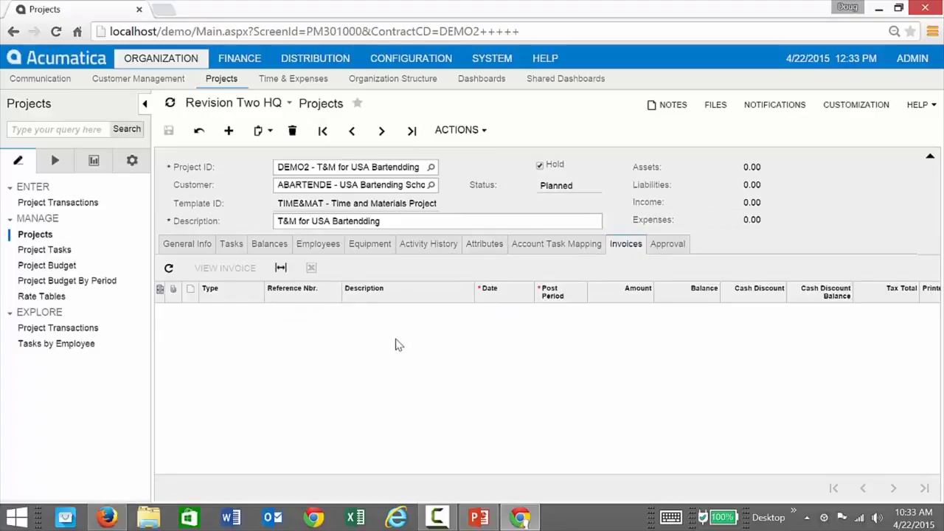
click(676, 249)
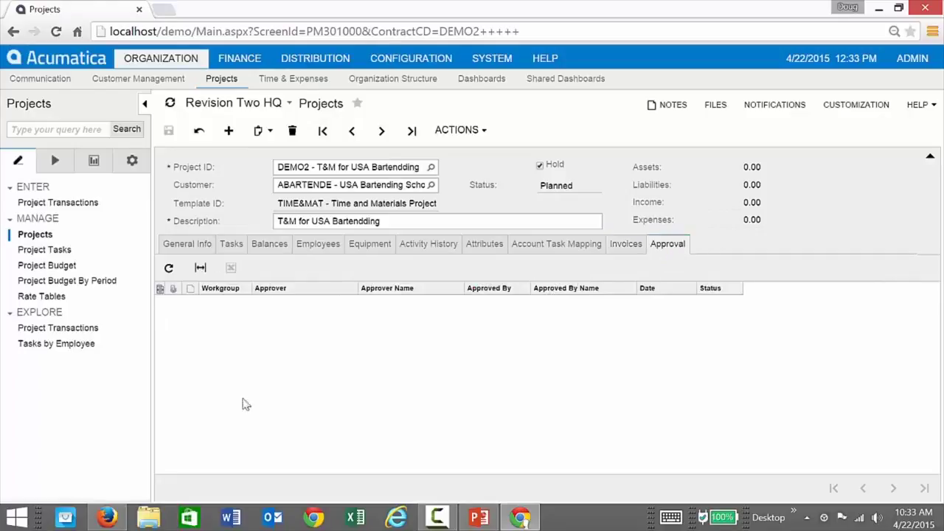
click(187, 247)
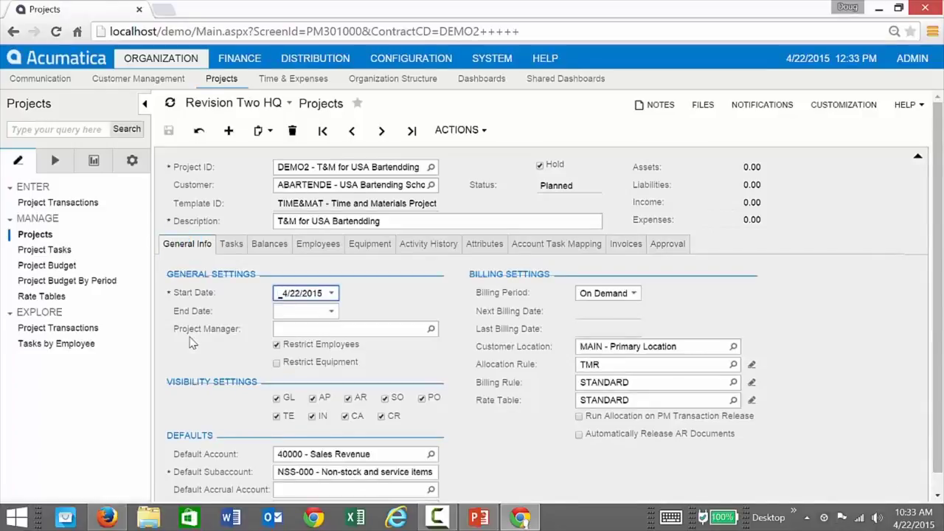
click(269, 246)
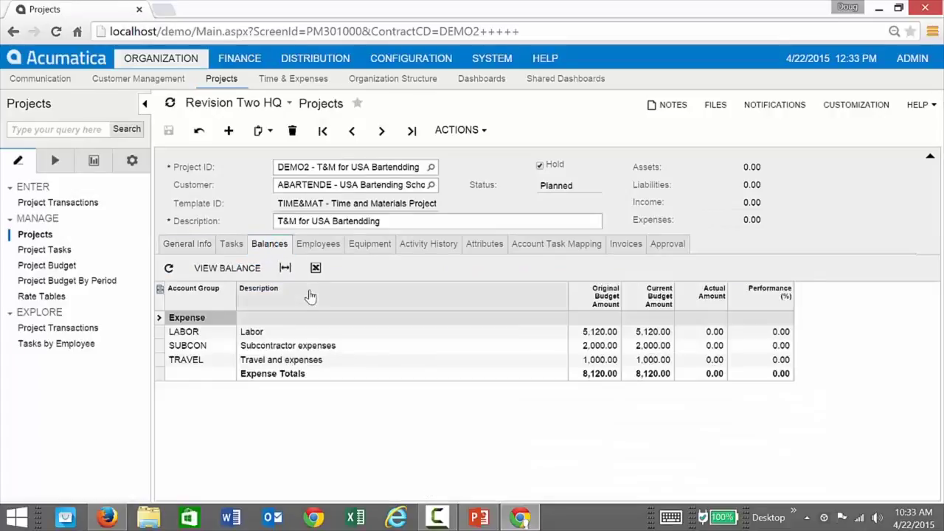
click(483, 131)
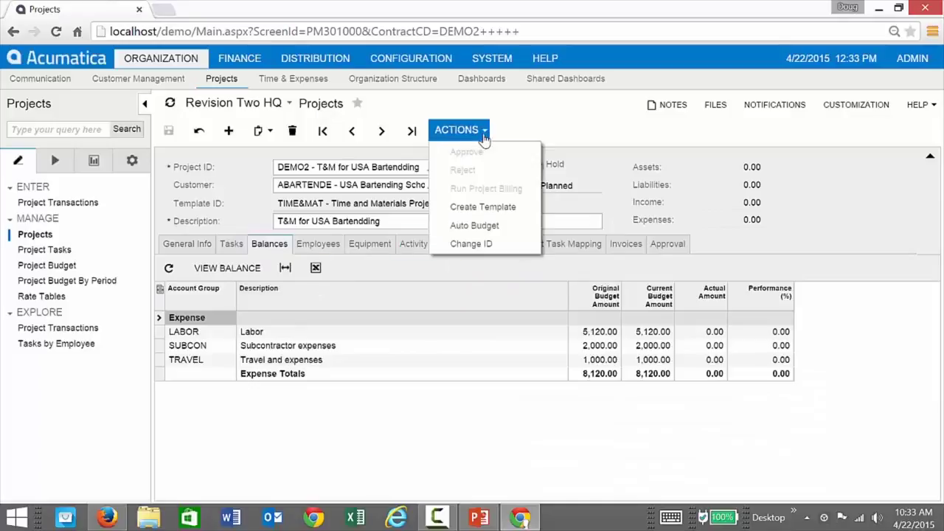
Run Auto Budget so DEMO2's revenue budget becomes 15,300.00, adding Unbilled AR and Revenue lines.
click(483, 242)
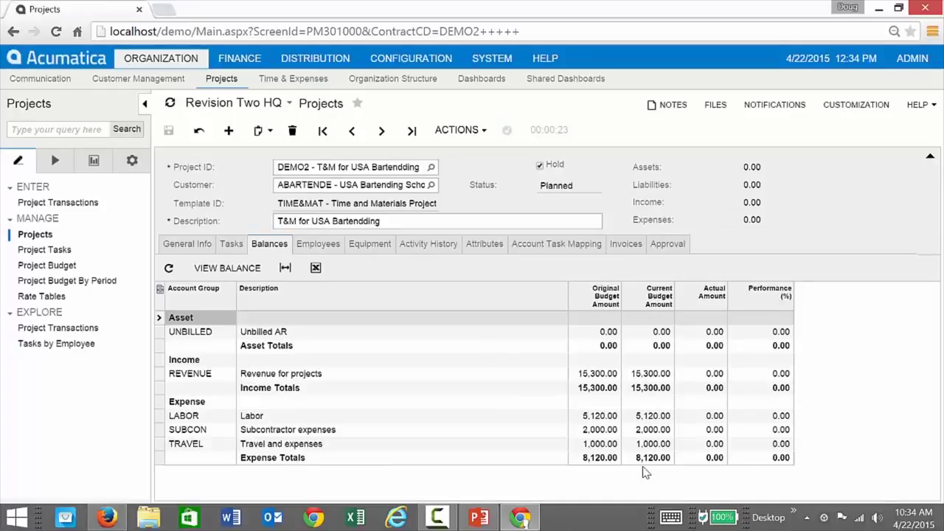
Switch tasks 101, 201 and 301 from Planned to Active, save, and clear the project's Hold box.
click(230, 244)
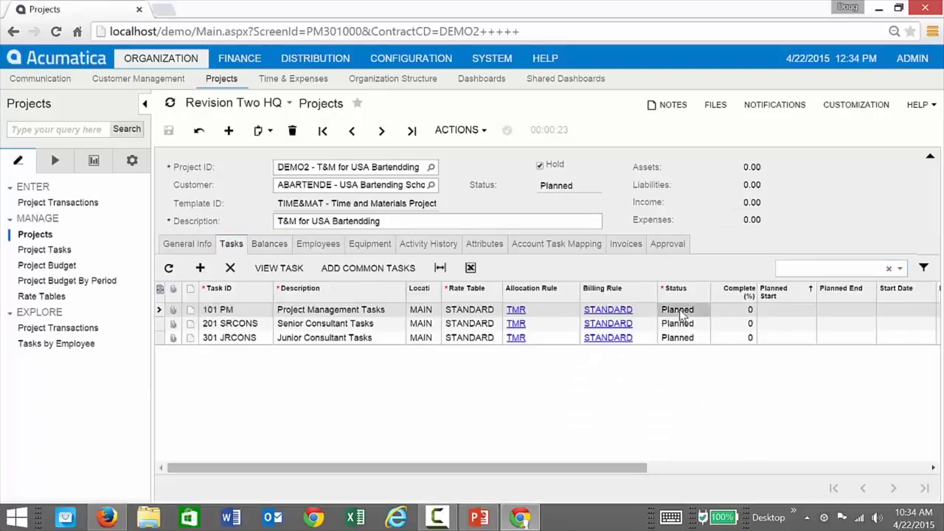
click(679, 312)
click(679, 312)
click(678, 324)
click(681, 339)
click(681, 339)
click(674, 324)
click(675, 325)
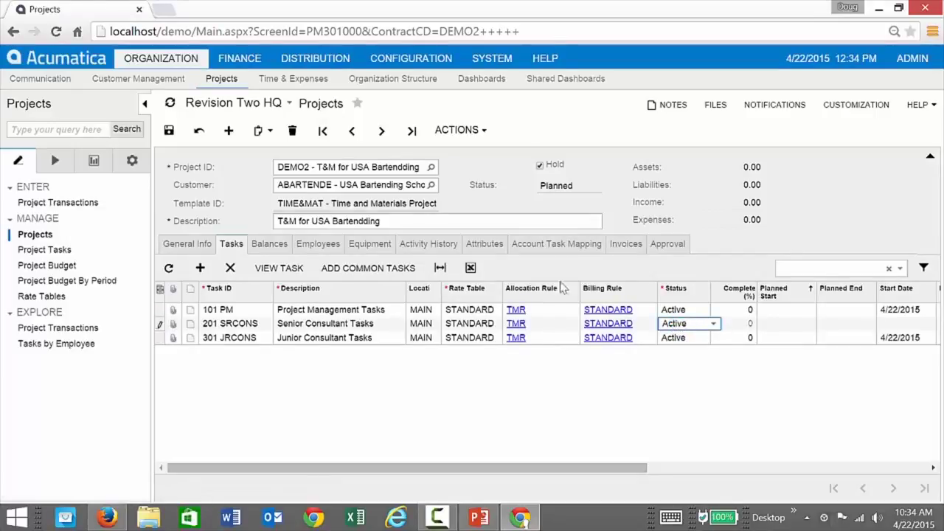
click(169, 130)
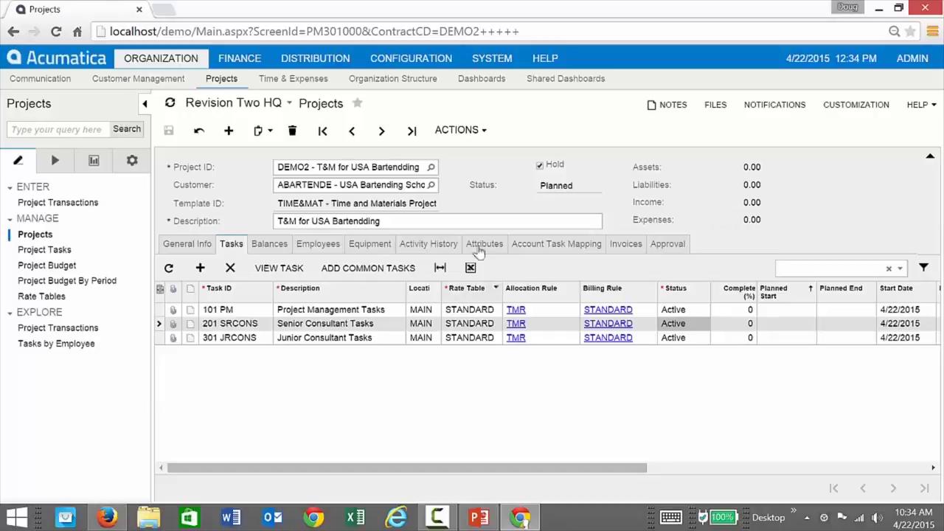
click(539, 166)
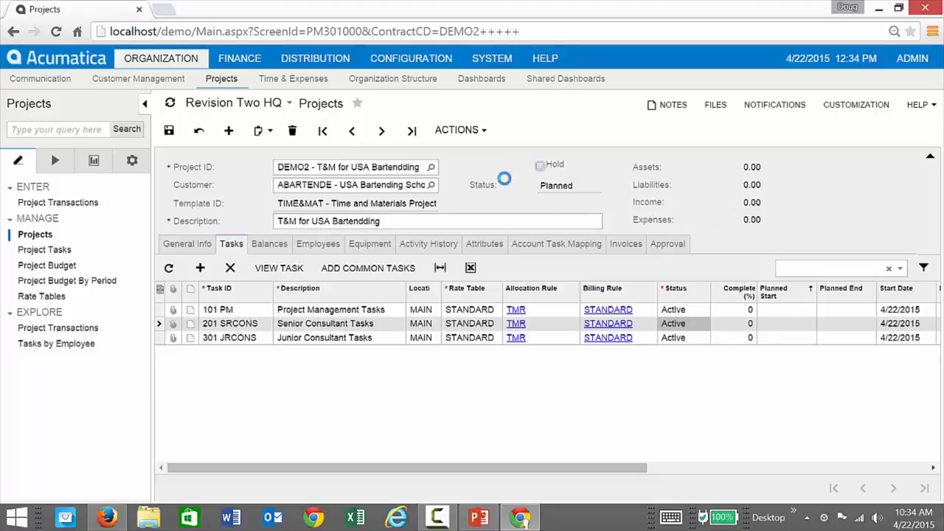
Save DEMO2 as Active, then fix the description to 'T&M for USA Bartending' and save.
click(170, 130)
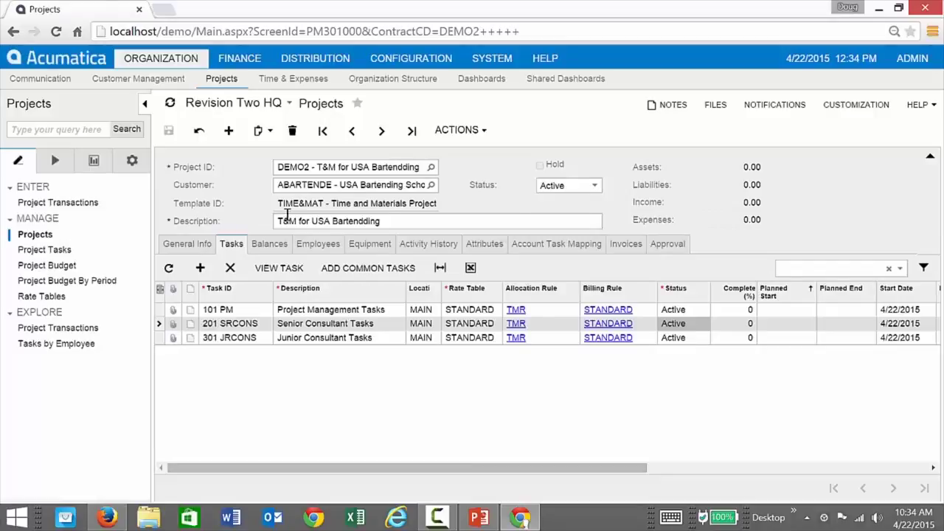
click(362, 224)
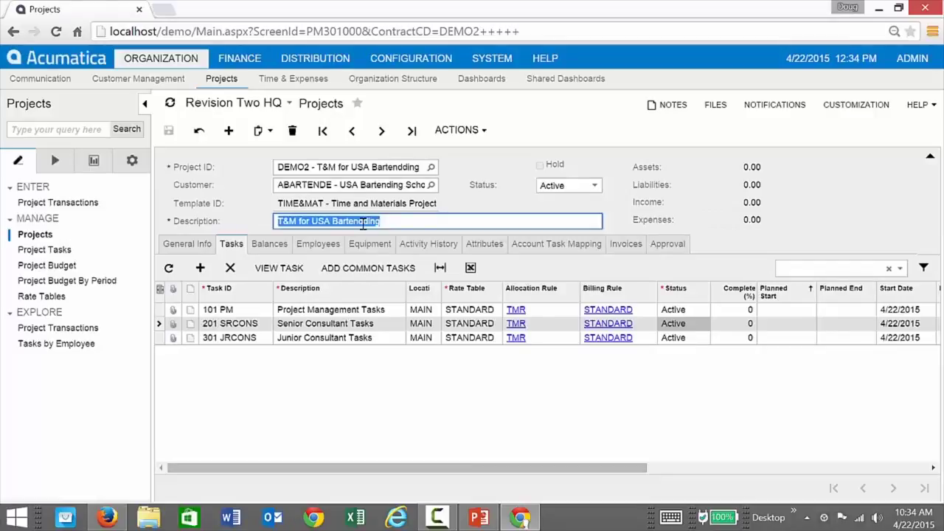
click(363, 224)
key(BackSpace)
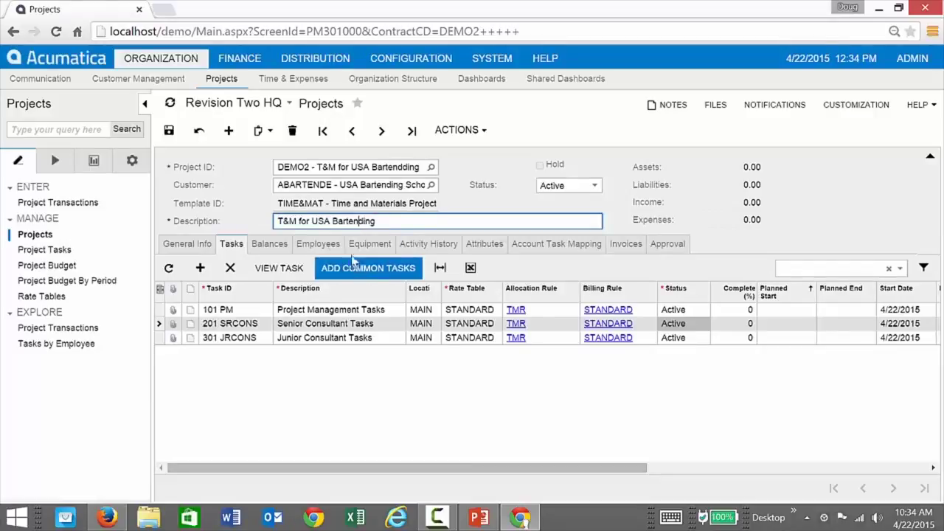
click(168, 130)
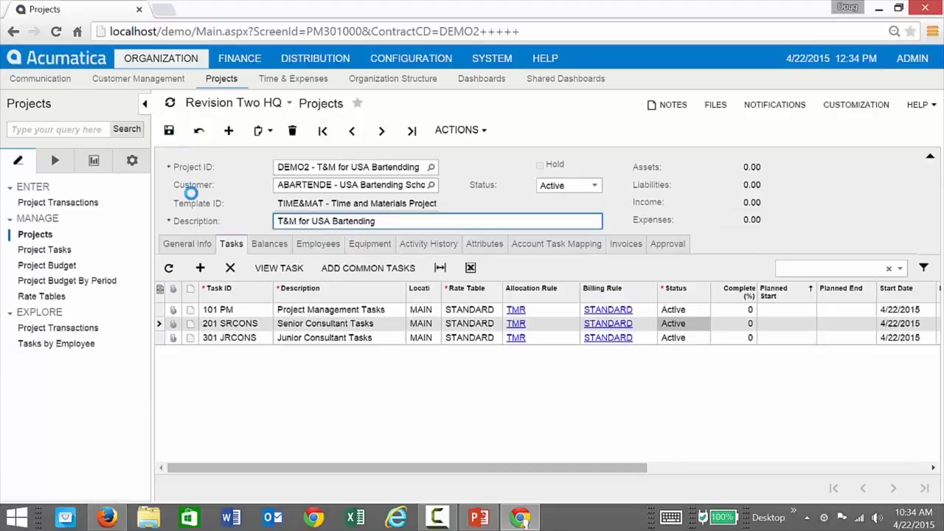
In Firefox, log in with the employee's username and password and open the timesheet entry page.
click(110, 518)
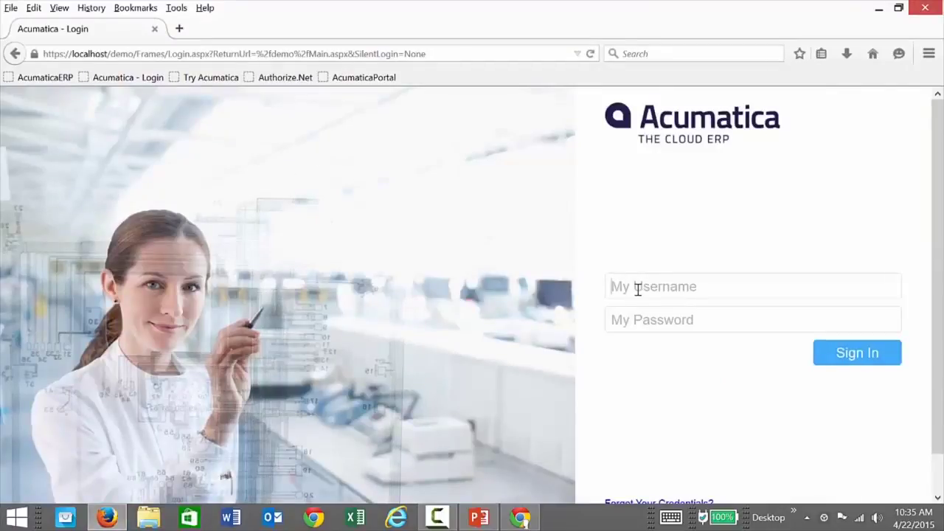
text(doe)
click(672, 316)
text(123)
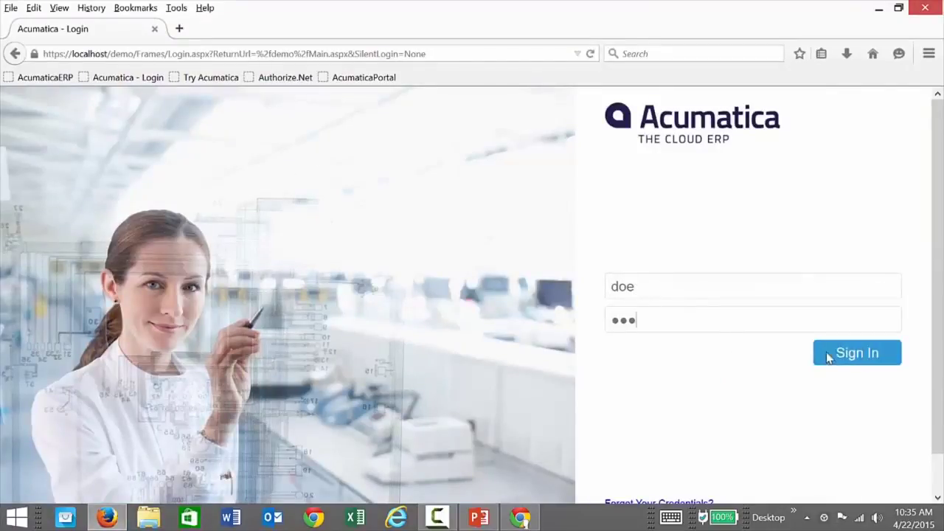
click(836, 353)
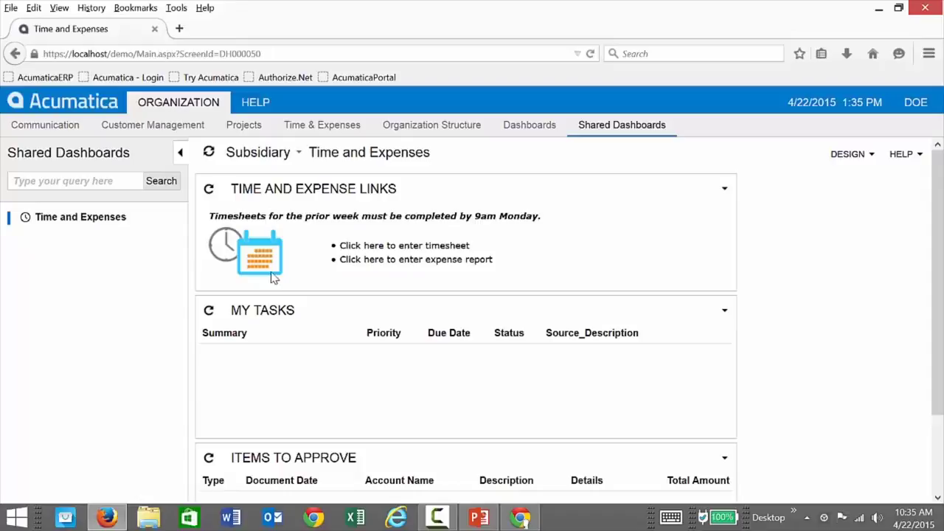
click(391, 251)
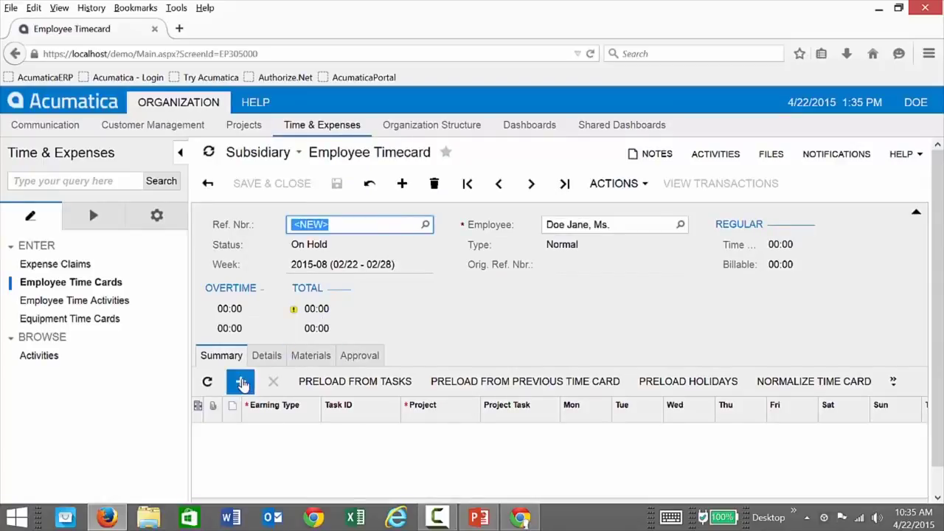
Add an RG timecard line for project DEMO2 with task 301 JRCONS (Junior Consultant Tasks).
click(241, 382)
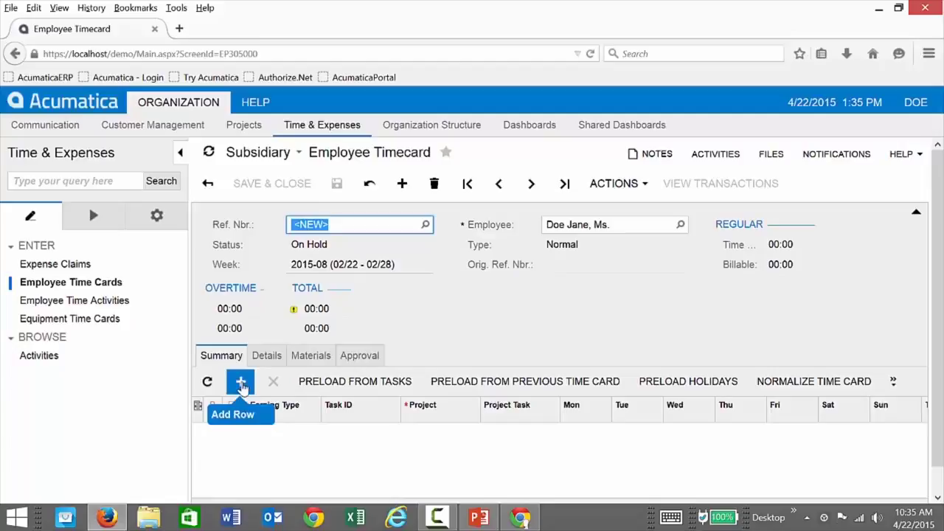
text(RG)
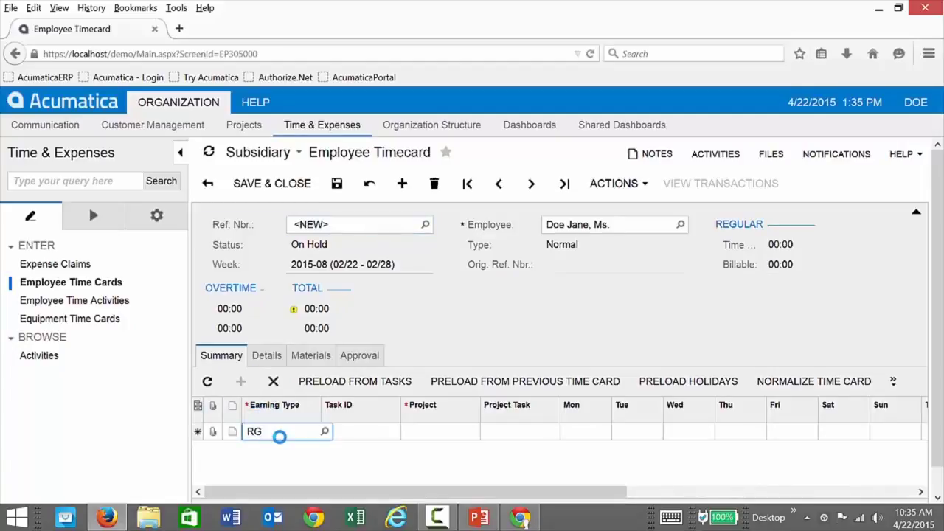
key(Tab)
key(Tab)
text(demo2)
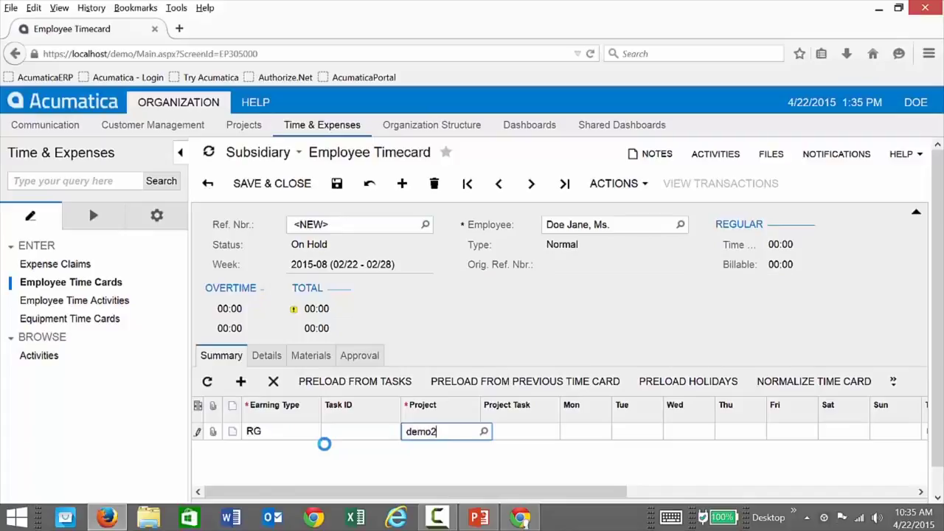
key(Tab)
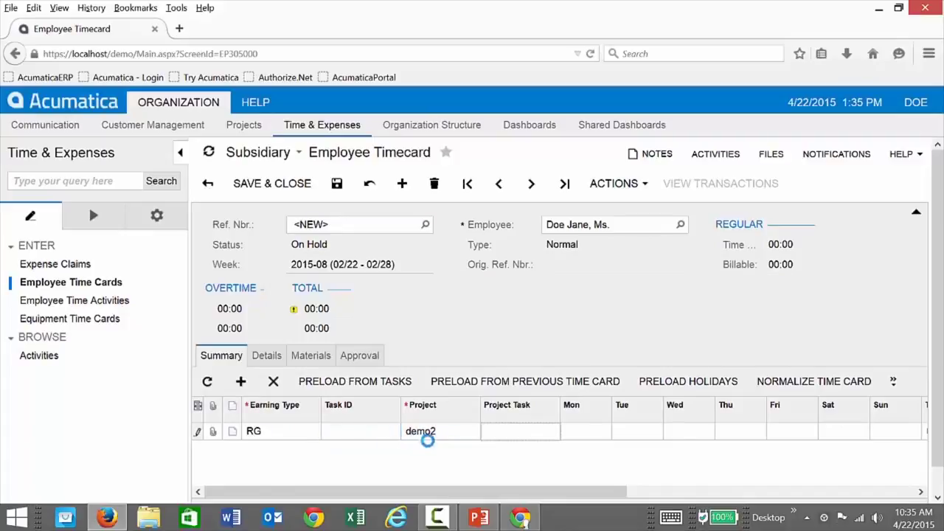
click(531, 434)
text(03)
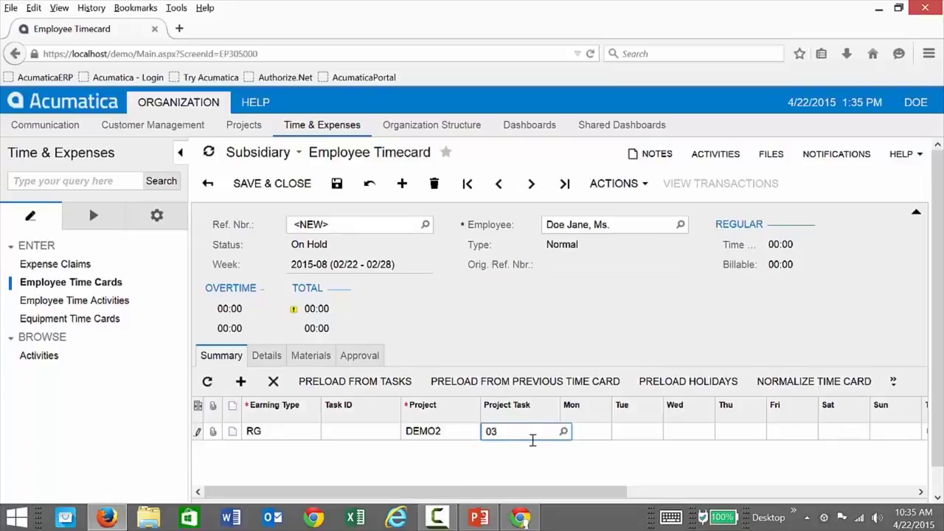
click(563, 434)
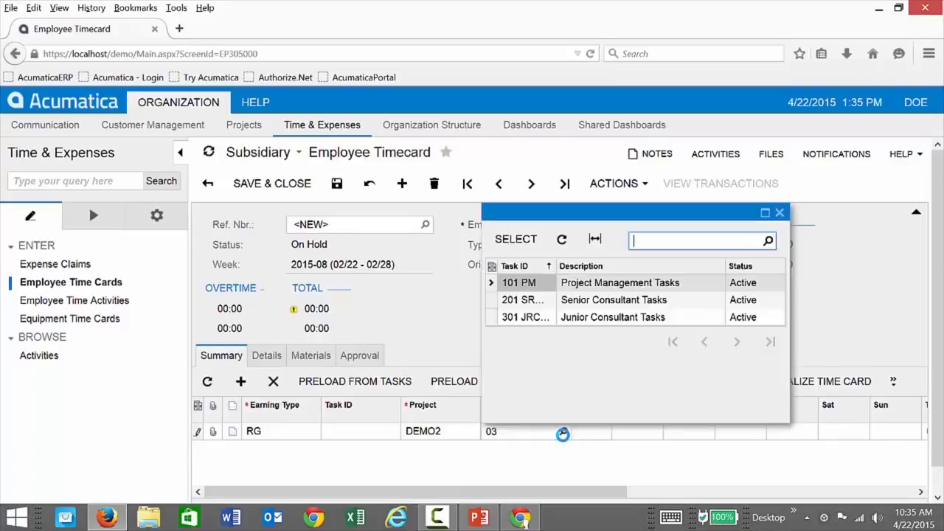
click(537, 321)
double_click(538, 322)
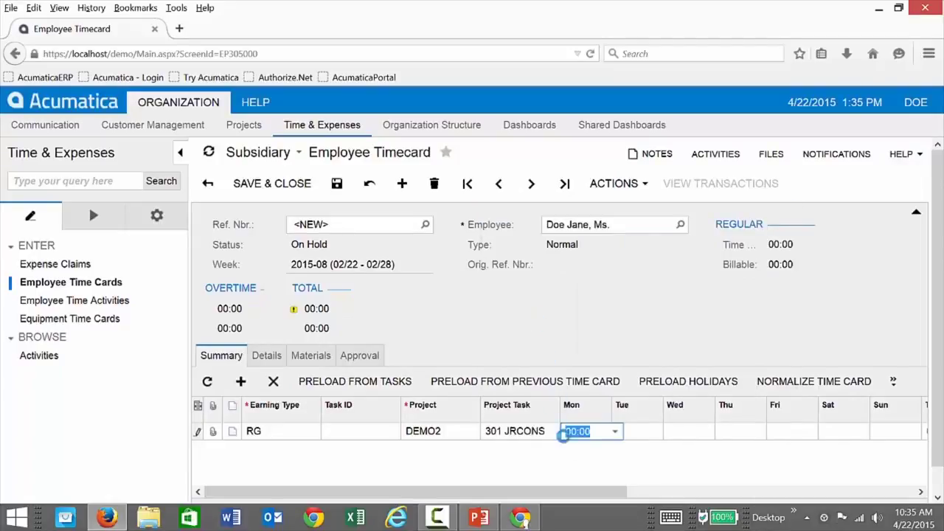
Enter 08 hours in the Monday through Thursday cells of the line.
text(08)
key(Tab)
text(08)
key(Tab)
text(08)
key(Tab)
text(08)
key(Tab)
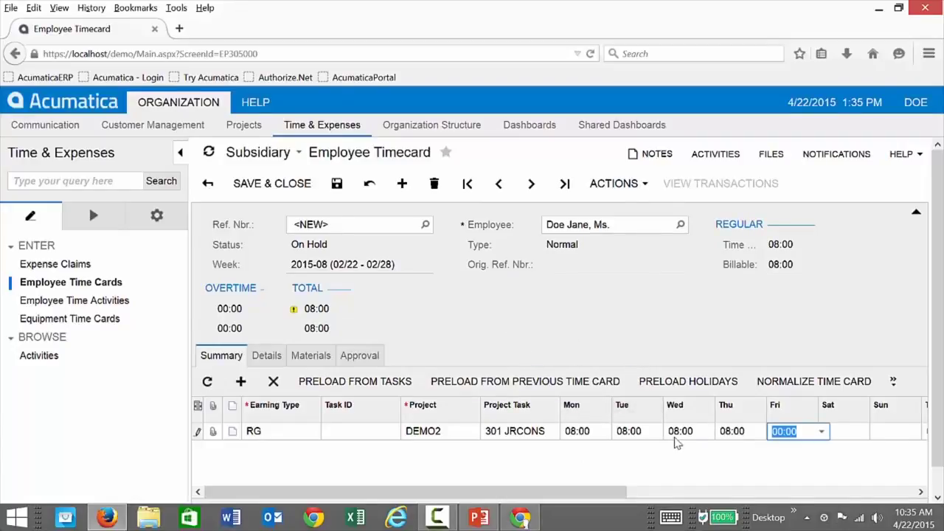
Describe the line as 'junior consultant work' and save the timecard as TC000178.
drag(190, 288, 161, 293)
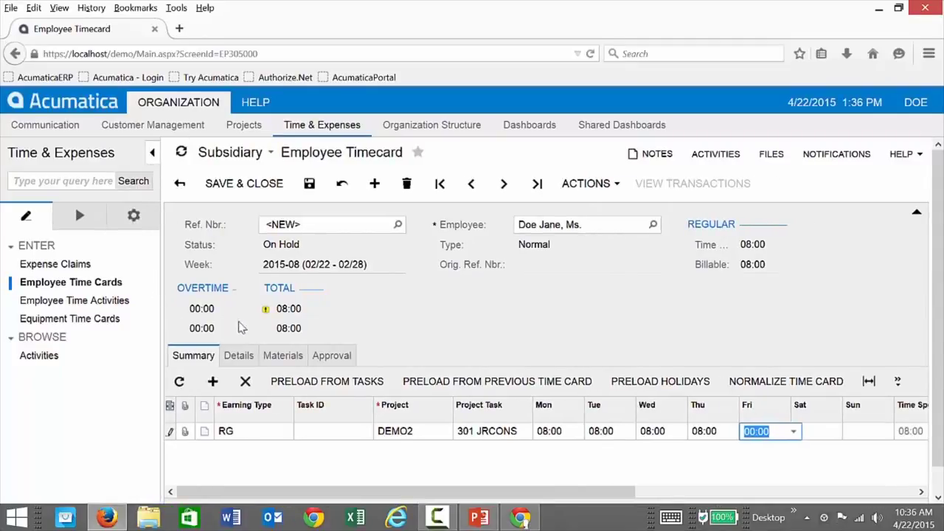
drag(623, 498, 830, 497)
click(800, 432)
text(stand)
key(BackSpace)
key(BackSpace)
key(BackSpace)
key(BackSpace)
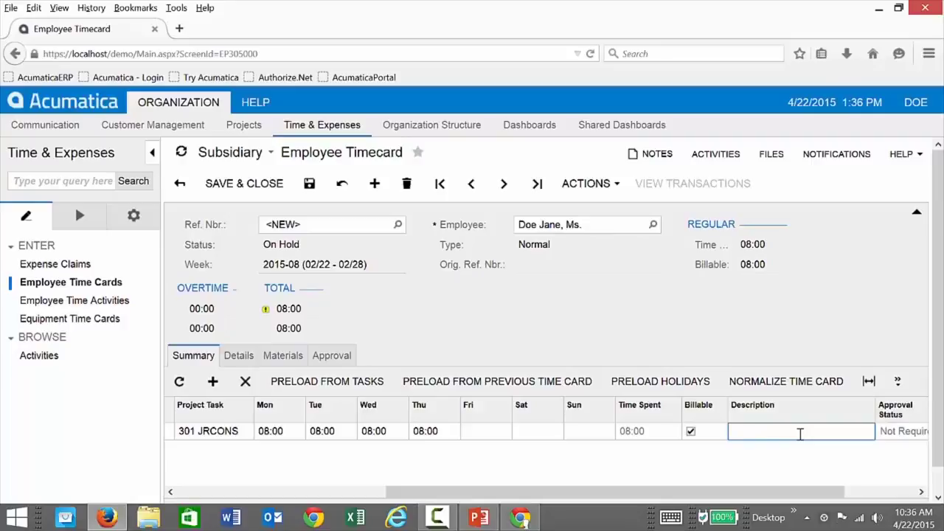
text(junior consultant work)
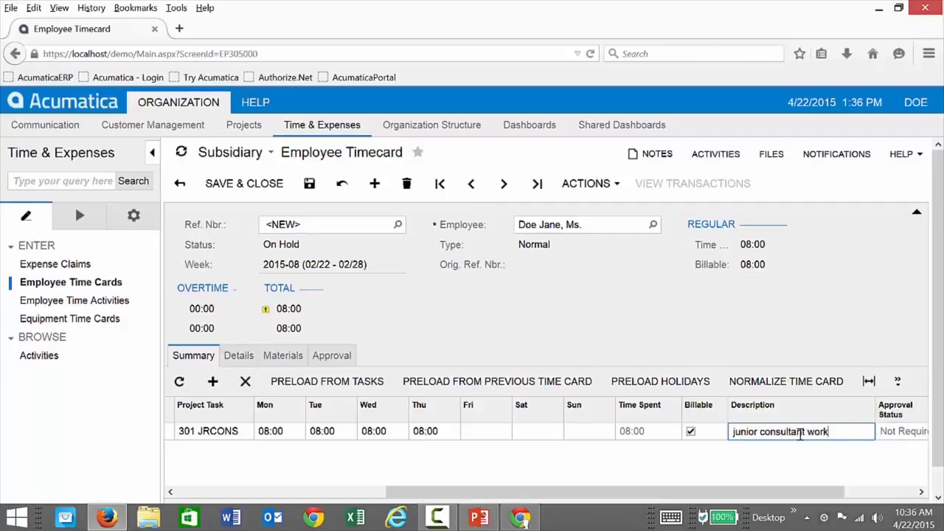
click(309, 184)
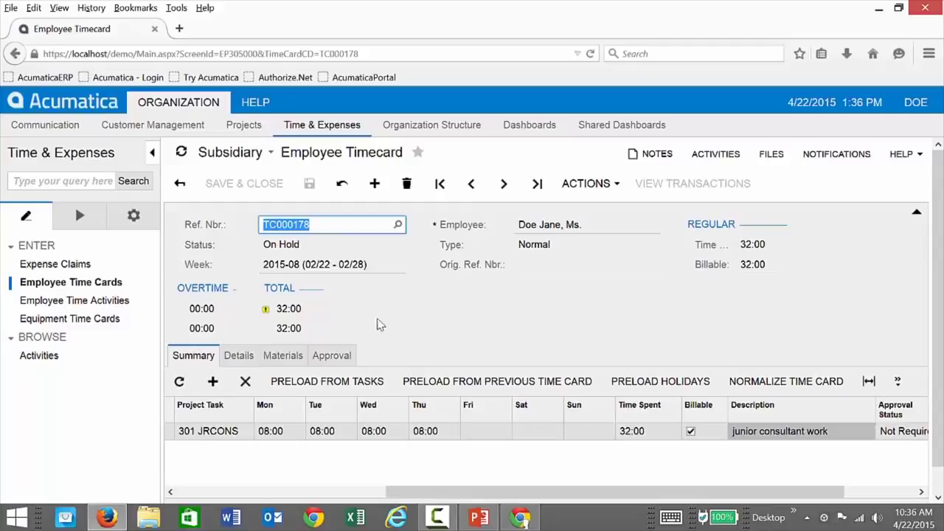
Review the Details tab's per-day lines, including 2/24/2015, then return to Summary.
click(244, 357)
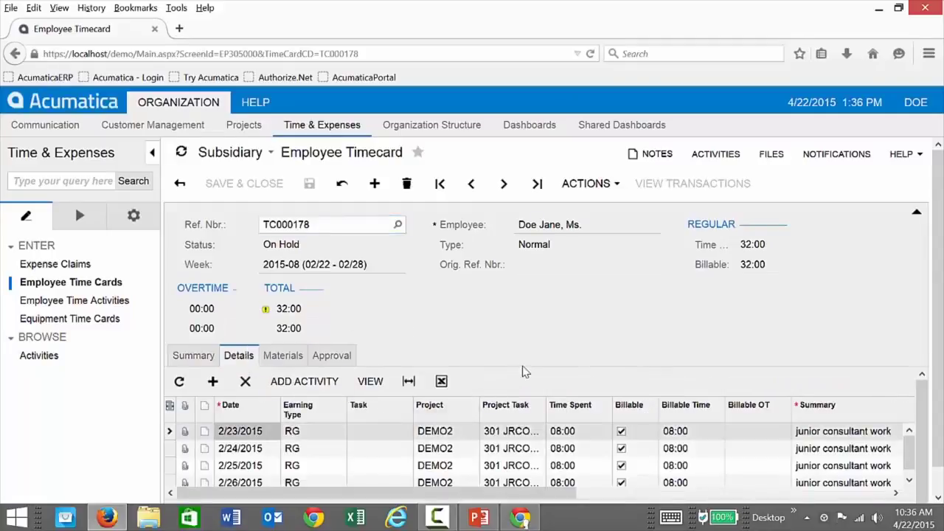
scroll(524, 372, down, 1)
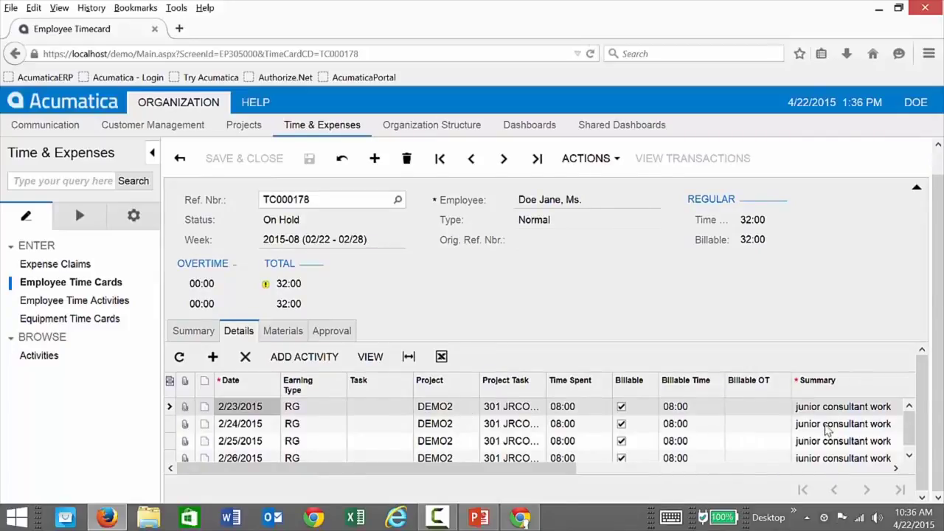
click(827, 431)
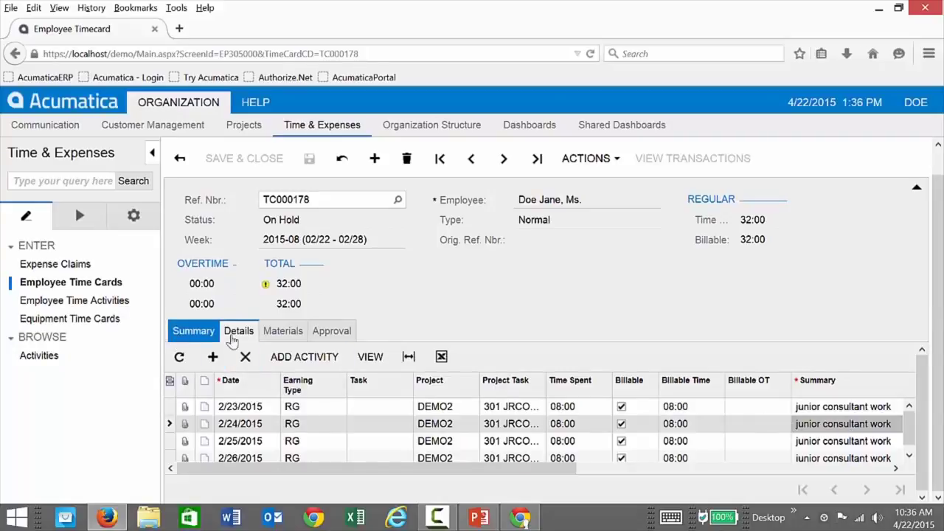
click(209, 336)
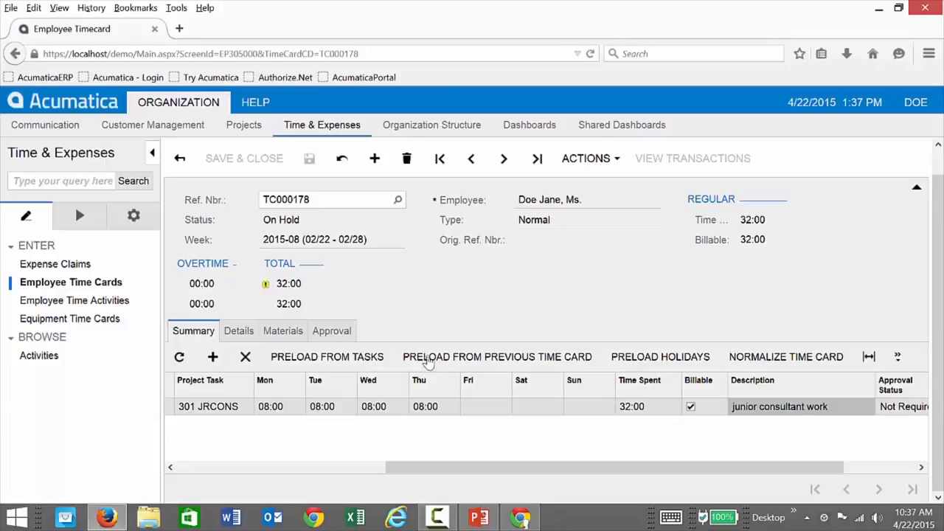
click(616, 162)
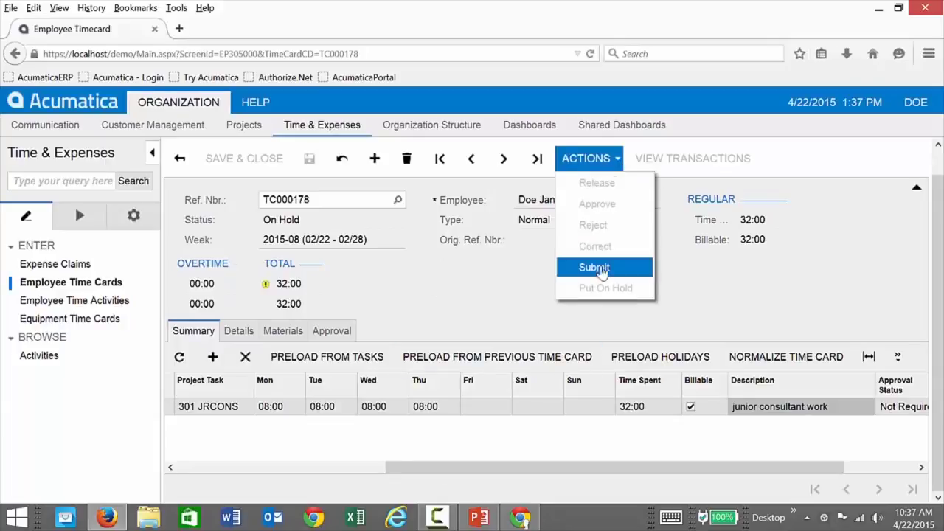
Submit TC000178 and confirm on the Approval tab it awaits an Executive workgroup approver.
click(598, 269)
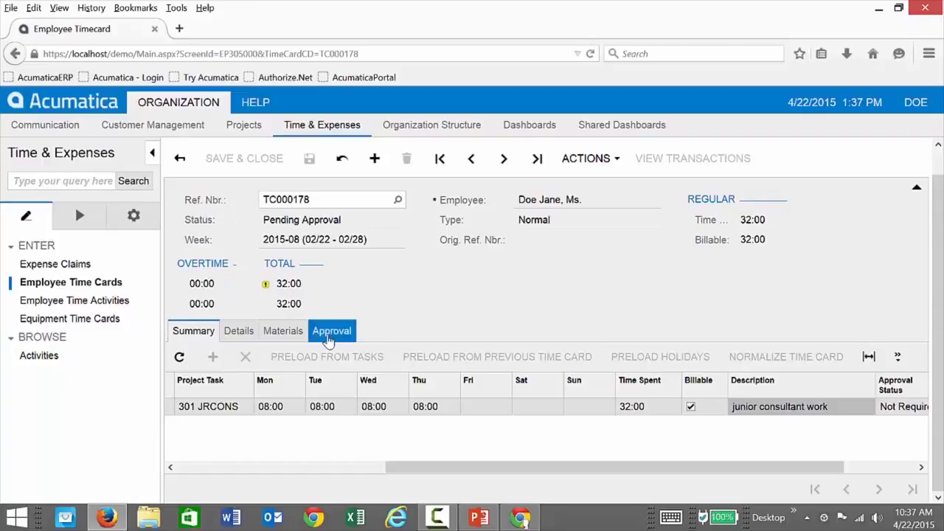
click(329, 333)
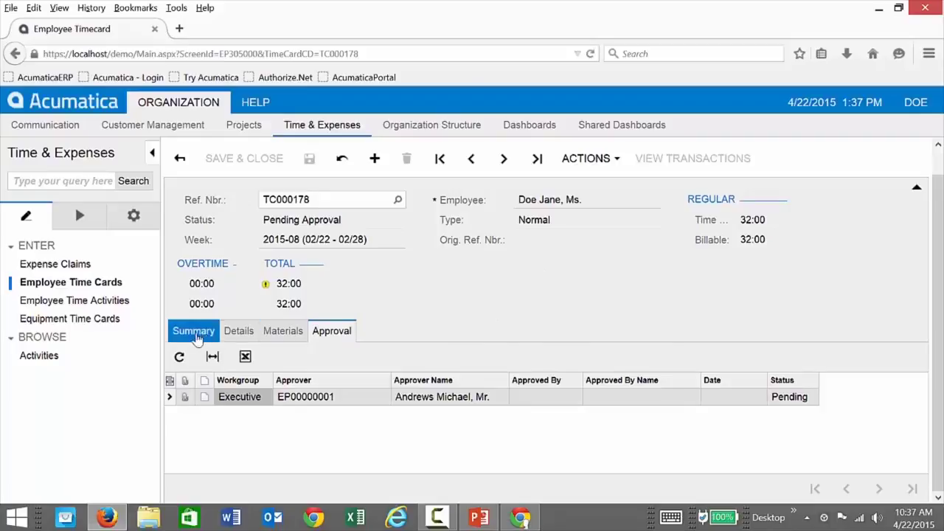
click(192, 332)
drag(389, 464, 196, 459)
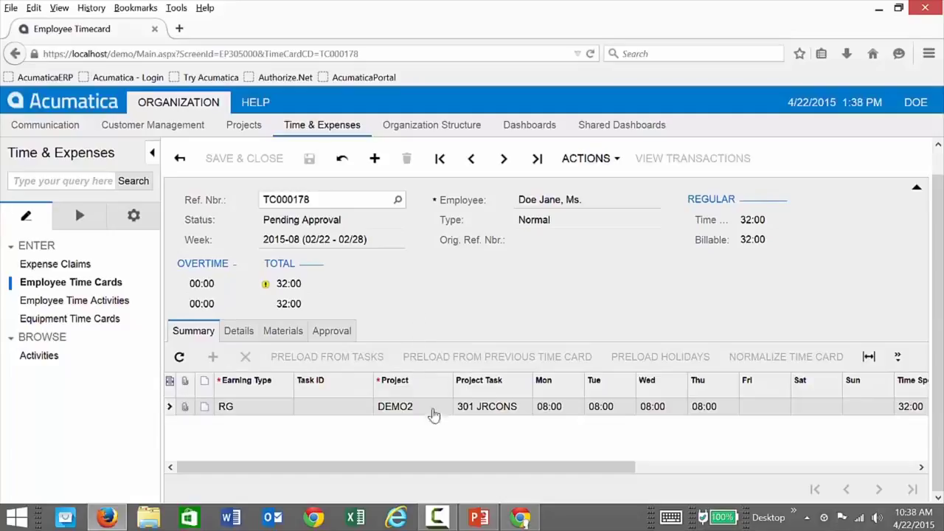
drag(464, 469, 424, 463)
click(326, 330)
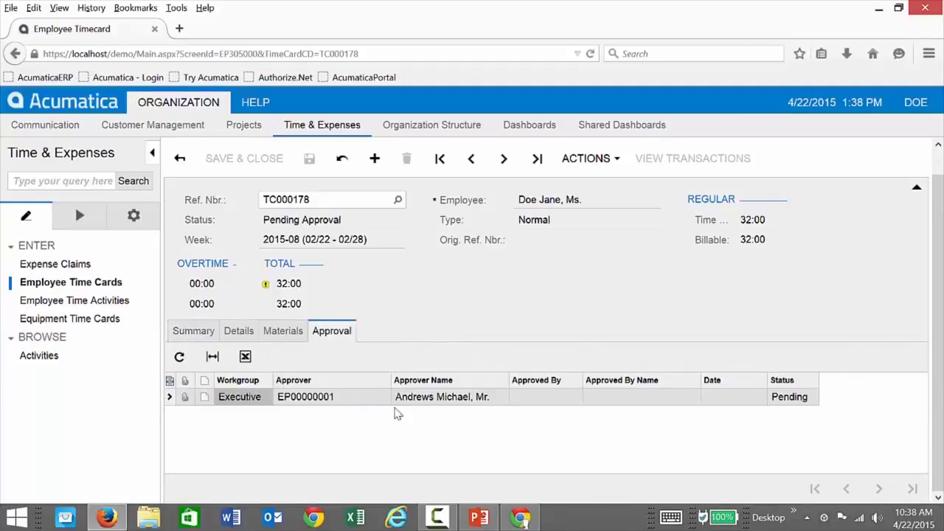
click(197, 331)
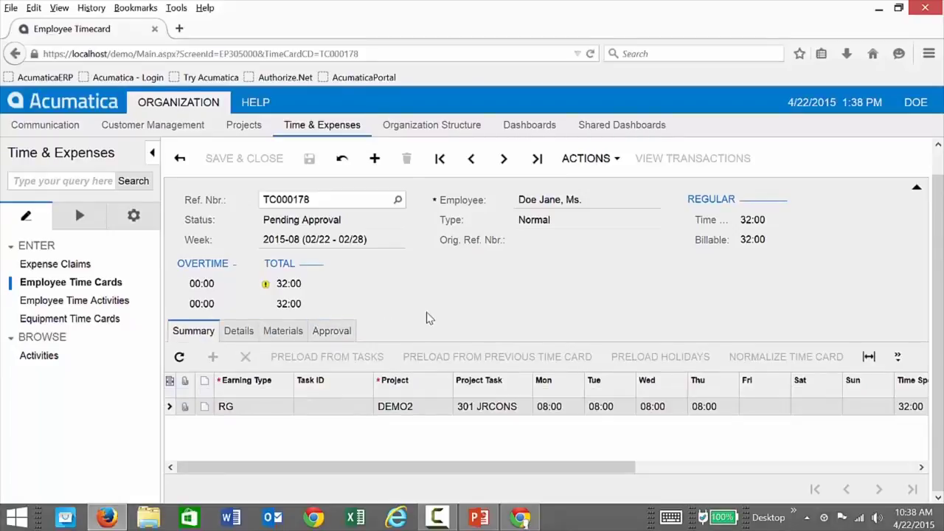
click(917, 109)
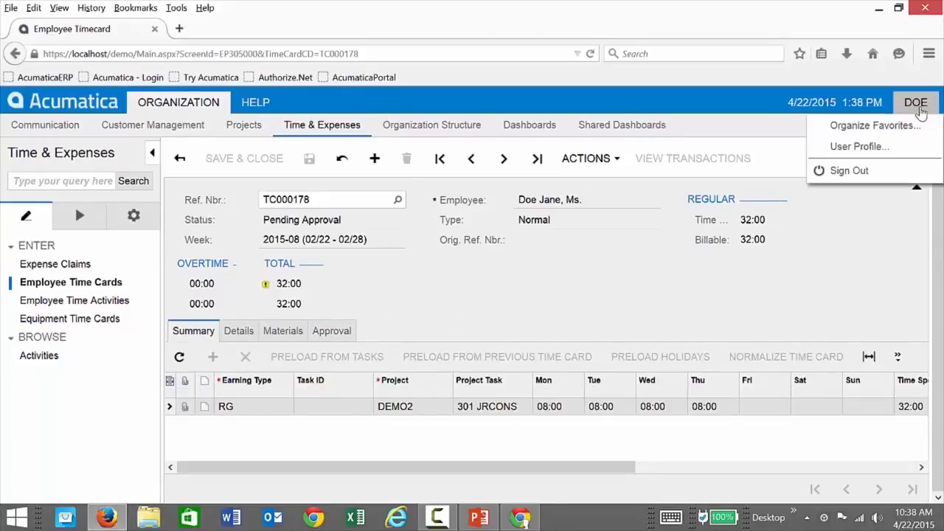
Sign out, log in as the approver, and open the 2015-08 timecard from Items to Approve.
click(870, 172)
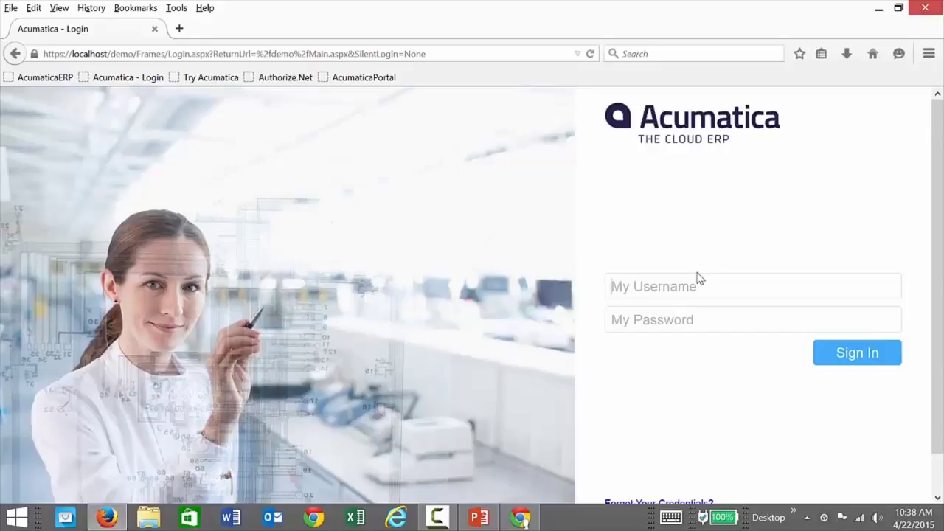
text(andrews)
key(Tab)
text(123)
click(855, 352)
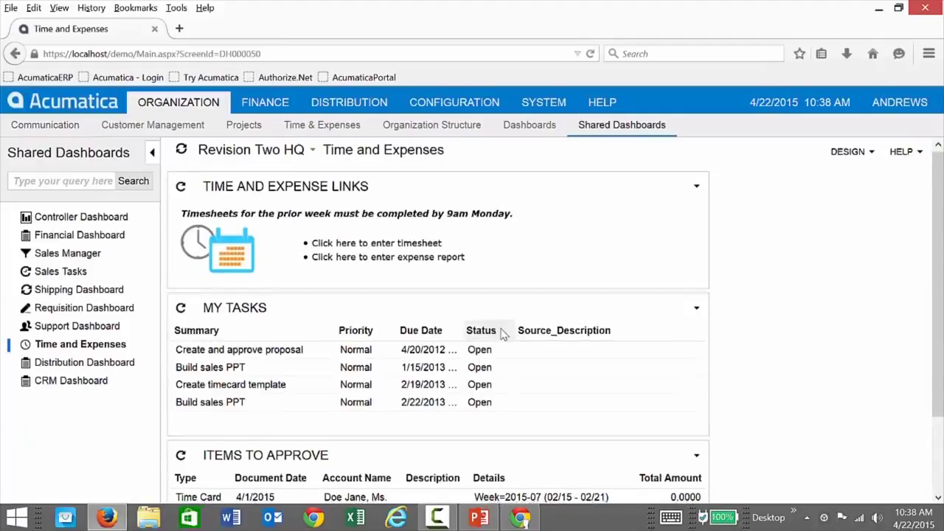
scroll(497, 332, down, 2)
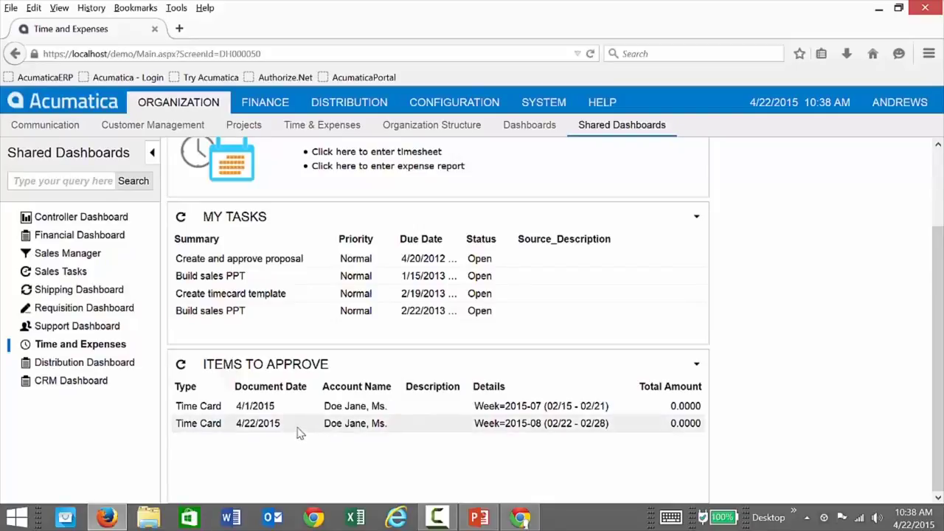
click(306, 430)
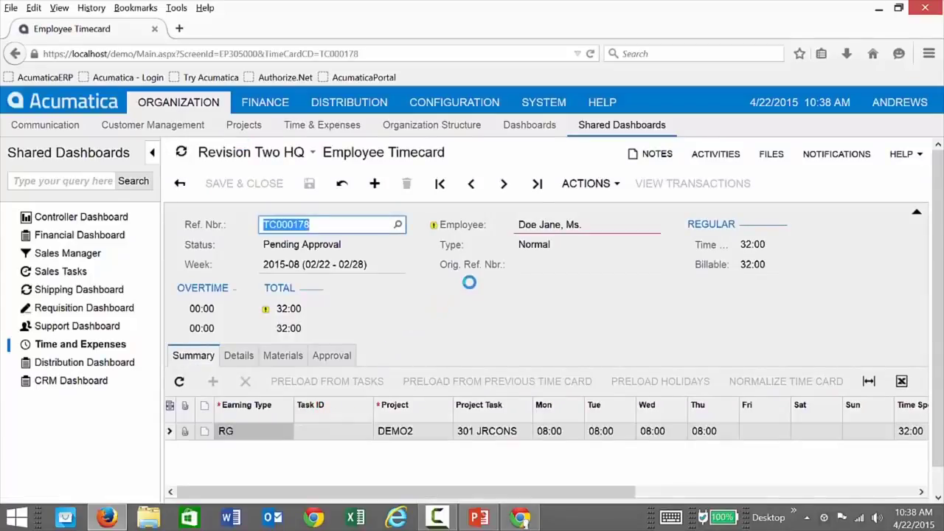
Approve timecard TC000178 from the Actions menu and glance at its notification options.
click(612, 186)
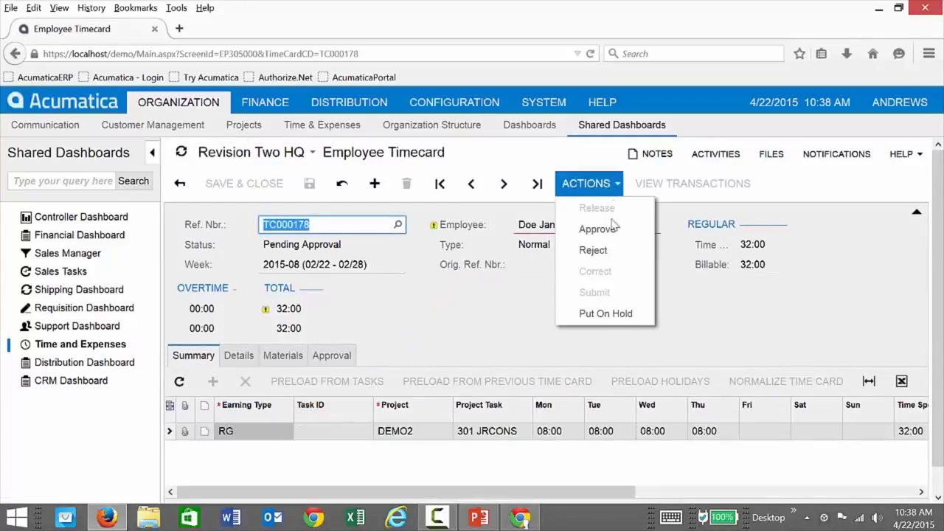
click(616, 231)
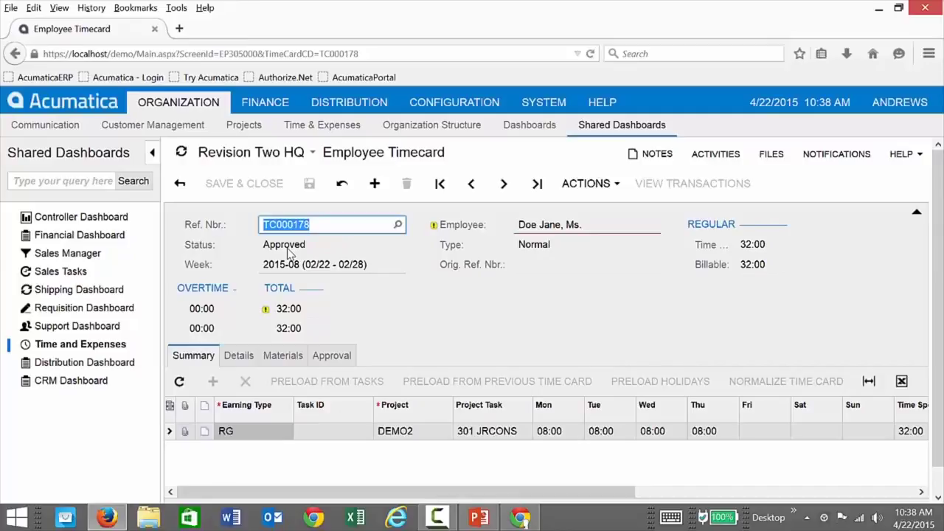
click(850, 161)
click(850, 161)
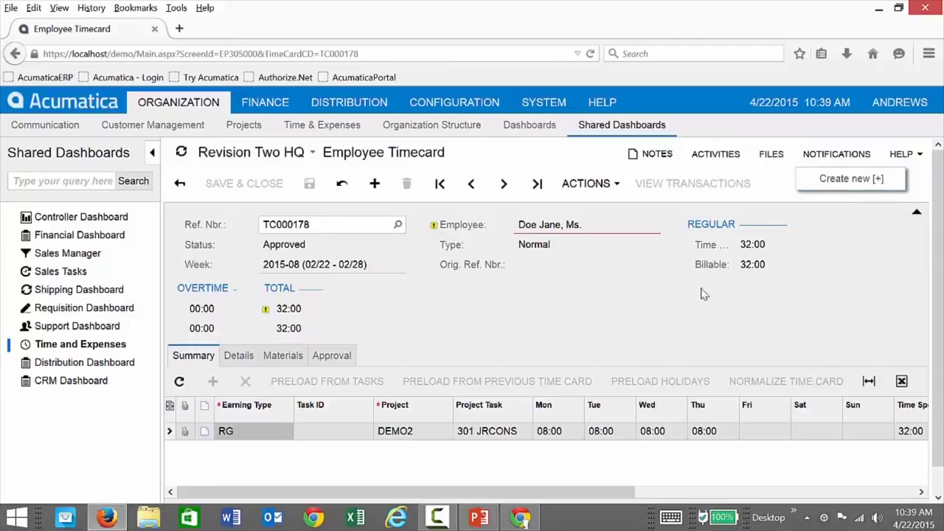
click(576, 330)
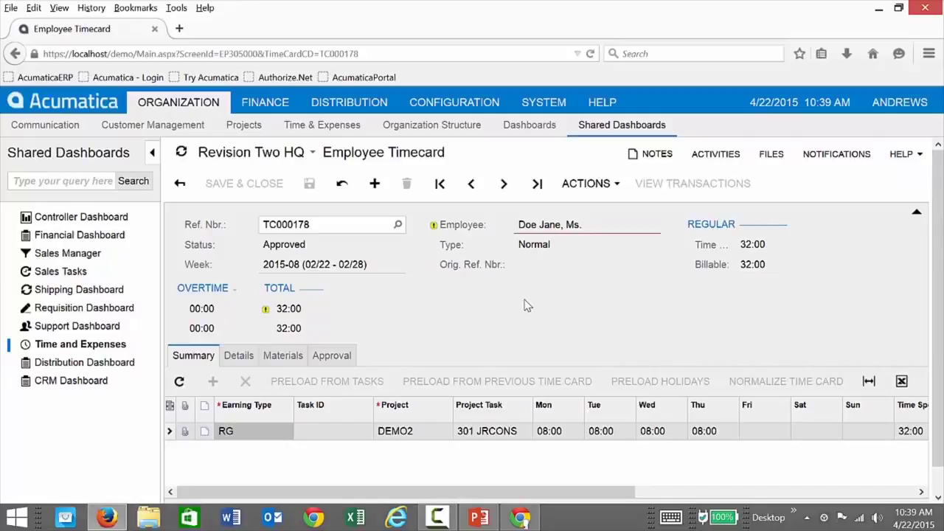
Release the approved timecard so TC000178's status becomes Released.
mouse_move(587, 219)
click(615, 185)
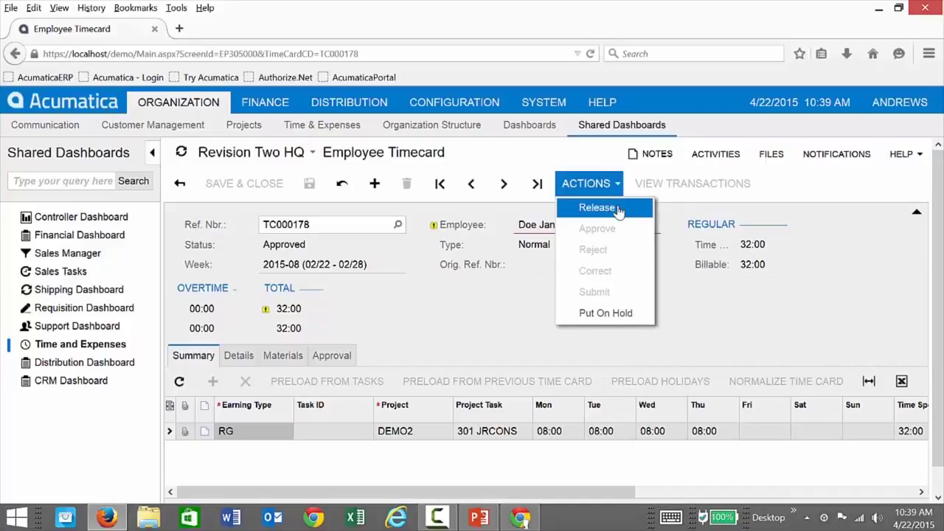
click(618, 209)
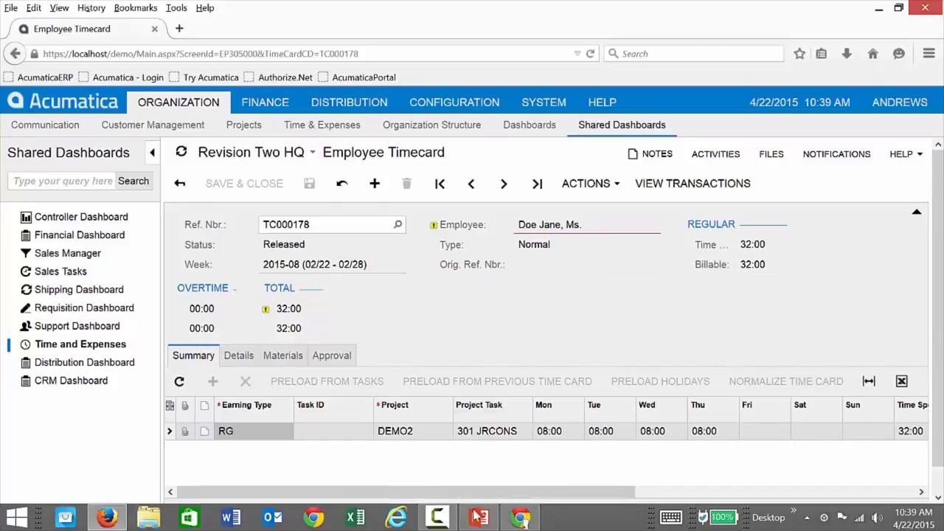
mouse_move(478, 521)
click(446, 453)
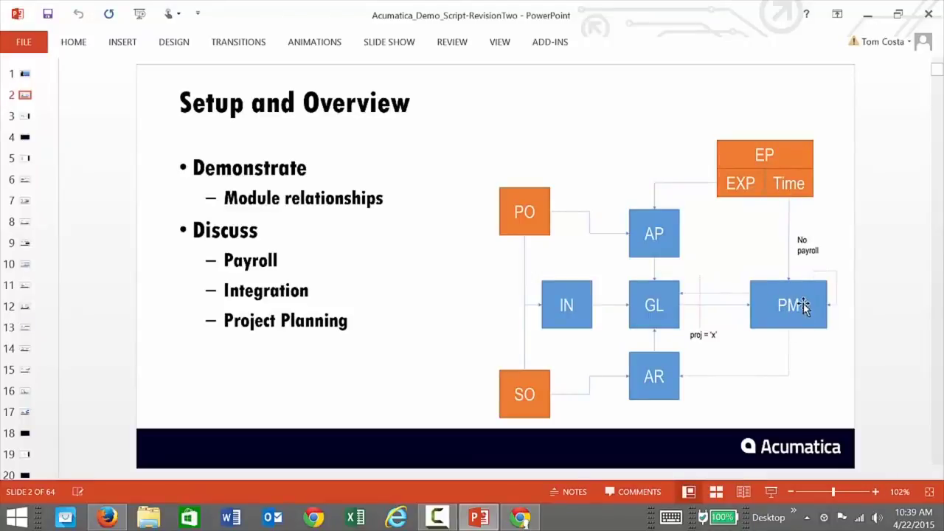
click(867, 15)
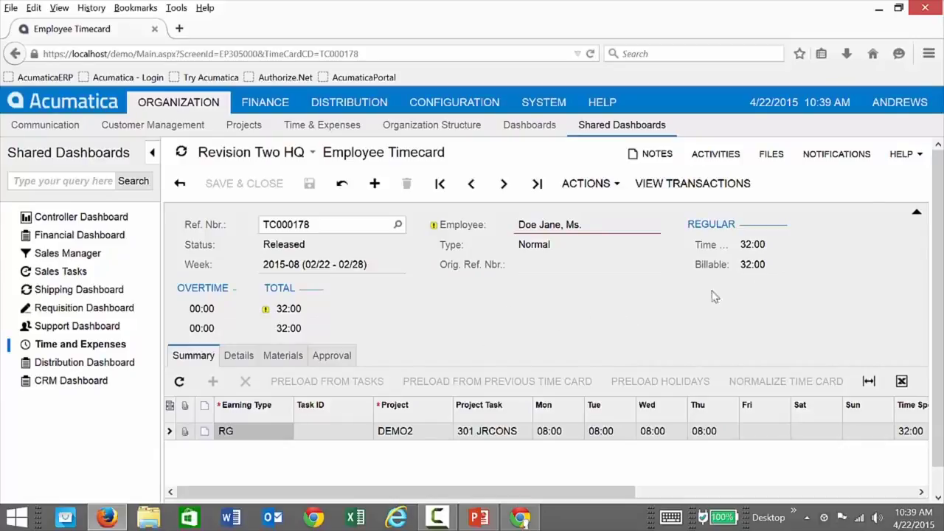
Sign out of the approver session and view DEMO2's Balances tab in Chrome, showing Labor at 960.00.
click(909, 100)
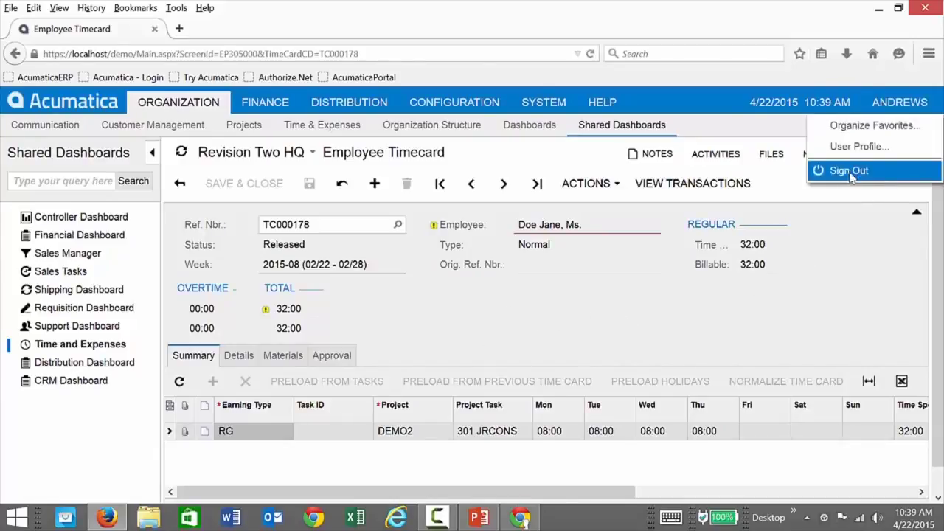
click(861, 170)
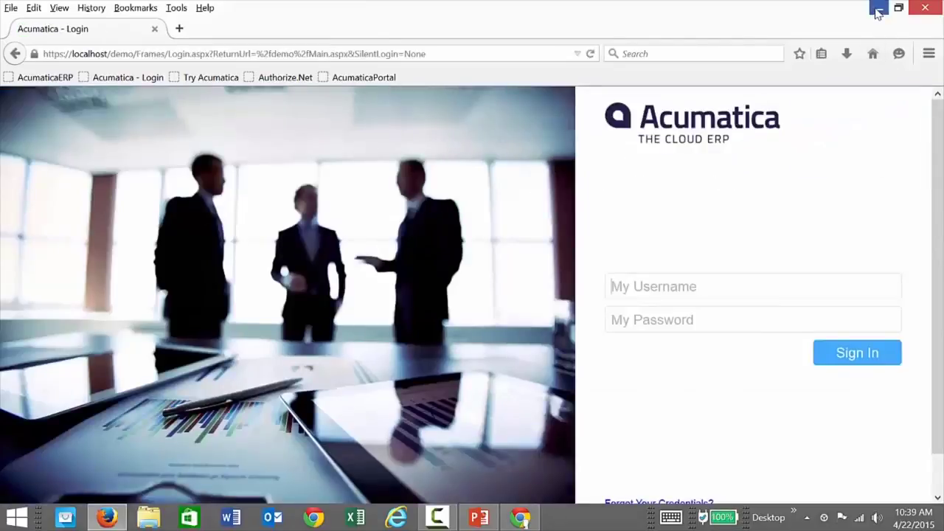
click(878, 9)
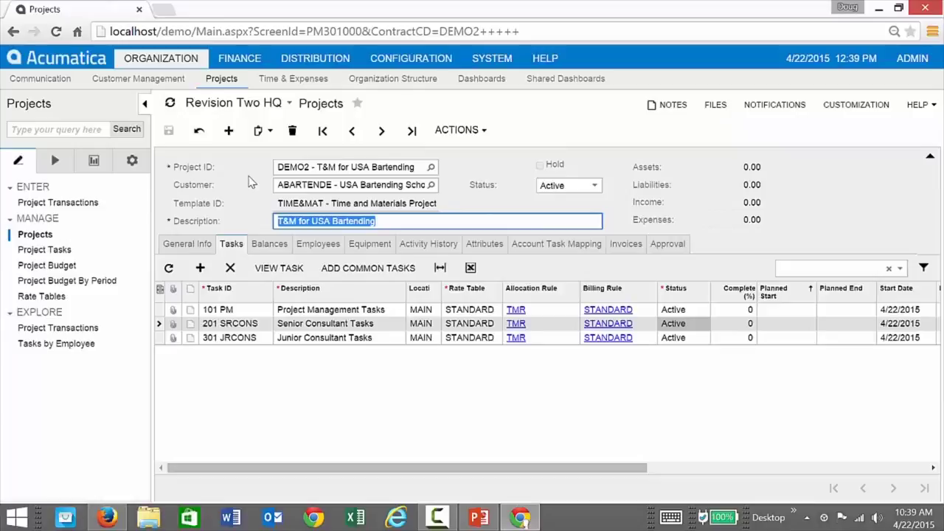
click(269, 244)
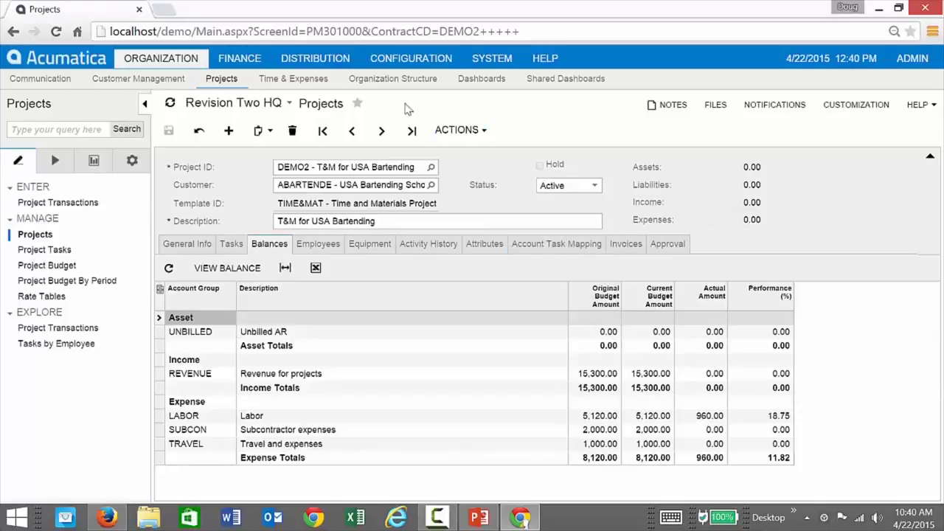
Open the Employees screen from Organization Structure in a new tab.
click(390, 85)
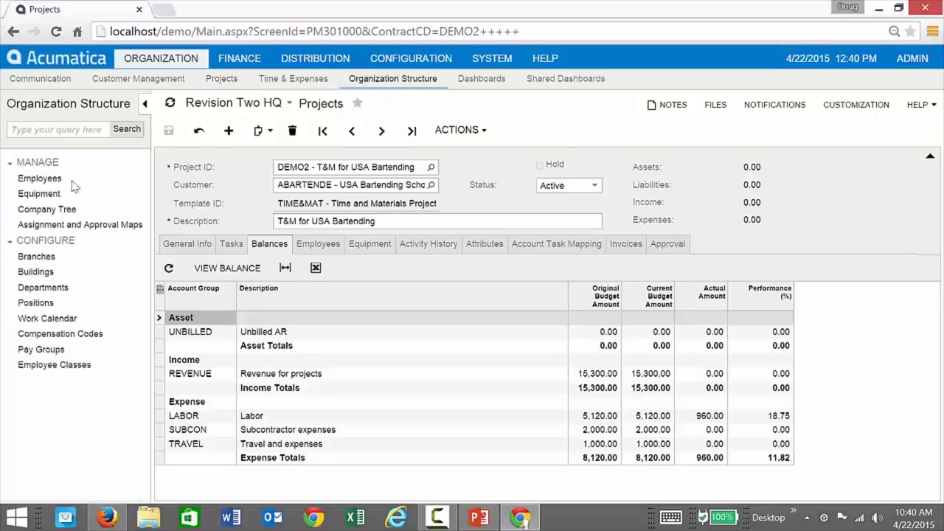
right_click(43, 184)
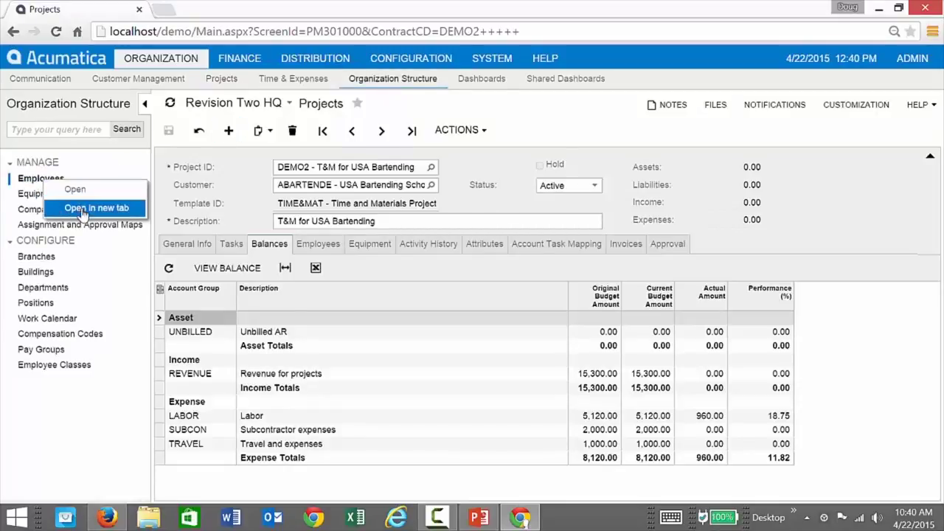
click(84, 207)
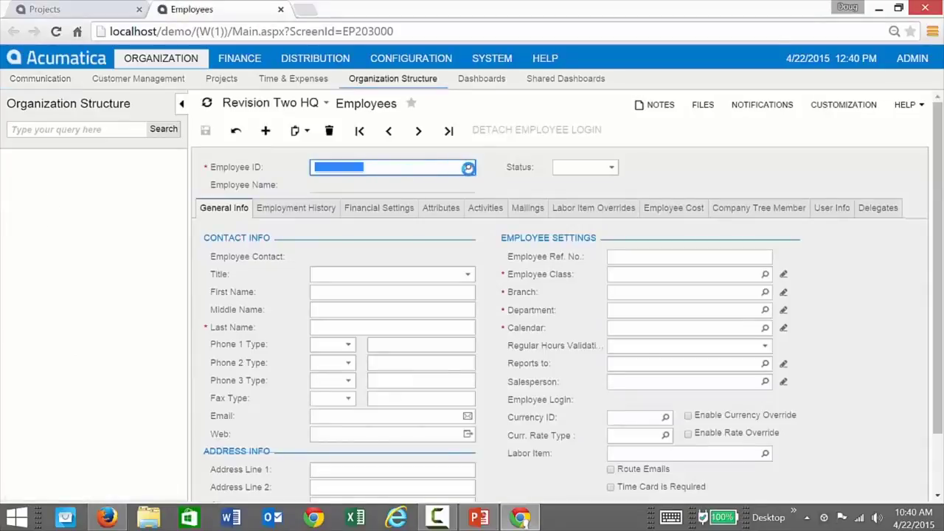
Load an employee's cost rates: Salaried Exempt, 150,000.00 yearly, 72.12 hourly.
click(467, 169)
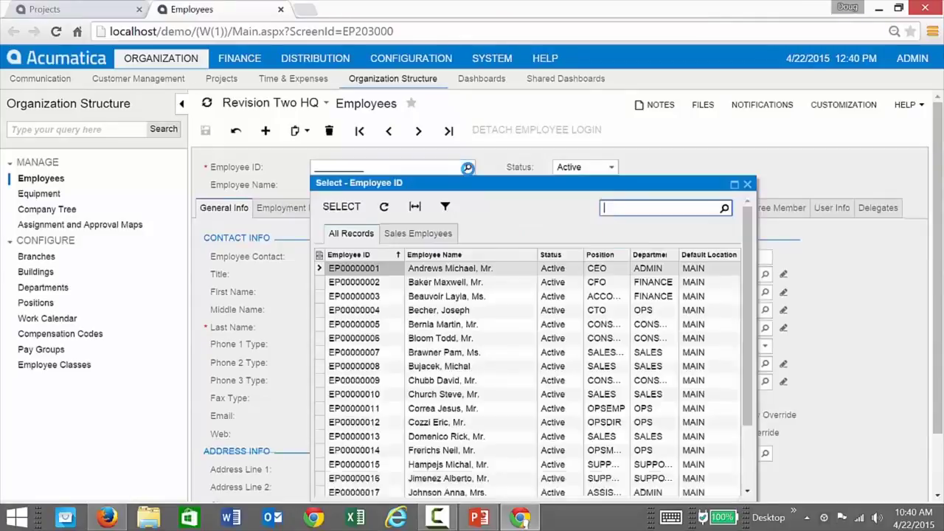
click(738, 485)
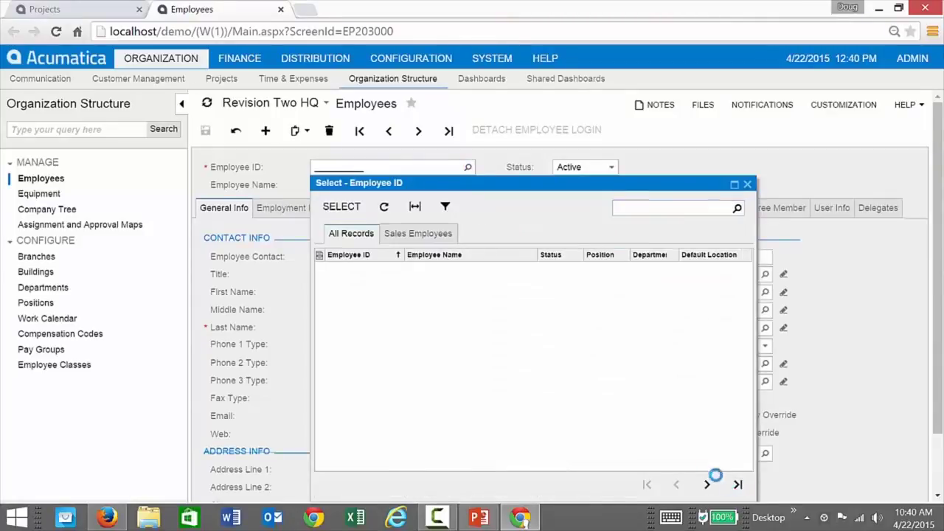
click(437, 438)
double_click(436, 439)
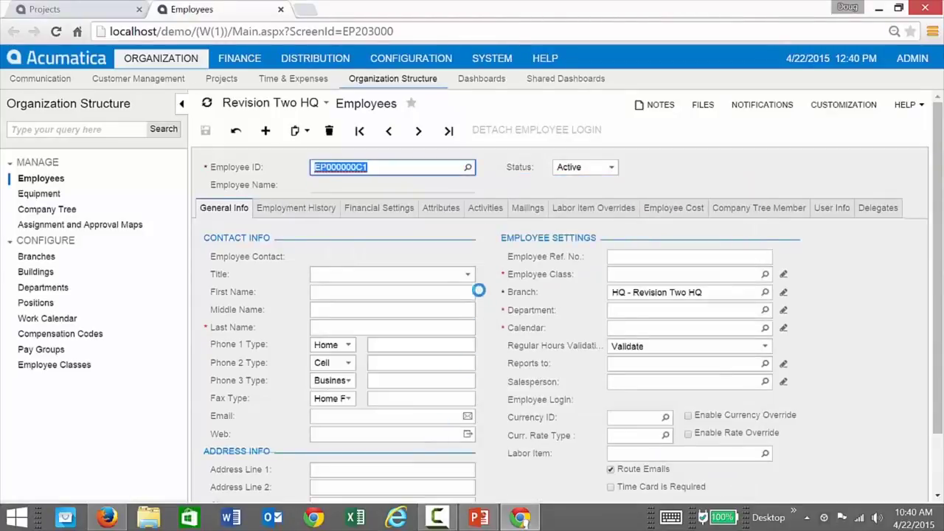
click(685, 208)
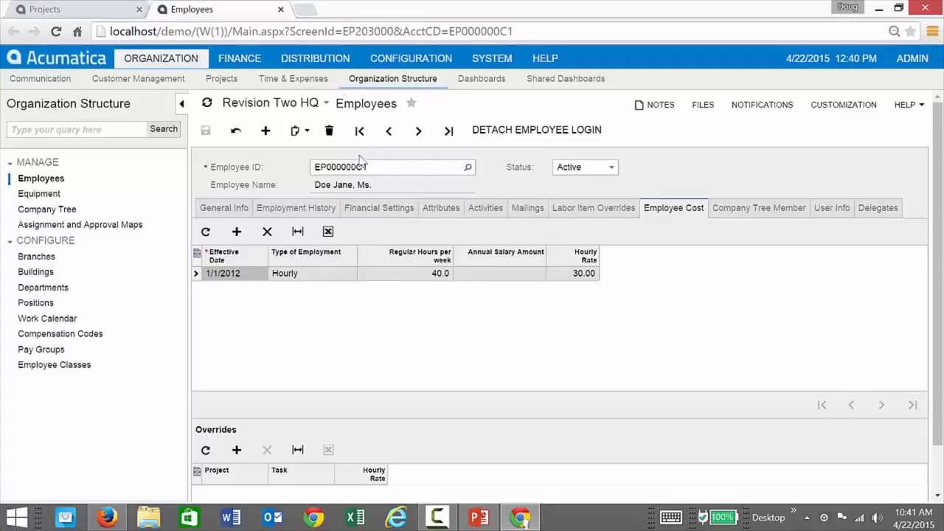
click(359, 130)
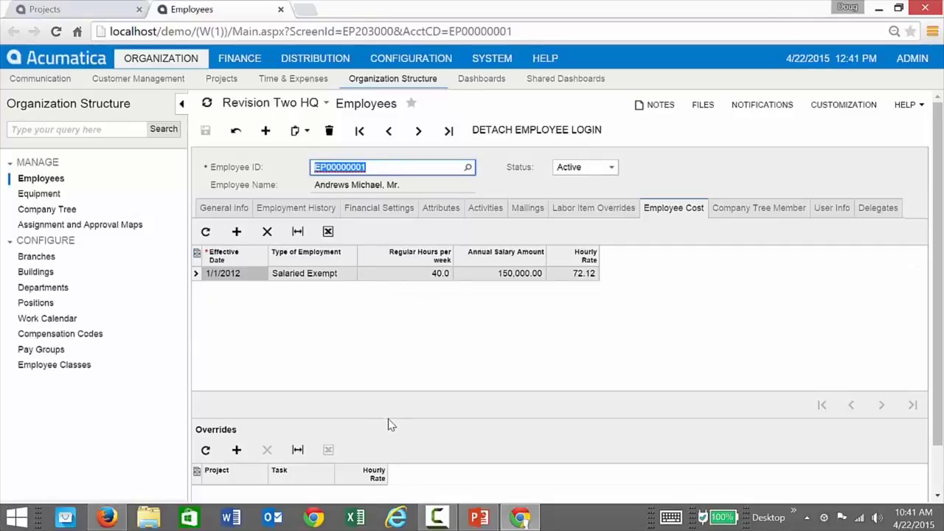
Start a new project rate override row, then close the Employees screen.
drag(397, 421, 393, 369)
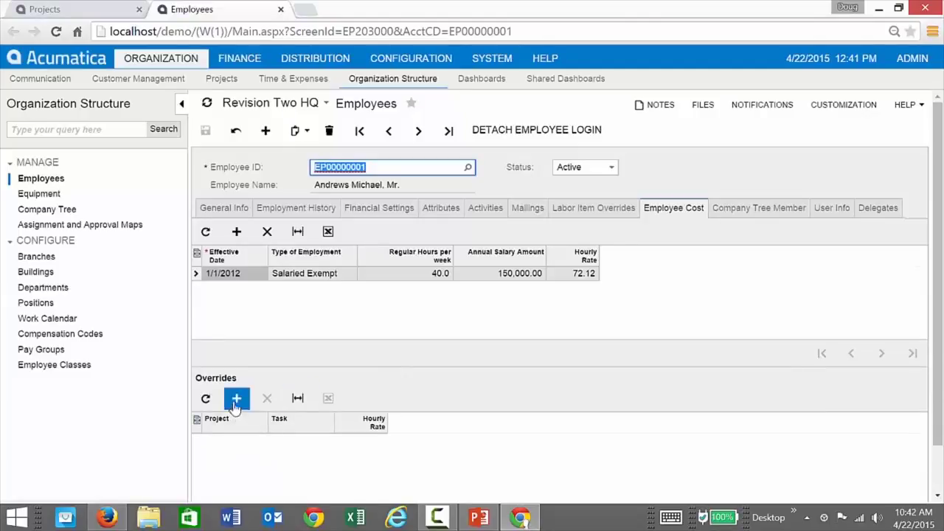
click(234, 406)
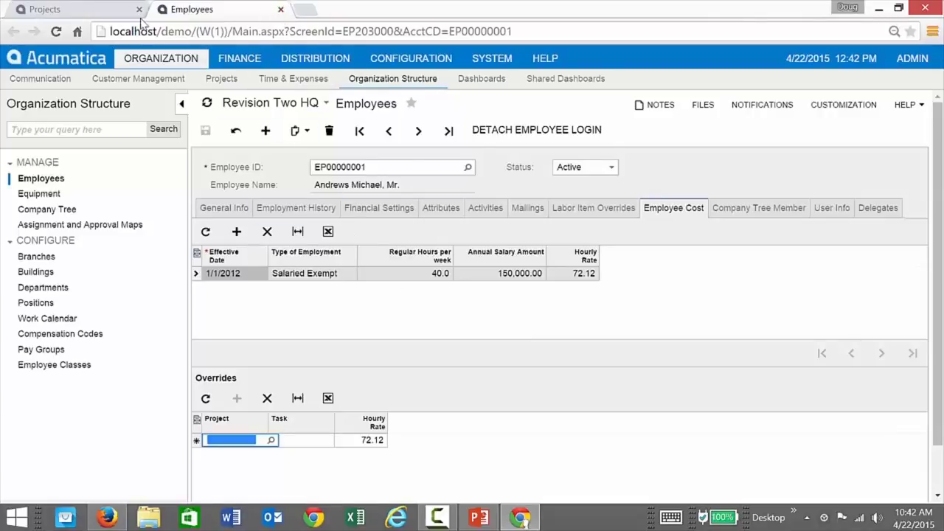
click(281, 9)
Discard the unsaved override and open Project Transactions in a new tab.
click(428, 146)
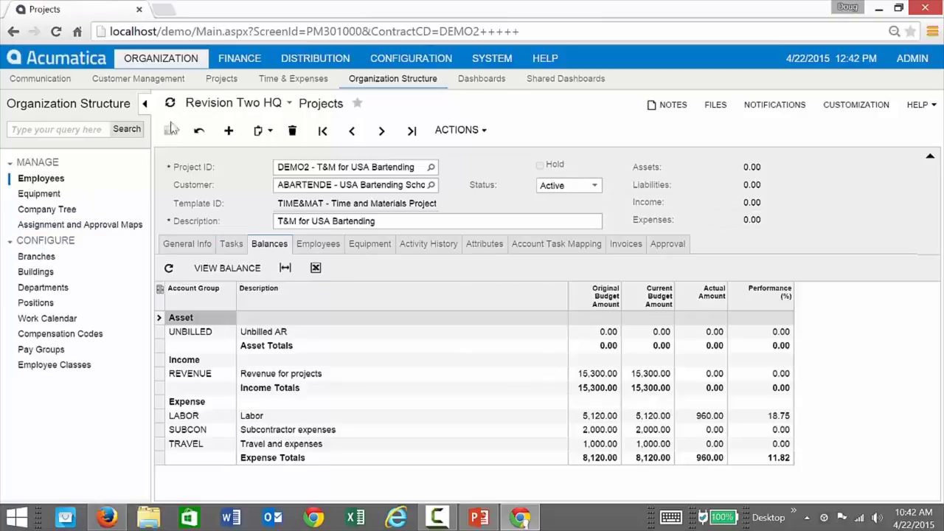
click(222, 78)
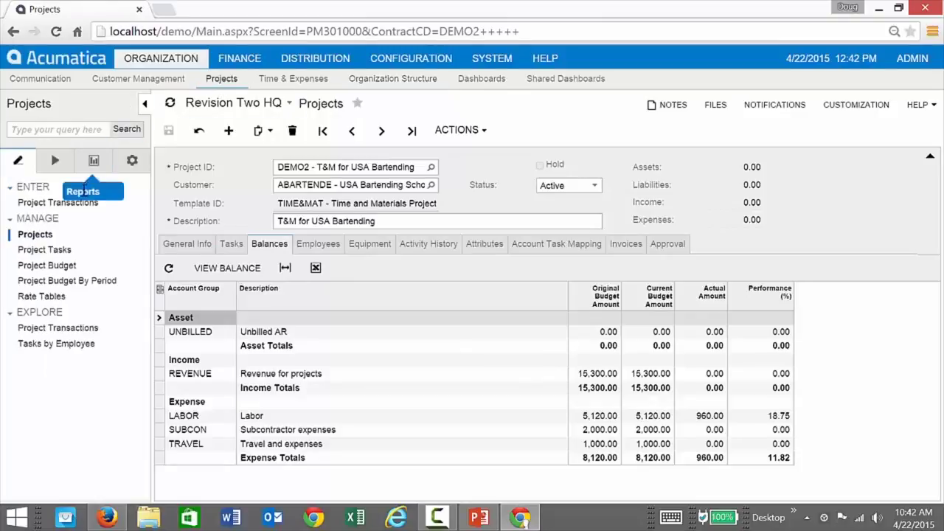
right_click(71, 210)
click(103, 233)
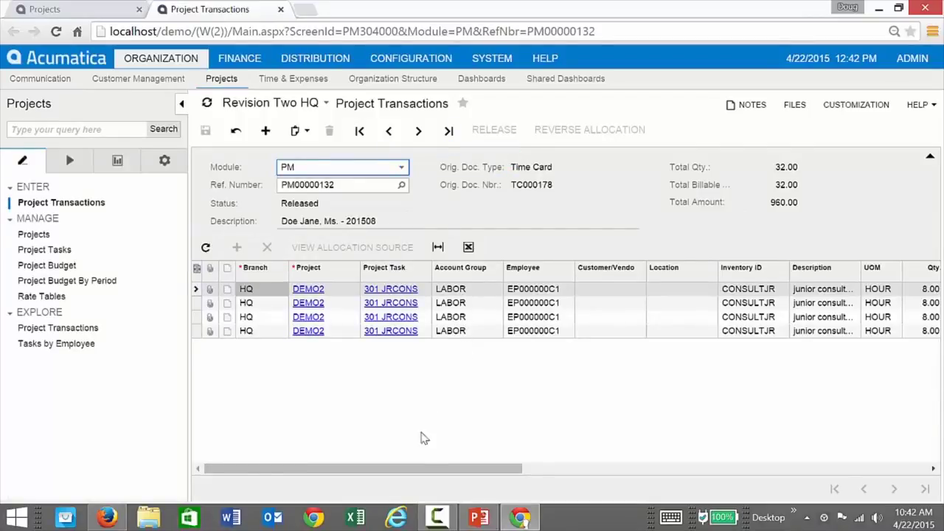
Scroll through batch PM00000132 from time card TC000178: four 8-hour LABOR lines totaling 960.00.
drag(425, 472, 711, 476)
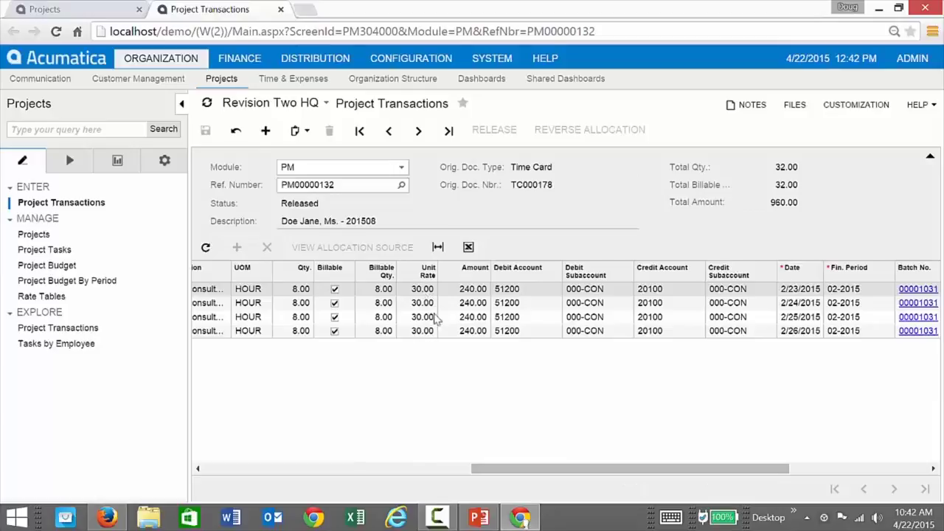
drag(543, 467, 707, 472)
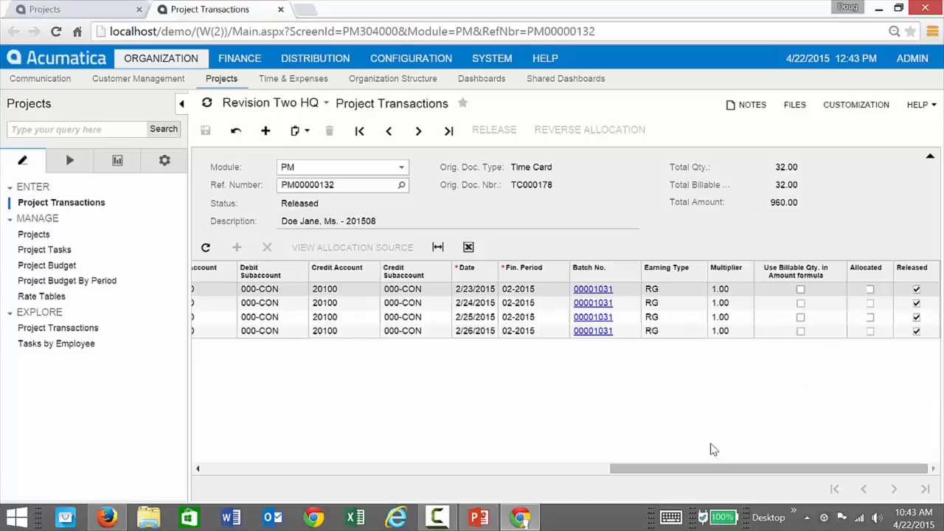
drag(698, 467, 287, 432)
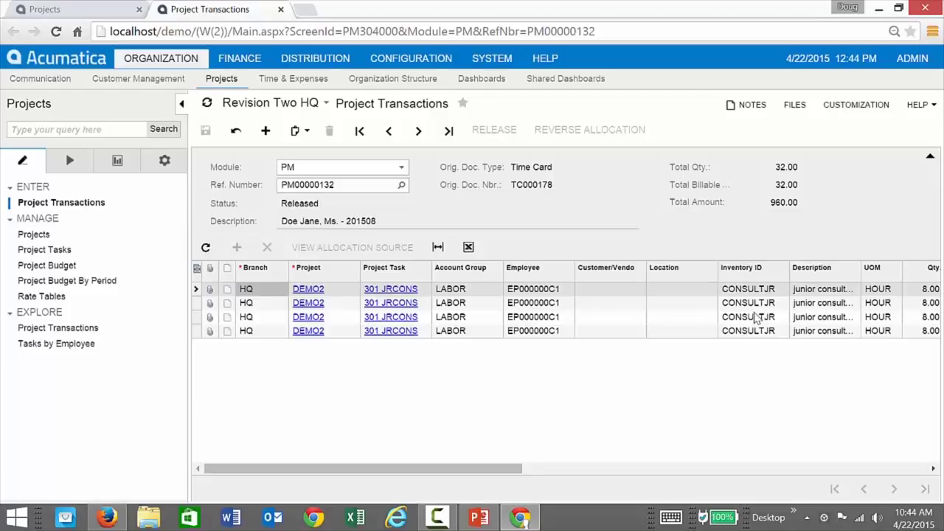
drag(520, 470, 589, 472)
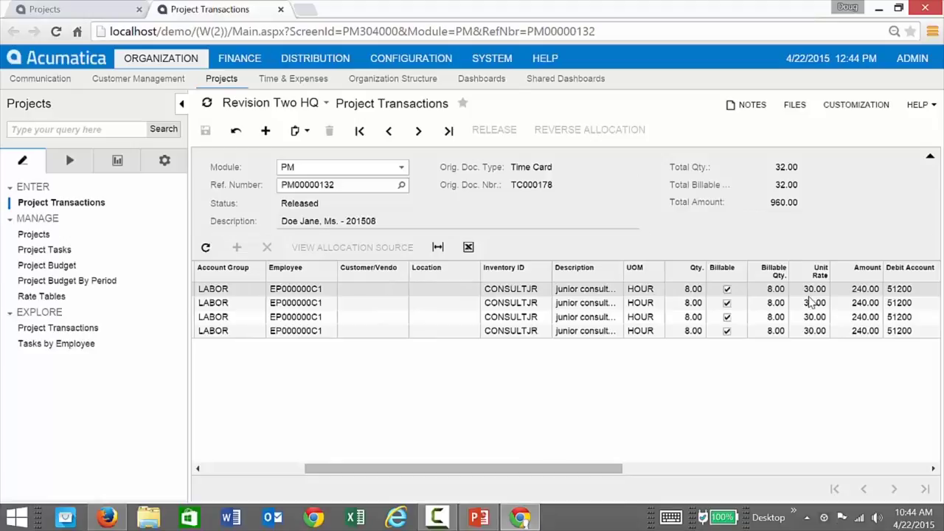
drag(596, 469, 921, 472)
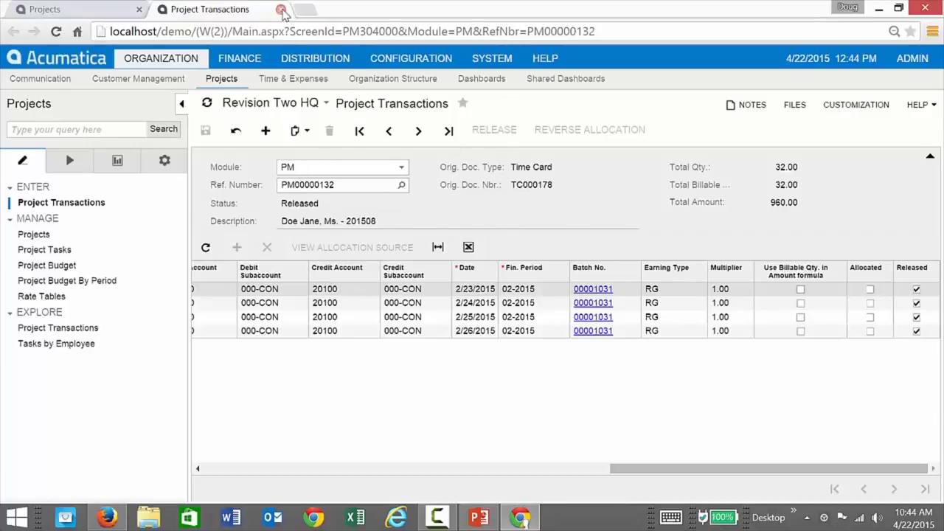
Browse task 101 PM's allocation rule list without changing it, then show the project setup pages.
click(280, 9)
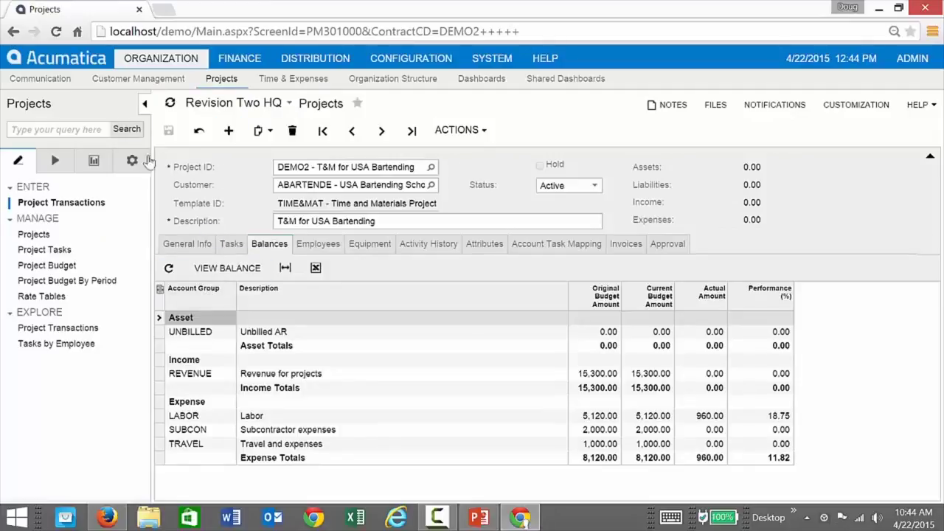
click(230, 244)
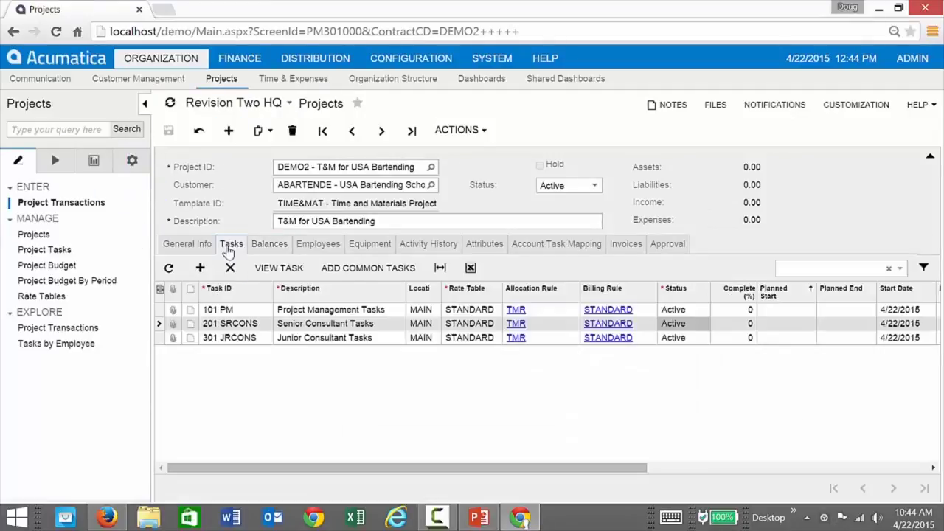
click(565, 310)
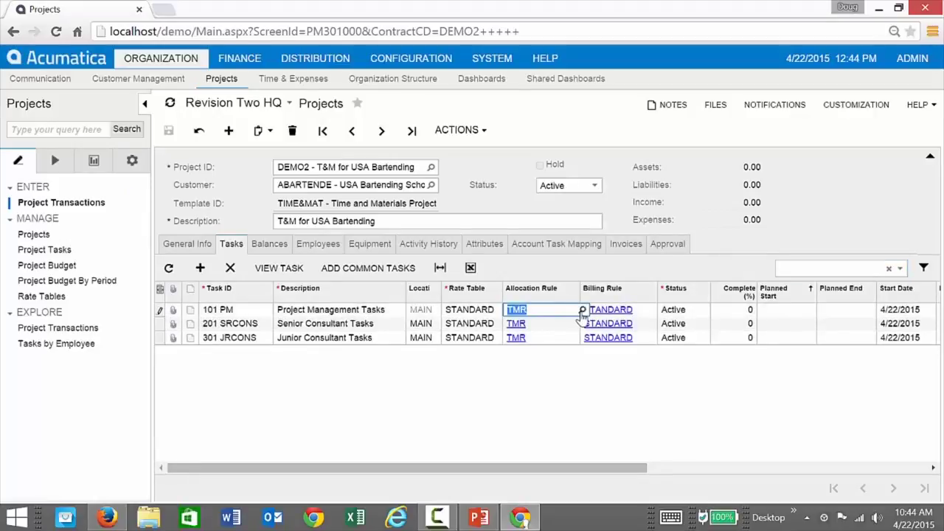
click(582, 311)
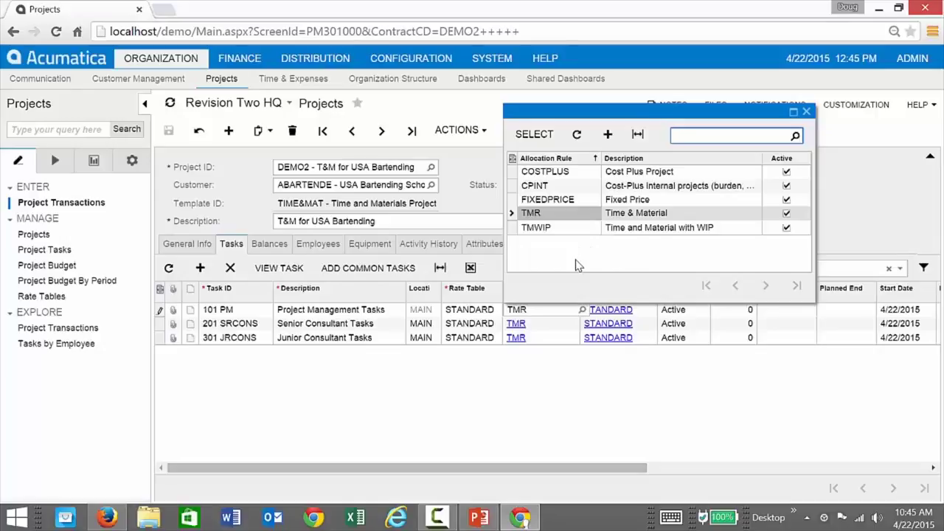
click(806, 112)
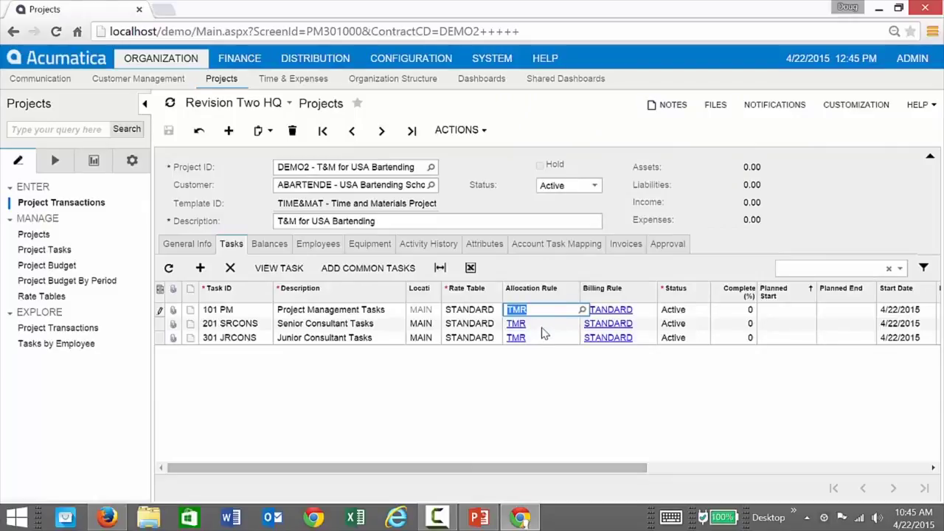
click(132, 160)
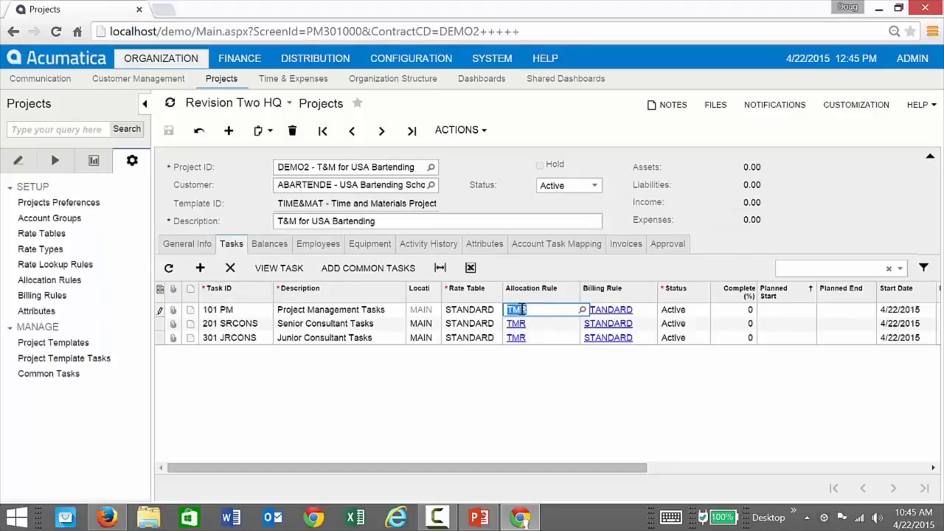
click(526, 353)
Open the TMR allocation rule, widen its steps grid, and view step 10's source account groups.
click(518, 325)
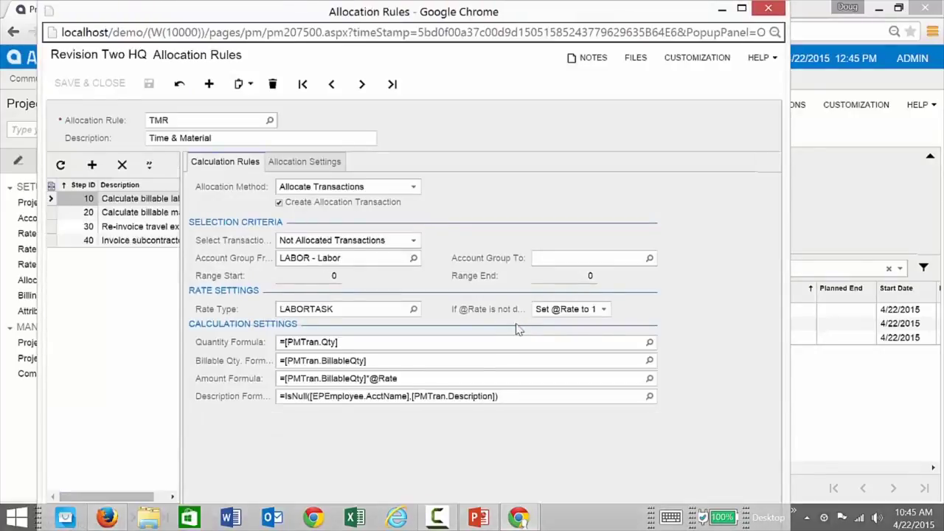
drag(181, 201, 200, 197)
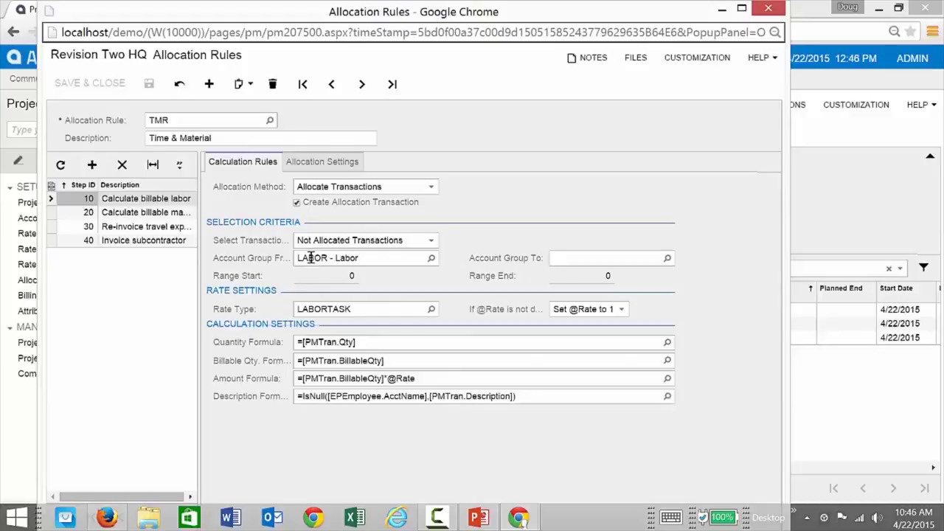
click(431, 259)
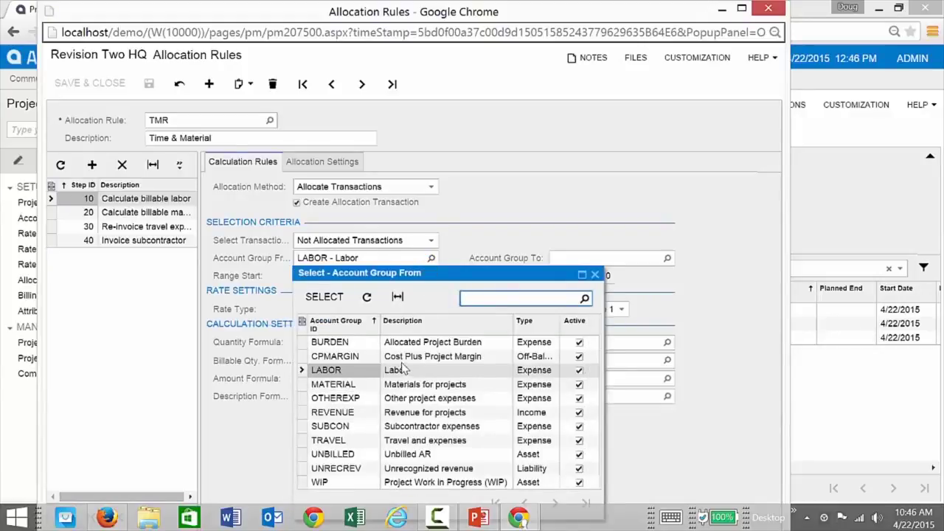
Keep LABOR, Allocate Transactions and Not Allocated Transactions, then open the Quantity Formula editor.
click(453, 264)
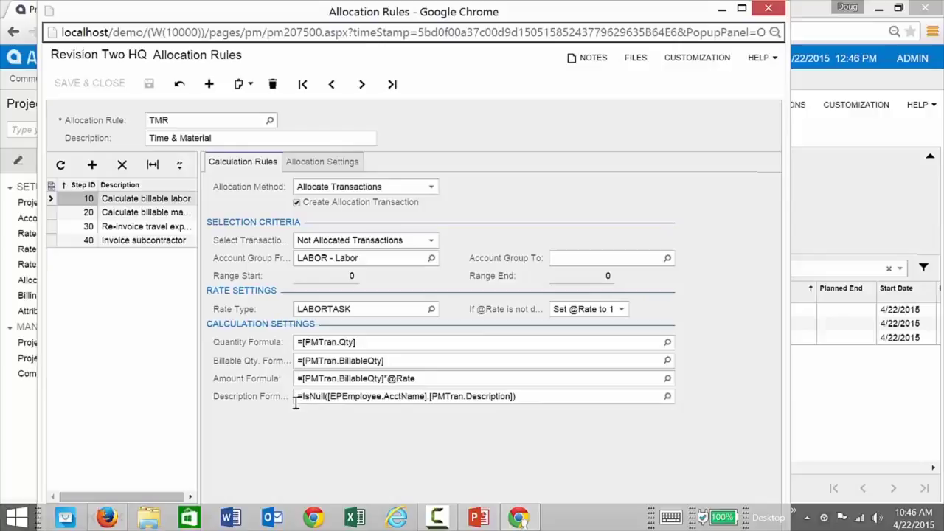
click(432, 187)
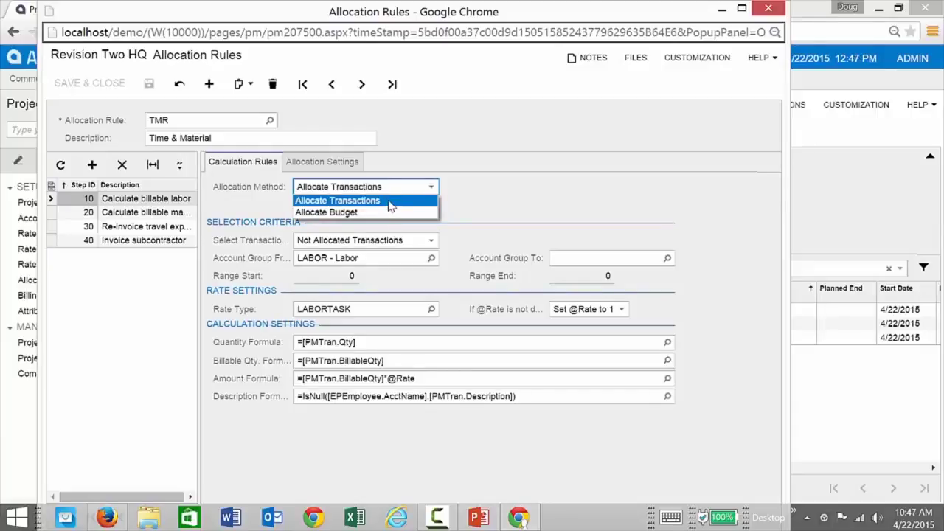
click(431, 187)
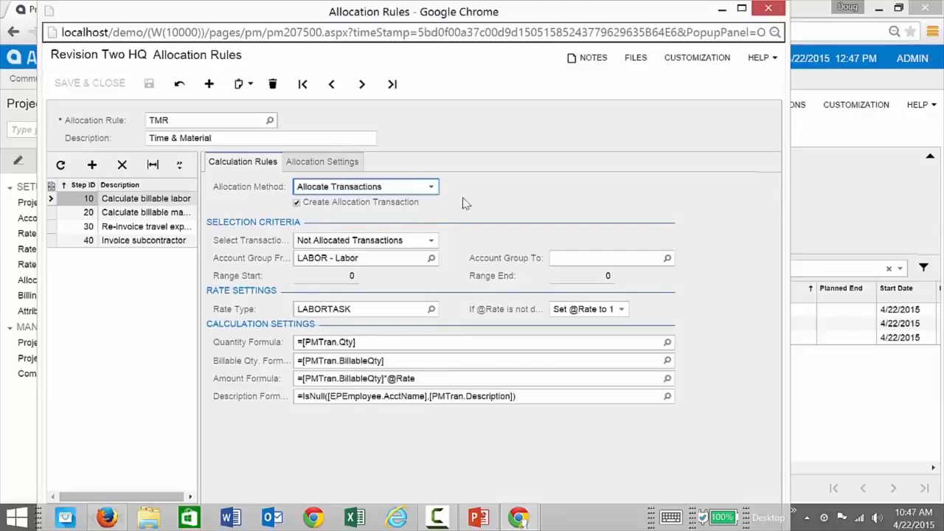
click(431, 241)
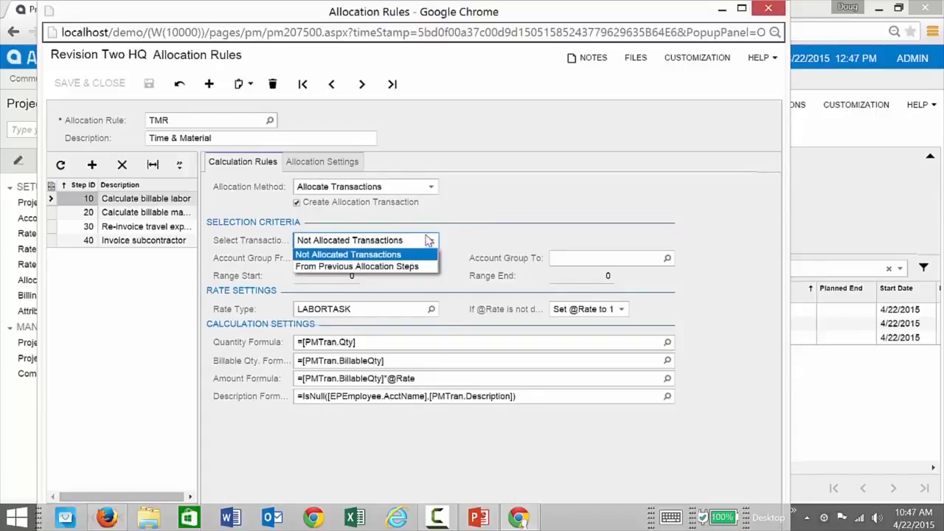
click(432, 242)
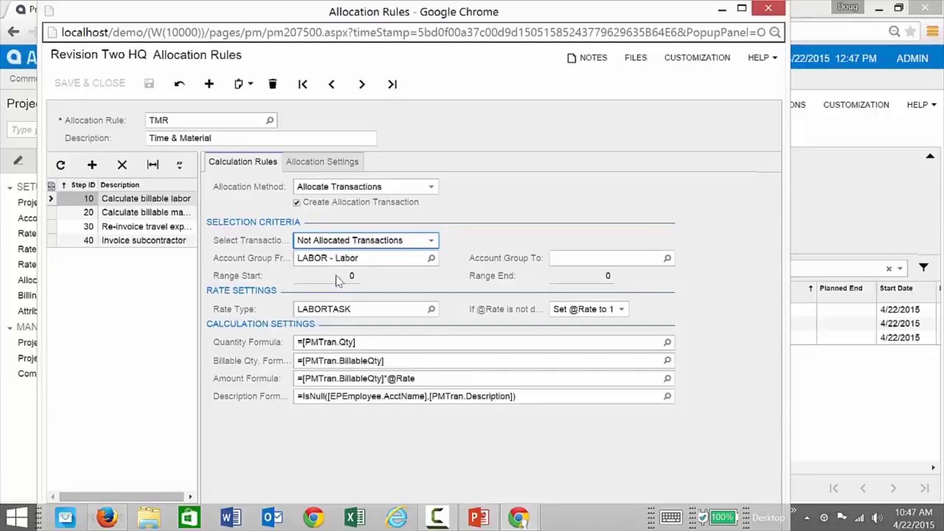
click(366, 342)
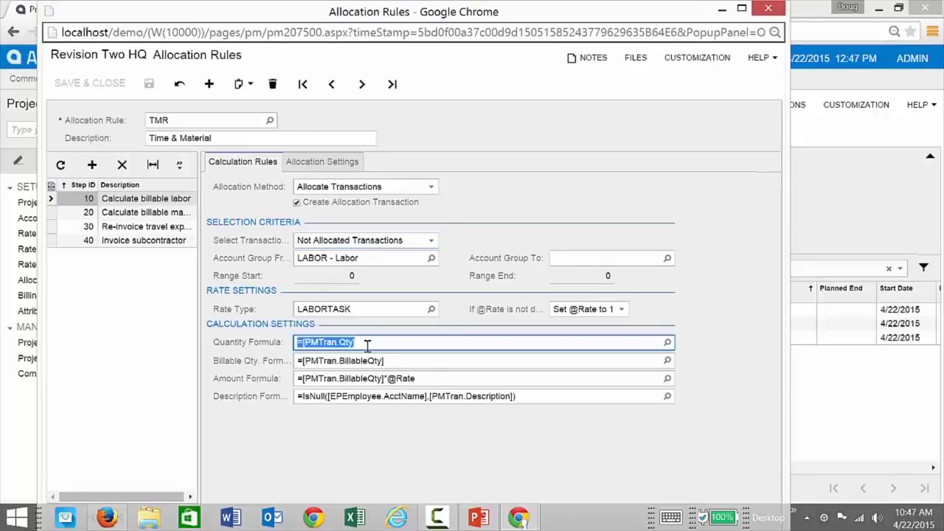
click(667, 343)
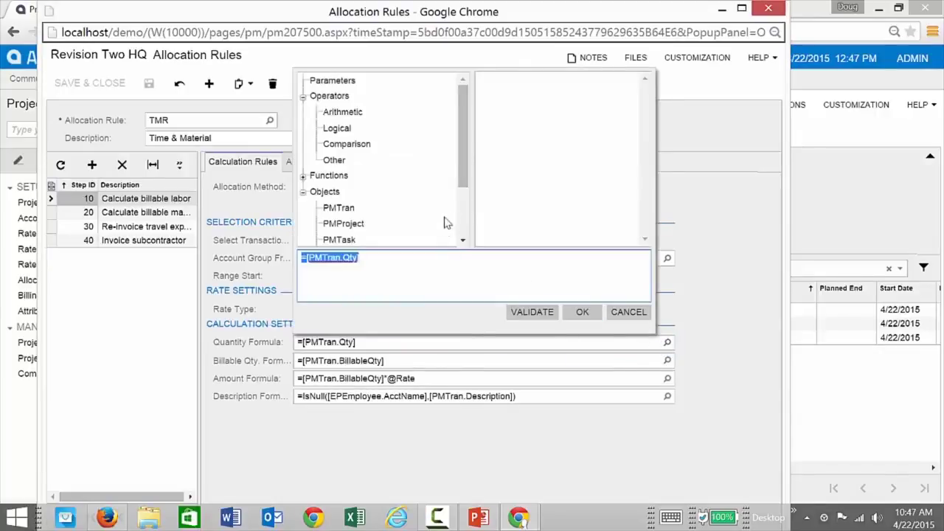
Browse the PMTran and PMProject fields available for the quantity formula.
click(387, 263)
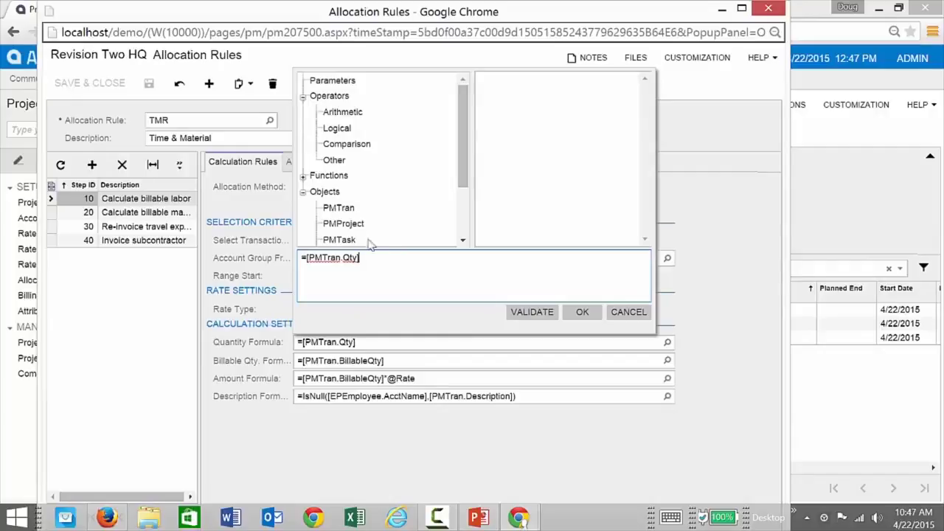
drag(463, 162, 465, 205)
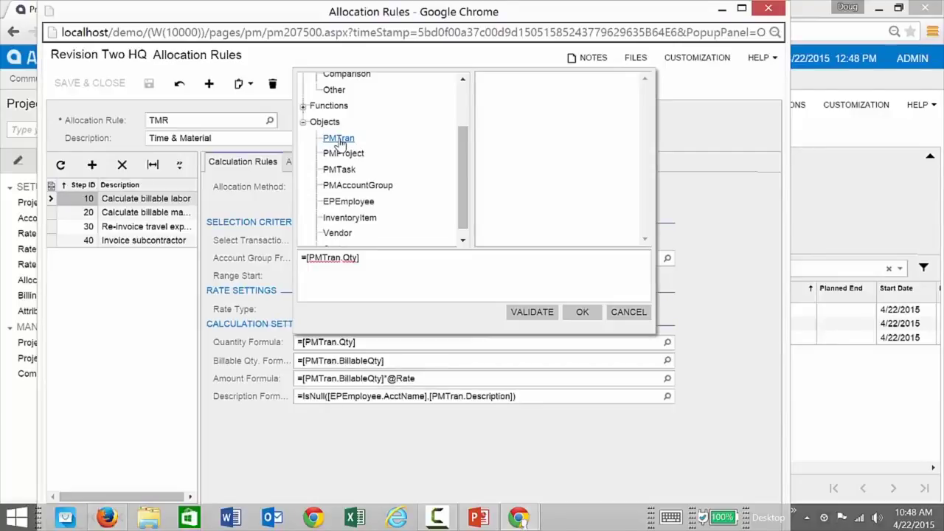
click(341, 140)
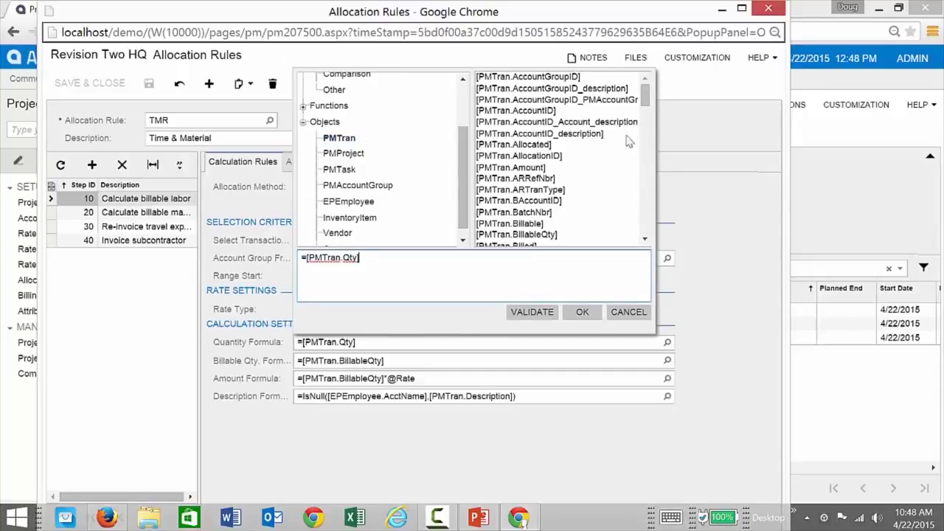
click(648, 101)
drag(648, 100, 652, 164)
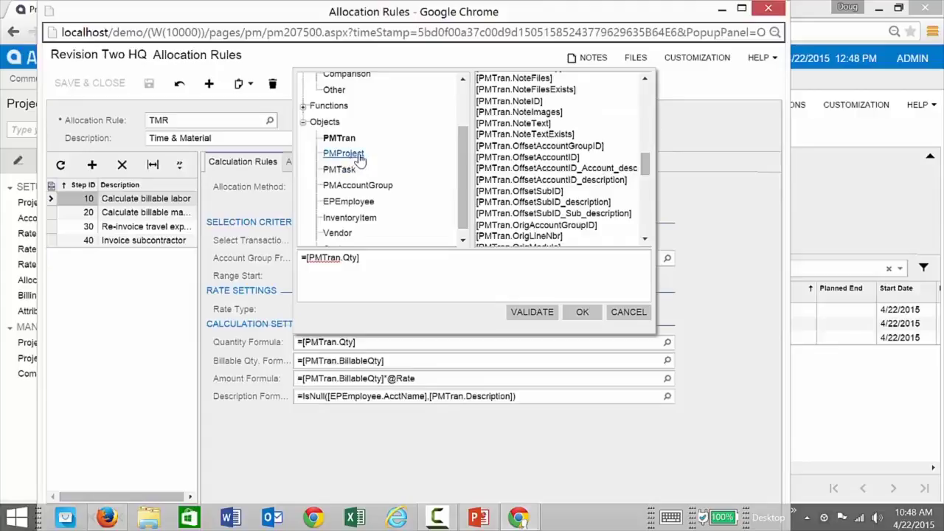
click(344, 154)
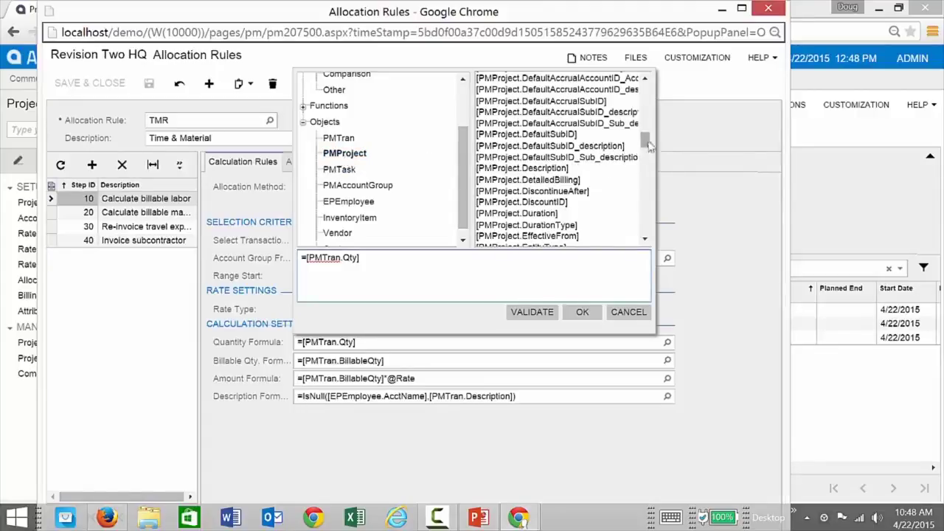
drag(647, 140, 647, 129)
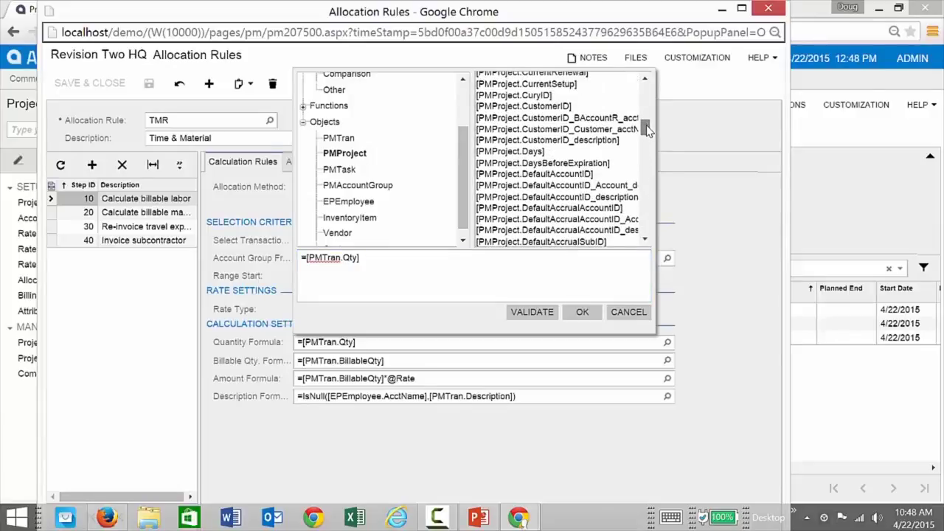
drag(648, 129, 647, 153)
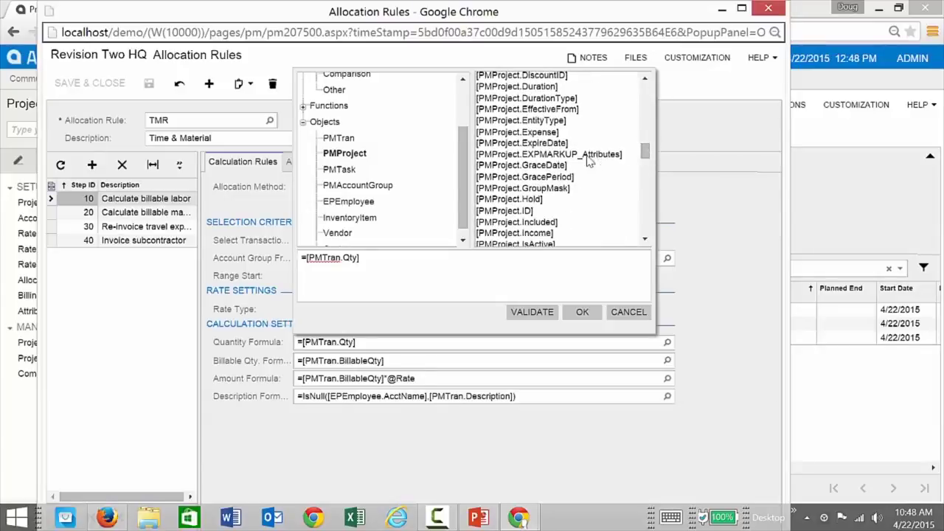
Insert EXPMARKUP_Attributes, delete it again, and cancel, keeping =[PMTran.Qty].
click(542, 155)
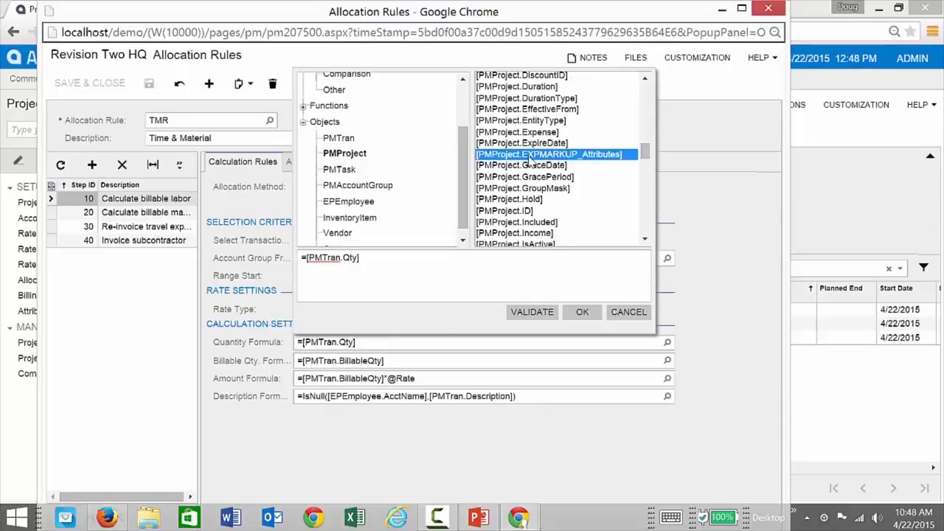
double_click(528, 155)
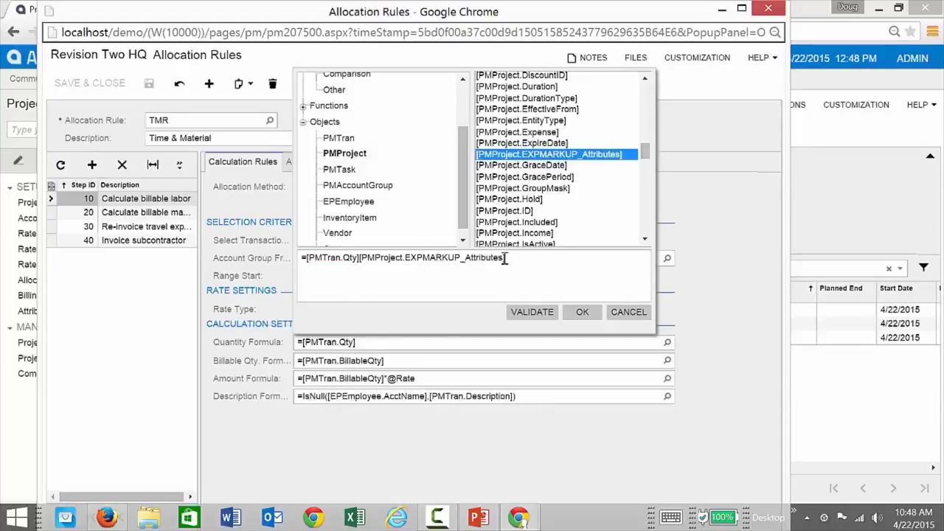
drag(516, 257, 359, 260)
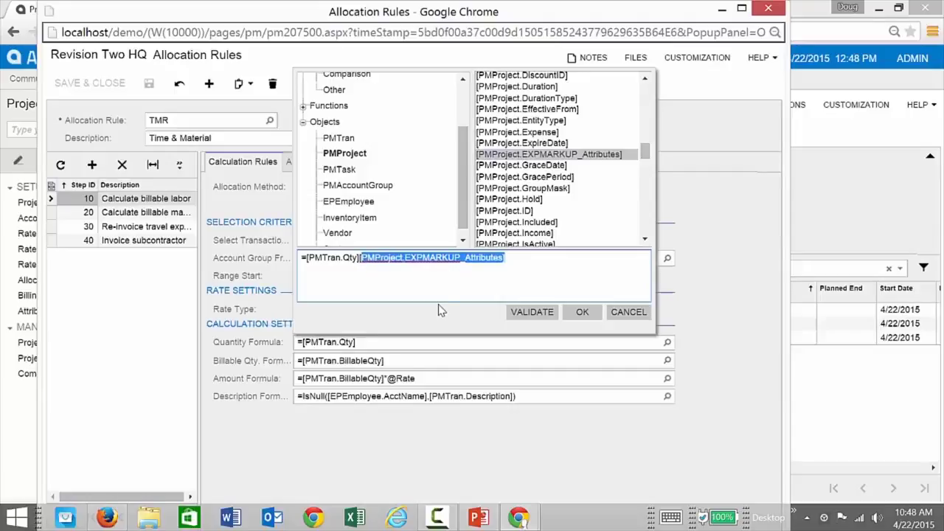
key(Delete)
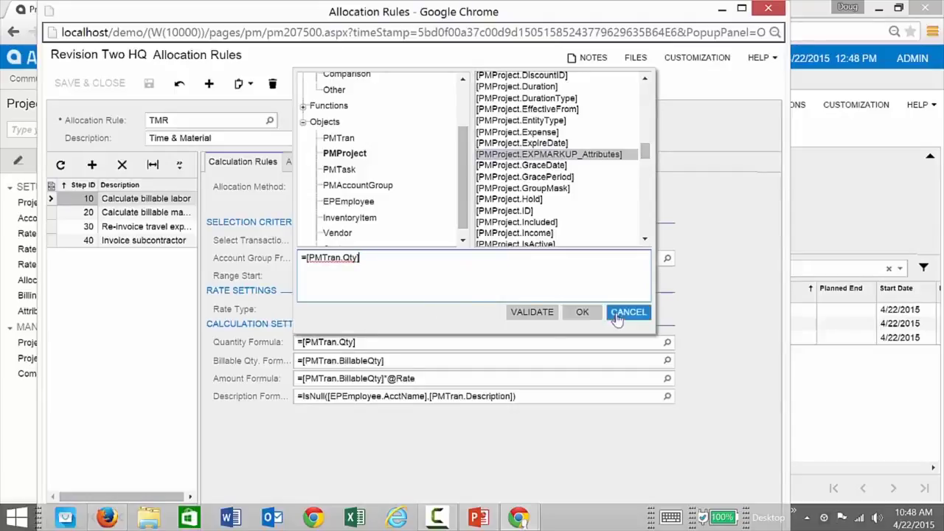
click(616, 314)
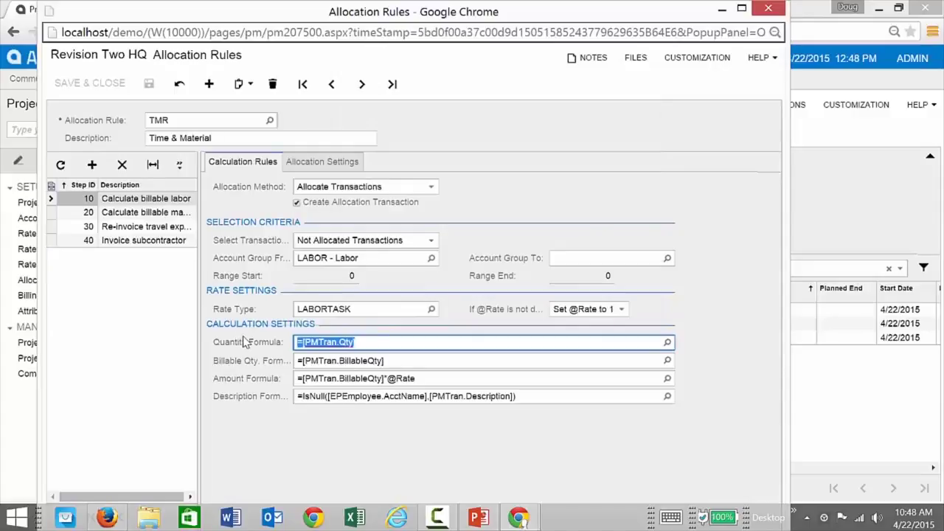
click(431, 378)
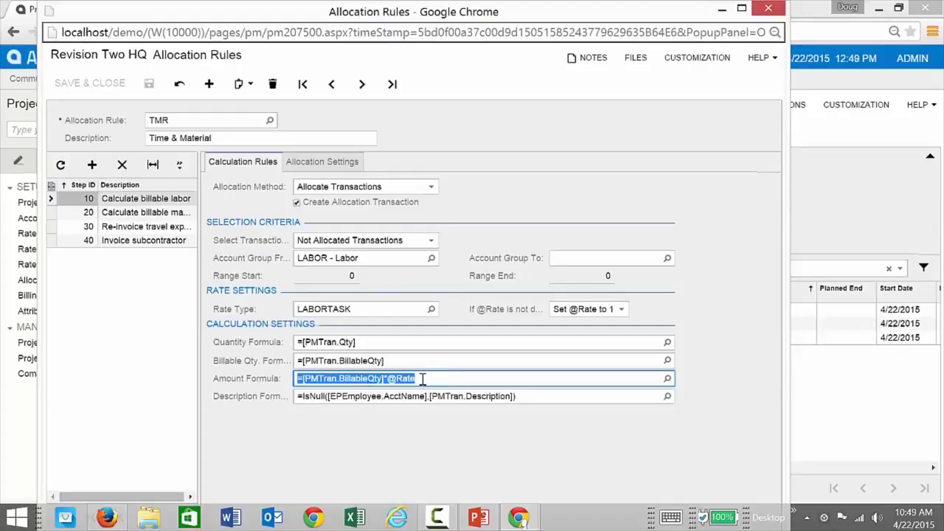
click(422, 378)
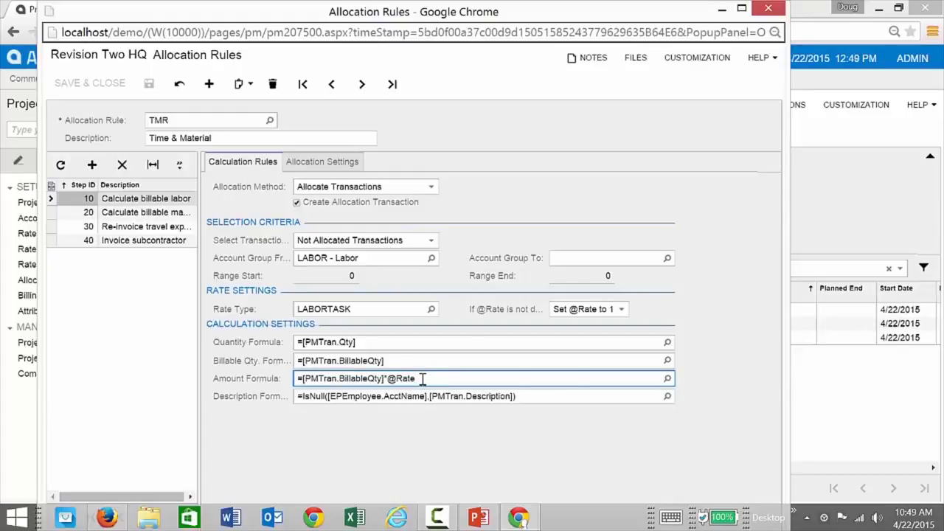
click(667, 378)
click(334, 118)
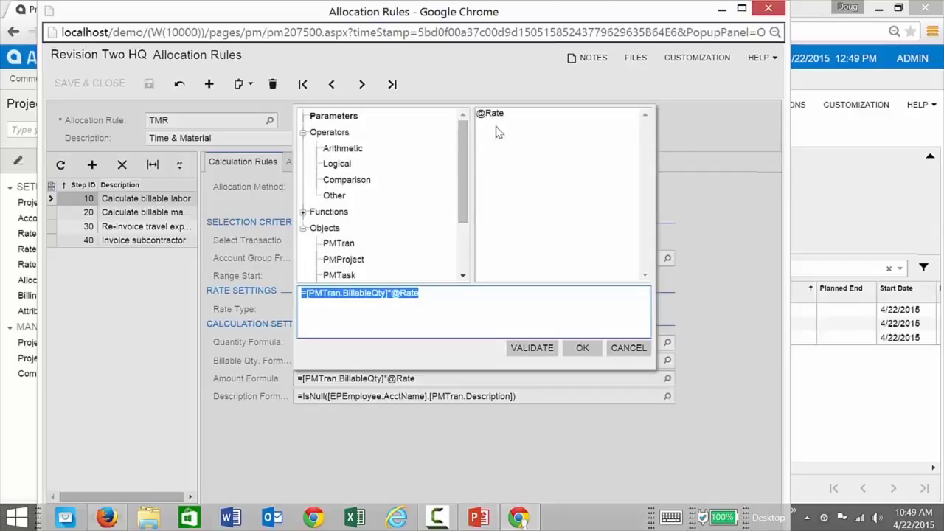
click(625, 348)
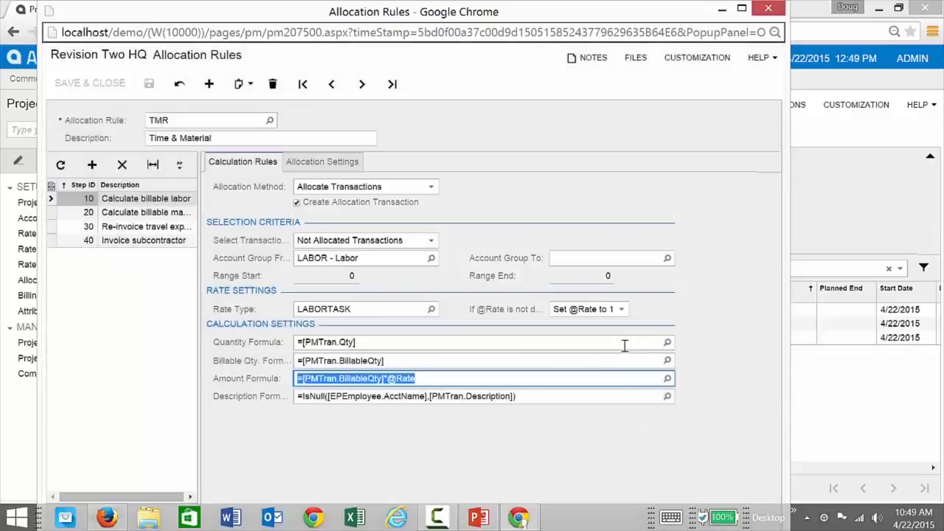
Place the caret inside step 10's Description Formula.
click(450, 378)
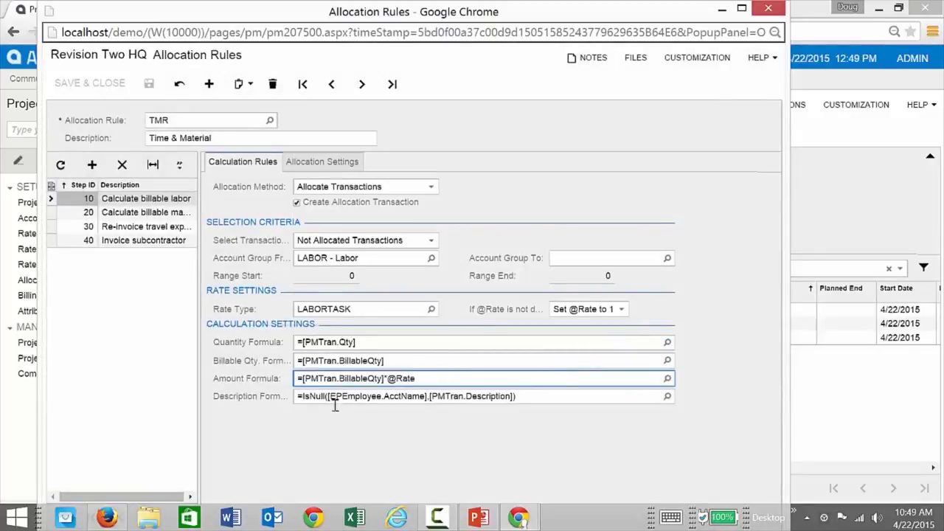
click(430, 397)
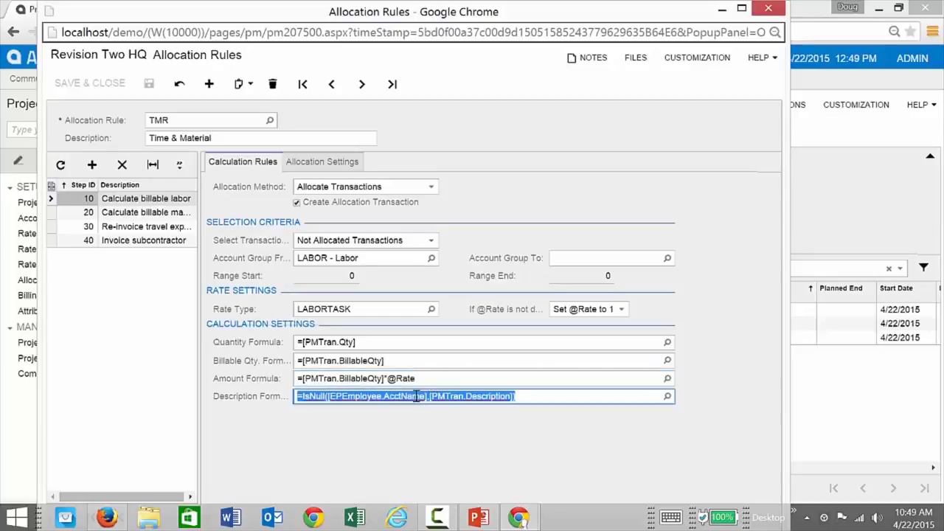
click(417, 396)
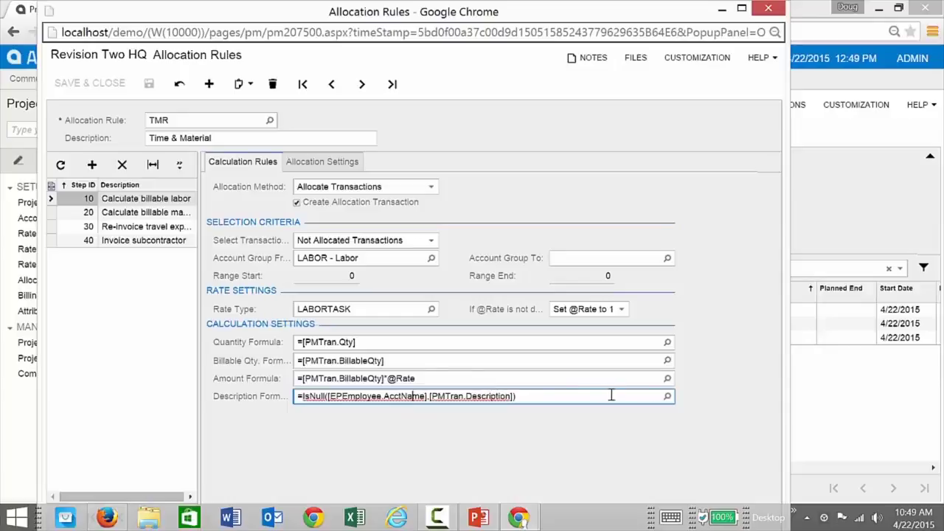
Swap the IsNull arguments to =IsNull([PMTran.Description],[EPEmployee.AcctName]) and save the TMR rule.
click(667, 396)
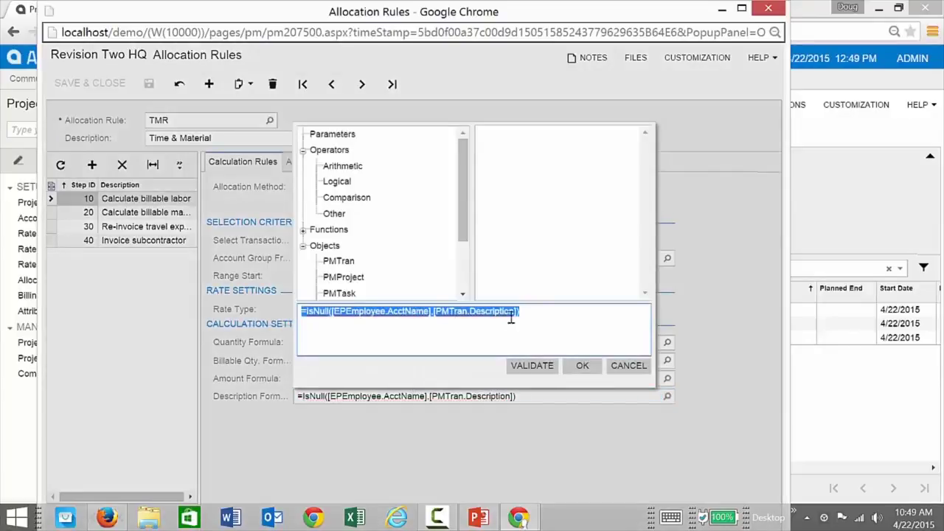
click(516, 310)
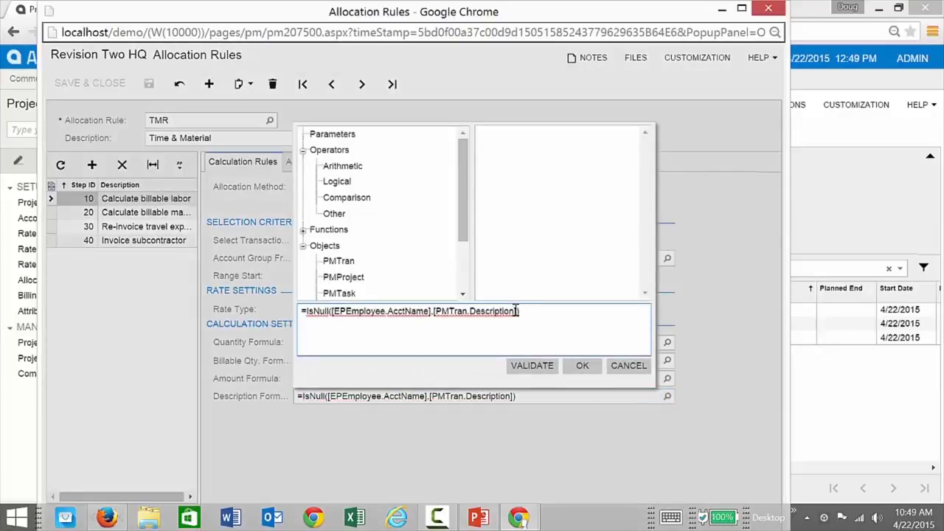
drag(517, 311, 432, 314)
key(ctrl+c)
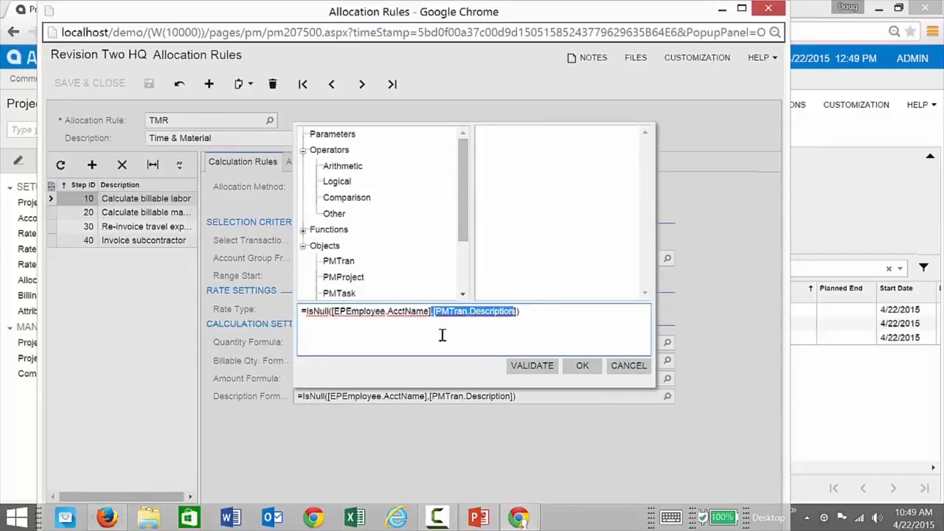
key(Delete)
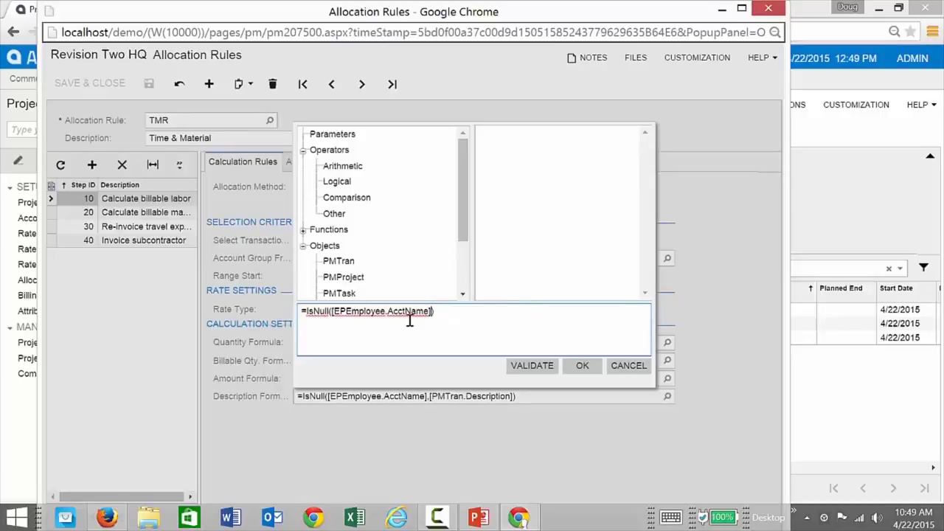
click(332, 312)
key(ctrl+v)
text(,)
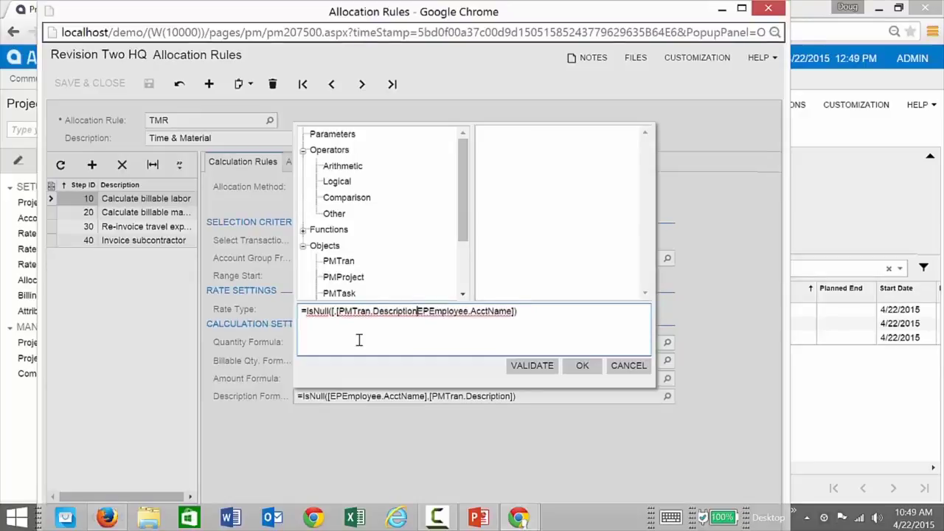
text(],)
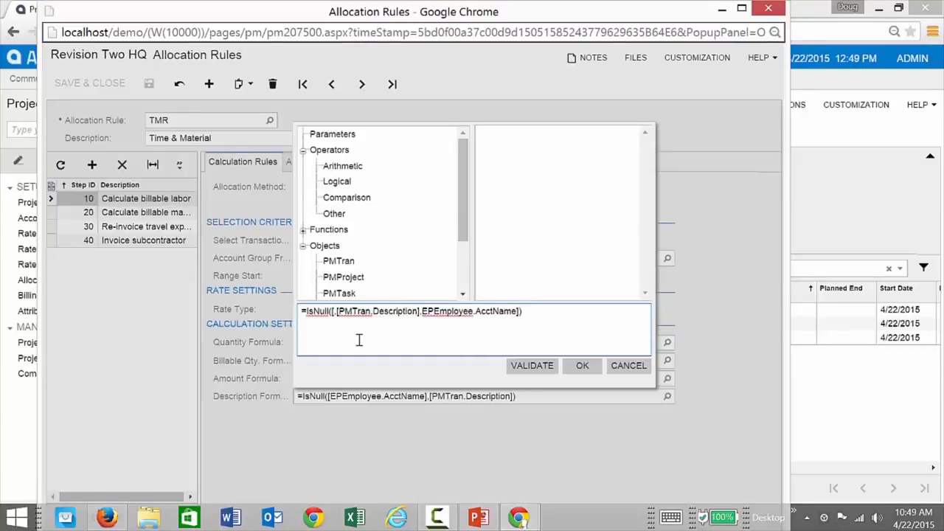
text([)
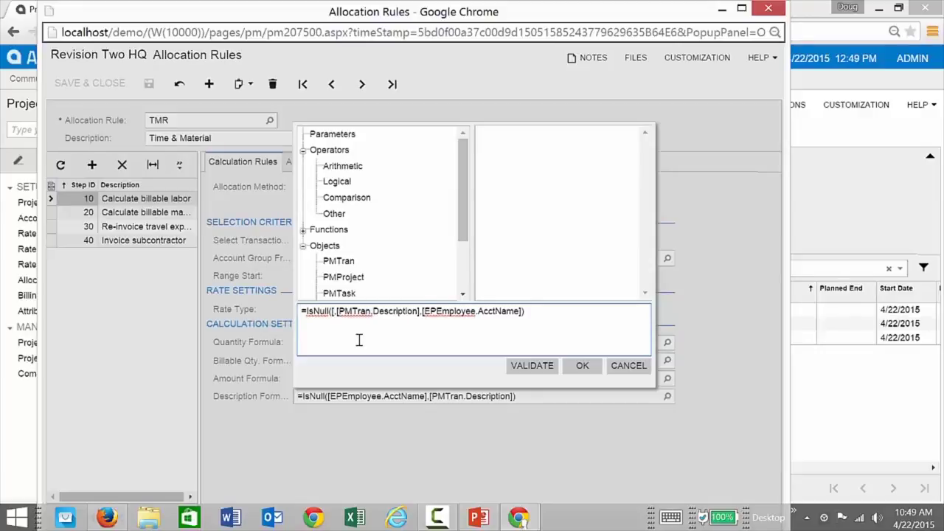
click(335, 311)
key(BackSpace)
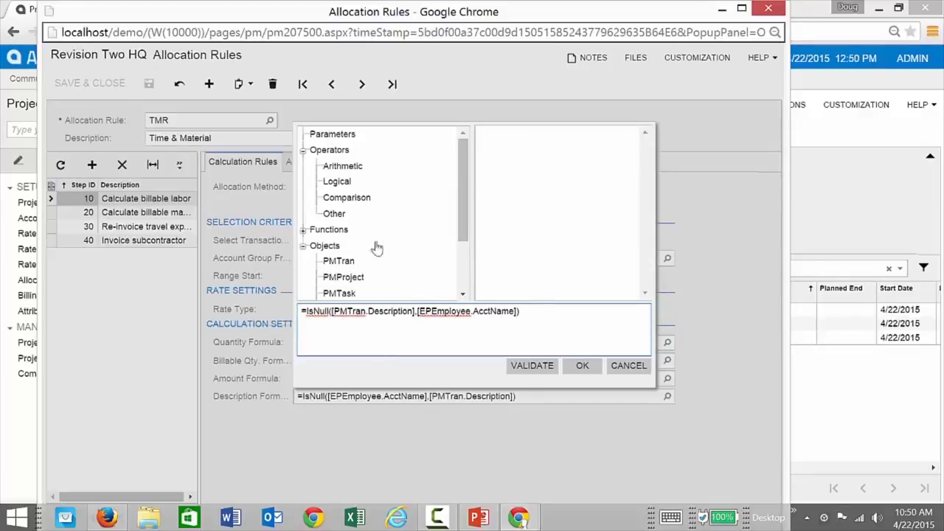
click(581, 365)
click(149, 85)
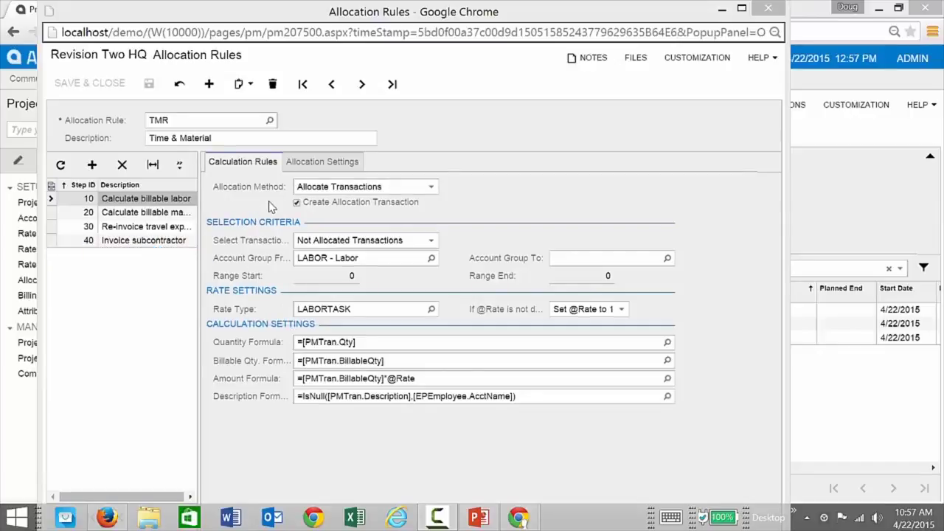
Review steps 20, 30 and 40, choosing MATERIAL as step 20's Account Group From.
click(145, 214)
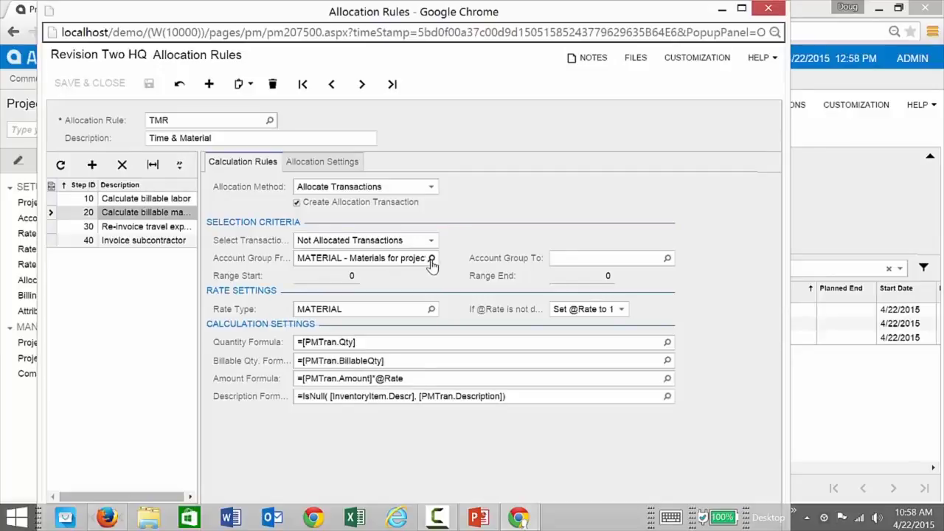
click(431, 259)
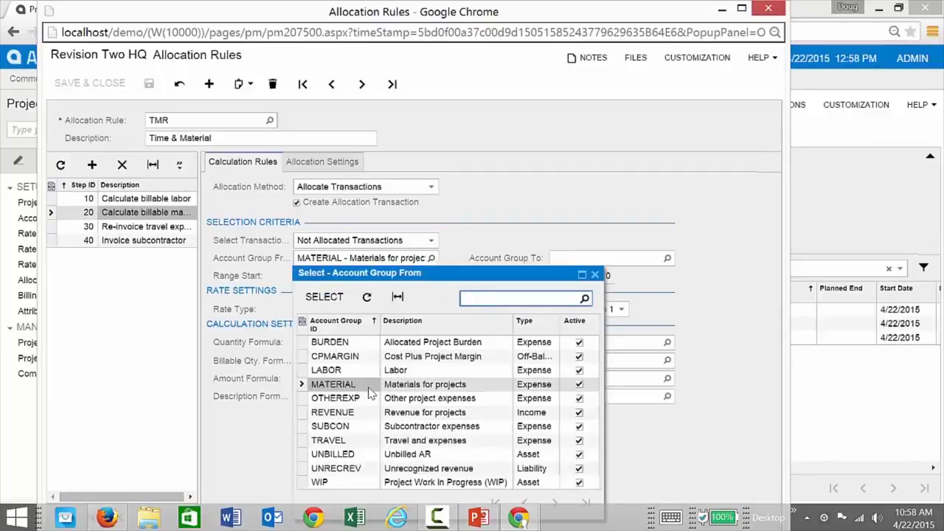
double_click(361, 384)
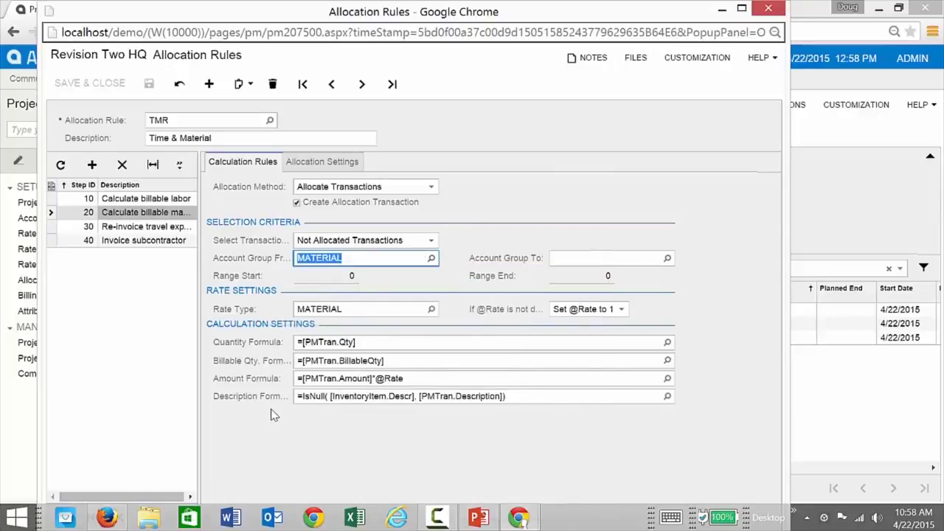
click(162, 227)
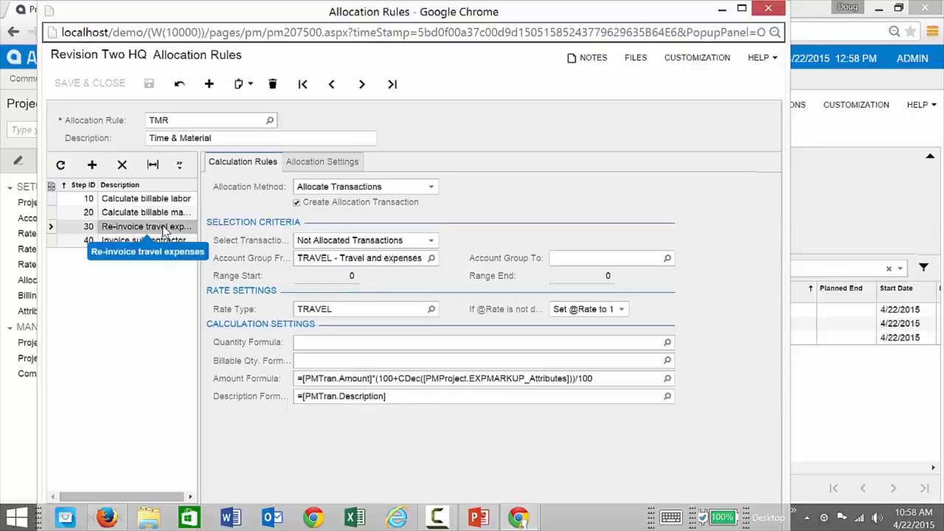
click(169, 244)
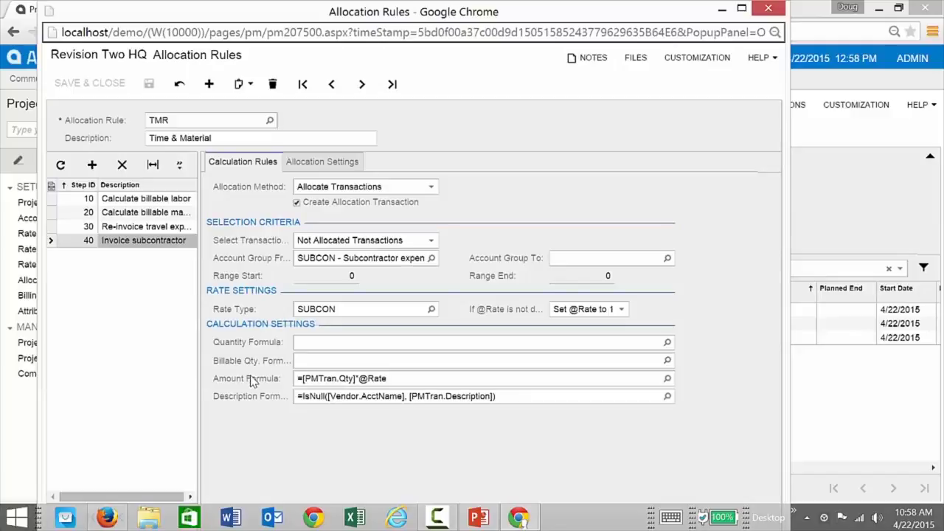
View step 10's allocation settings: debit 11500 Project unbilled AR, credit 23100 Unrecognized revenue.
click(158, 203)
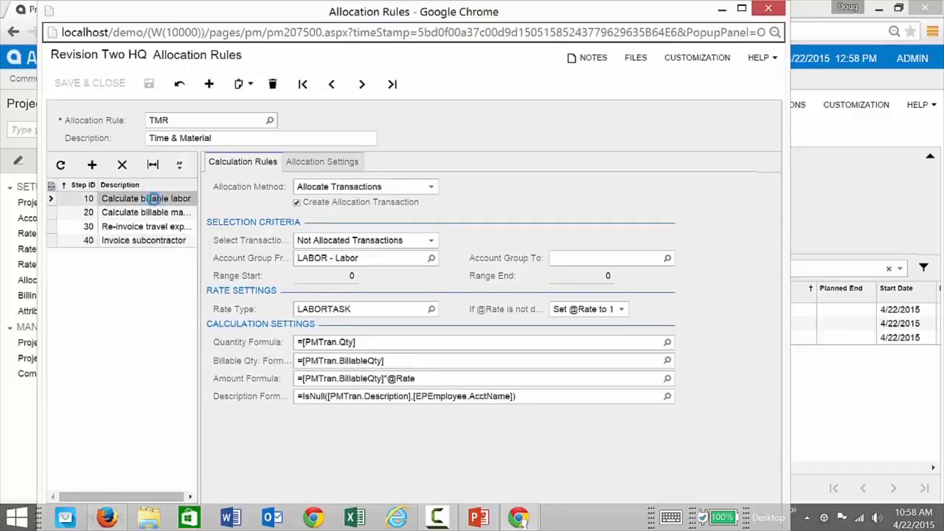
click(315, 162)
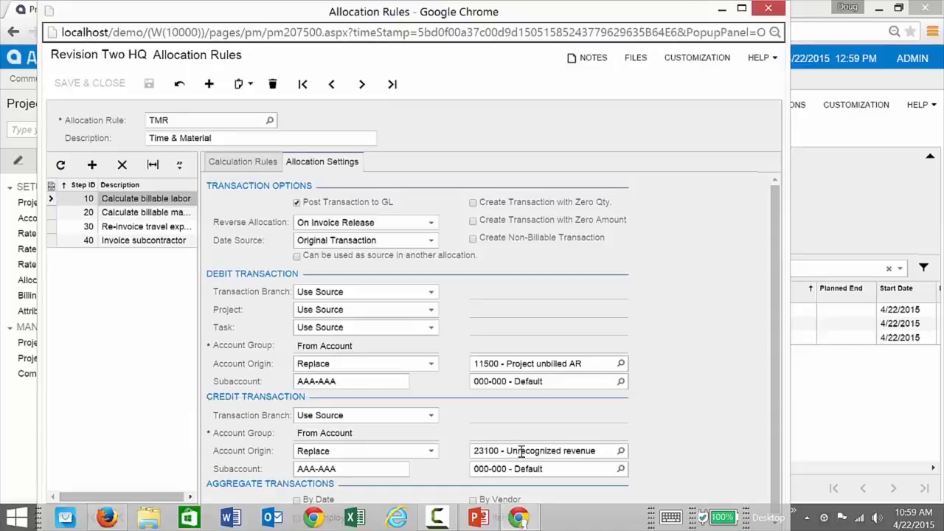
click(620, 450)
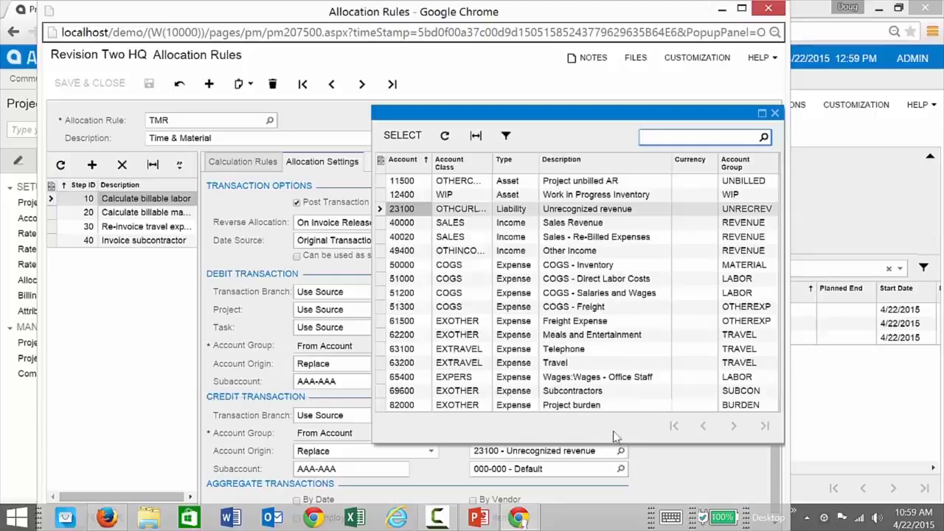
click(774, 113)
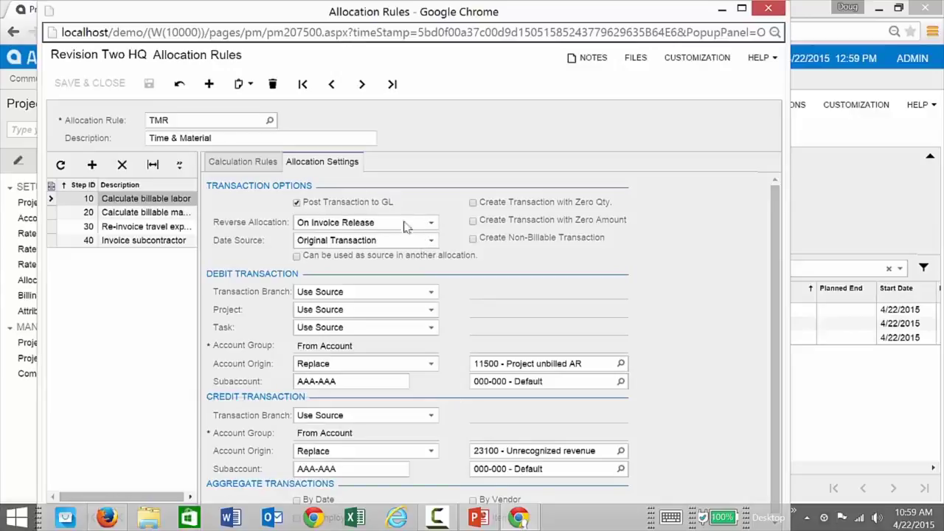
click(433, 226)
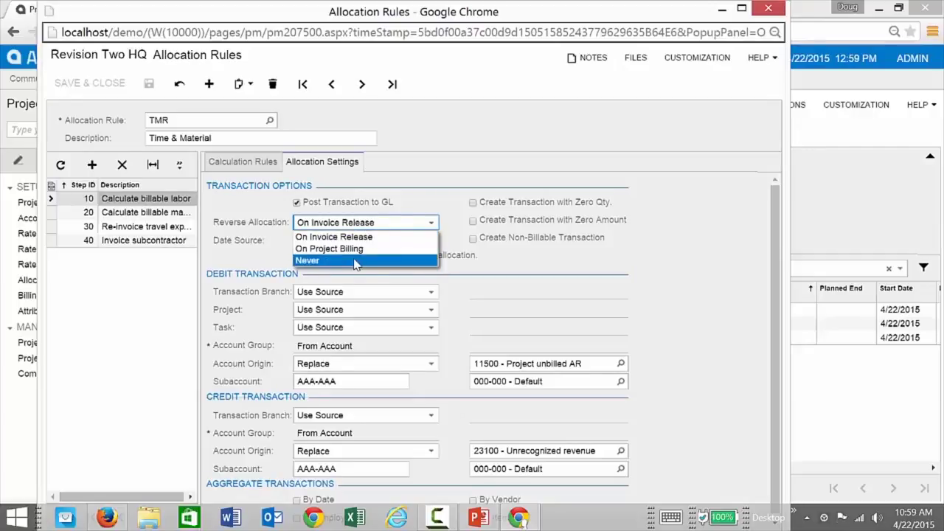
click(369, 238)
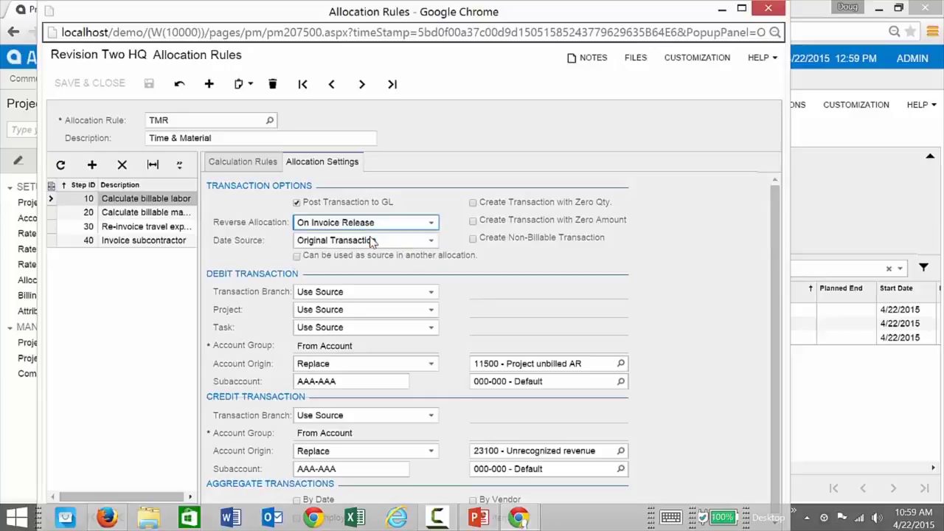
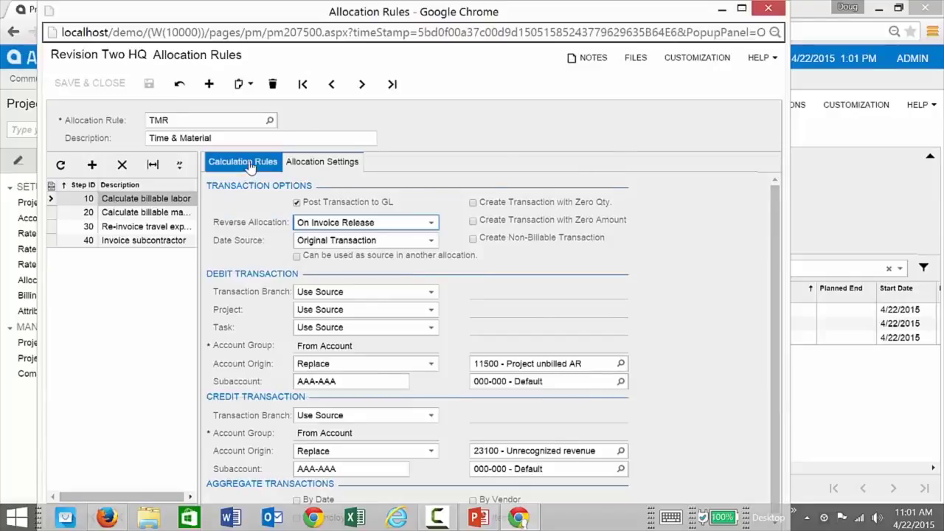
Check the TMR rule's calculation settings, keep TMR selected, and close the allocation rule window.
click(251, 164)
click(270, 121)
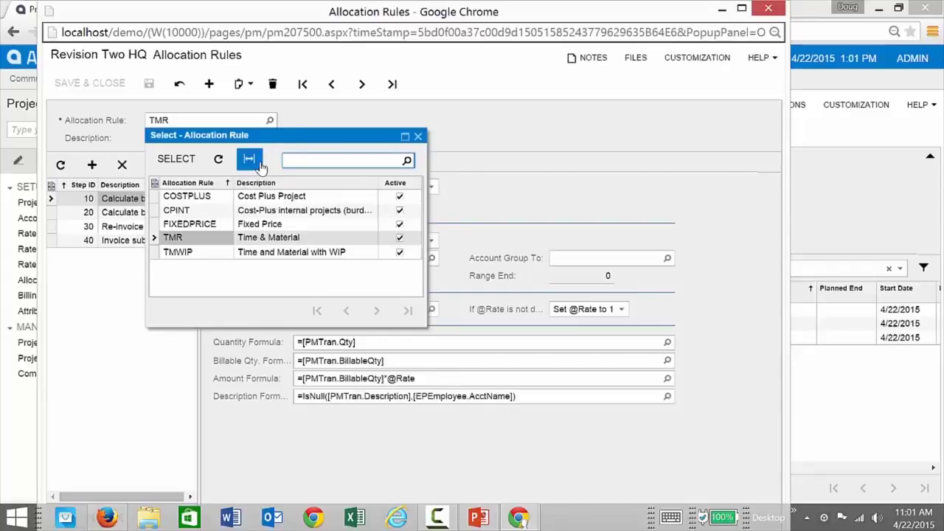
click(298, 120)
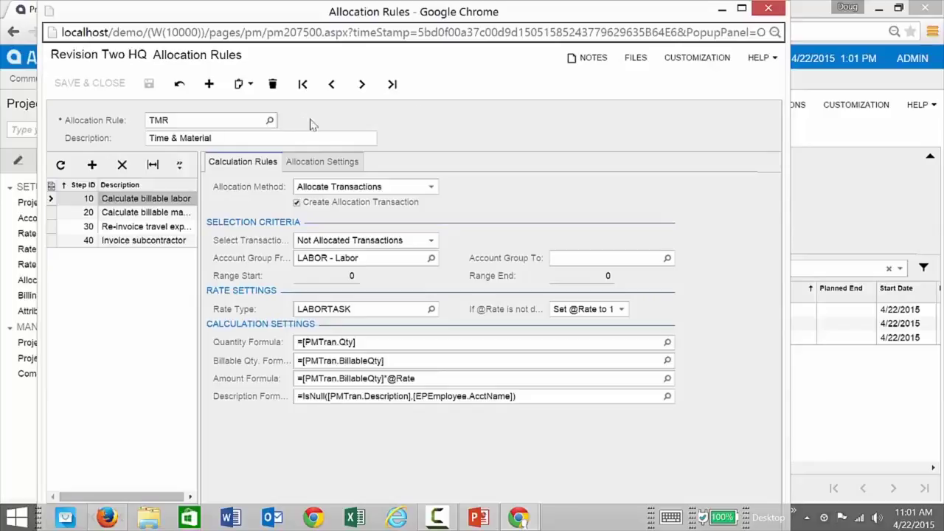
click(768, 8)
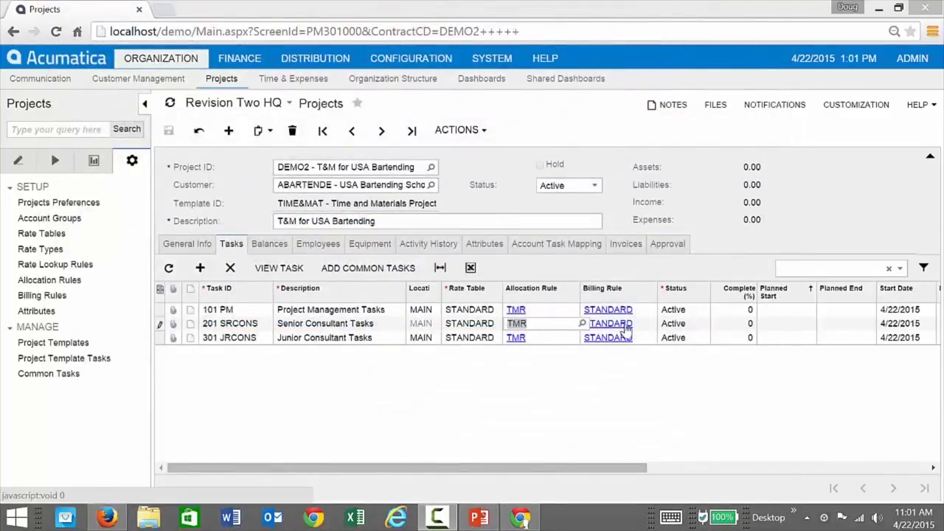
click(626, 329)
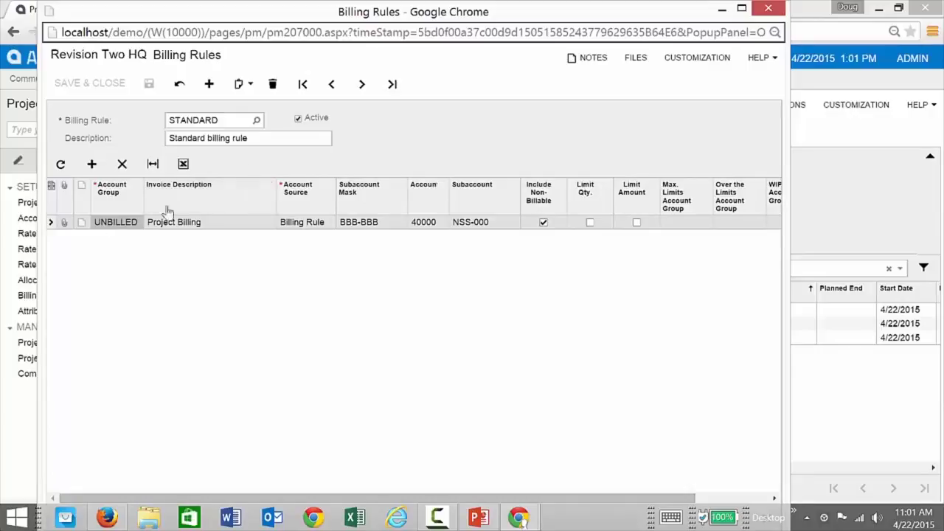
click(256, 119)
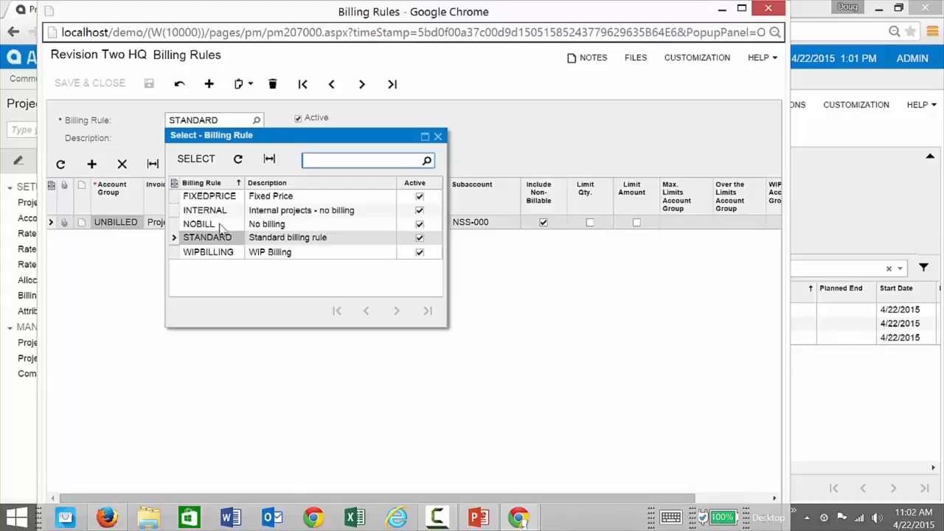
double_click(229, 197)
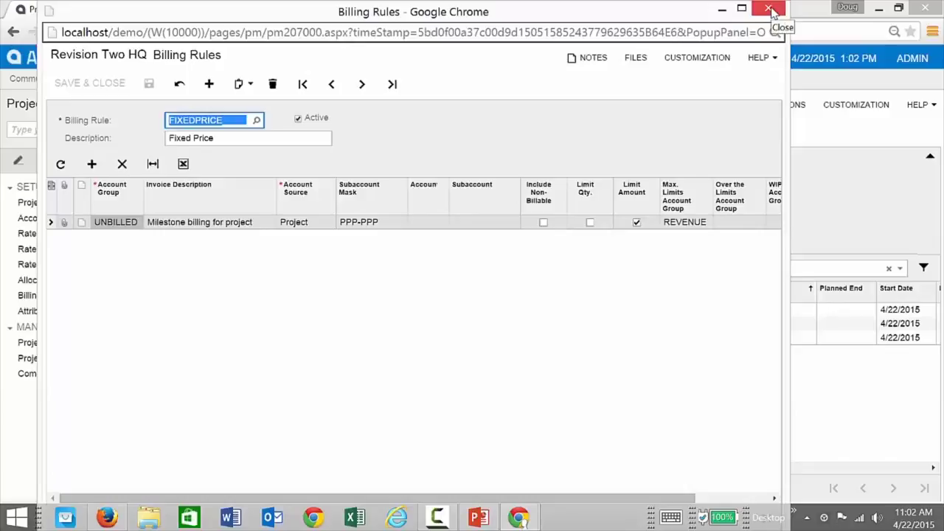
click(769, 9)
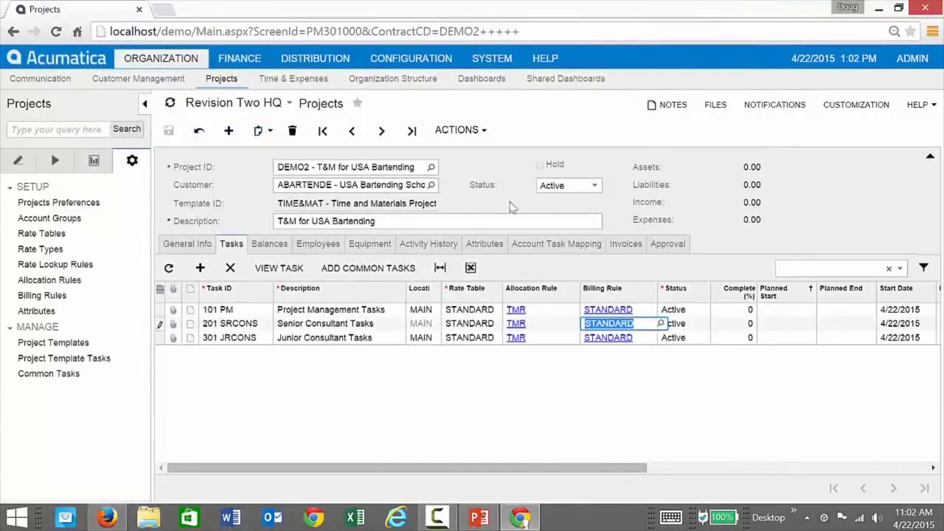
Run Allocations By Projects for DEMO2 under rule TMR, then open the blank Projects form.
click(496, 207)
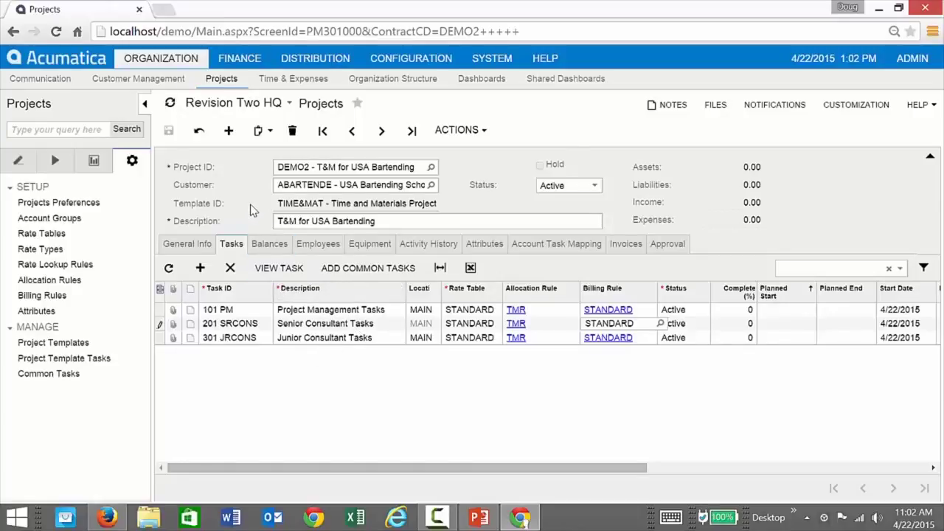
click(53, 160)
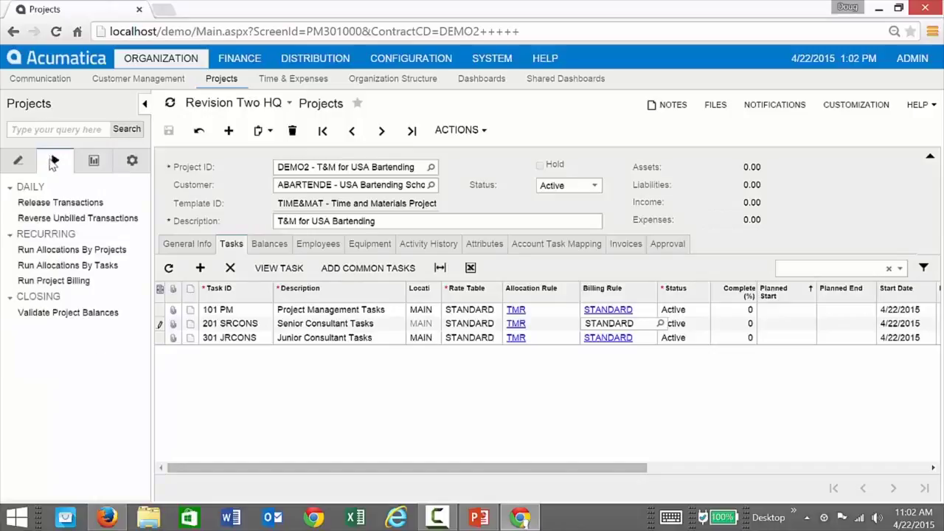
click(55, 251)
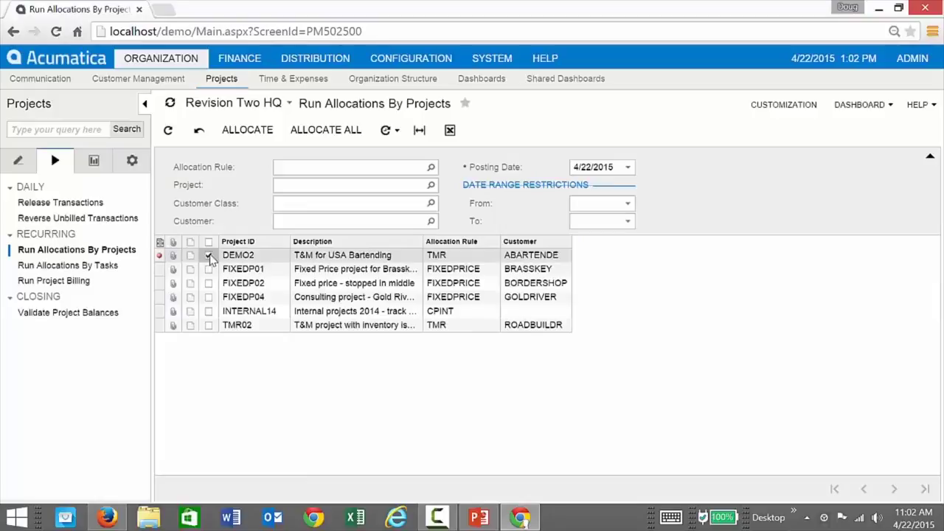
click(253, 131)
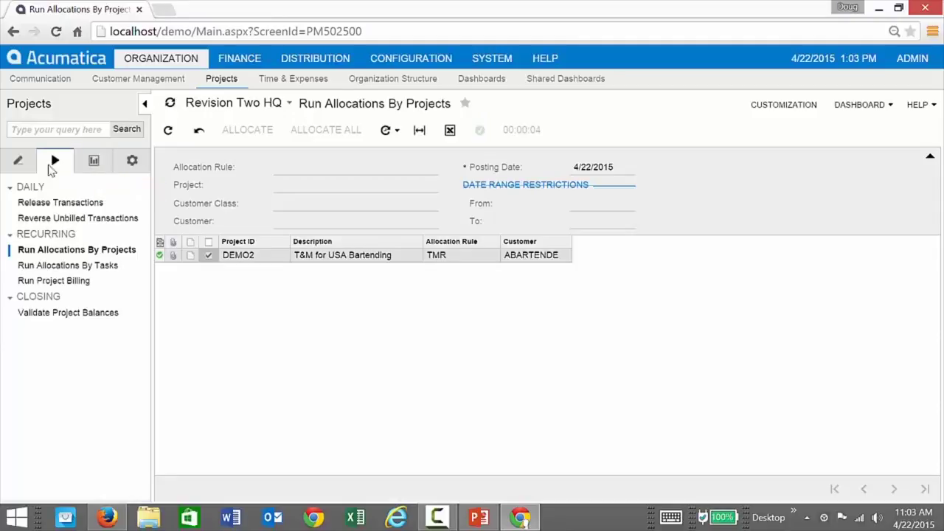
click(23, 165)
click(33, 234)
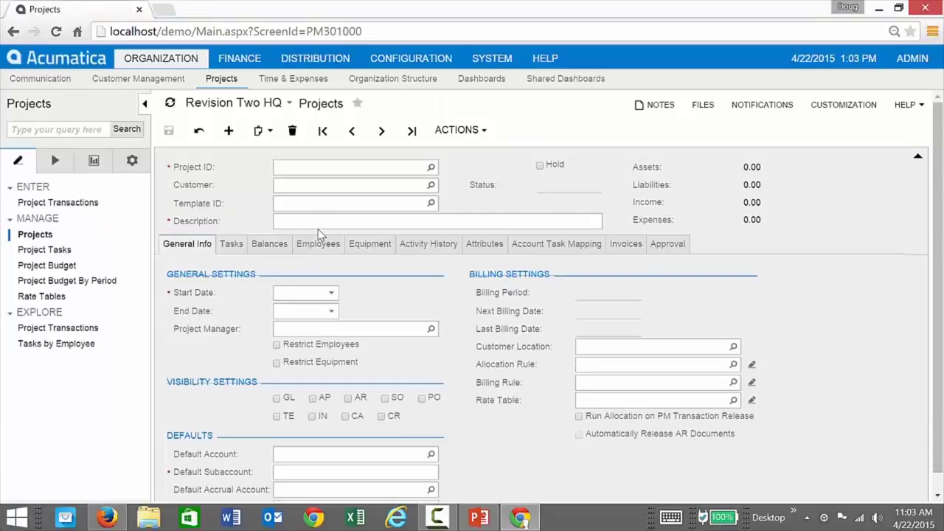
Load DEMO2, confirm 3,200.00 unbilled AR on Balances, and open Project Transactions in a new tab.
click(283, 245)
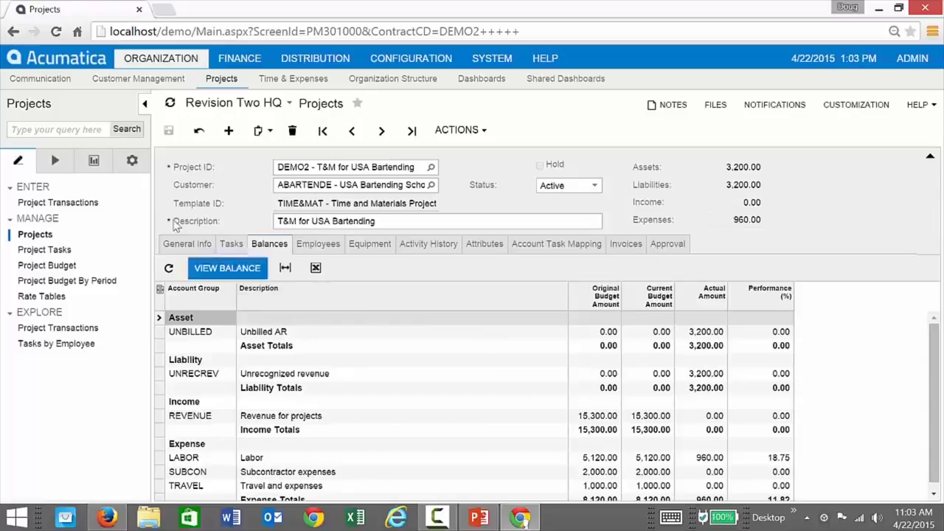
right_click(65, 205)
click(92, 229)
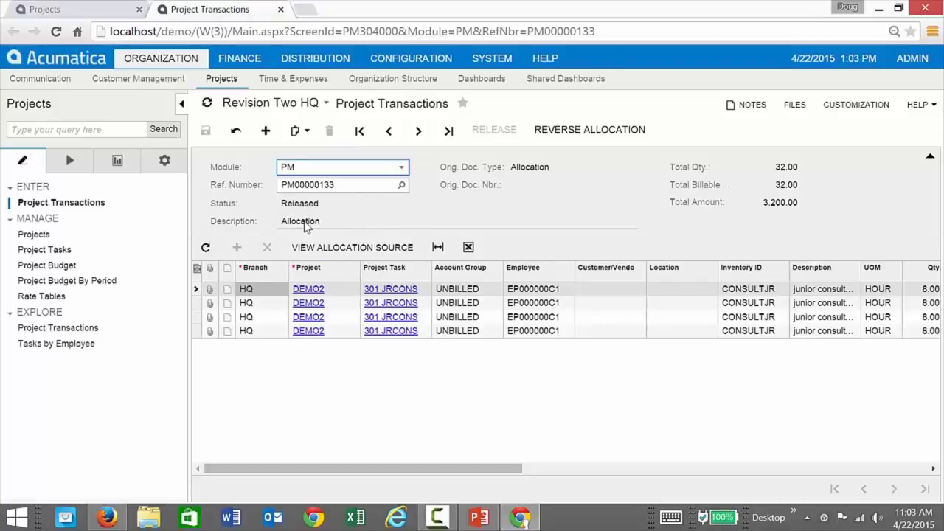
Scroll across the four 800.00 junior consultant allocation lines, then switch this tab to Projects.
drag(394, 472, 494, 471)
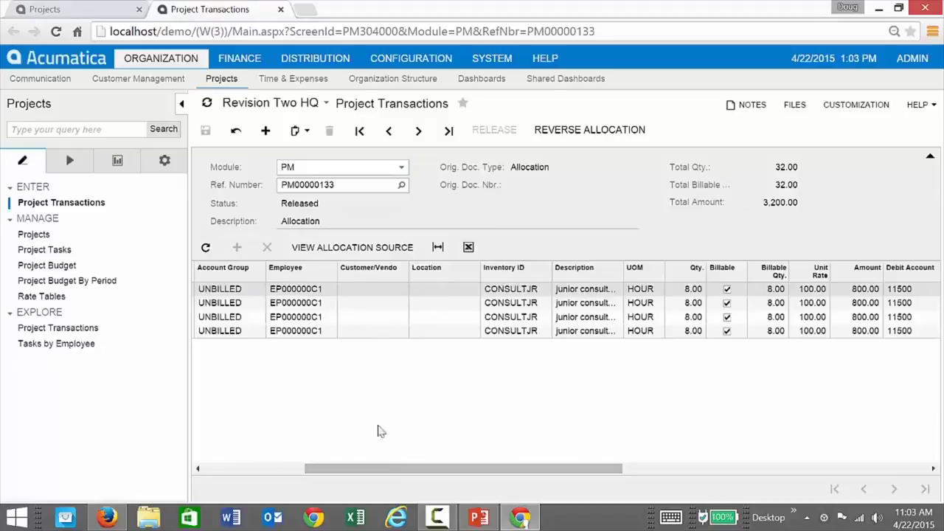
drag(396, 472, 294, 472)
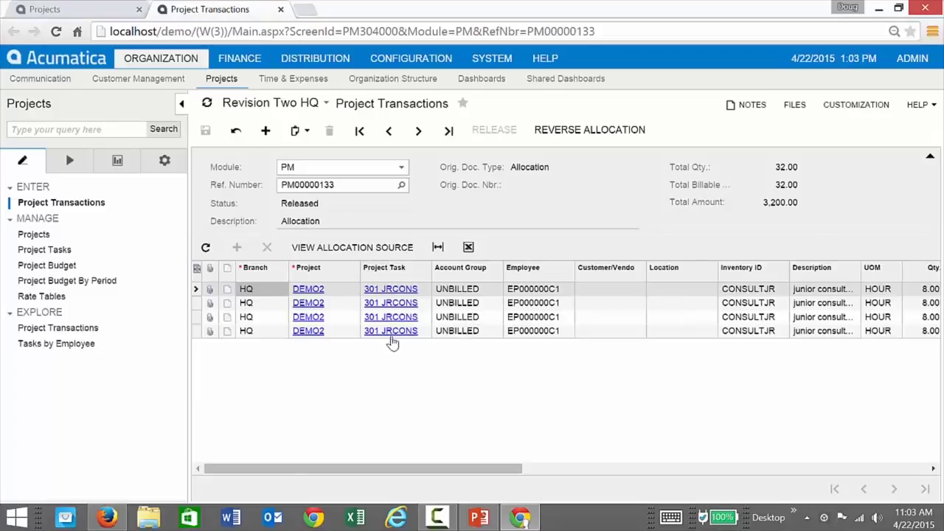
drag(406, 469, 654, 469)
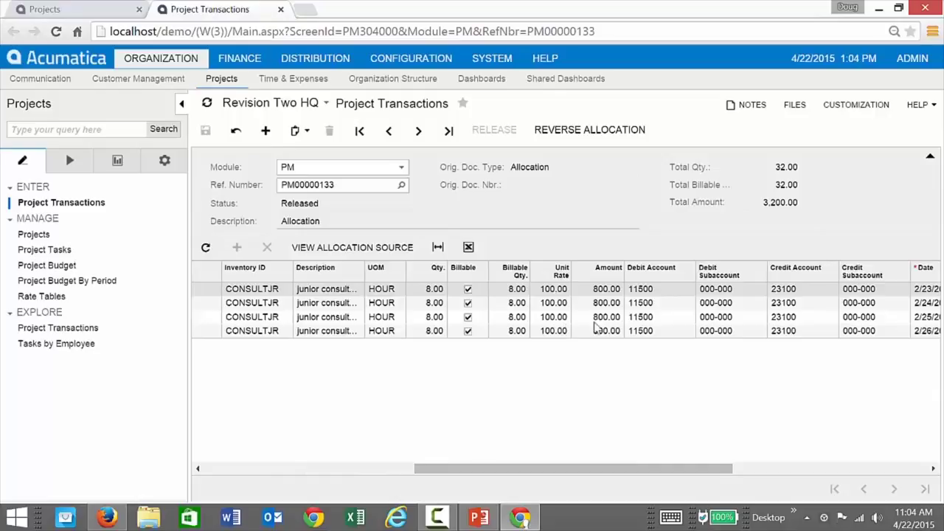
drag(613, 467, 800, 467)
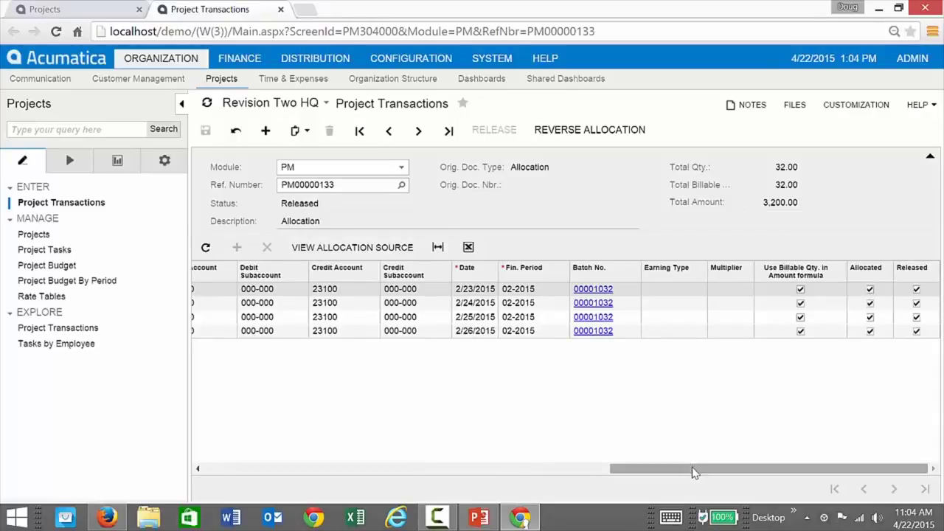
drag(693, 472, 248, 455)
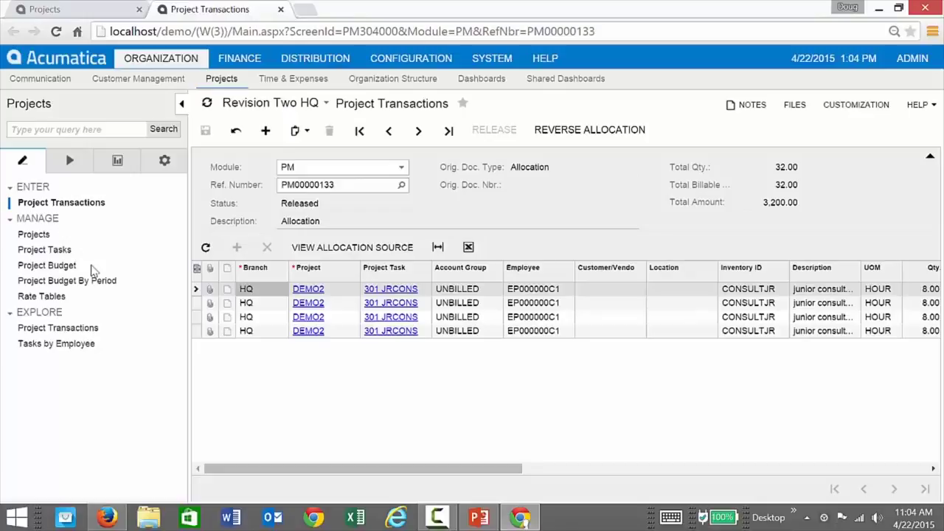
click(41, 235)
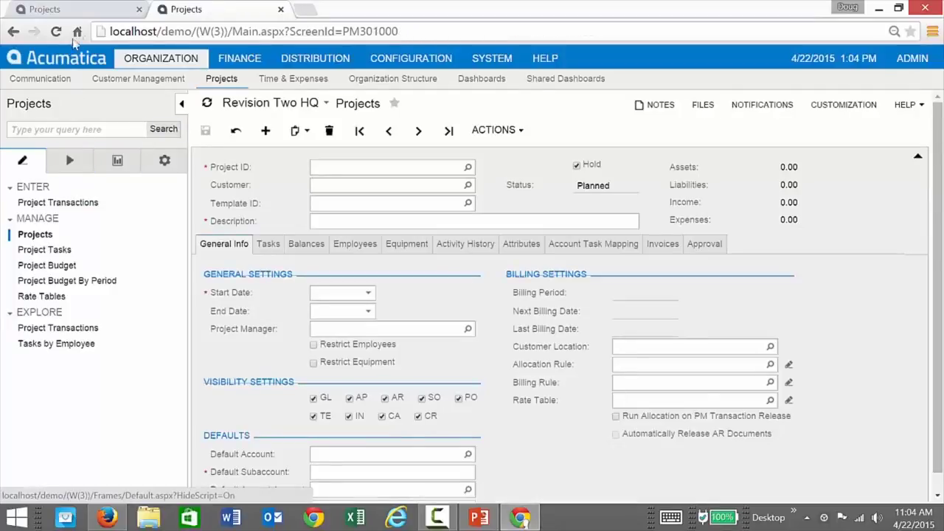
Run Project Billing for DEMO2 and confirm the 3,200.00 invoice dated 4/22/2015 appears.
click(81, 11)
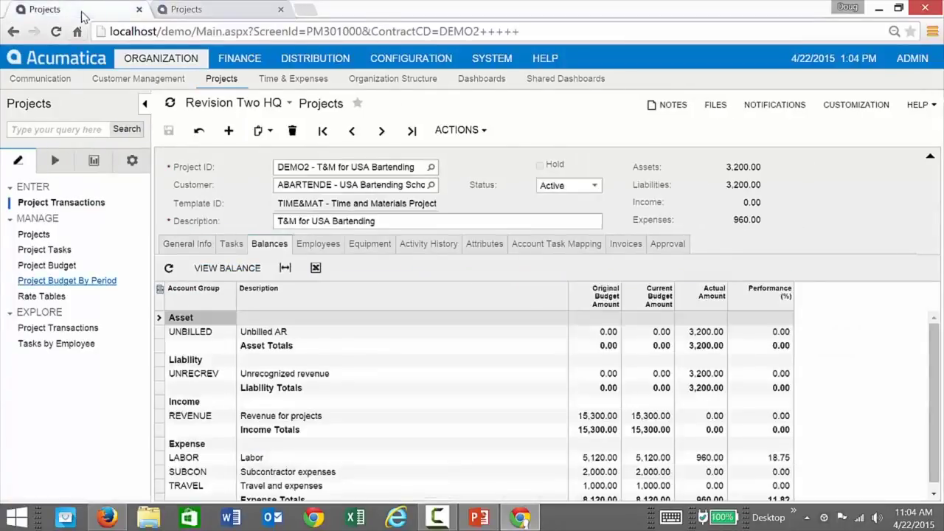
click(483, 132)
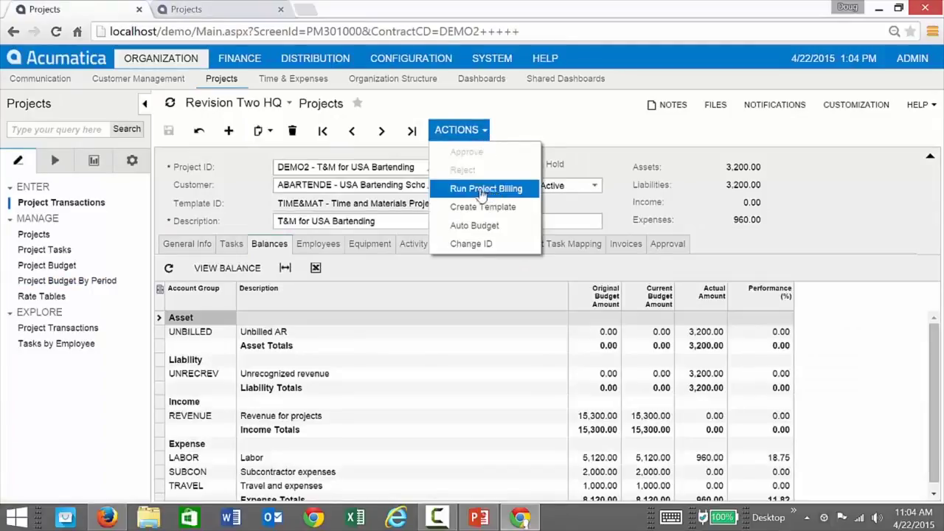
click(186, 9)
click(69, 160)
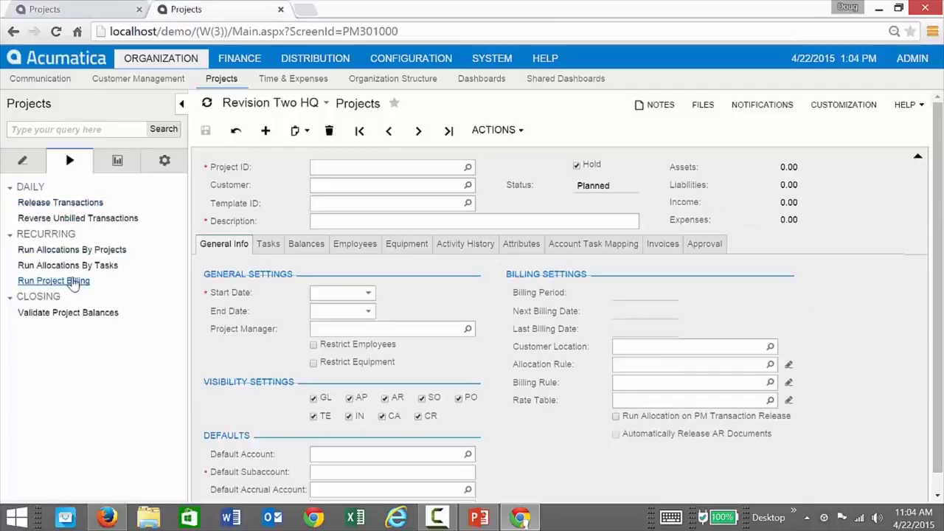
click(78, 280)
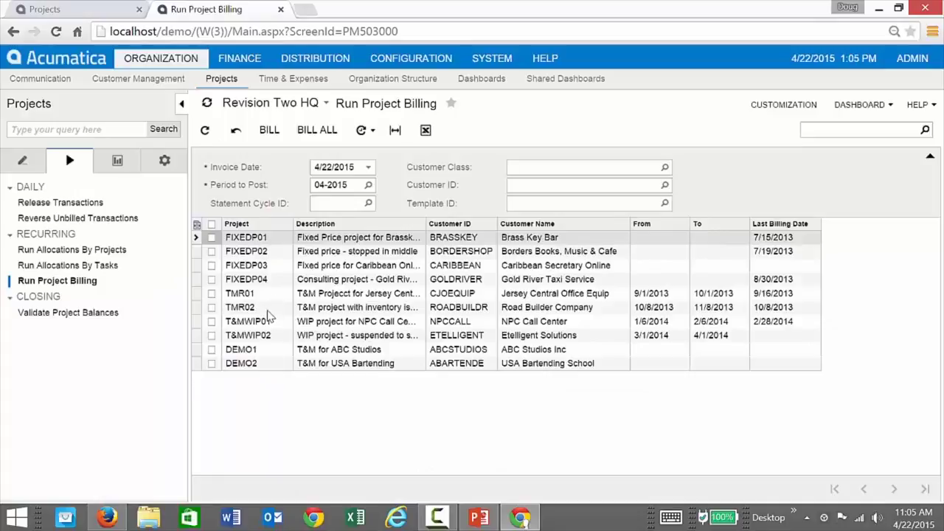
click(68, 15)
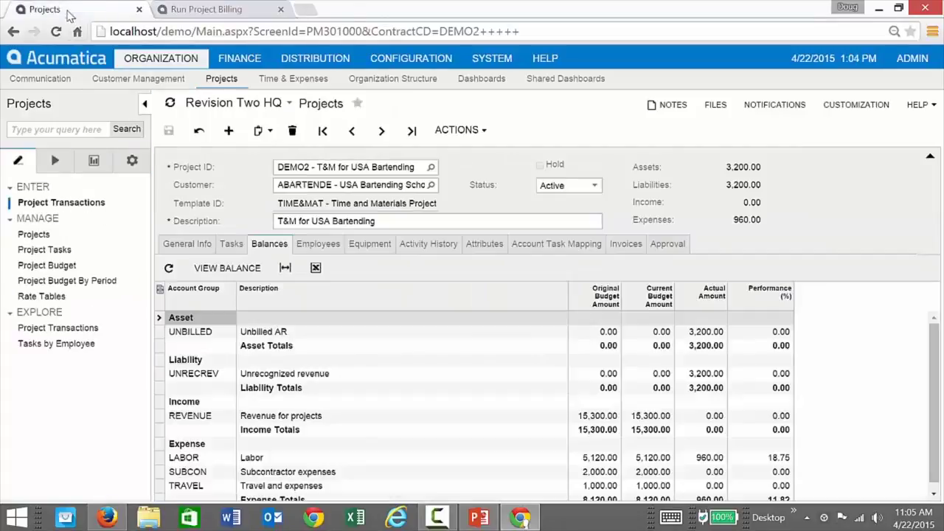
click(470, 130)
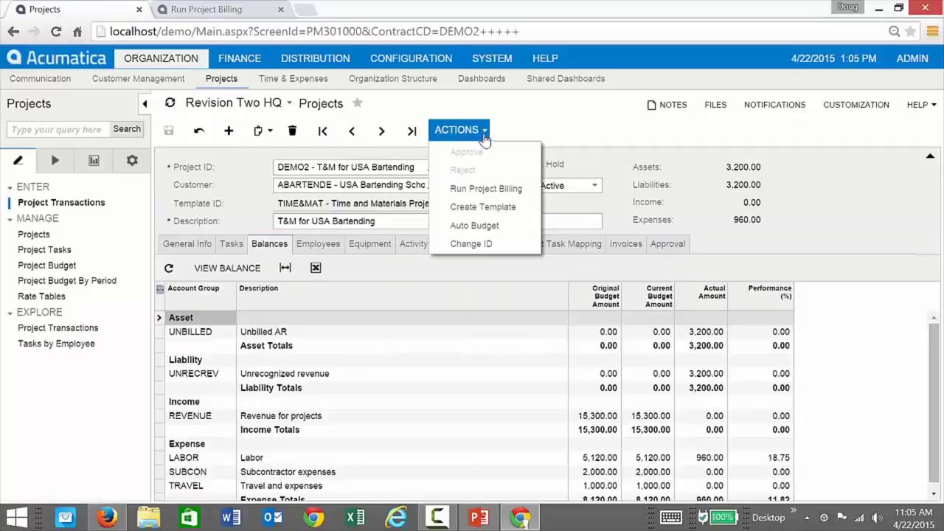
click(486, 189)
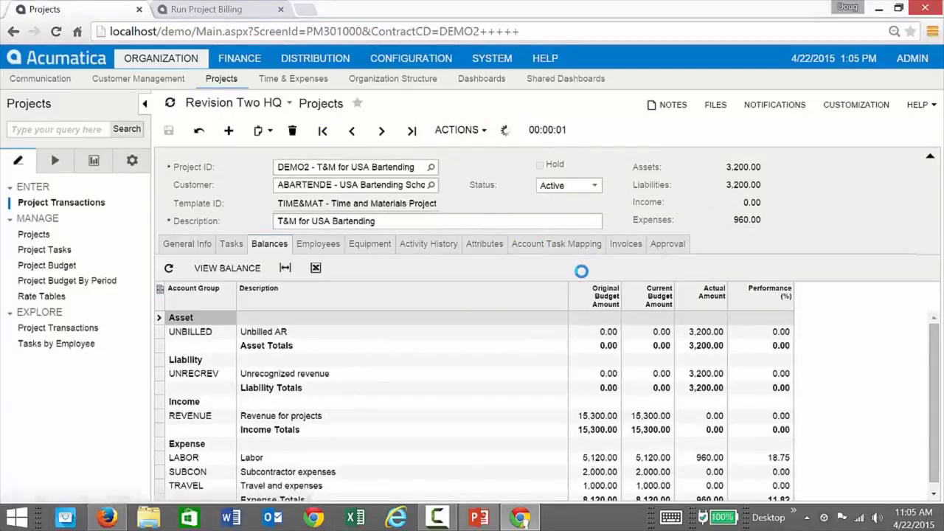
click(632, 245)
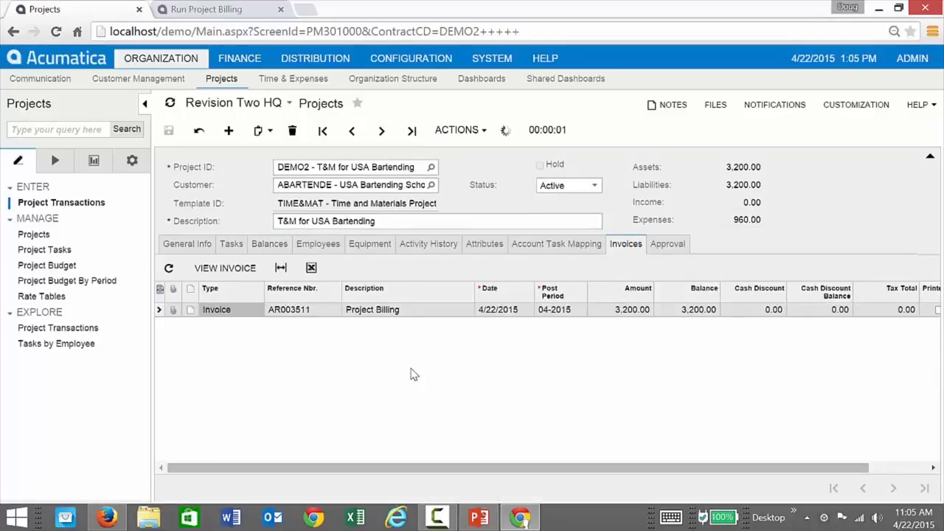
Review the 3,200.00 Project Billing invoice's four lines, then return to the Run Project Billing tab.
click(377, 312)
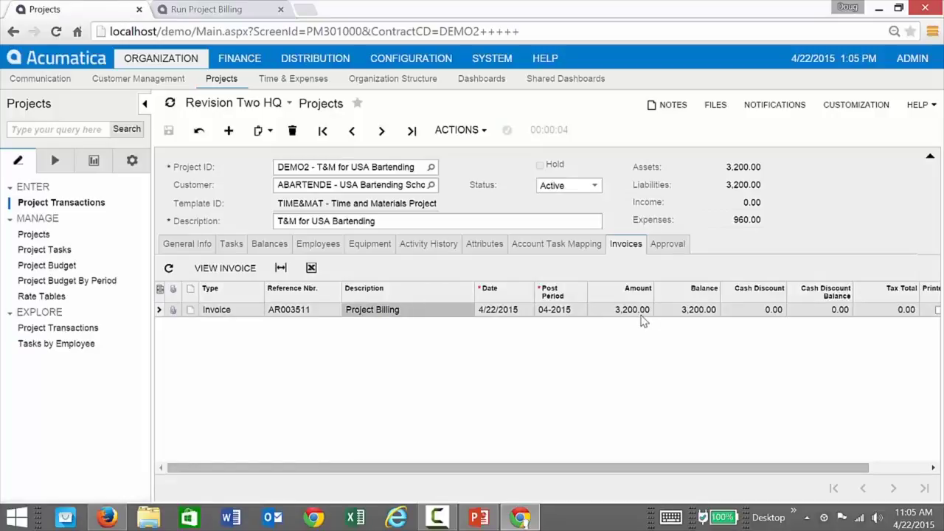
click(239, 270)
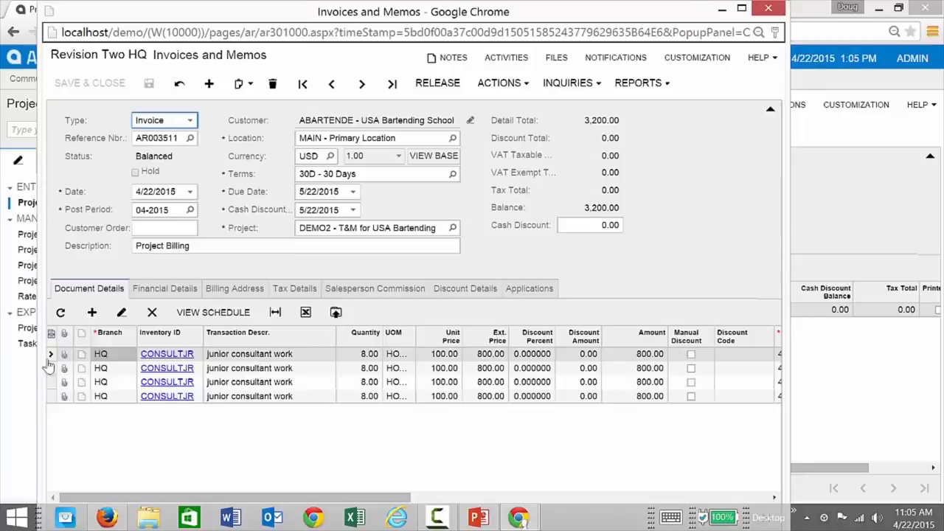
click(14, 401)
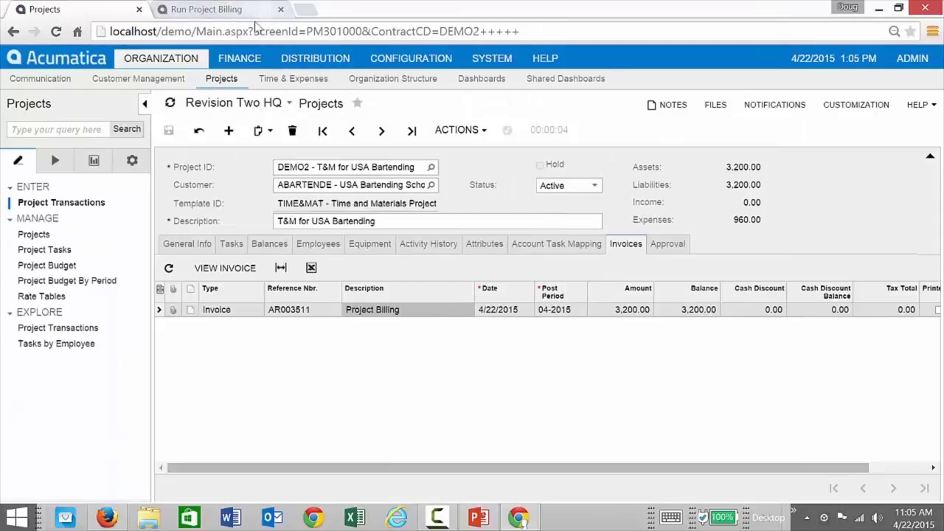
click(243, 11)
click(165, 160)
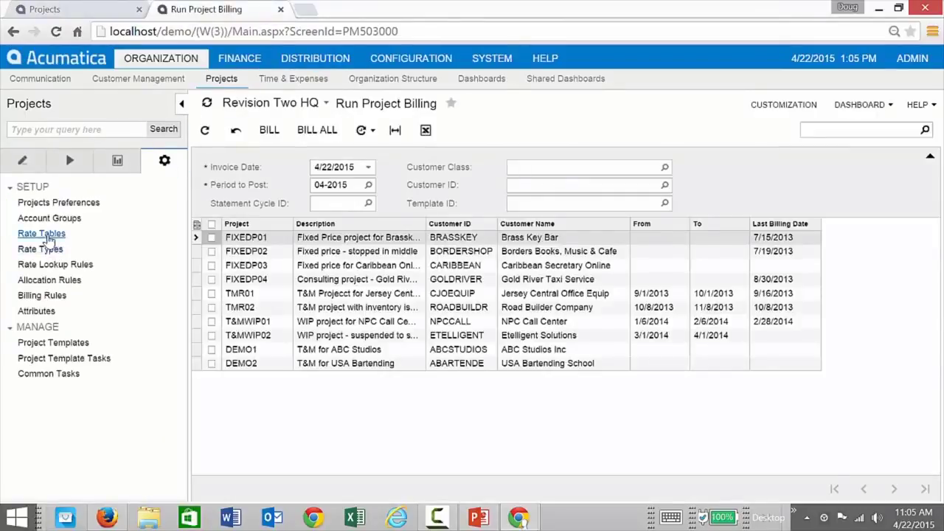
Load the TMR allocation rule, review its debit and credit allocation settings, then close that tab.
click(44, 280)
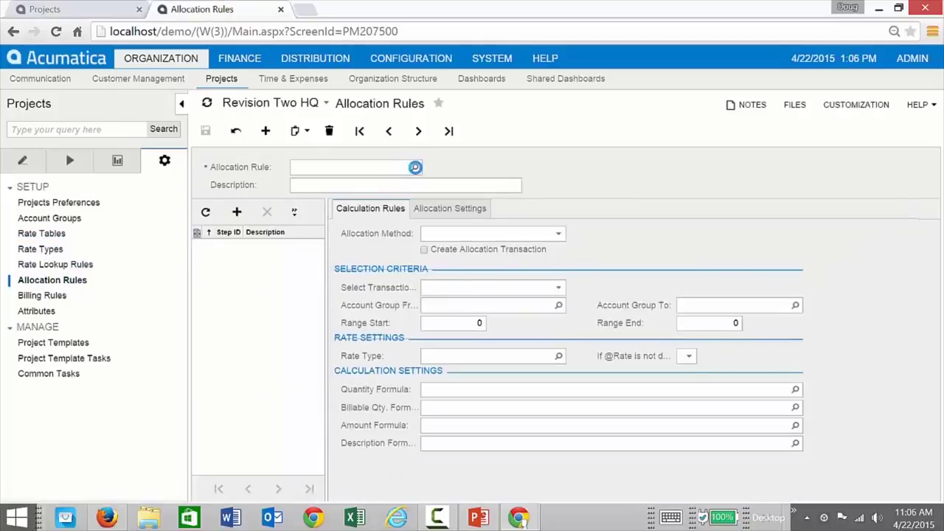
click(415, 168)
click(340, 289)
double_click(339, 289)
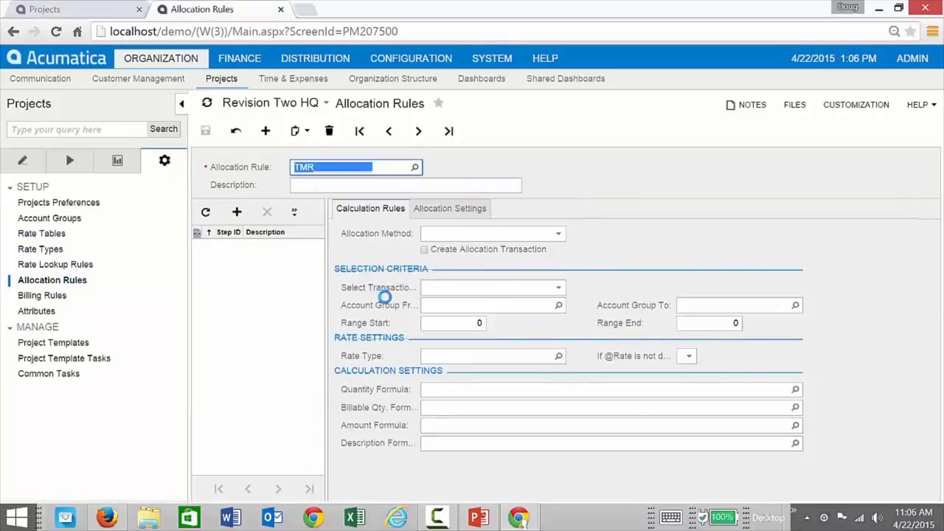
click(446, 212)
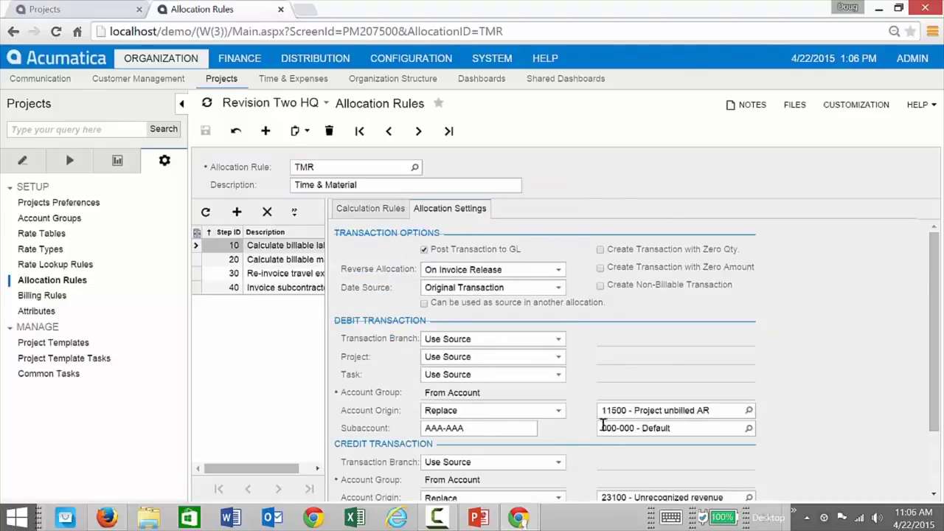
scroll(600, 425, down, 2)
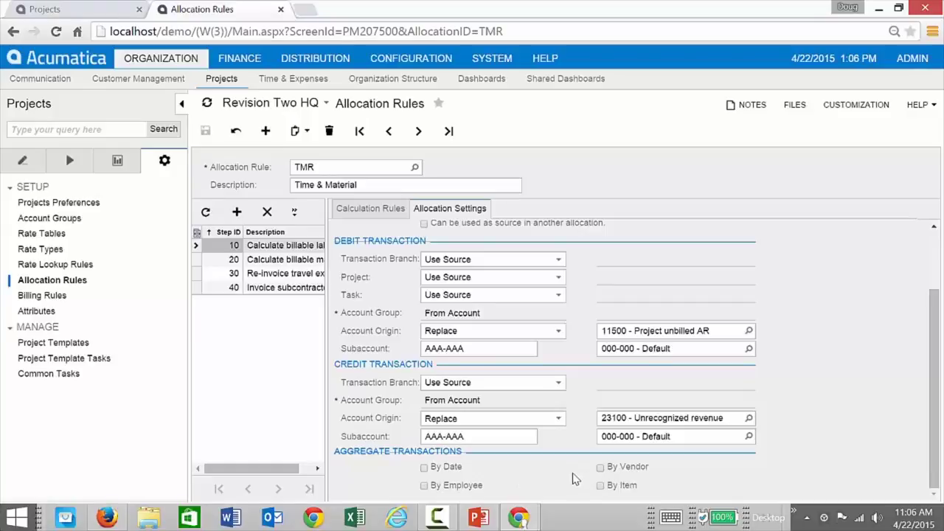
click(278, 9)
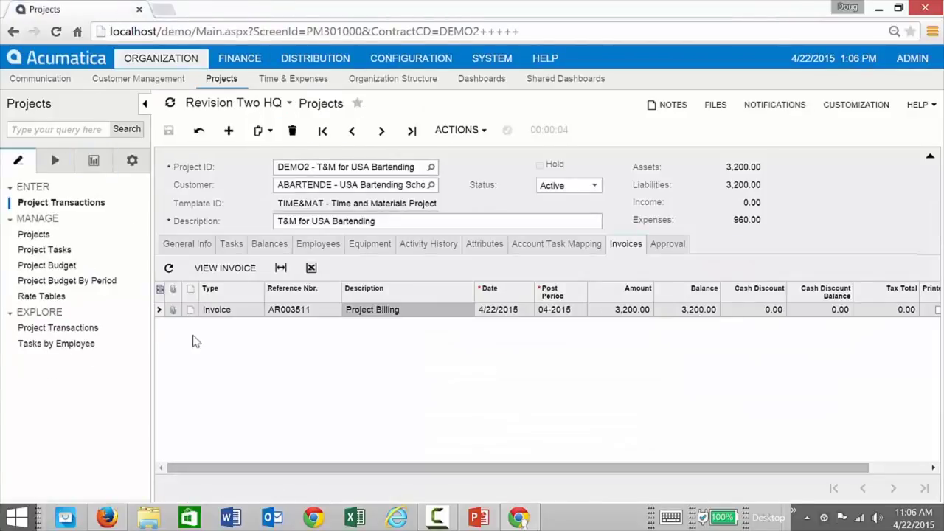
On invoice AR003511, view the first CONSULTJR line's Billing Option choices: Complete Line and Bill Later.
mouse_move(518, 516)
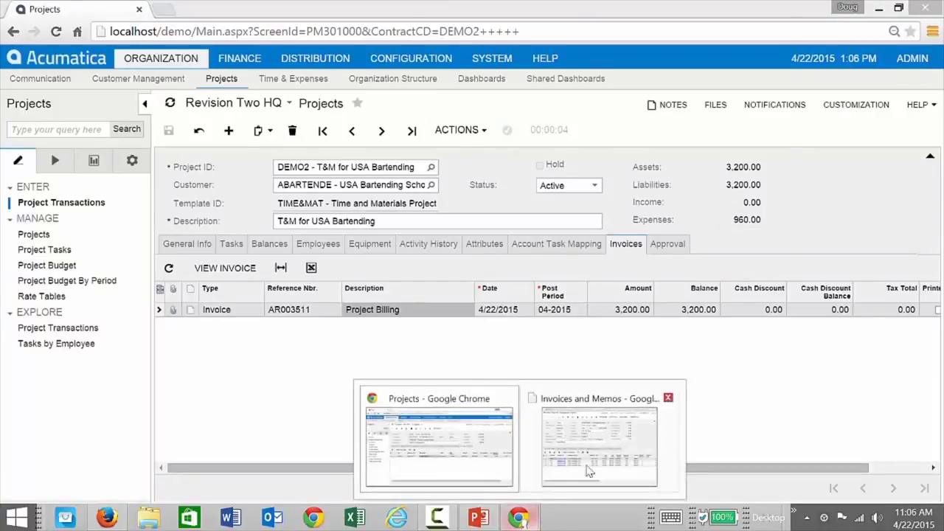
click(527, 466)
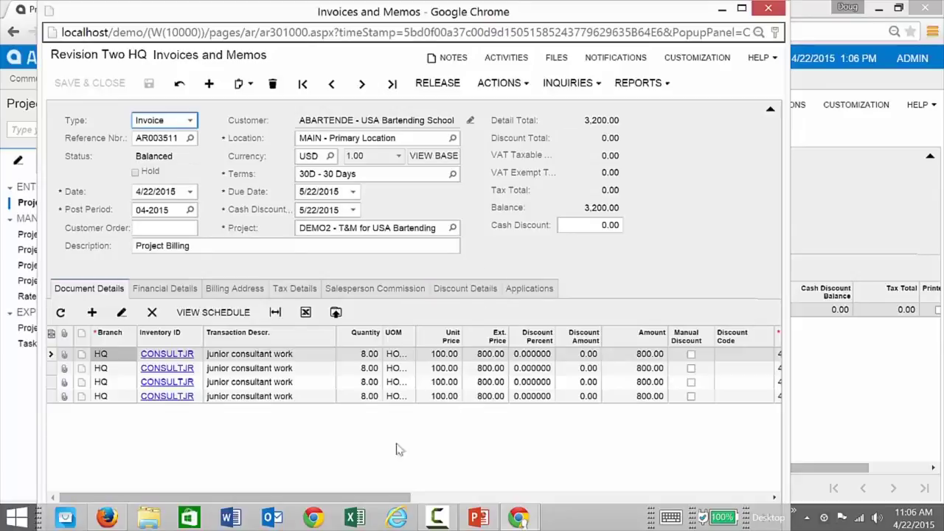
drag(398, 498, 774, 503)
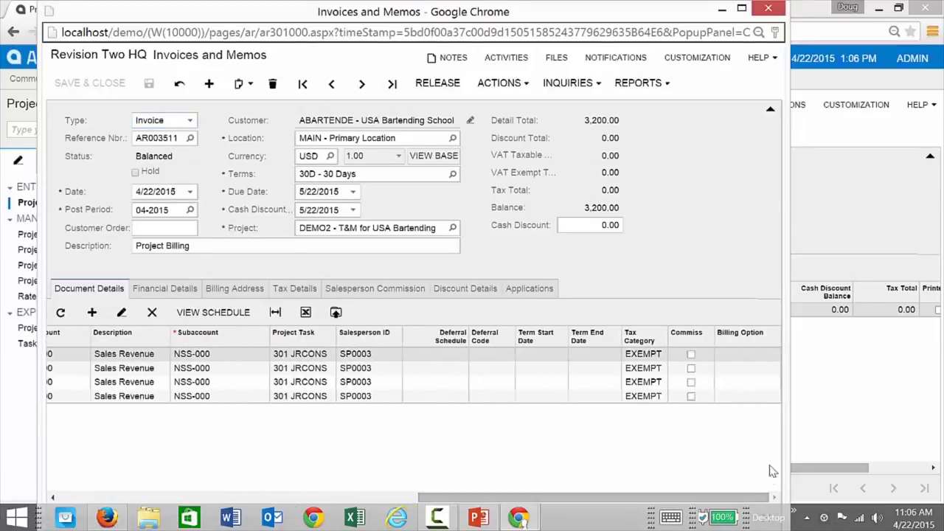
click(749, 361)
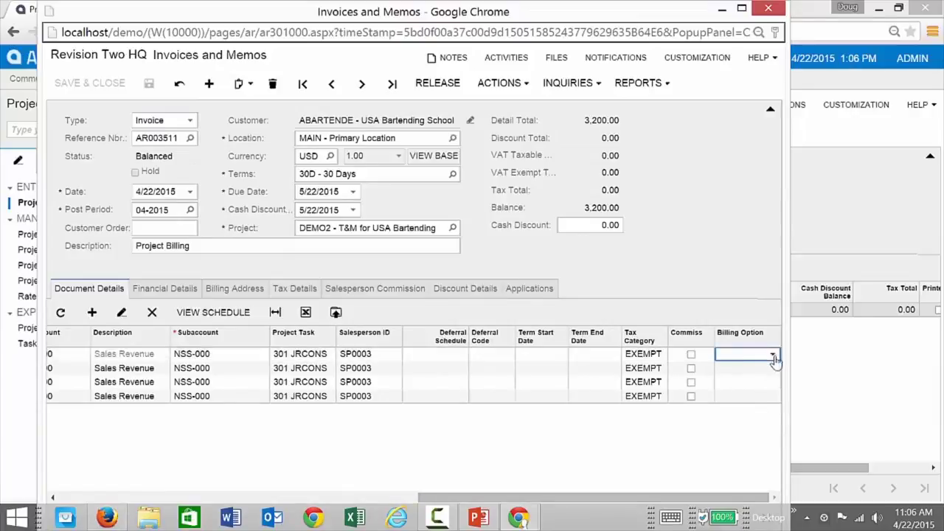
click(772, 356)
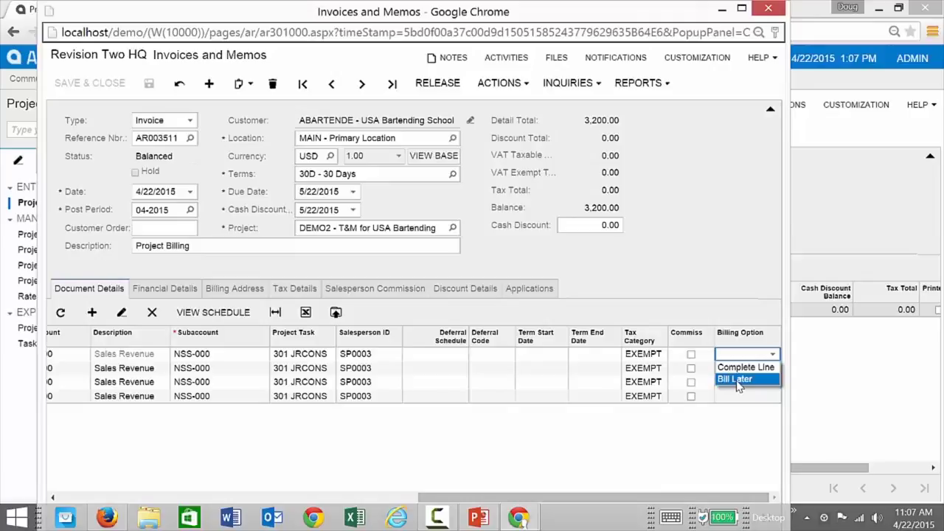
drag(641, 497, 210, 501)
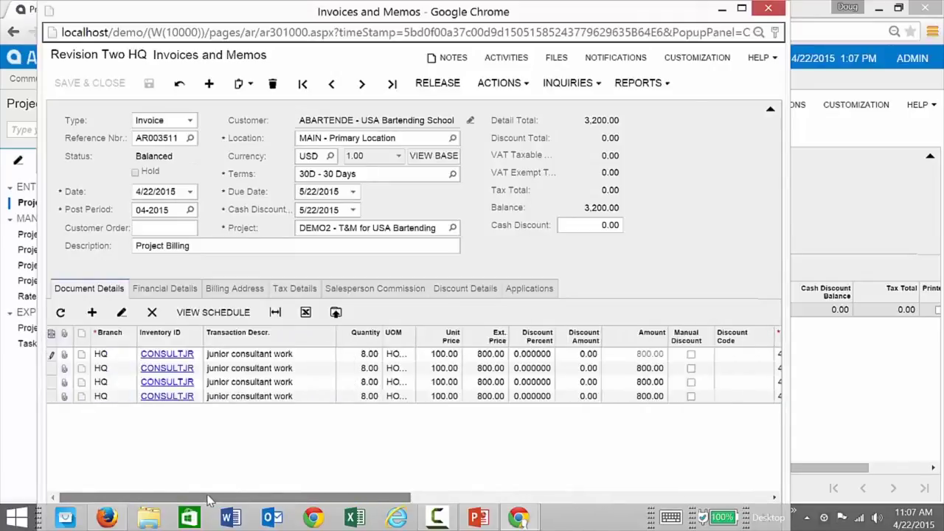
Print Invoice/Memo for AR003511, review the 3,200.00 USD preview, and close it.
click(663, 84)
click(670, 142)
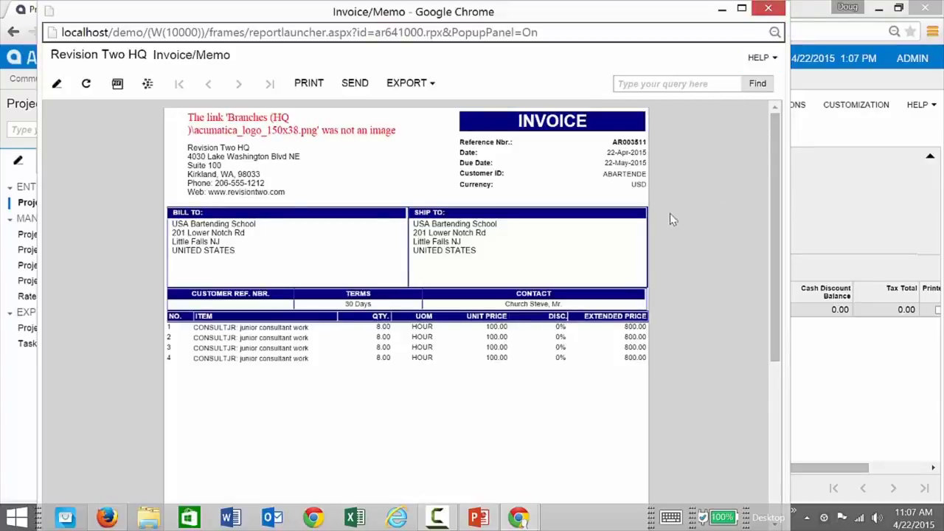
scroll(733, 178, down, 5)
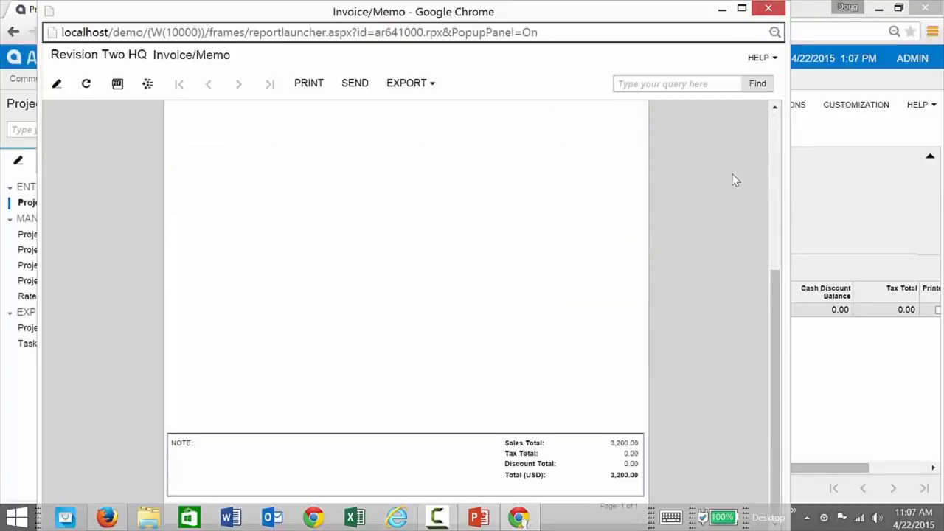
scroll(733, 178, up, 5)
click(768, 8)
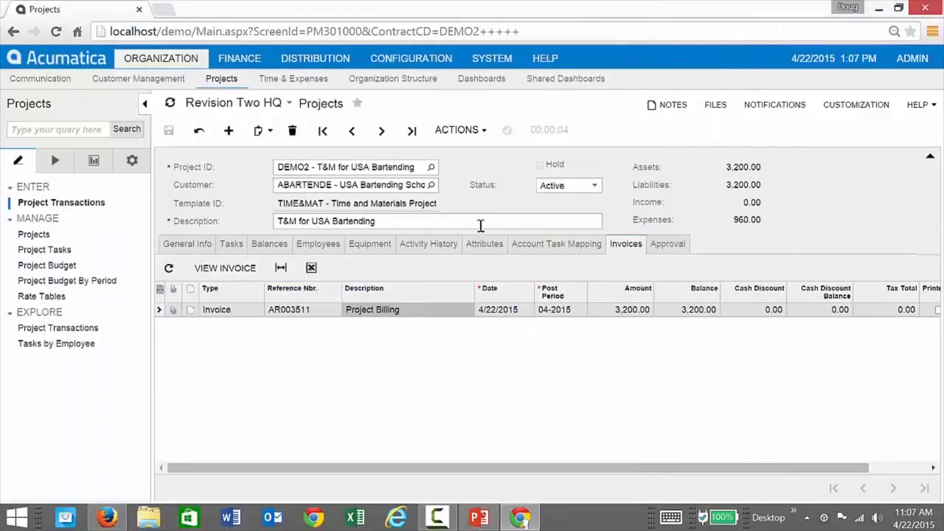
Check DEMO2's balances, then release invoice AR003511 so it shows Open with a 3,200.00 balance.
click(269, 247)
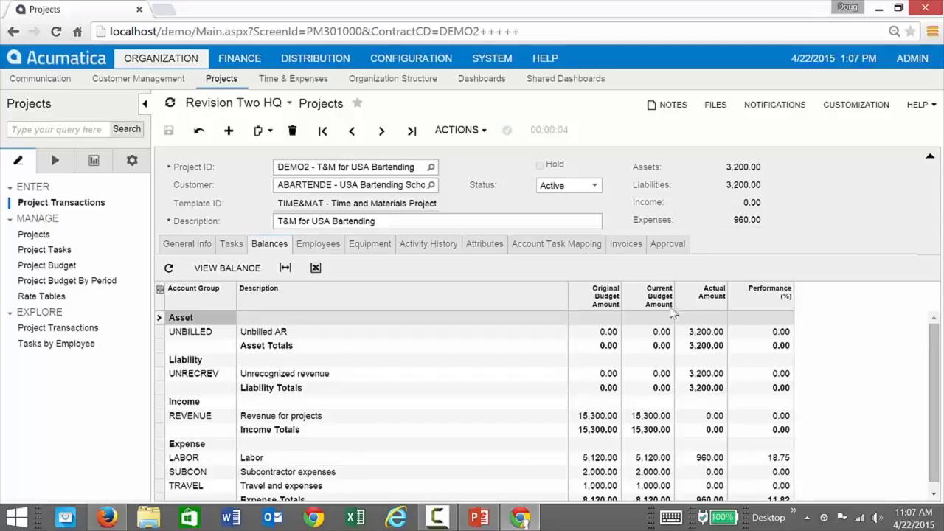
click(626, 245)
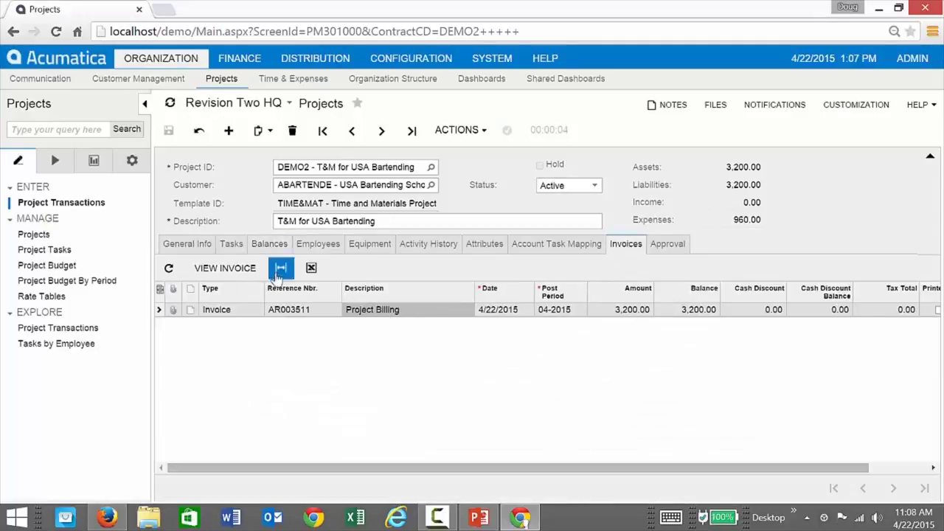
click(235, 273)
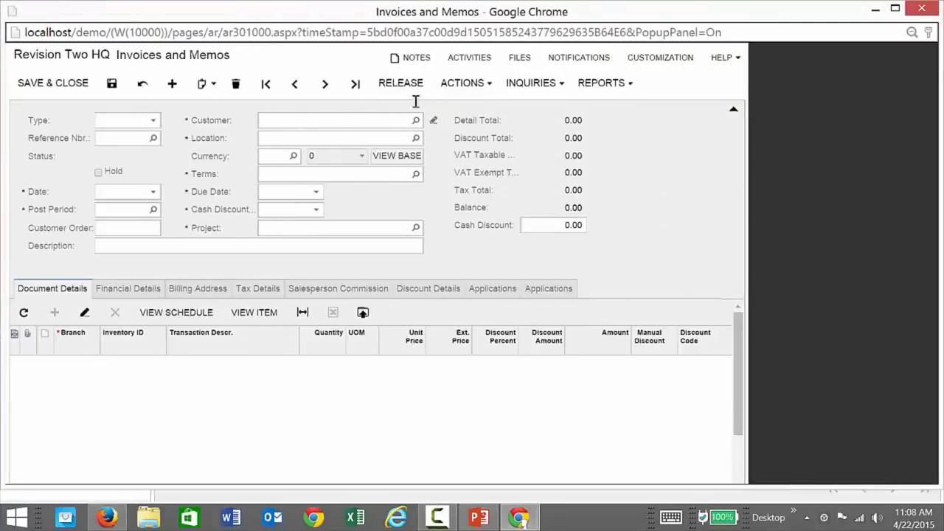
click(404, 84)
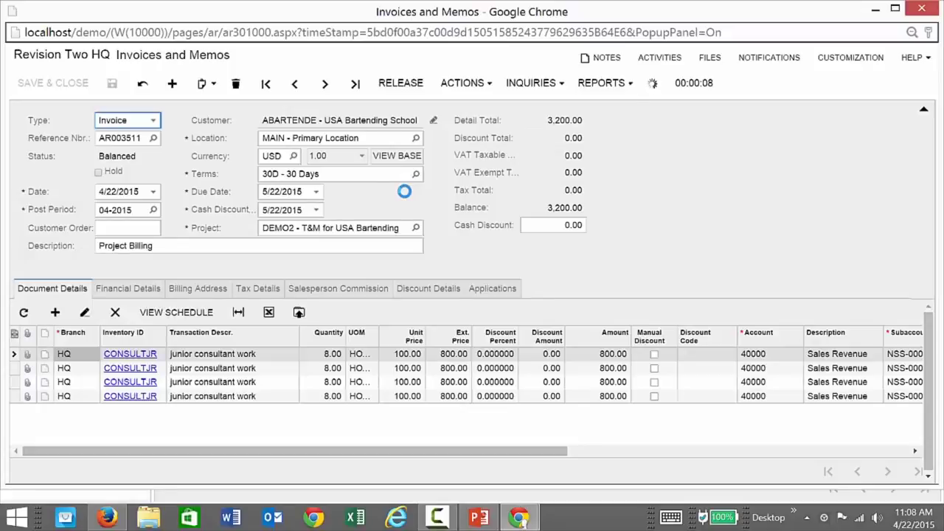
click(922, 9)
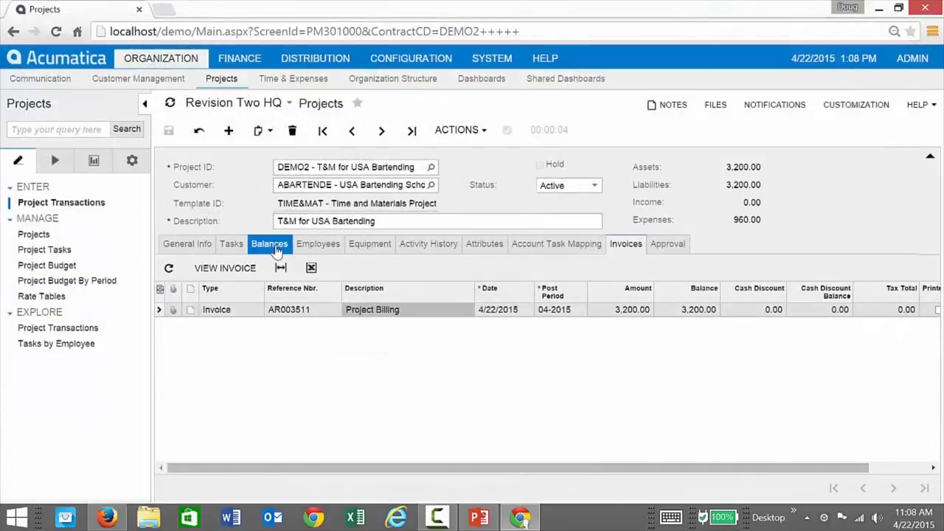
Refresh DEMO2's balances to show revenue at 3,200.00 actual (20.92%) and unbilled AR at 0.00.
click(273, 247)
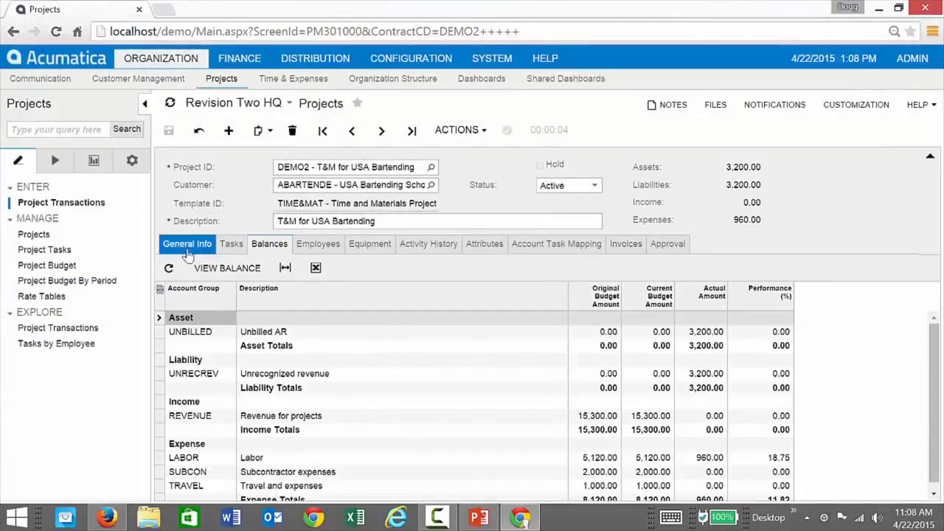
click(169, 269)
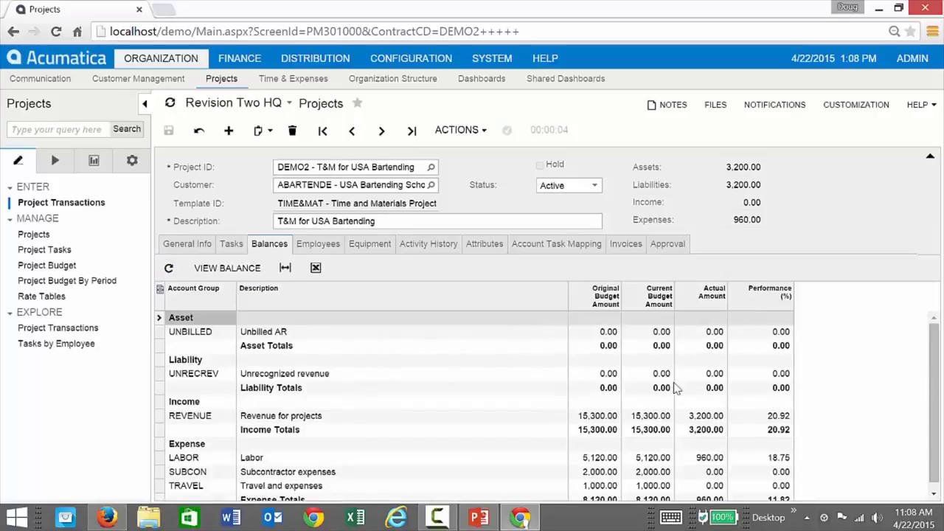
scroll(677, 388, down, 1)
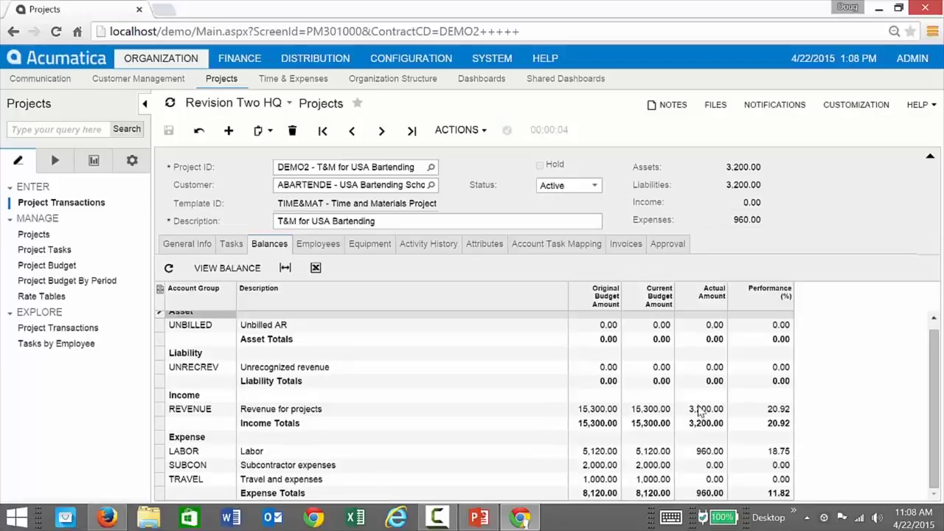
click(700, 410)
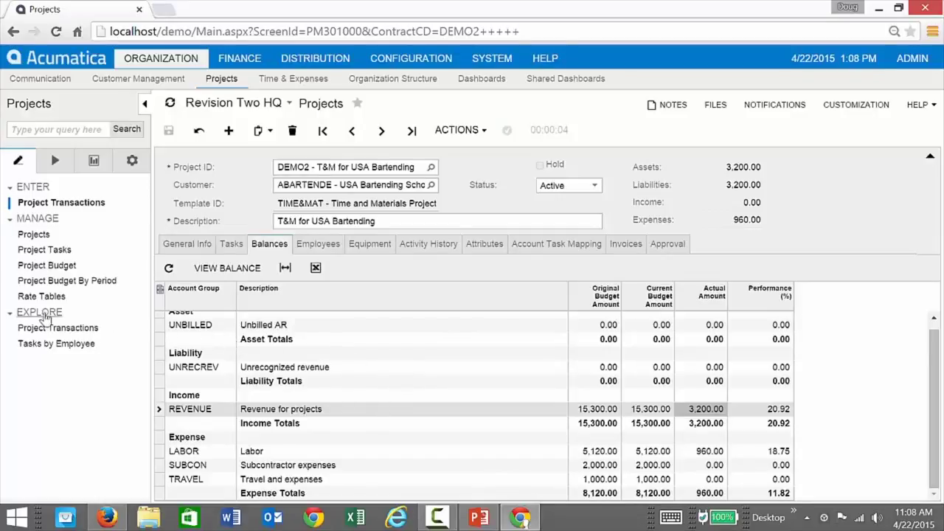
click(137, 170)
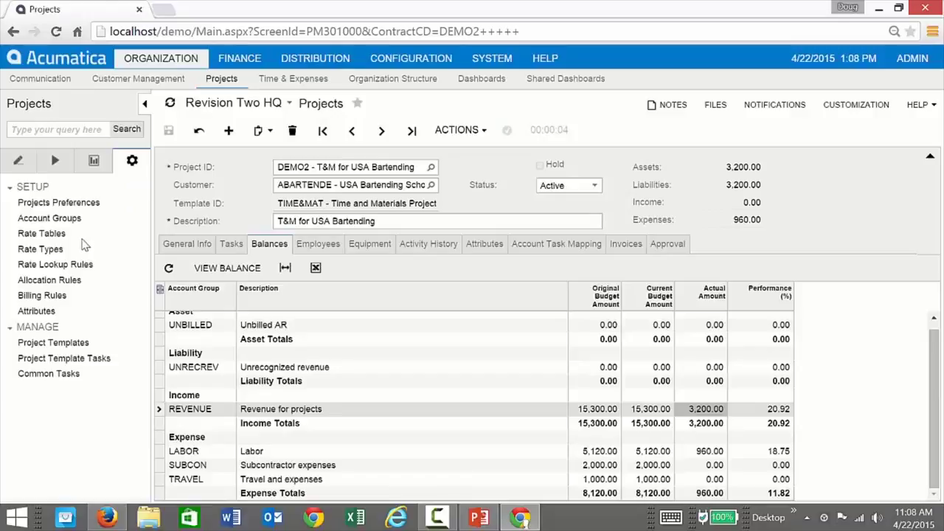
Bring up the rate lookup rules for rate table STANDARD and rate type LABORTASK.
click(43, 267)
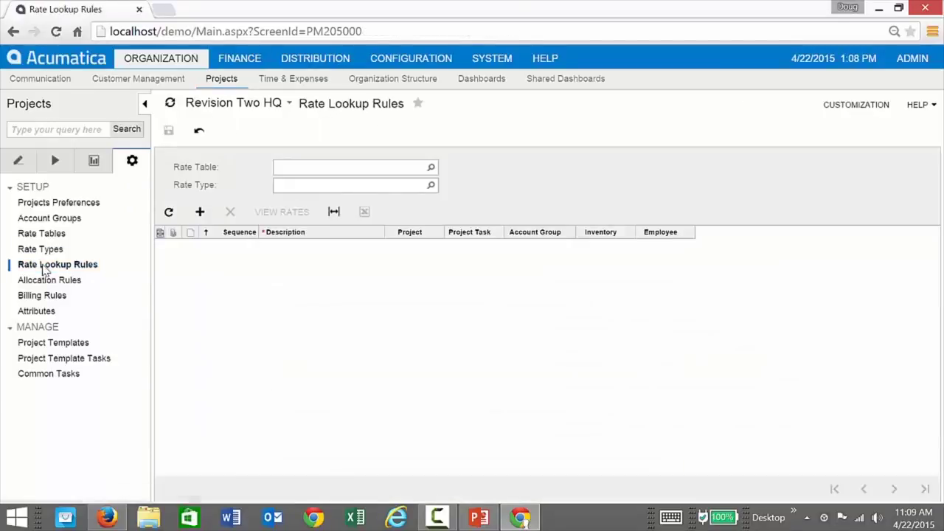
click(430, 169)
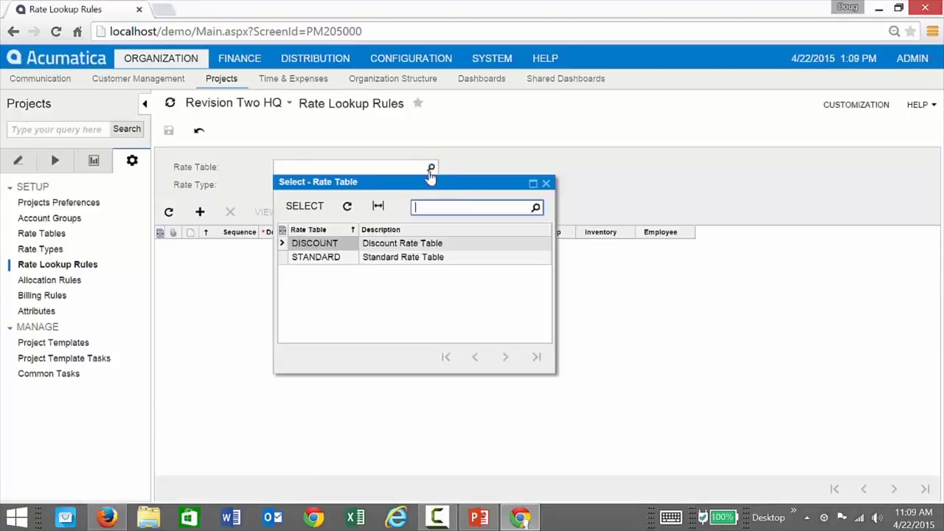
double_click(329, 257)
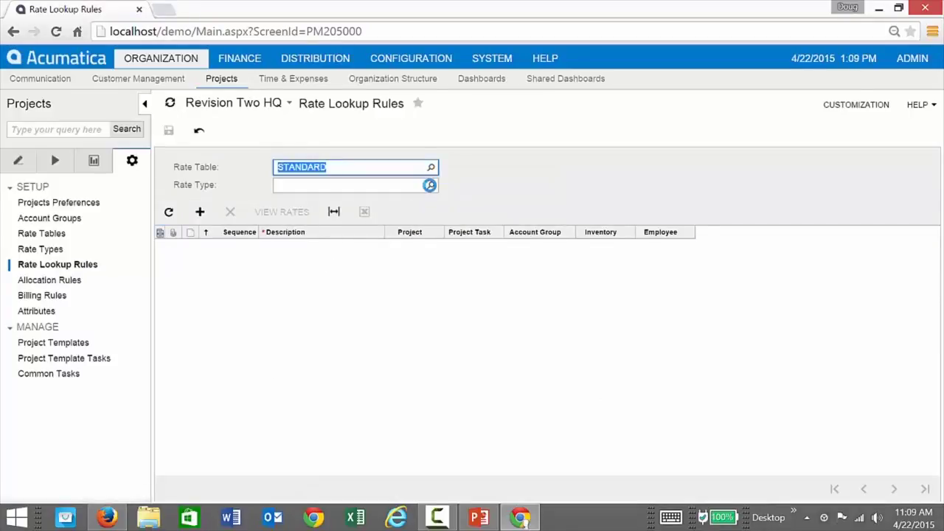
click(429, 185)
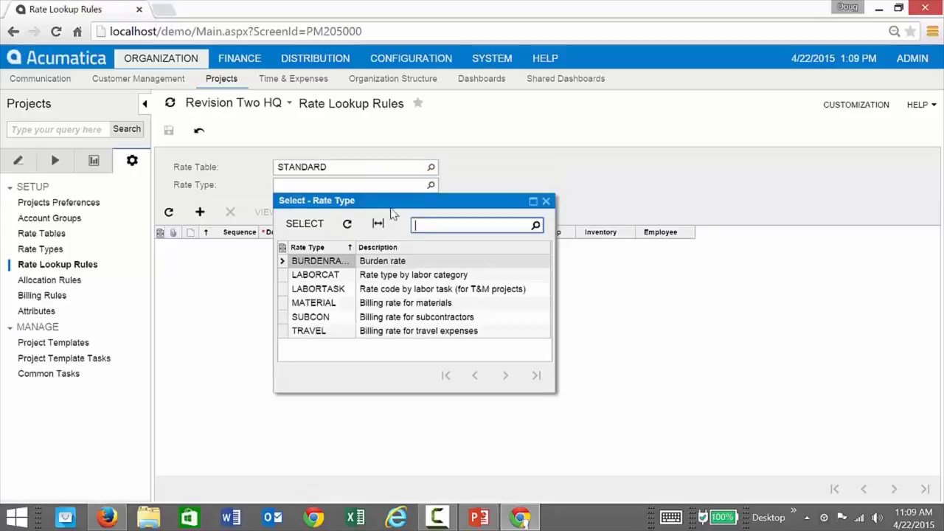
double_click(329, 293)
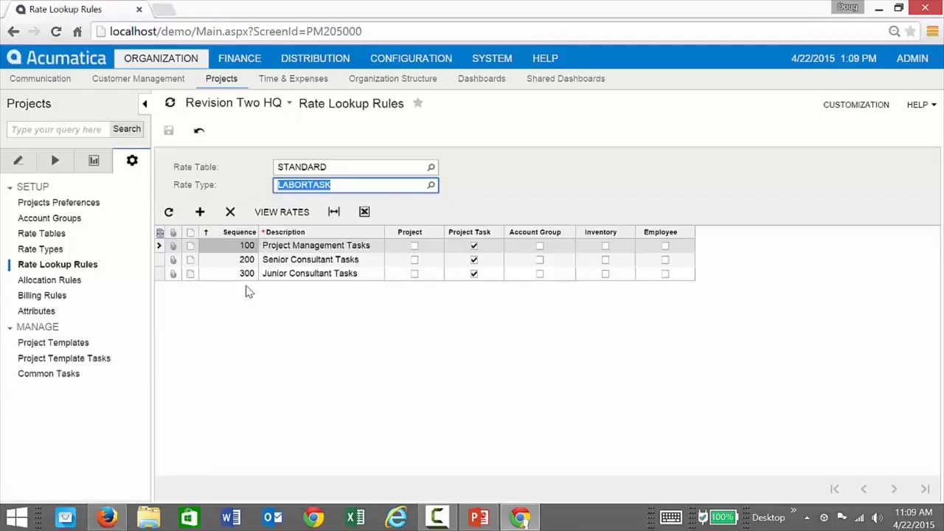
Add rule 301 'some other sequence' matched by Employee and save it.
click(251, 289)
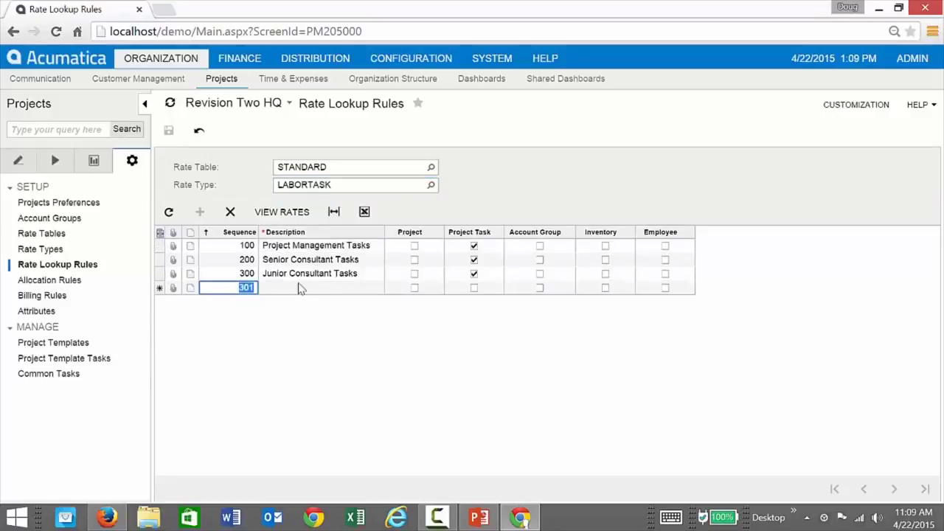
key(Tab)
text(s)
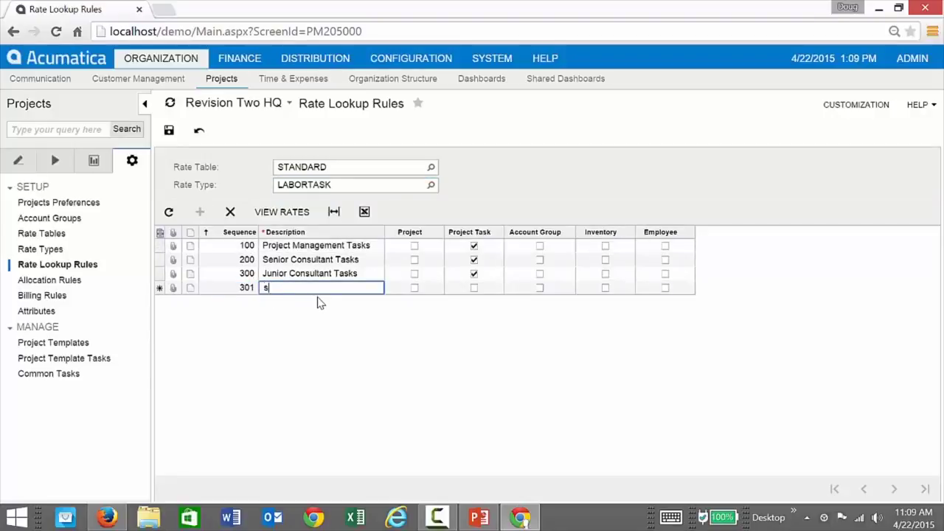
text(ome other sequence)
key(Tab)
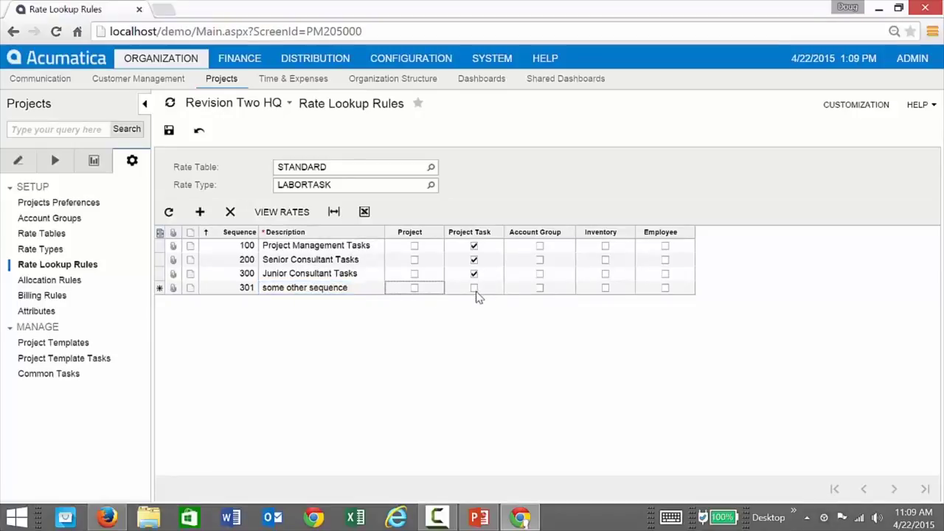
click(665, 289)
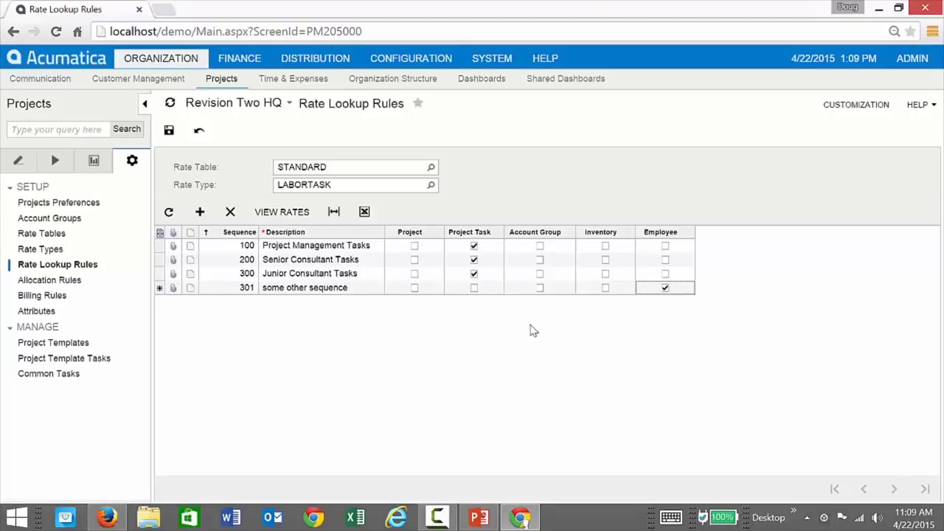
click(169, 131)
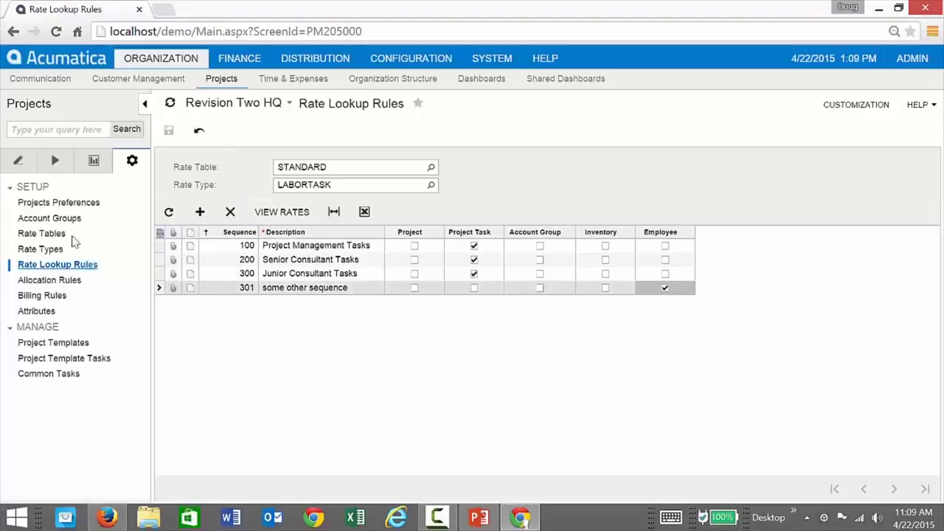
click(22, 166)
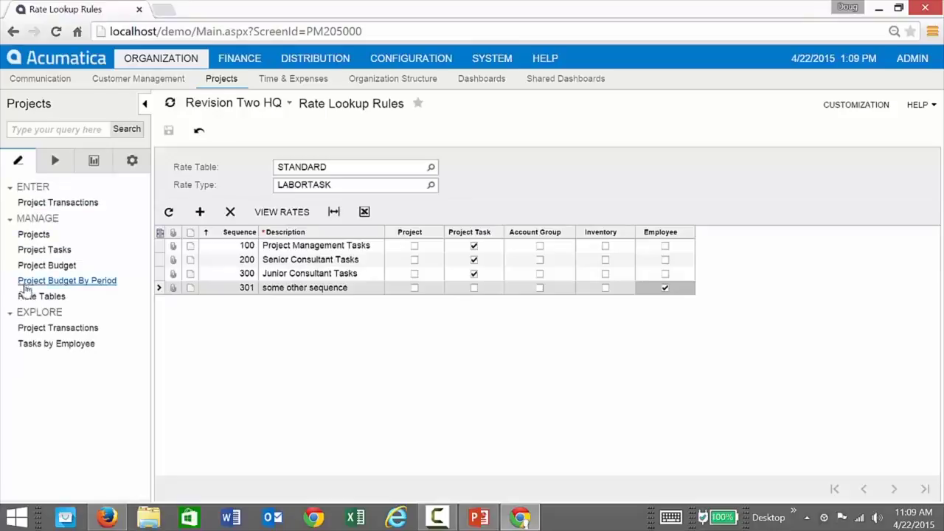
Open Rate Tables in a new tab for rate table STANDARD and rate type LABORTASK.
right_click(43, 302)
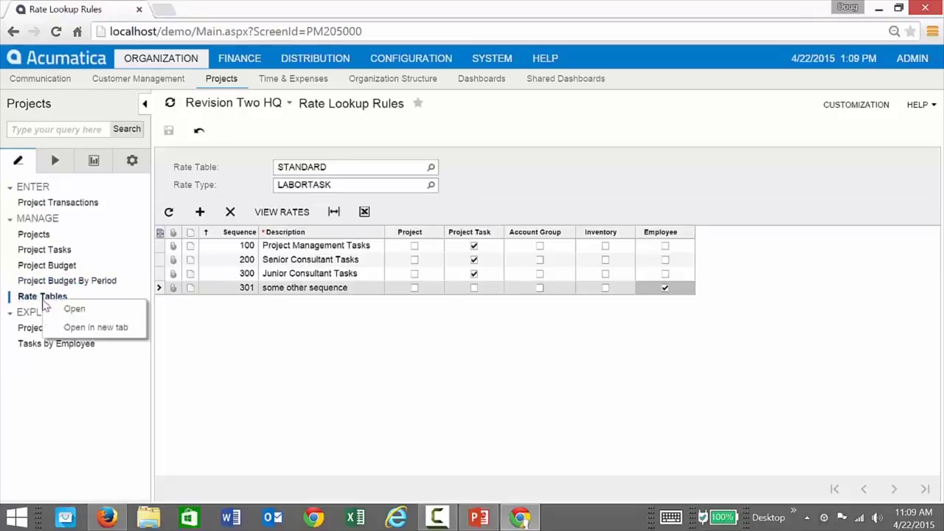
click(74, 328)
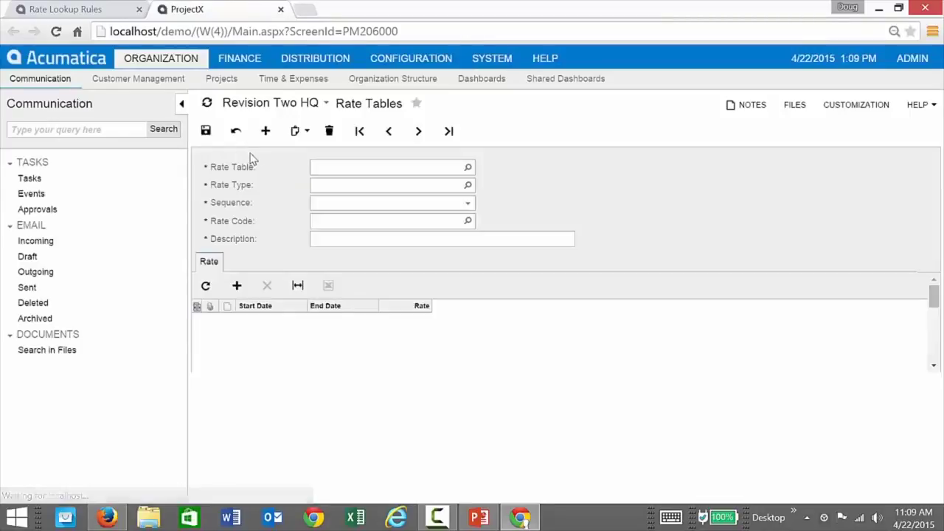
click(468, 167)
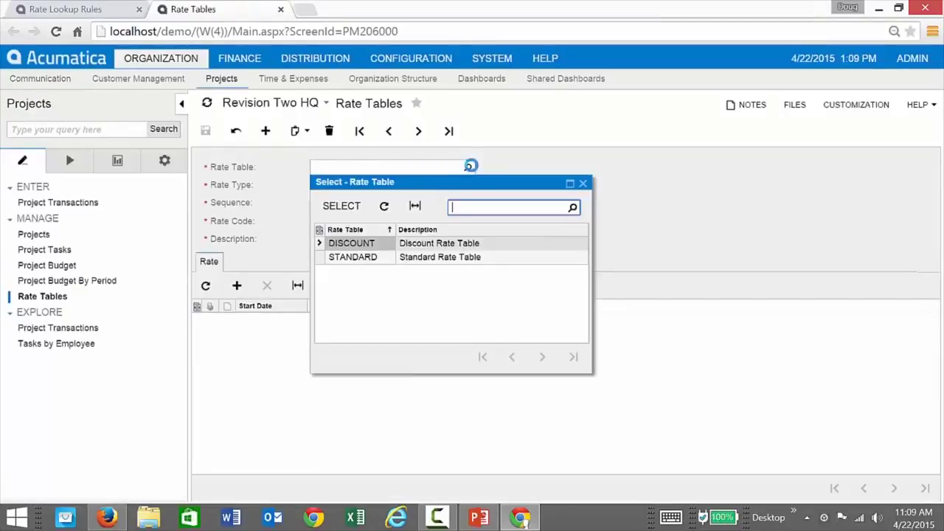
click(356, 264)
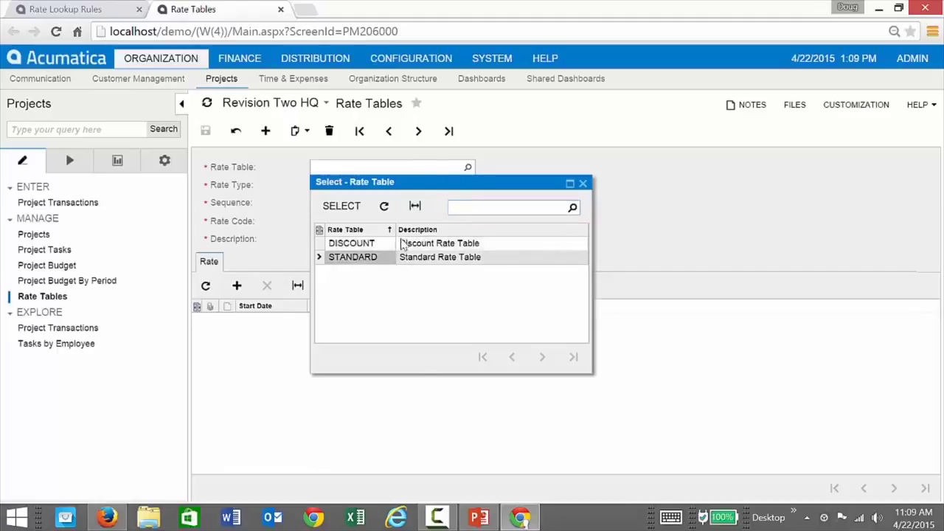
double_click(366, 263)
click(468, 185)
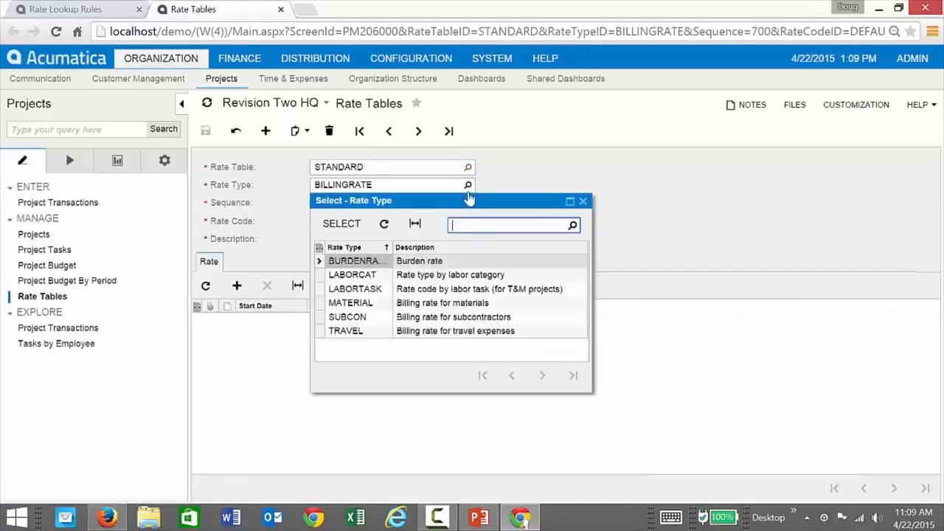
click(416, 303)
click(403, 289)
double_click(403, 289)
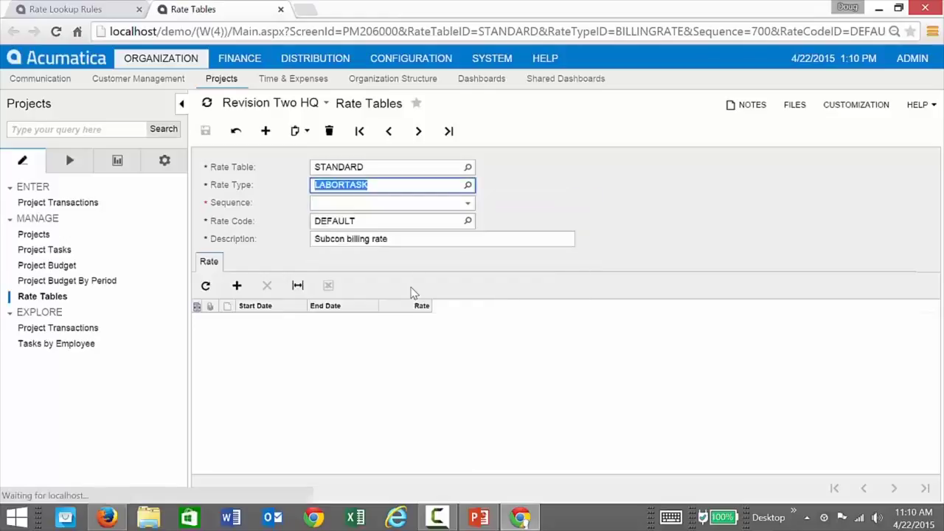
Review sequence 100 Project Management Tasks with the Labor Task rates code and its tasks.
click(468, 205)
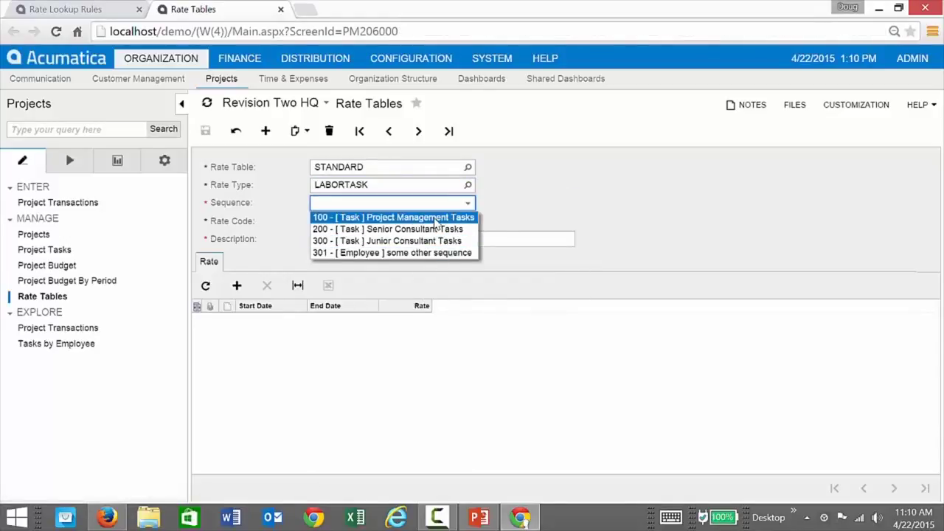
click(435, 220)
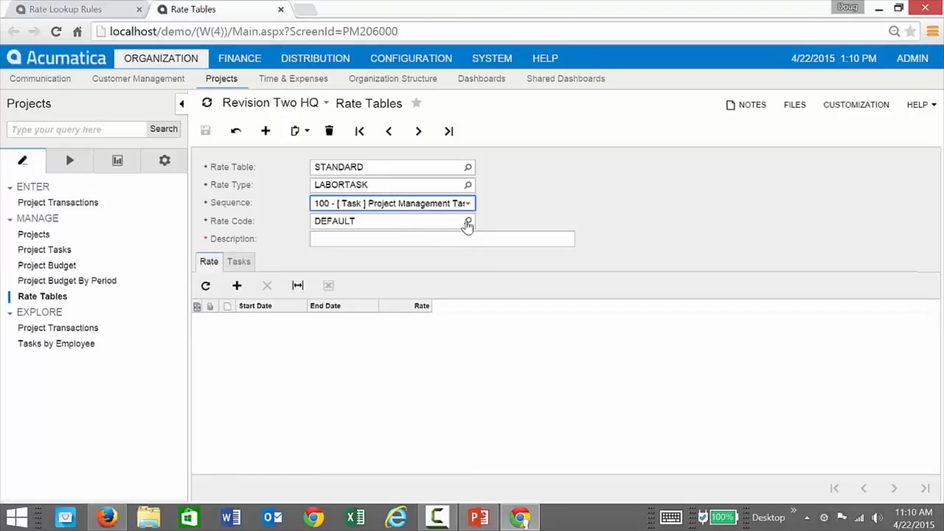
click(468, 222)
double_click(384, 302)
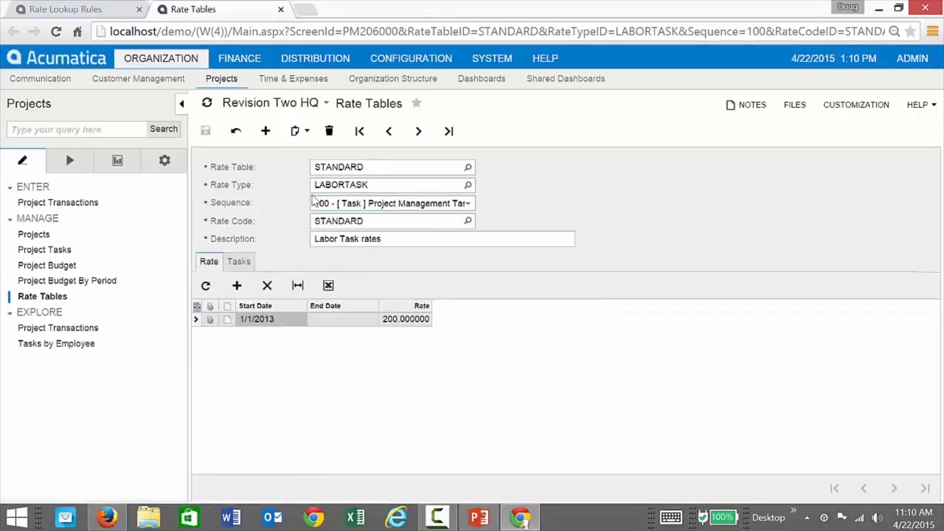
click(330, 208)
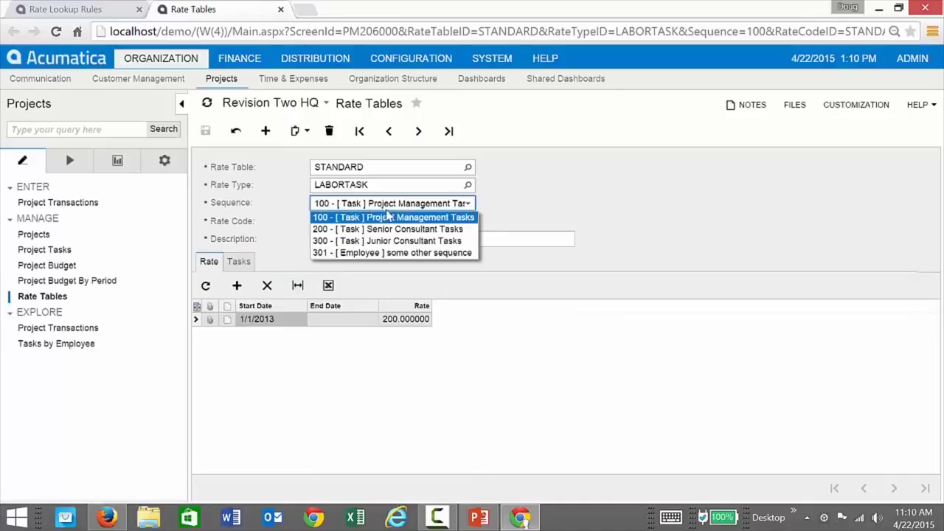
click(545, 214)
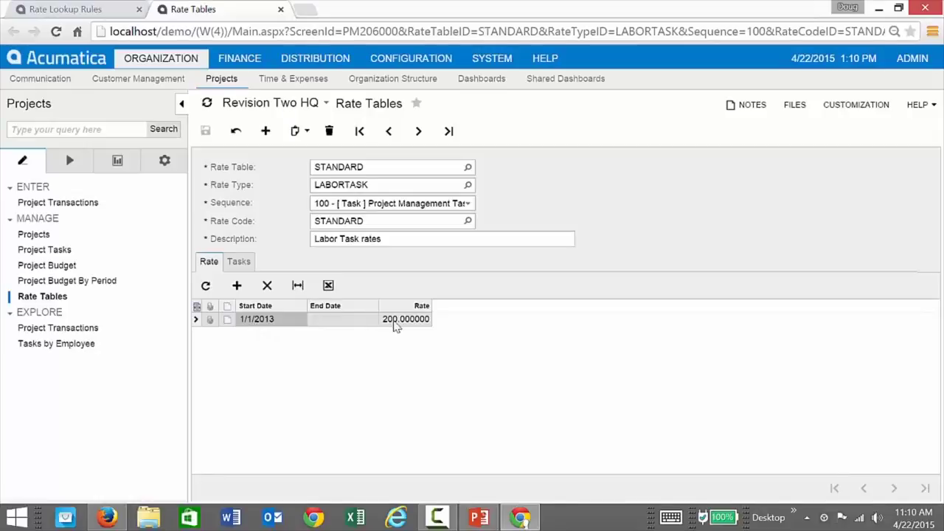
click(238, 261)
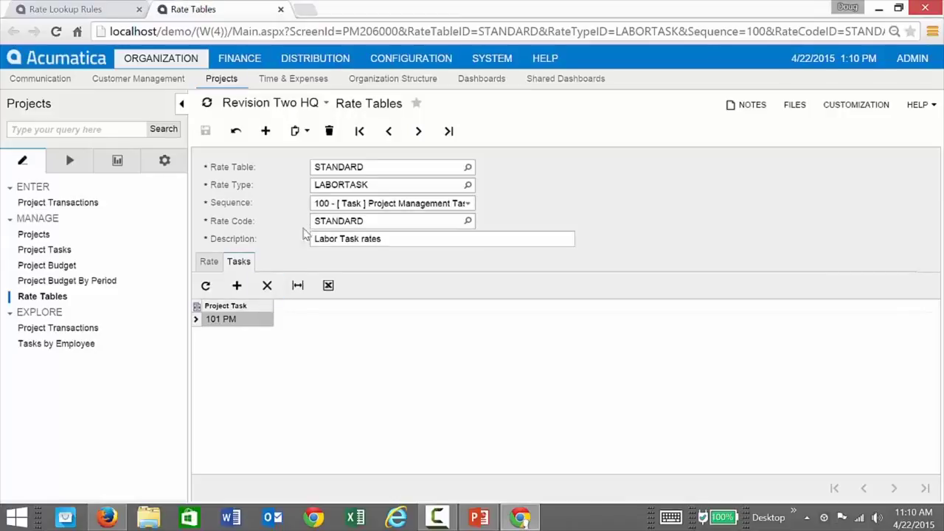
Step through sequences 200 Senior Consultant and 300 Junior Consultant Tasks, viewing sequence 300's rates.
click(358, 210)
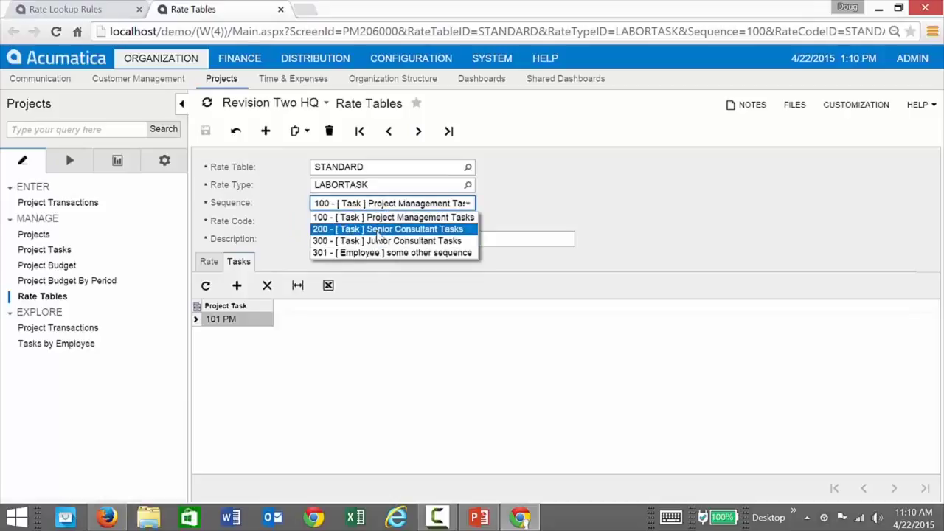
click(377, 229)
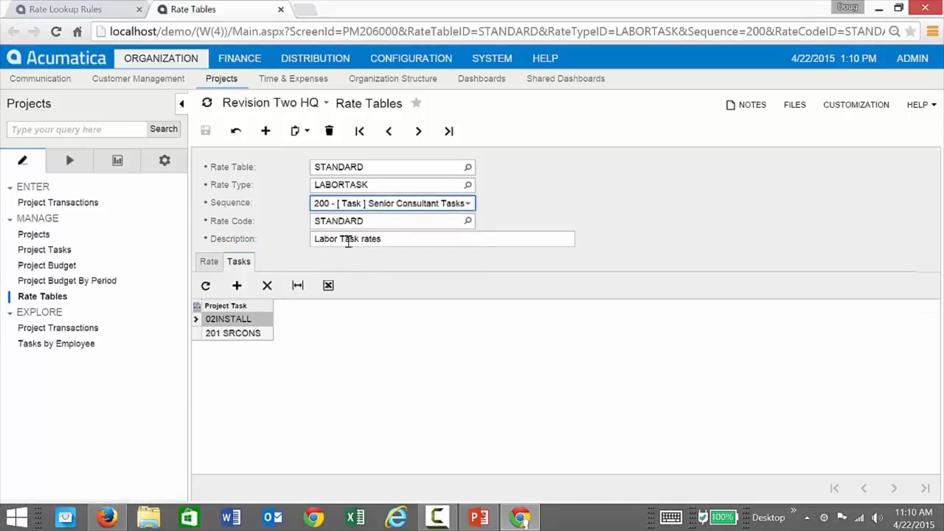
click(367, 209)
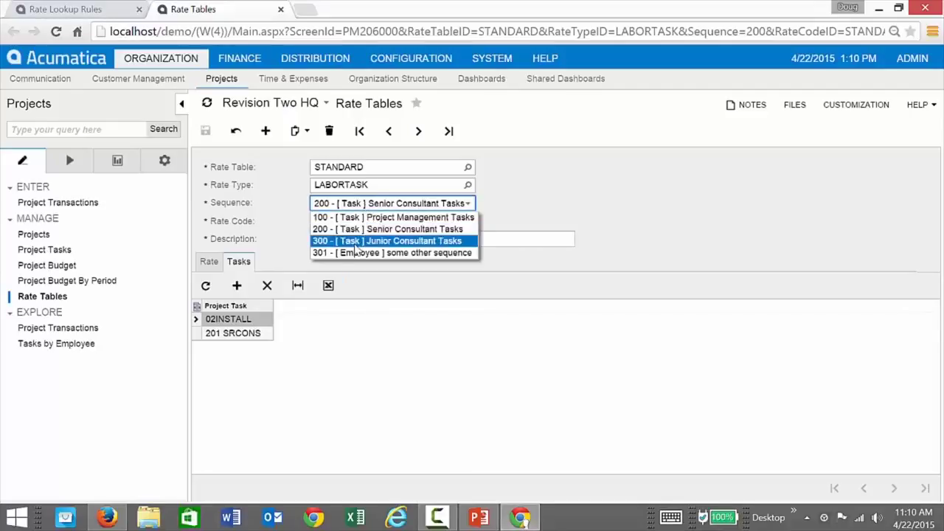
click(369, 240)
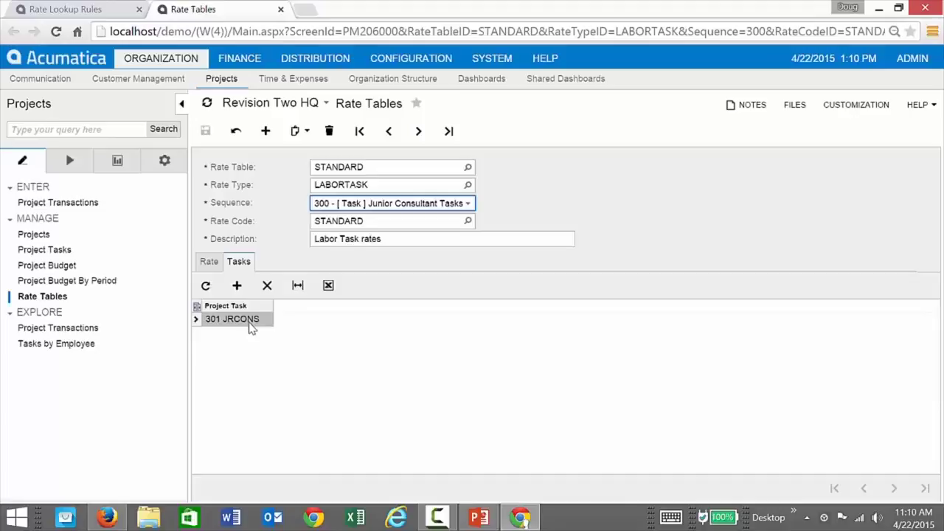
click(209, 262)
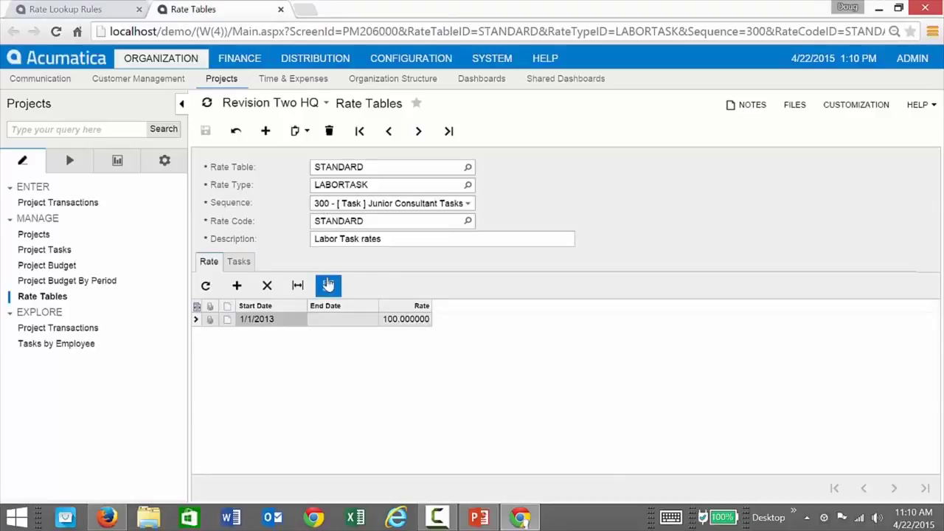
click(467, 203)
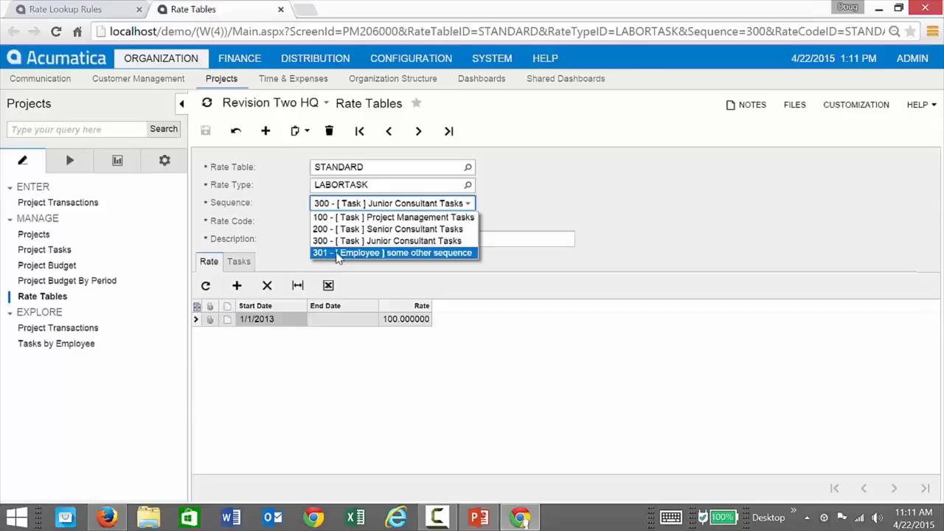
Add a sequence 301 rate row of 90 starting 1/1/2015.
click(337, 254)
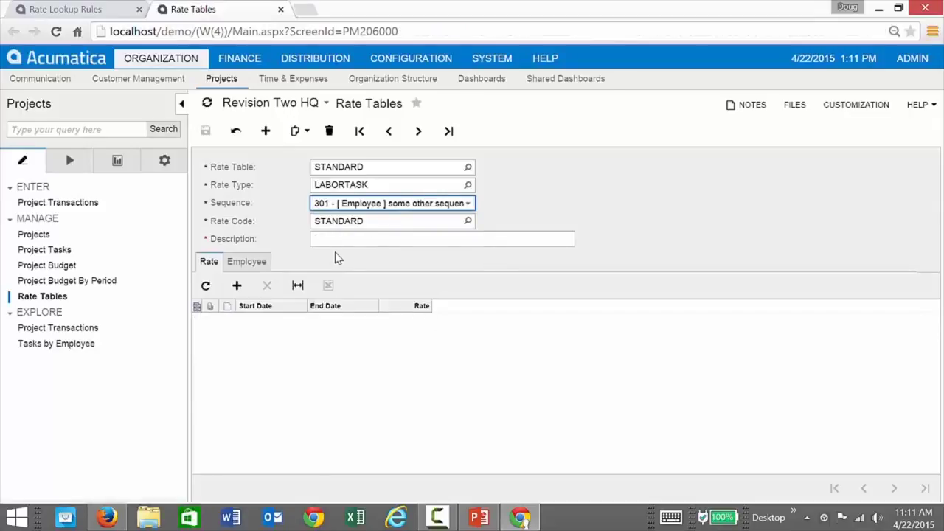
click(237, 285)
text(01/01/2101)
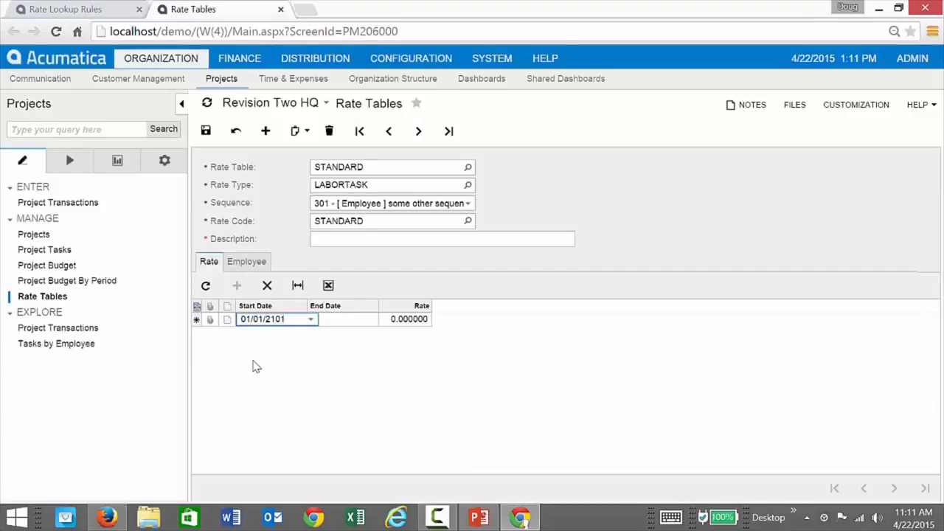
key(BackSpace)
key(BackSpace)
key(BackSpace)
text(015)
key(Tab)
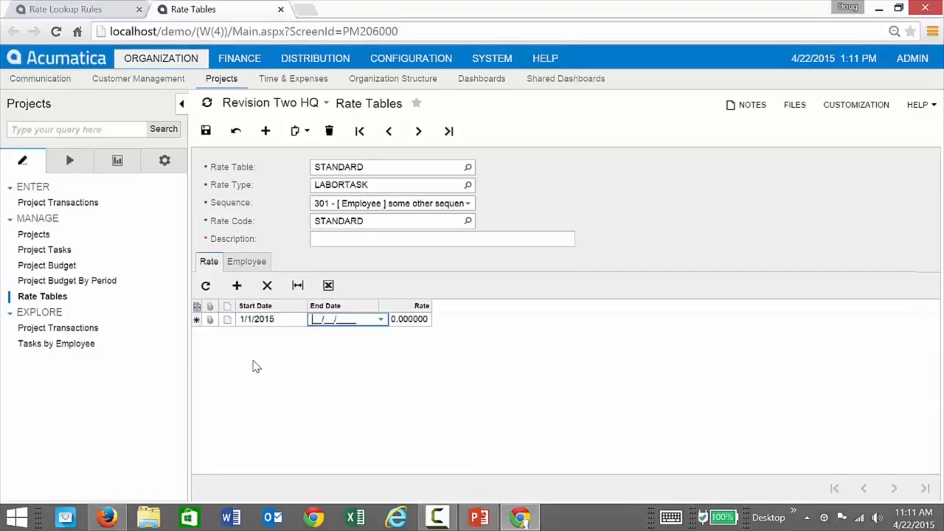
key(Tab)
text(90)
key(Tab)
Save the new rate with the description 'new rate' after the missing-description error.
click(205, 131)
click(574, 134)
click(413, 241)
text(new )
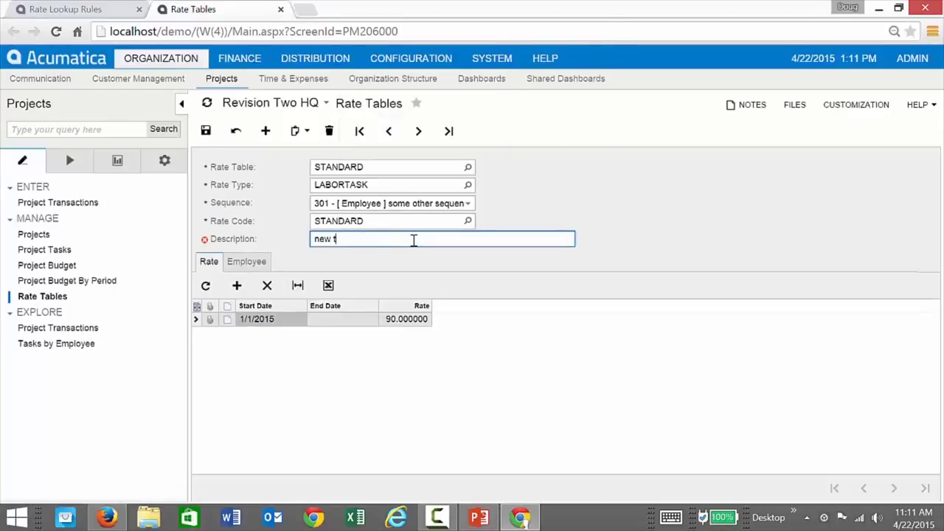
text(rate)
click(206, 131)
Assign one employee to the sequence 301 rate and save.
click(255, 270)
click(237, 286)
text(doe)
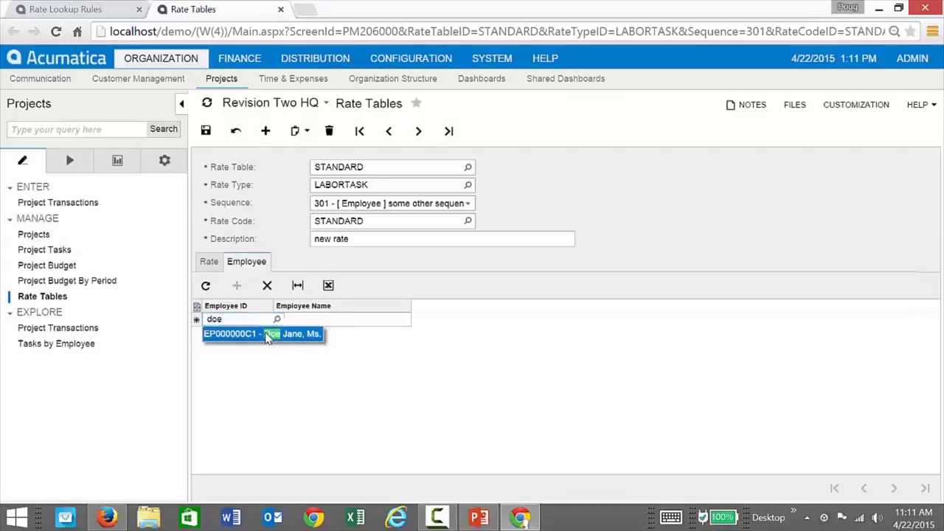
click(270, 332)
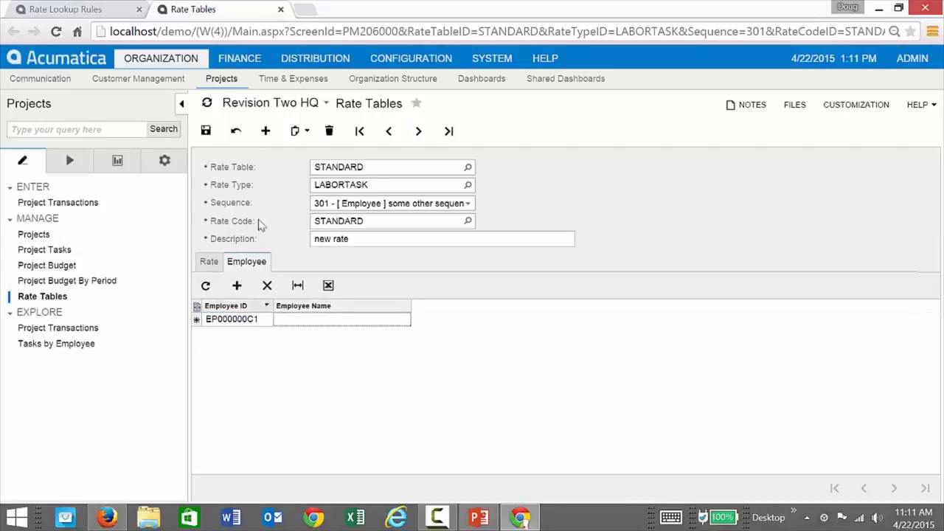
click(206, 132)
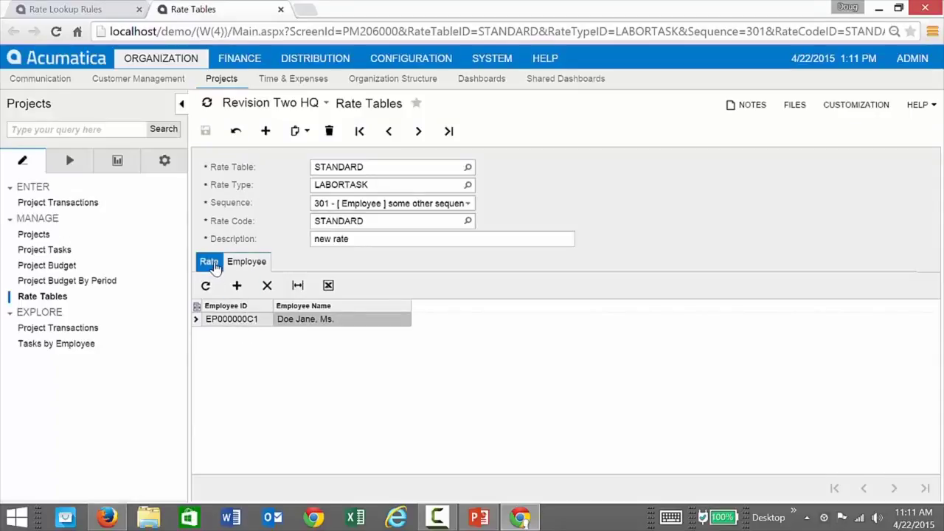
Check sequence 300 Junior Consultant Tasks' rate and JRCONS task, then return to Rate Lookup Rules.
click(211, 264)
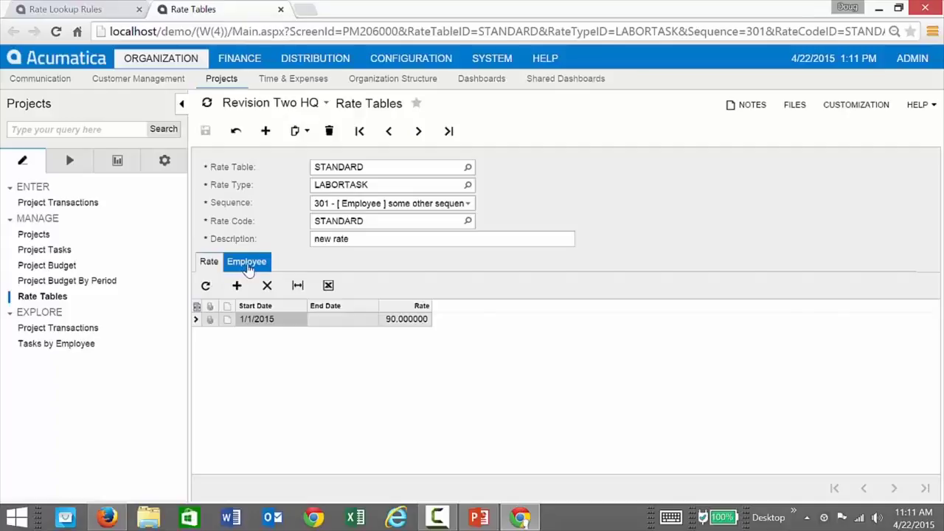
click(364, 207)
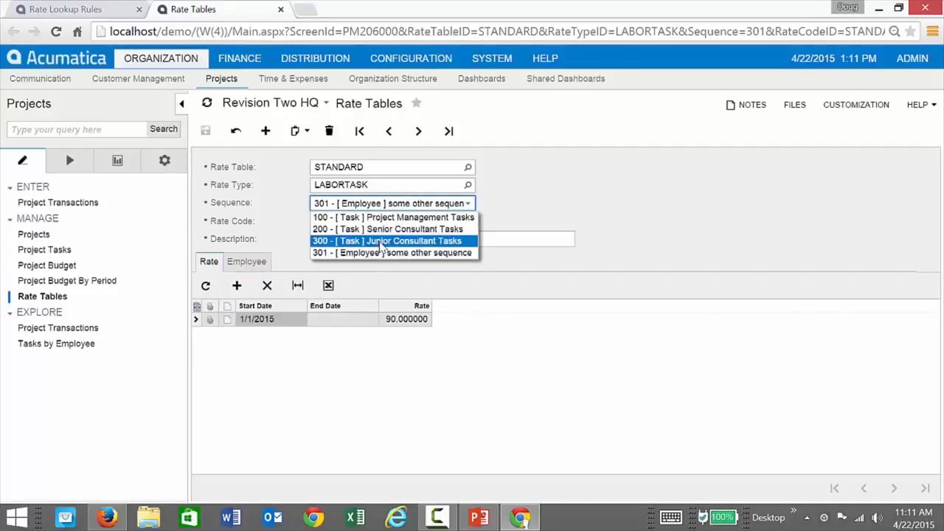
click(379, 242)
click(348, 206)
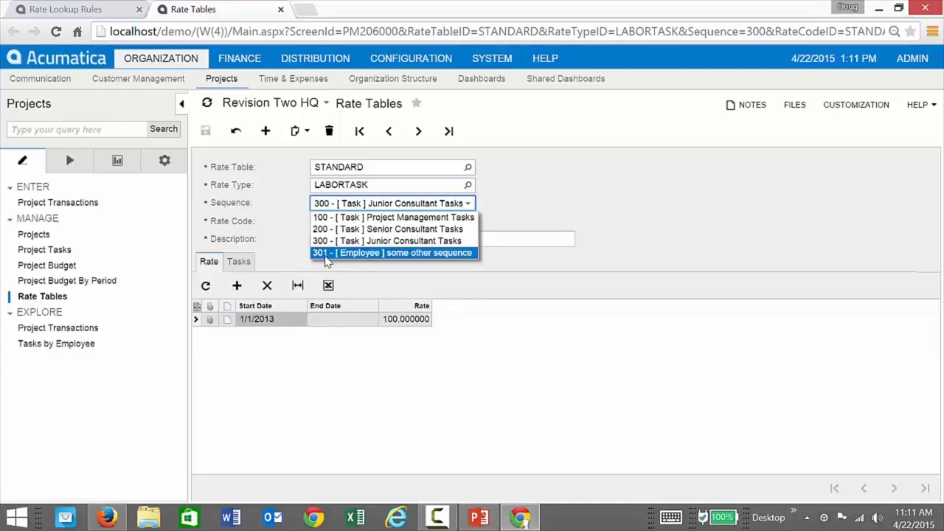
click(293, 250)
click(238, 261)
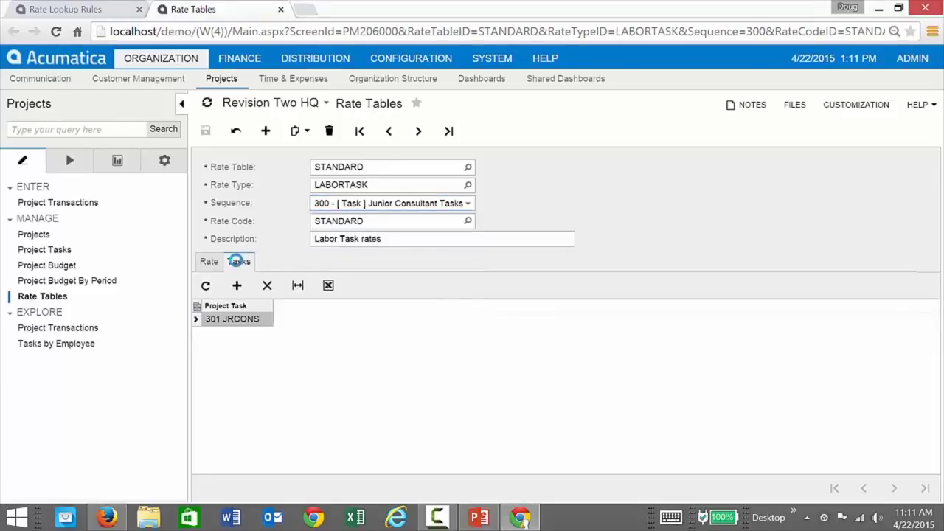
click(209, 262)
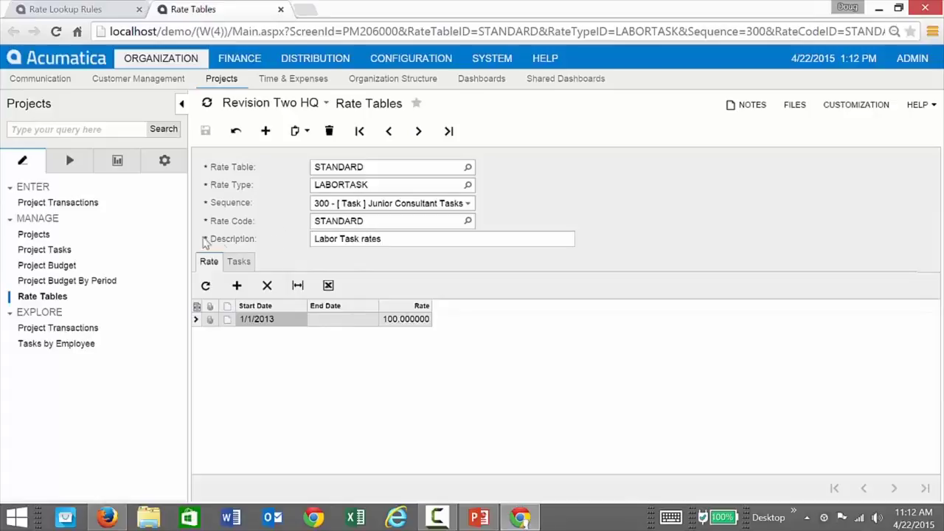
click(102, 9)
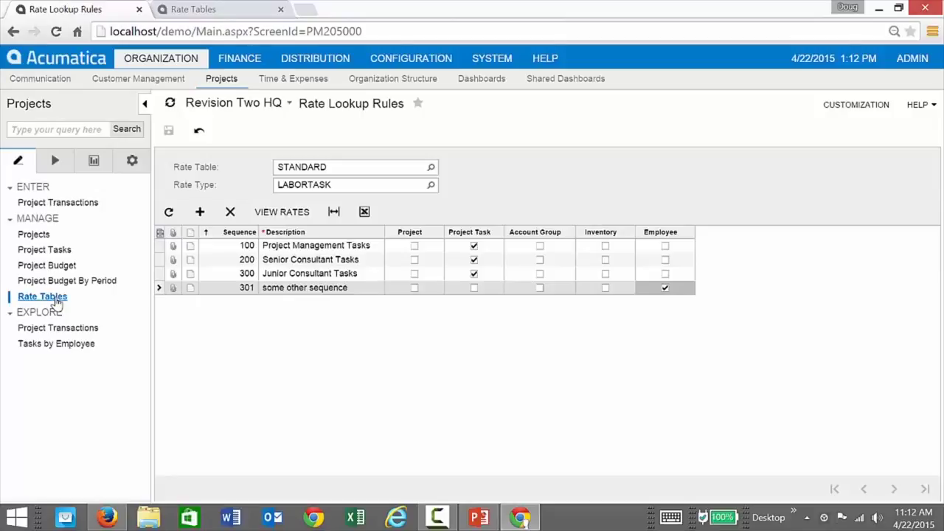
Review the MATERIAL sequence 100 rate of 1.2 for account group MATERIAL, then close Rate Tables.
click(217, 11)
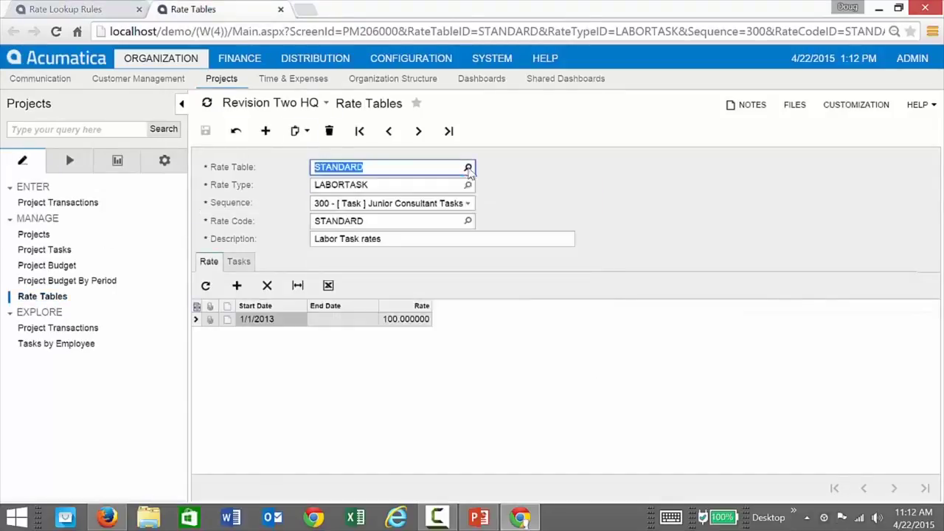
click(468, 202)
click(467, 184)
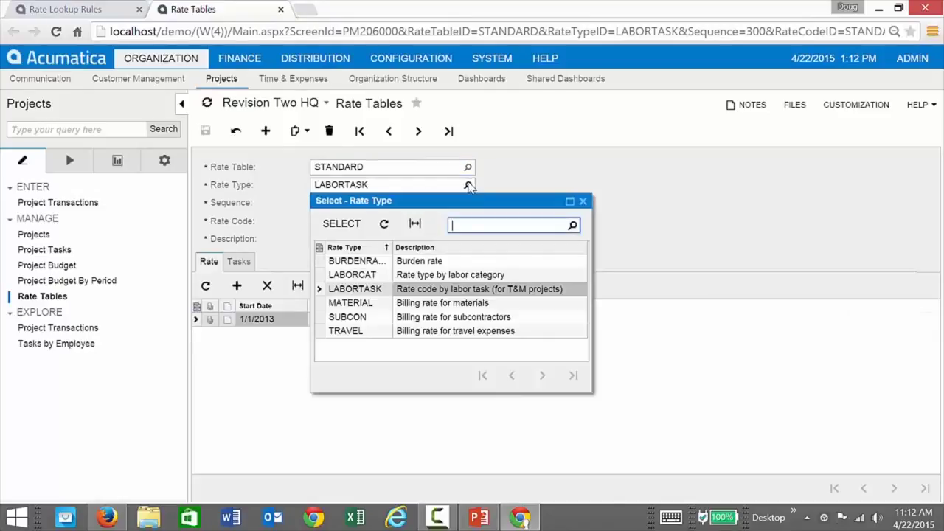
click(370, 305)
click(370, 305)
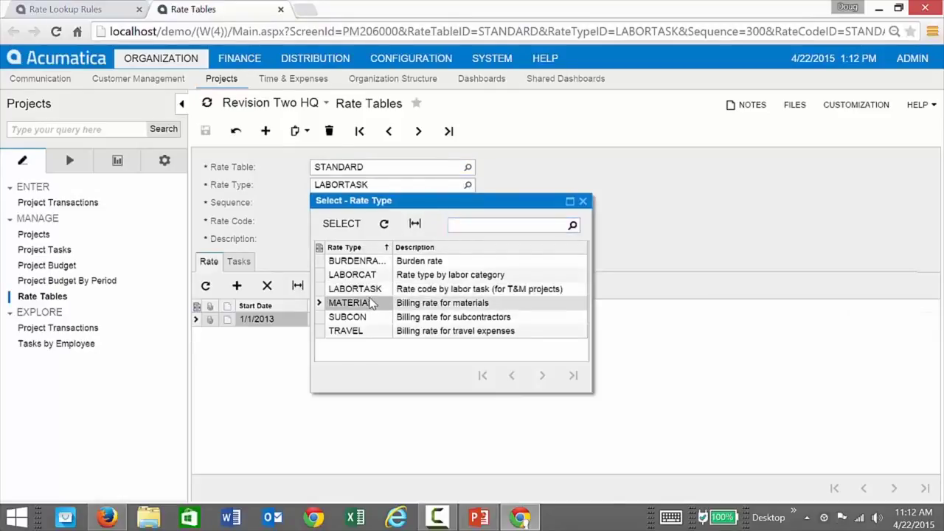
click(468, 205)
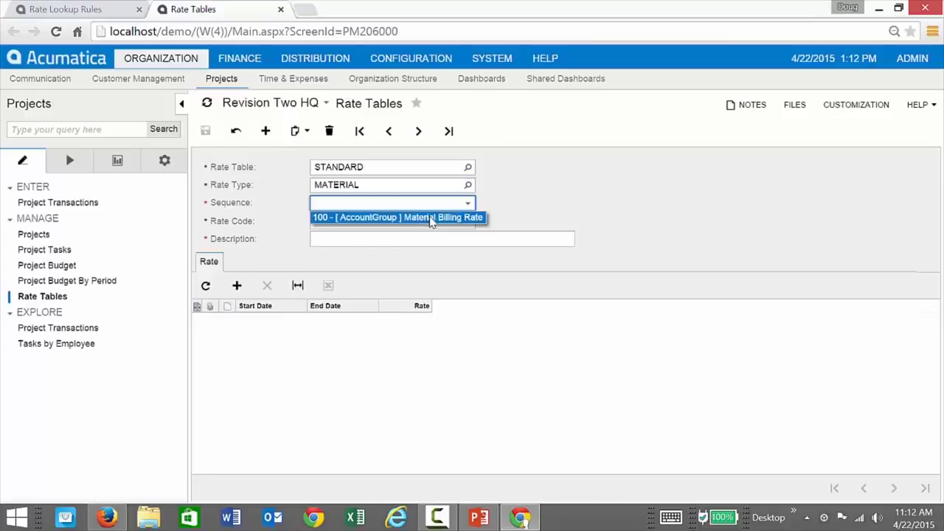
click(432, 219)
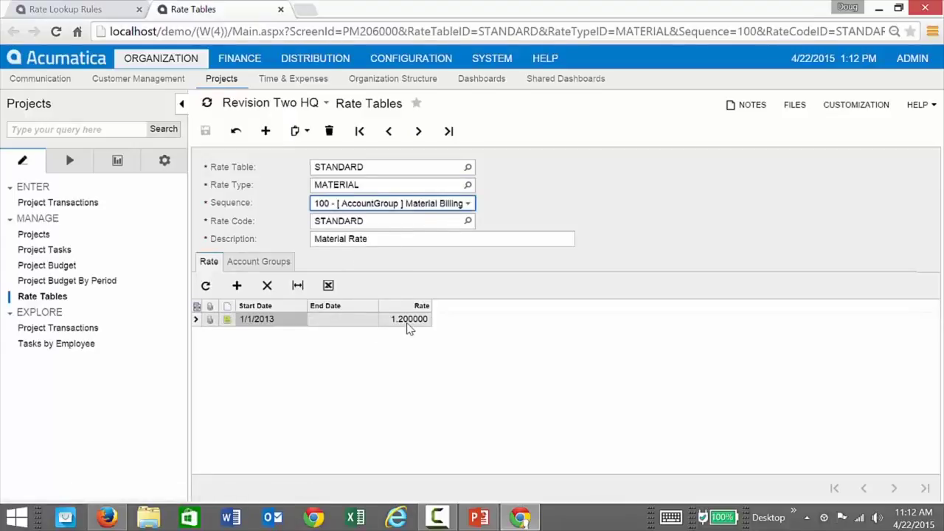
click(258, 261)
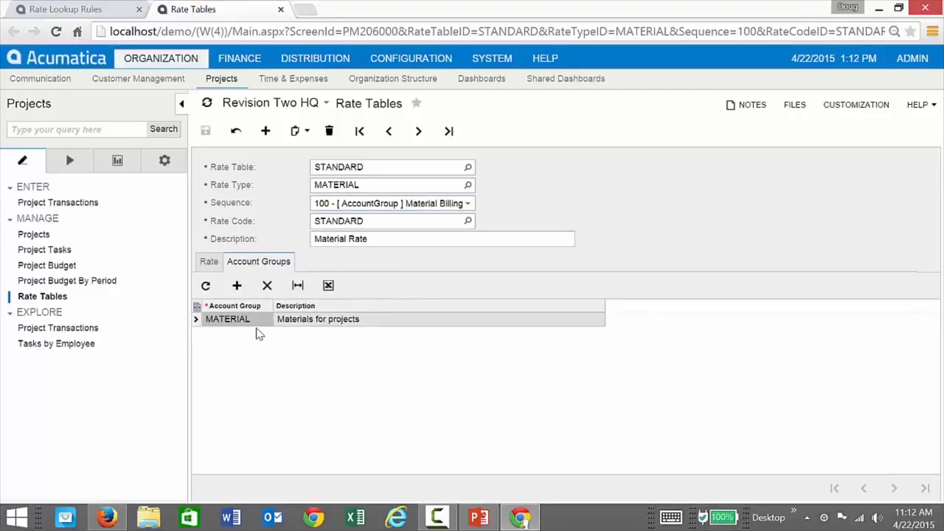
click(209, 261)
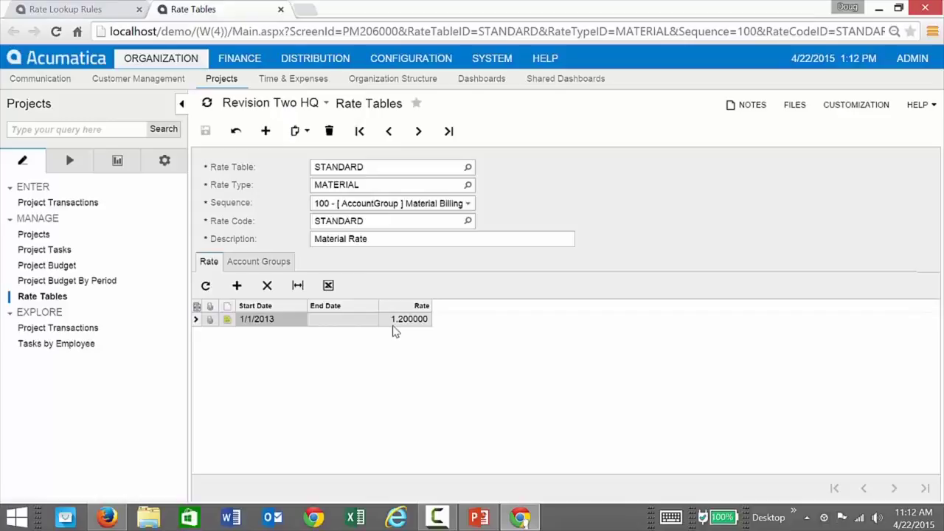
click(280, 9)
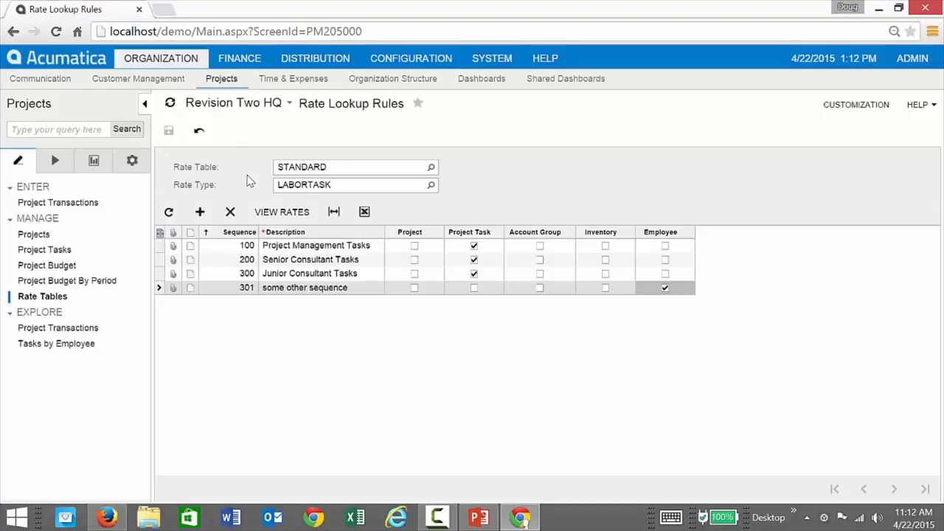
Log in to Acumatica in Firefox with another user's credentials and open the Time and Expenses dashboard.
click(111, 521)
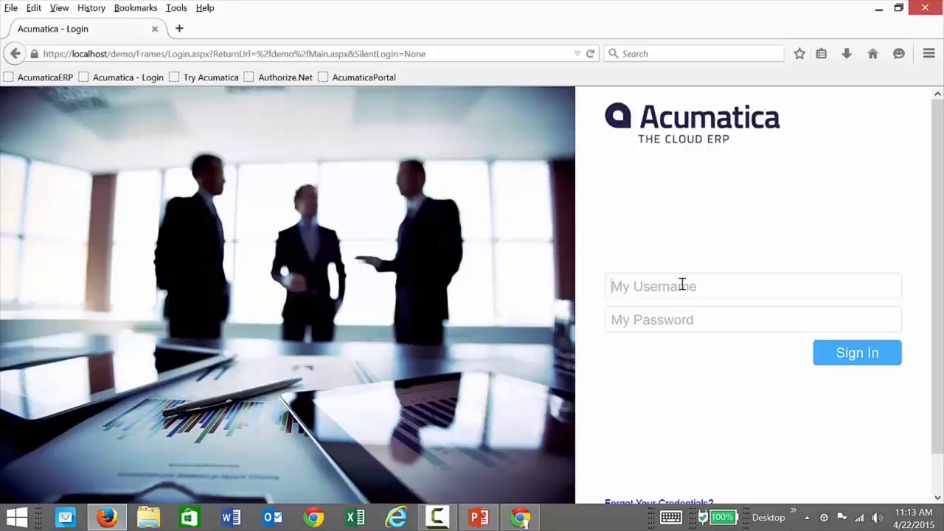
text(andrews)
key(BackSpace)
text(ws123)
click(821, 351)
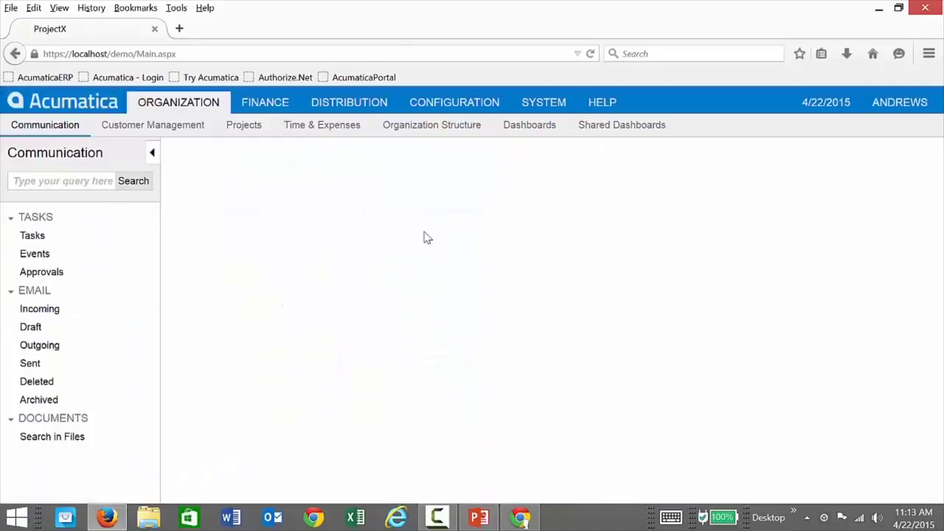
click(333, 128)
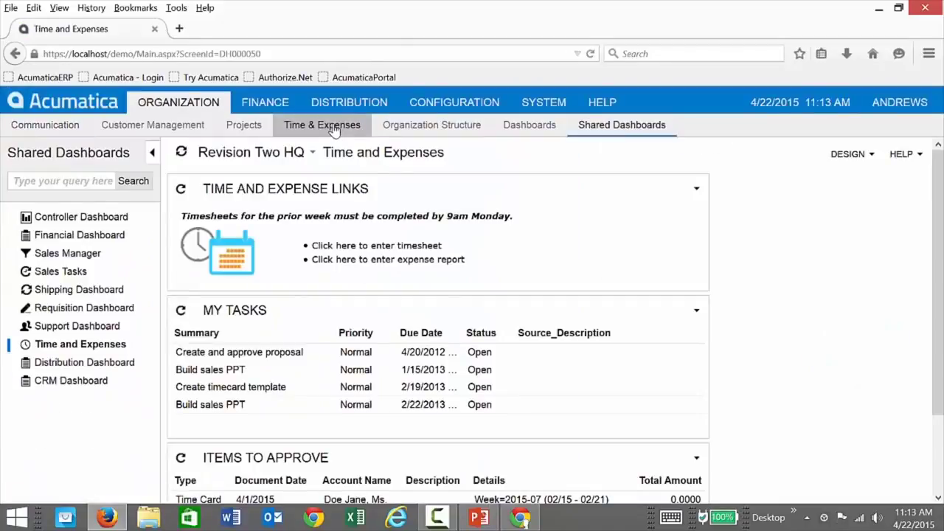
Create and save a new expense claim described 'expenses for DEMO2 project'.
click(367, 263)
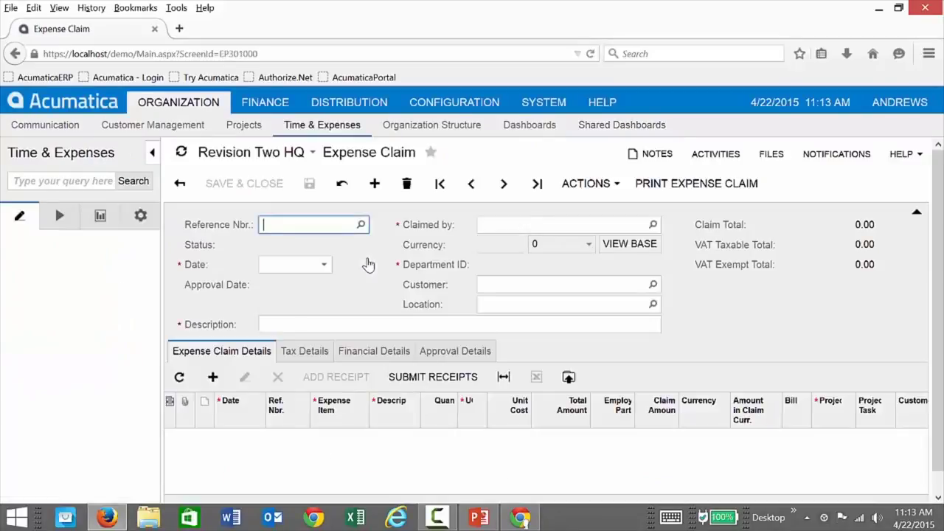
click(373, 324)
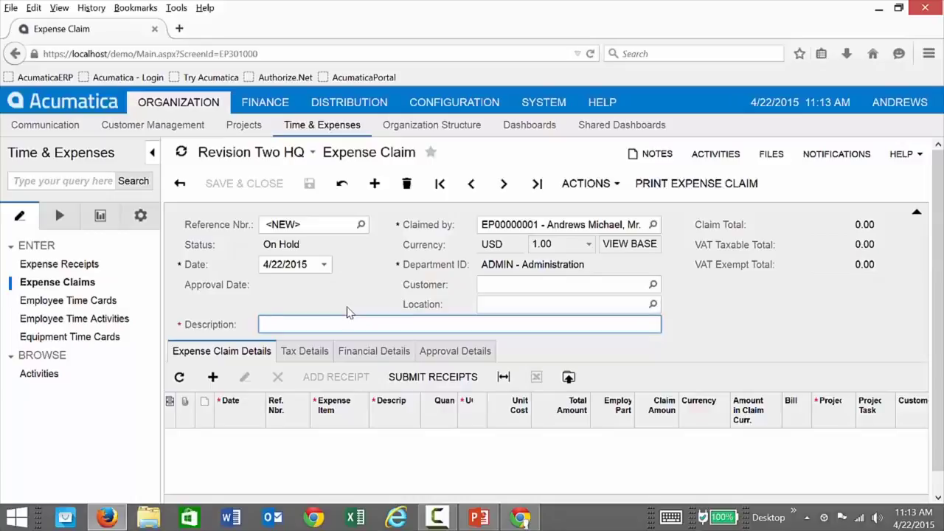
text(ex)
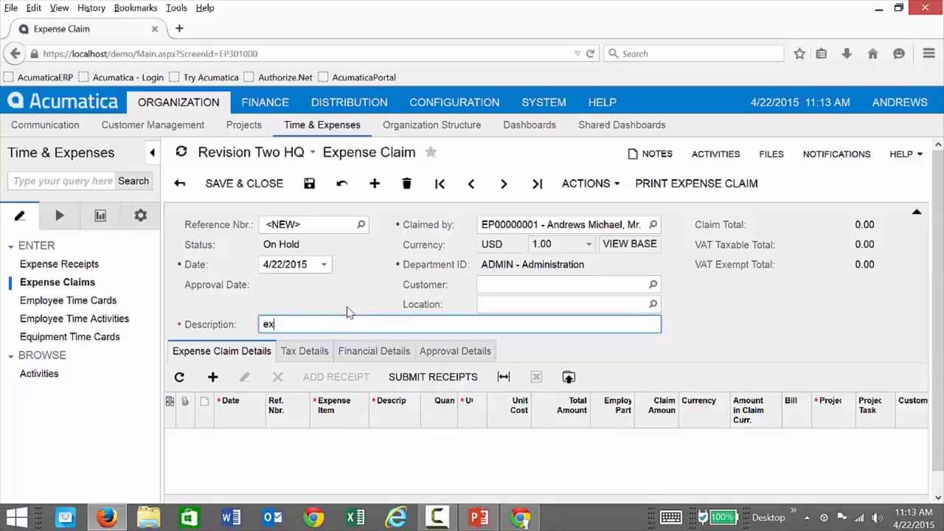
text(penses for DEMO2 p)
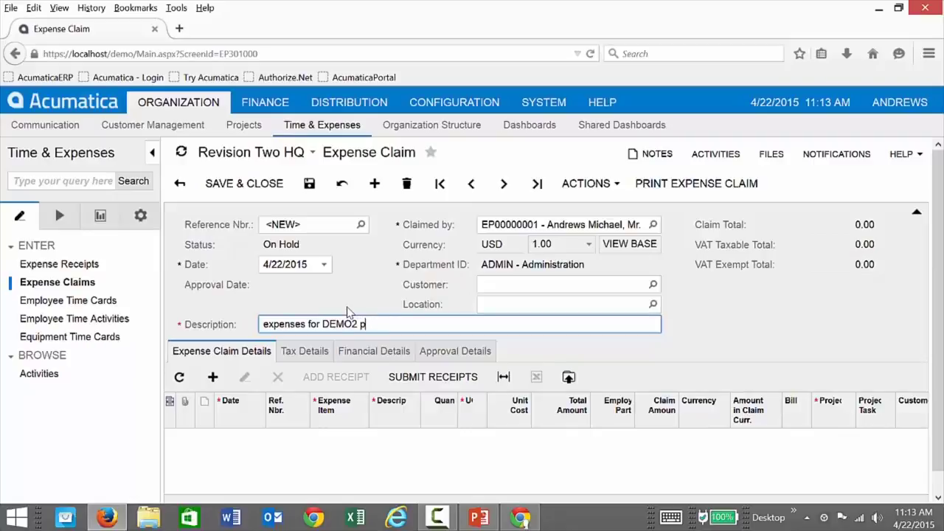
text(prject)
key(ctrl+s)
Set the claim's customer to ABARTENDE, save, and add a detail line.
click(514, 284)
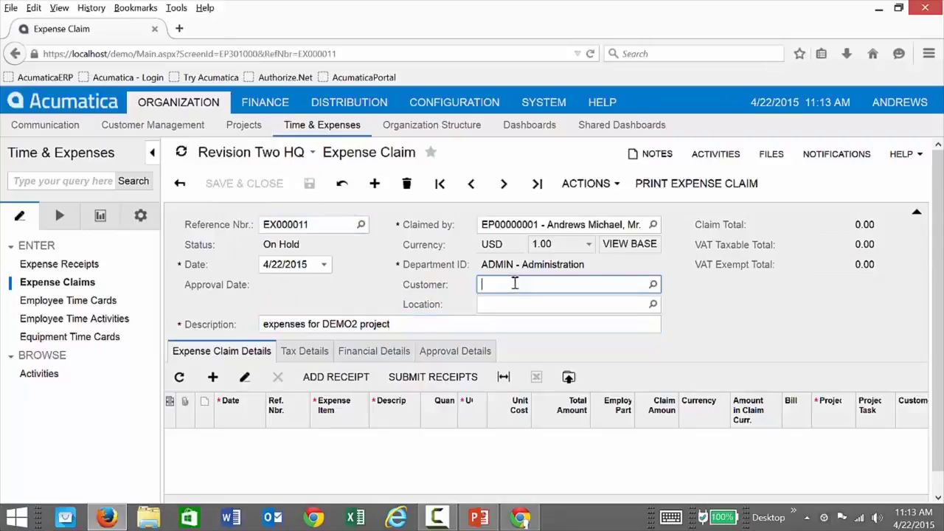
text(ab)
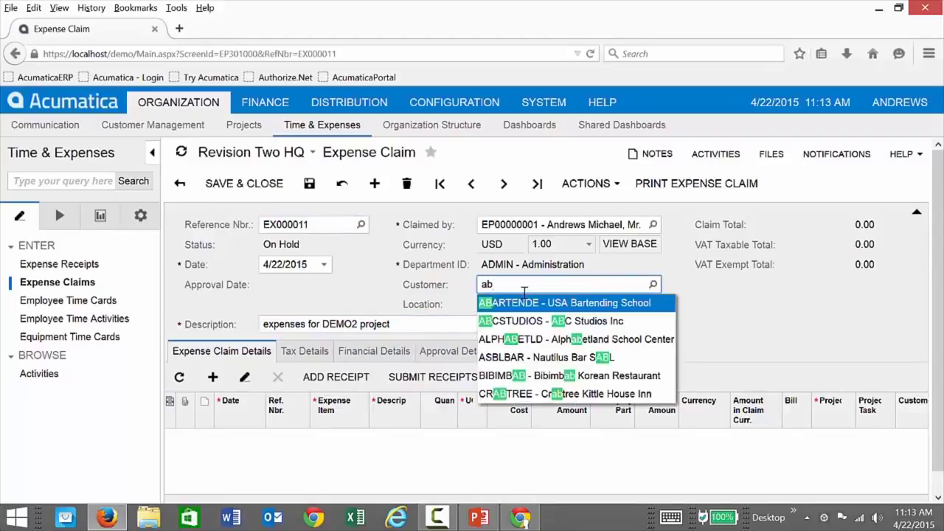
click(528, 298)
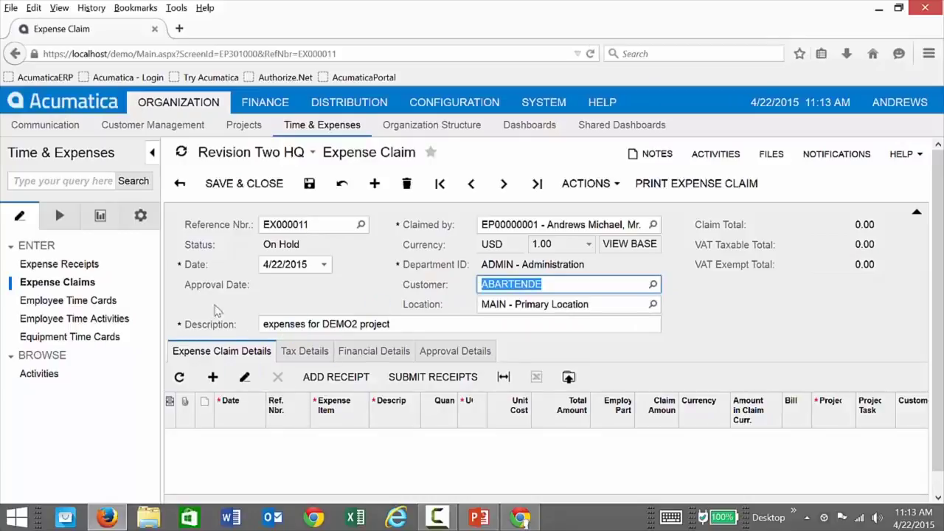
click(310, 184)
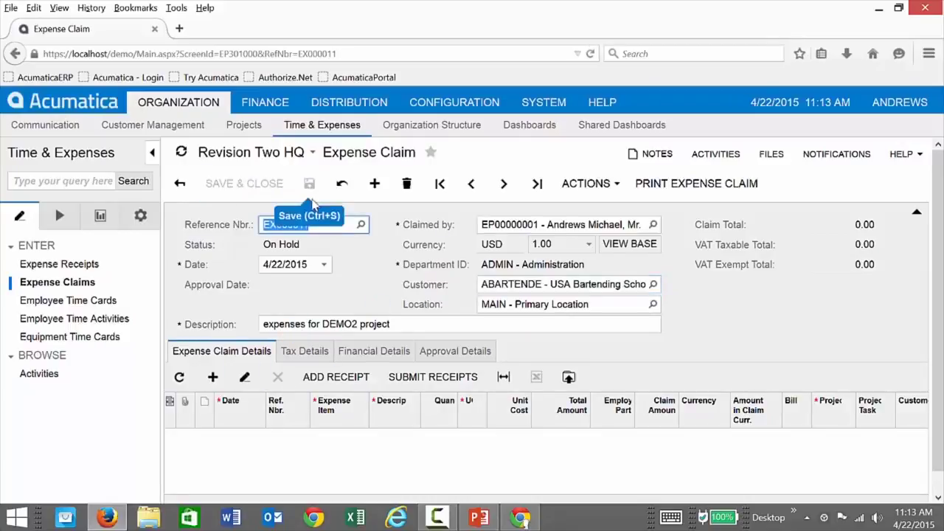
click(213, 377)
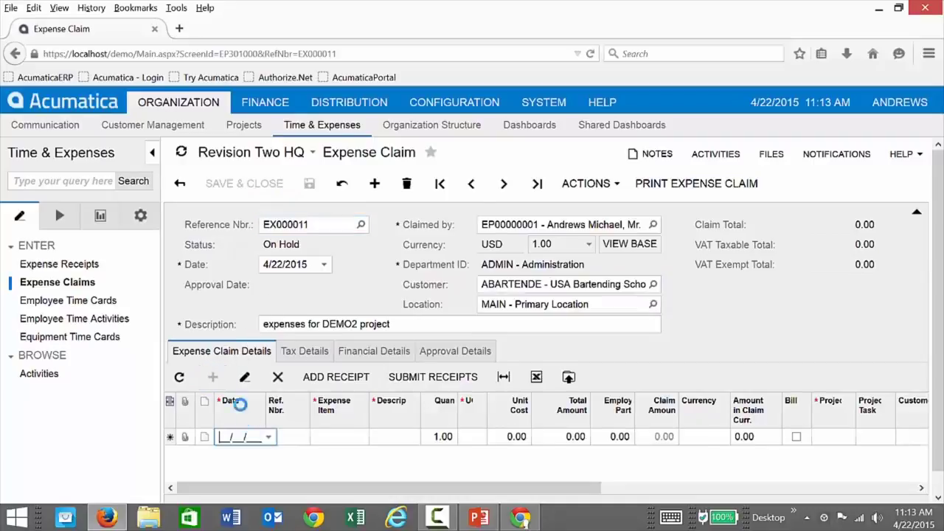
Fill the line as ACCOMODATE item 'LaQunita - 2 night', quantity 2 at 100 unit cost.
click(294, 441)
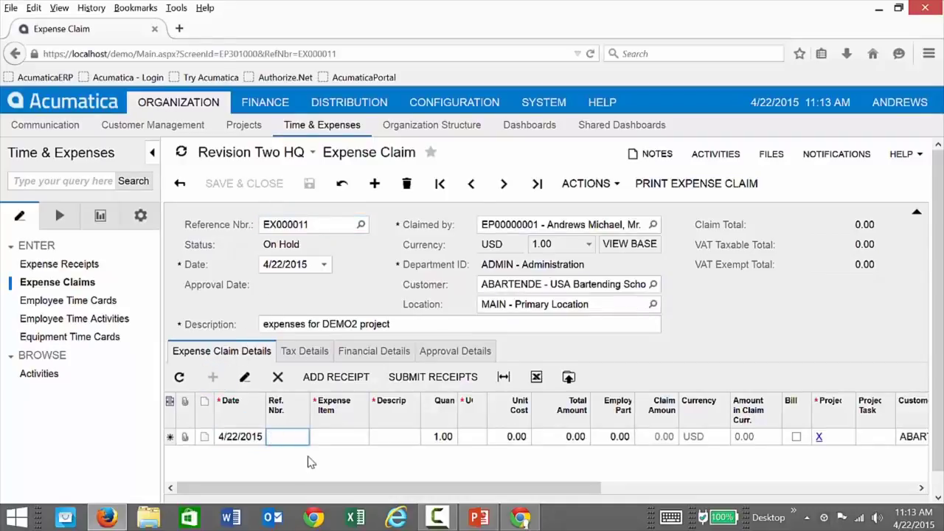
text(01)
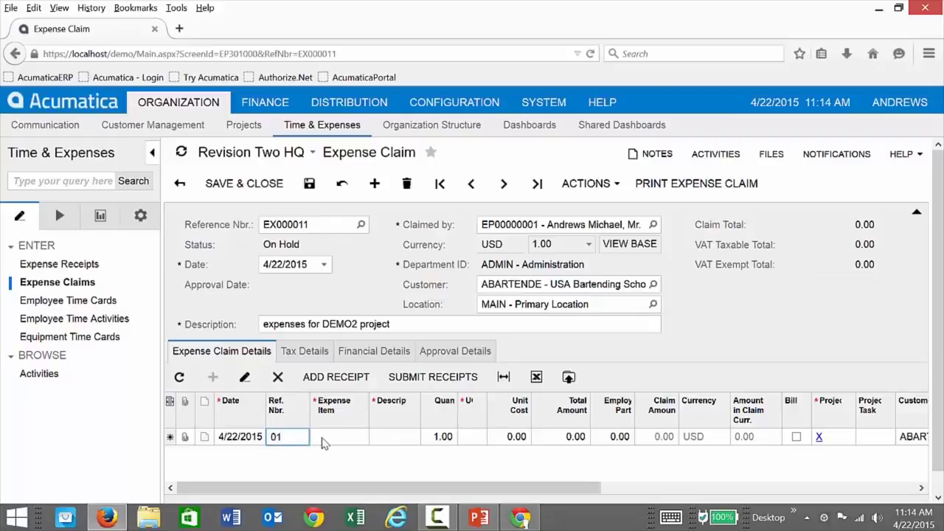
click(343, 438)
text(hote)
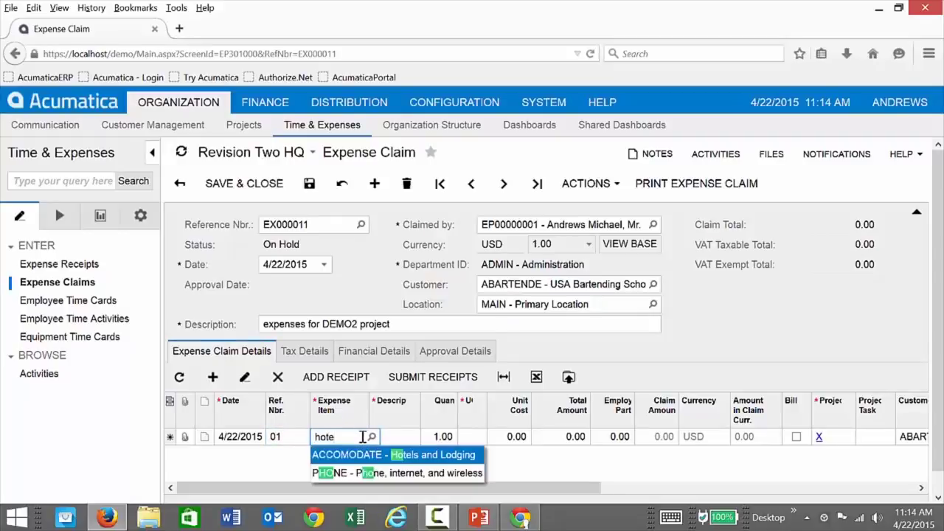
click(366, 455)
key(Tab)
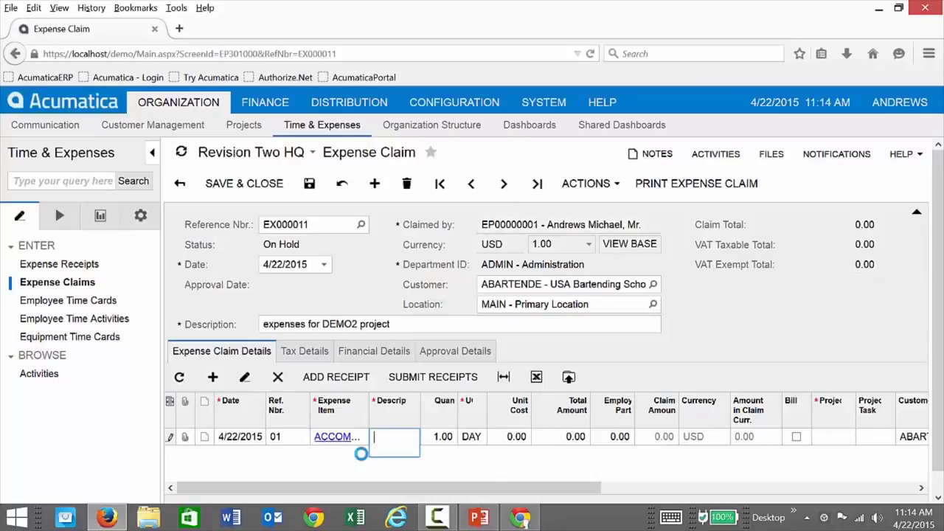
text(LaQunita - 2 night)
key(Tab)
text(2)
key(Tab)
text(100)
key(Tab)
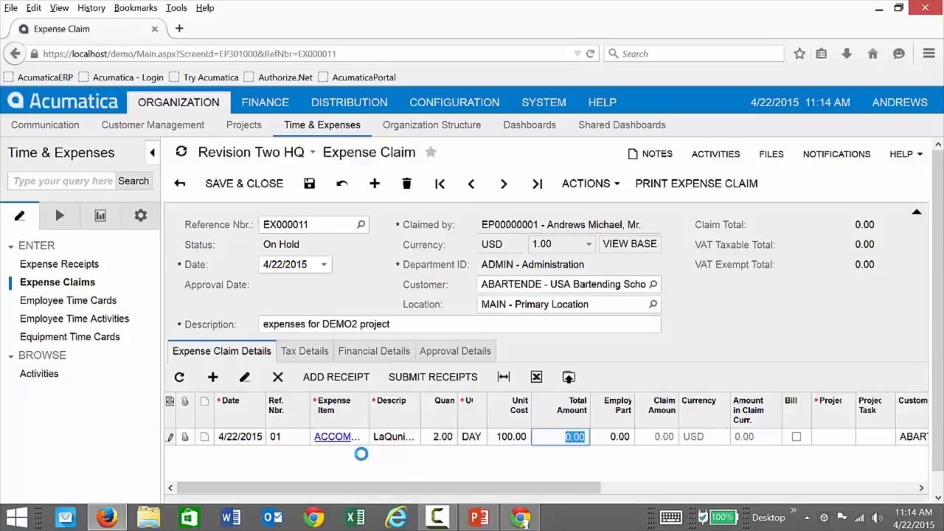
key(Tab)
key(Tab)
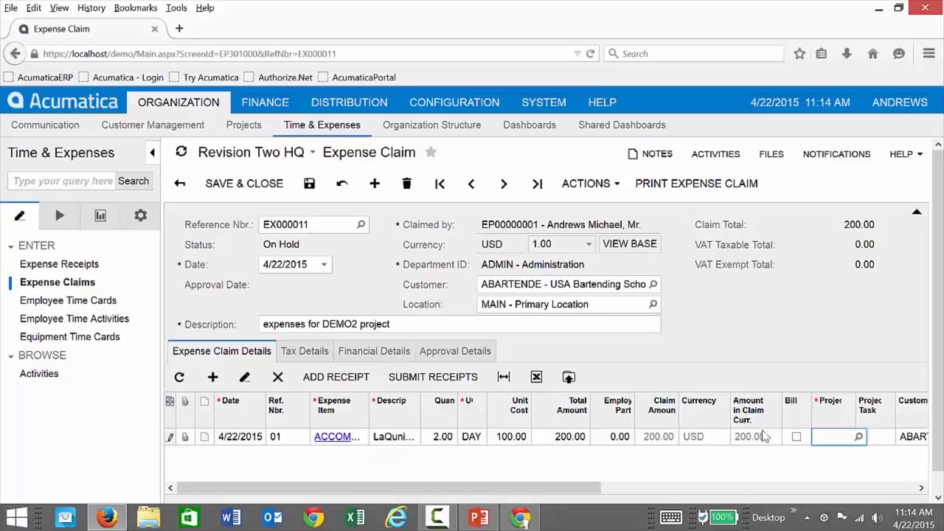
Mark the lodging line billable to project DEMO, then return to the other browser session.
click(797, 437)
click(837, 440)
text(demo)
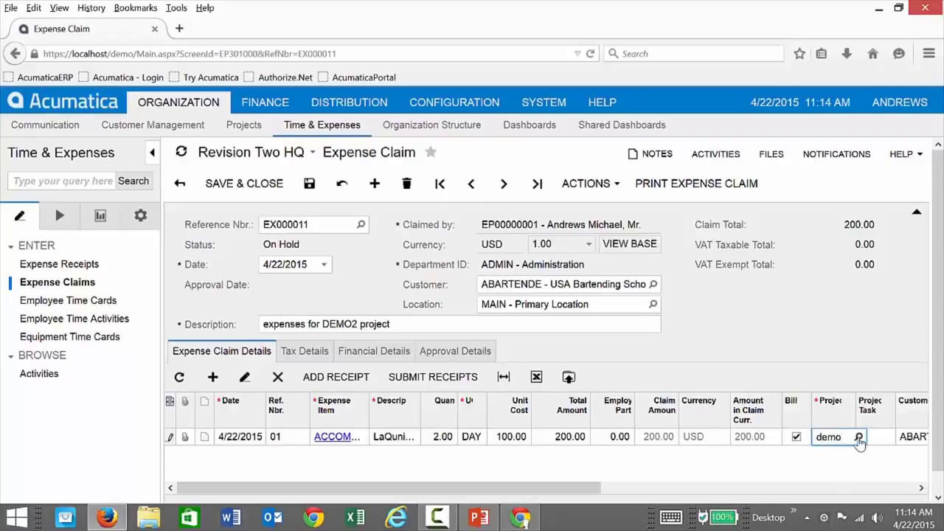
click(858, 436)
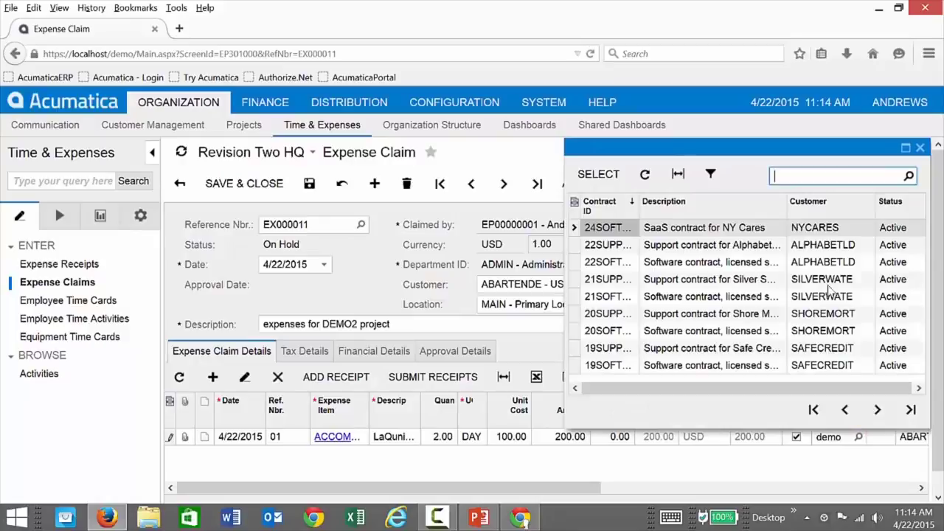
click(920, 148)
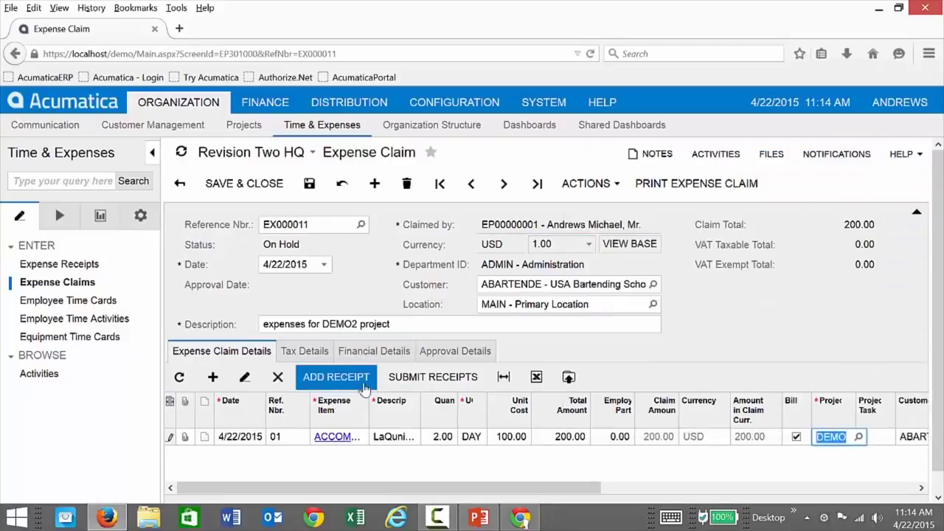
click(516, 519)
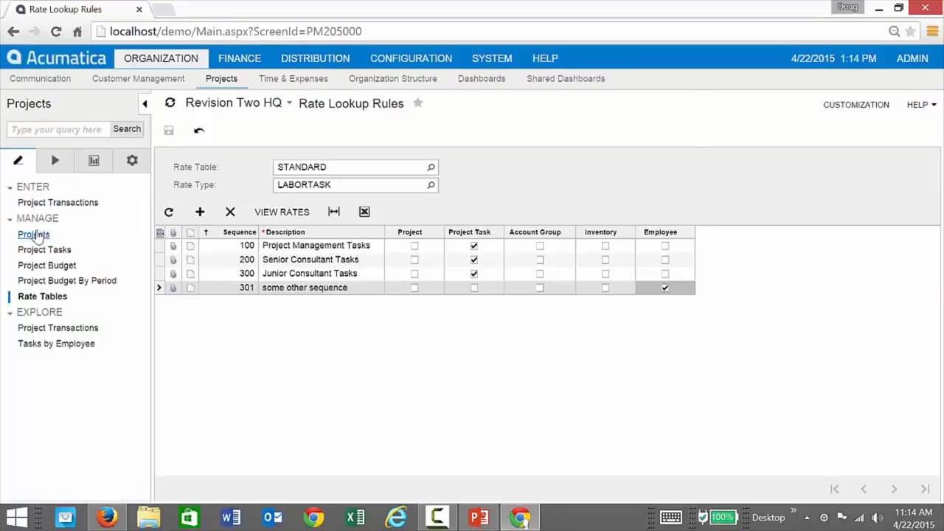
Add the Administration department employee on DEMO2's Employees tab, dismissing the resulting error.
click(34, 234)
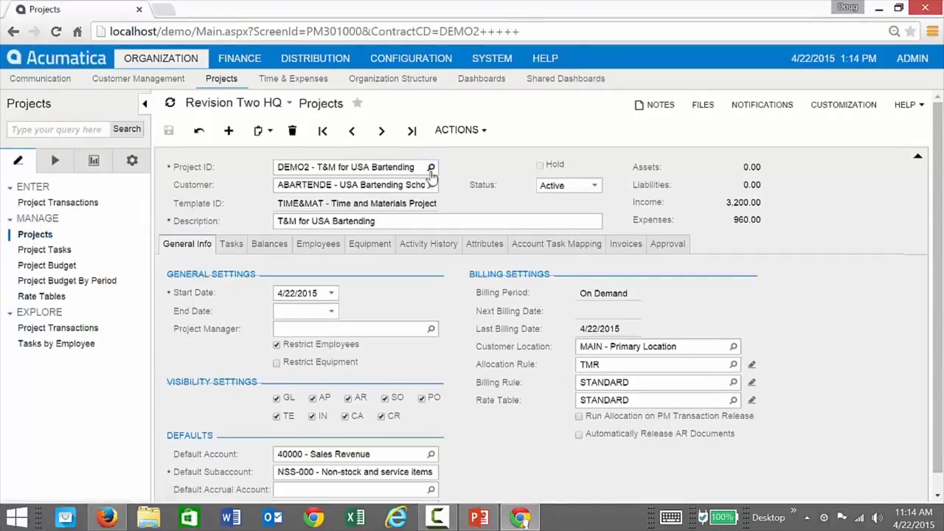
click(313, 246)
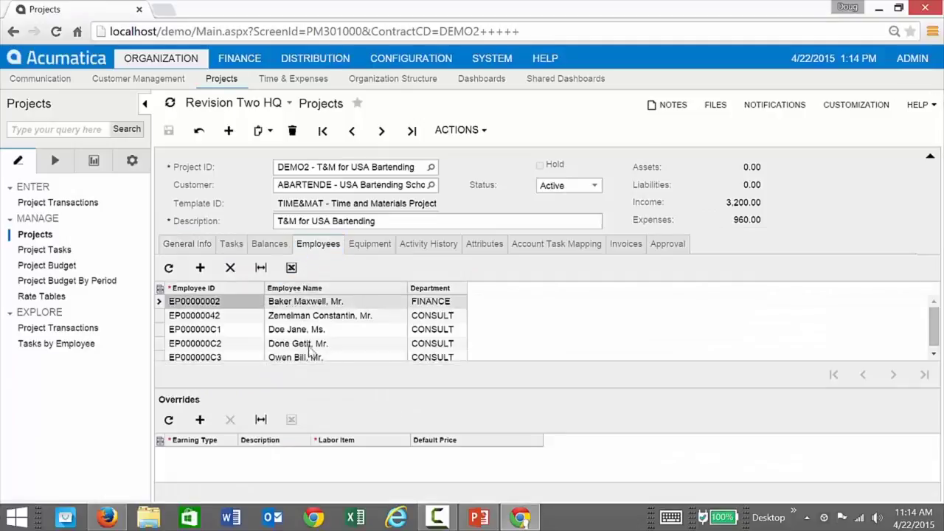
click(199, 267)
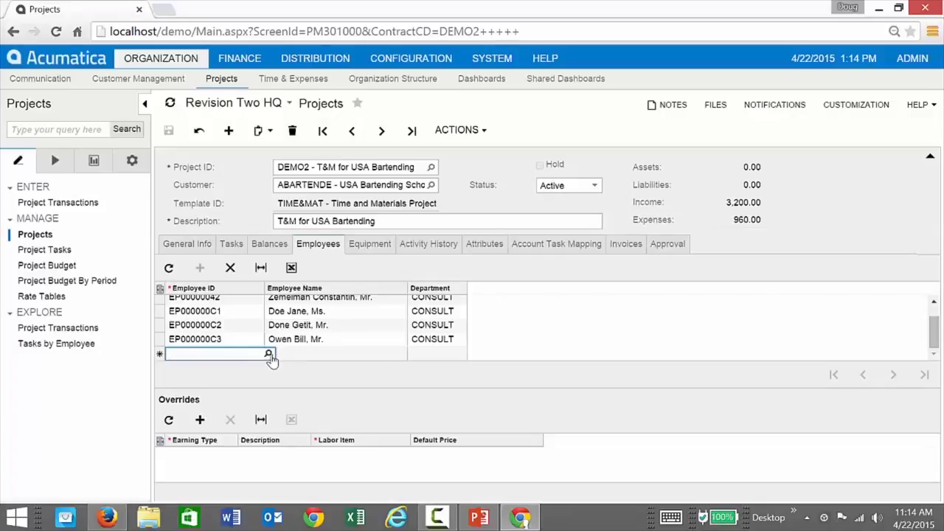
click(267, 354)
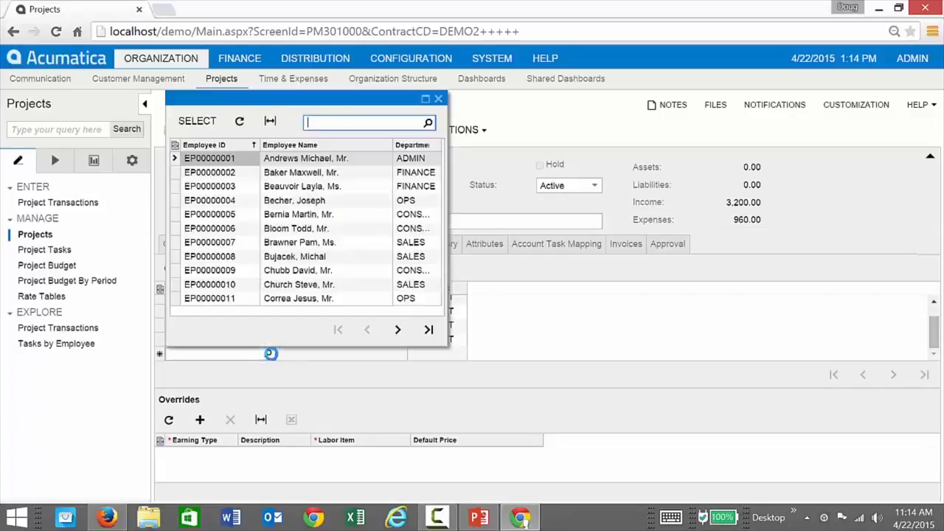
double_click(232, 158)
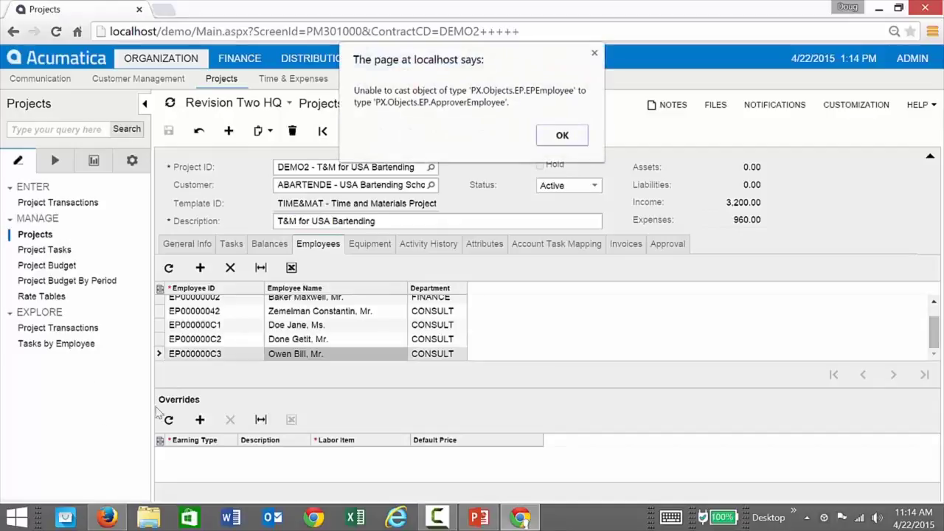
click(569, 136)
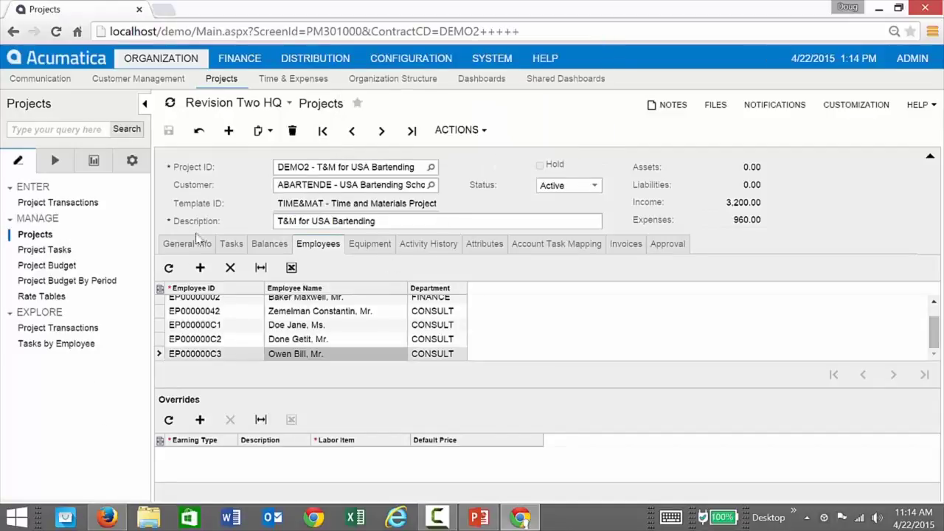
scroll(240, 334, up, 2)
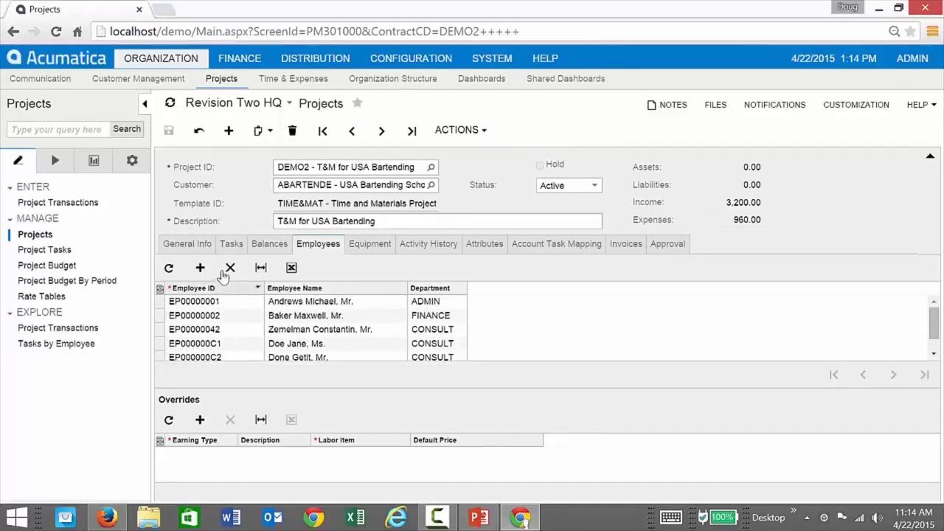
Charge the lodging expense line to project DEMO2, task Project Management Tasks (101 PM).
click(107, 518)
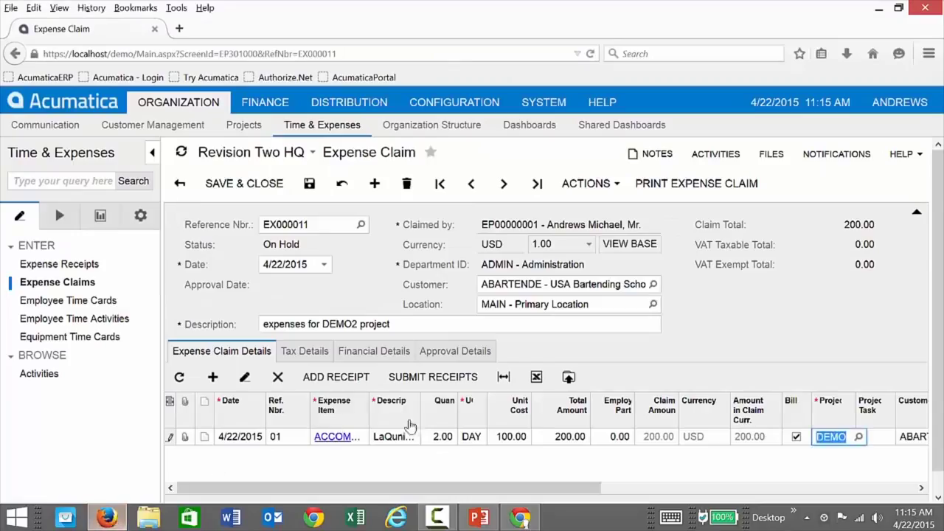
click(857, 436)
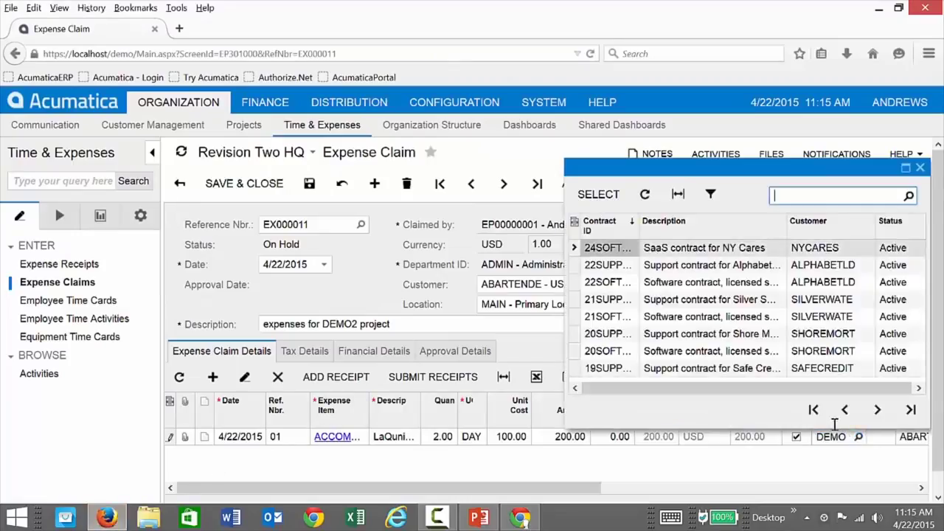
click(645, 195)
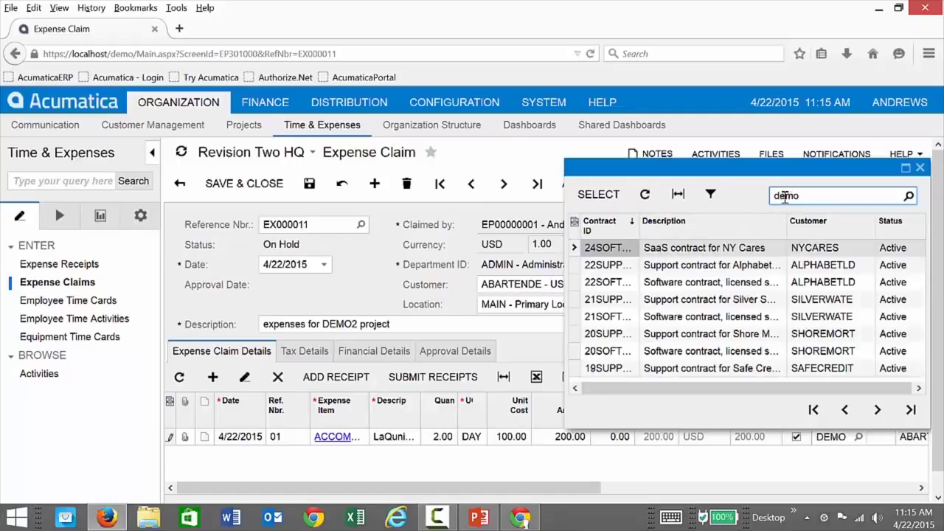
key(Return)
double_click(602, 249)
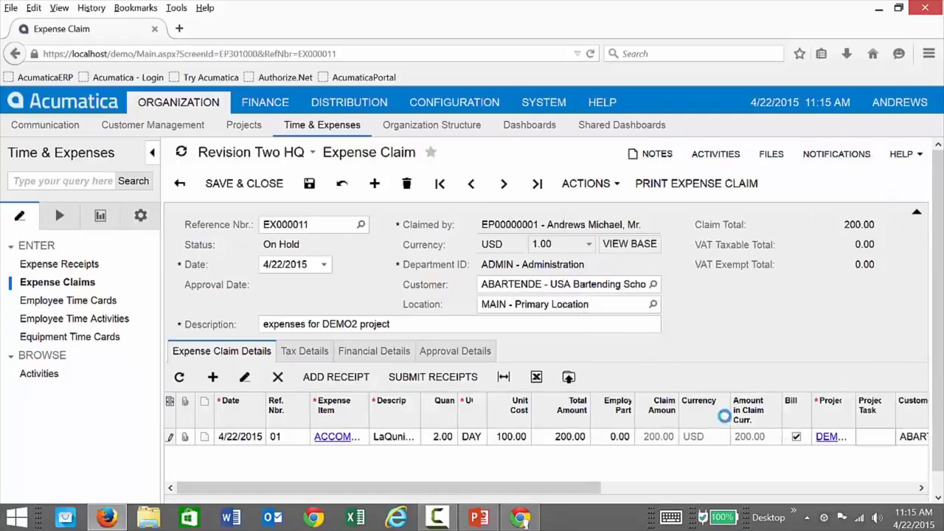
click(878, 436)
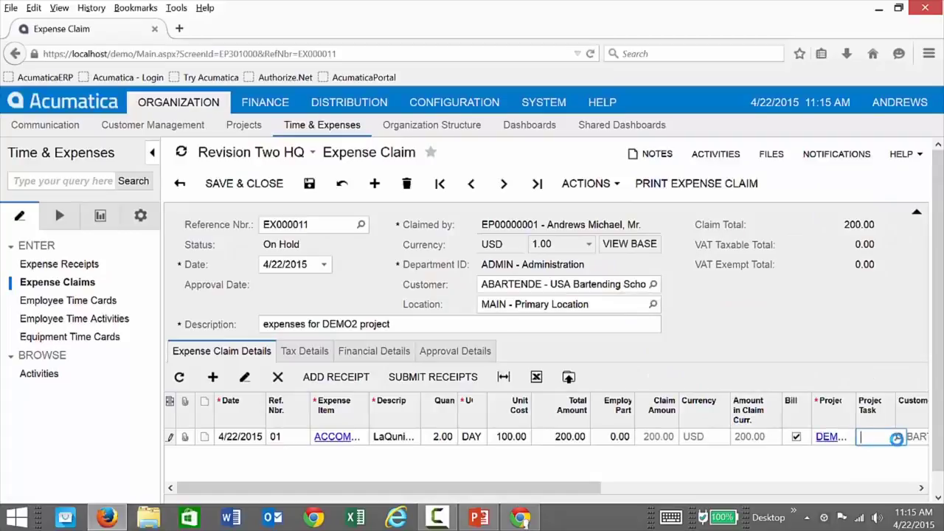
click(896, 438)
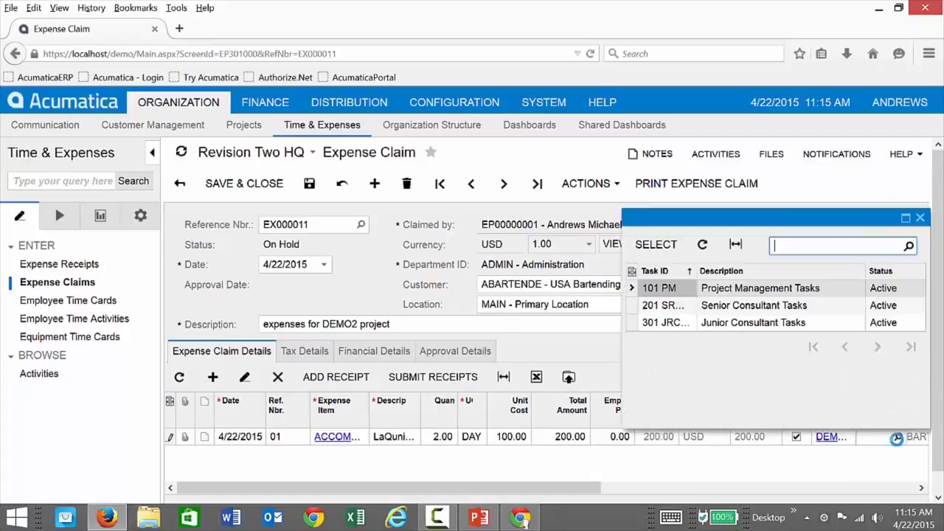
double_click(667, 289)
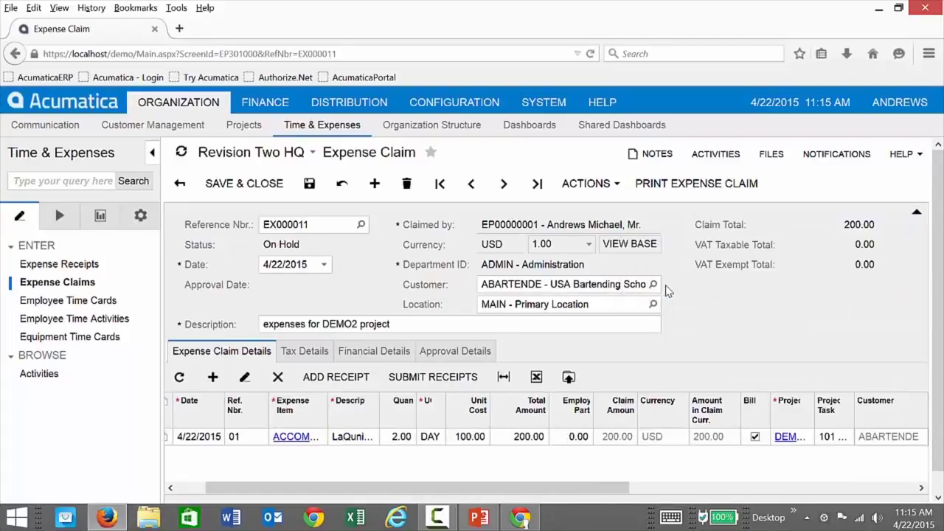
Set the line's expense account to 63200 Travel and save claim EX000011.
key(Tab)
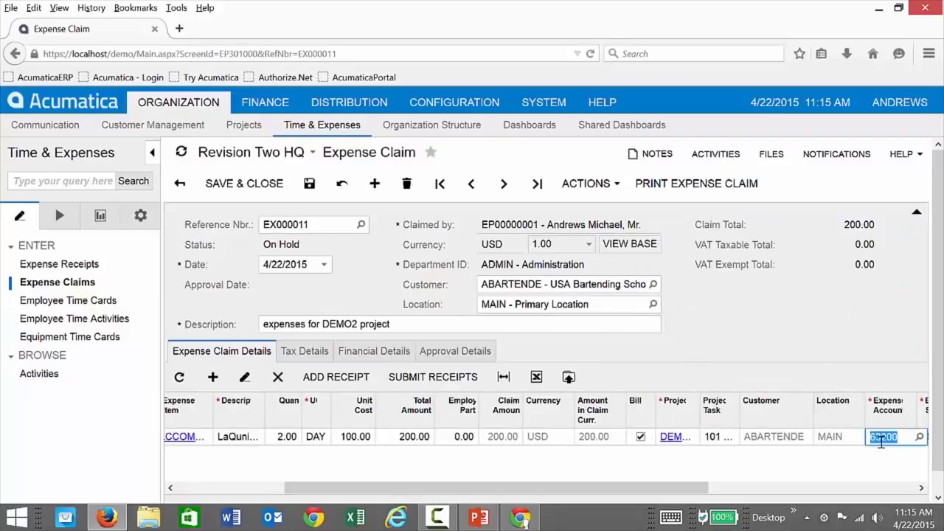
click(919, 436)
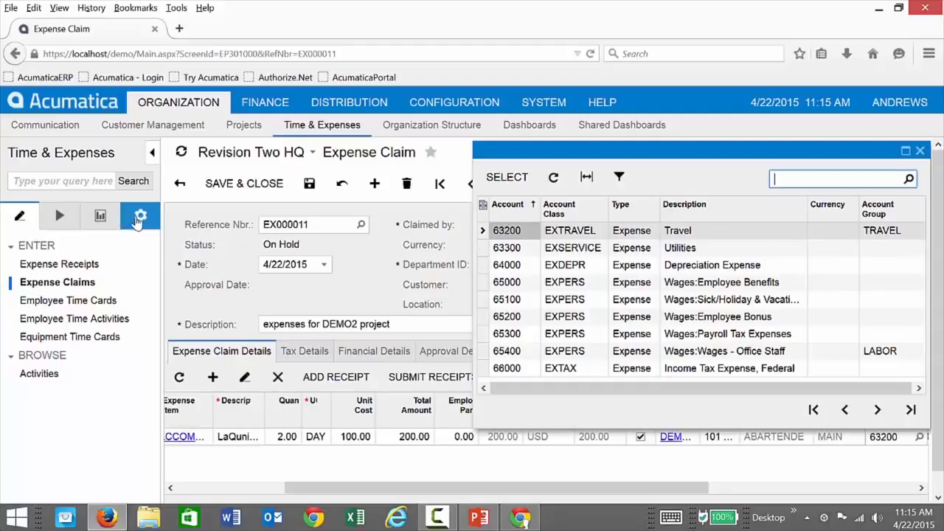
click(920, 151)
drag(673, 491, 509, 475)
click(308, 184)
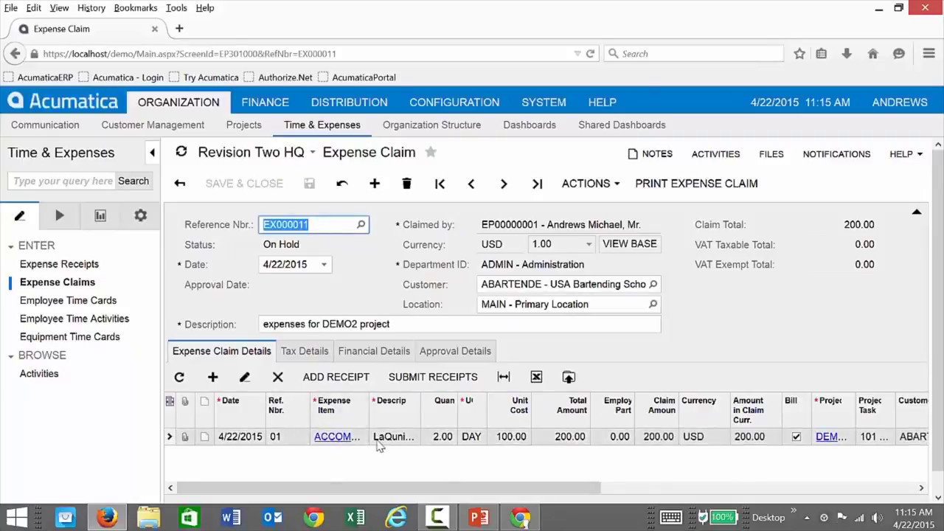
Submit, approve and release expense claim EX000011 (200.00 total), then go back to DEMO2.
click(604, 185)
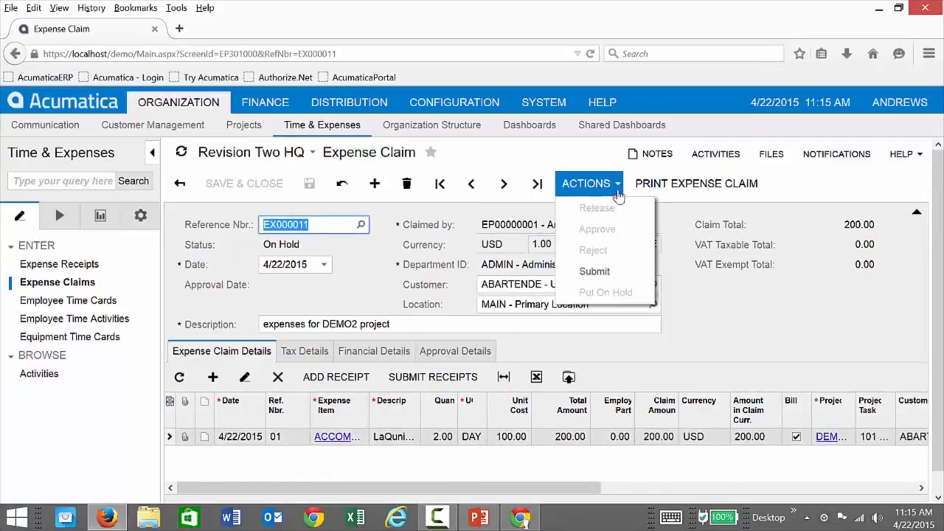
click(599, 271)
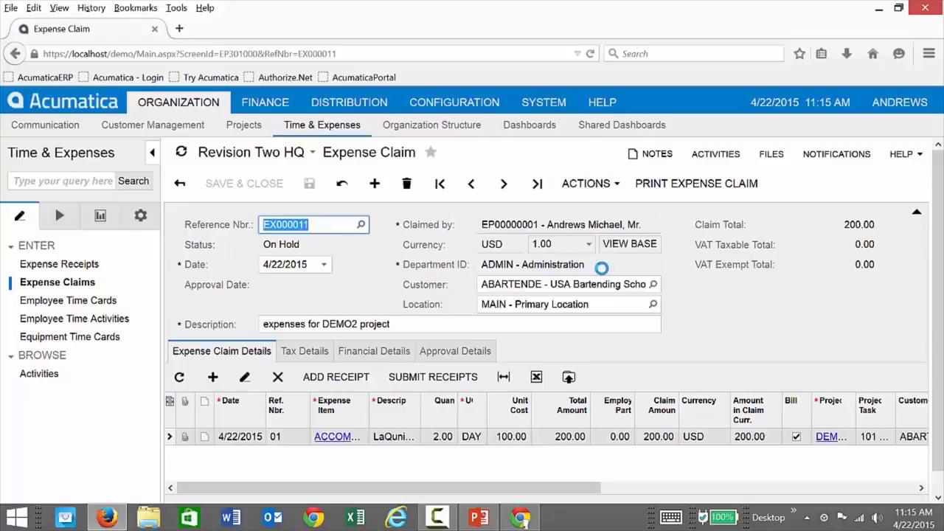
click(594, 188)
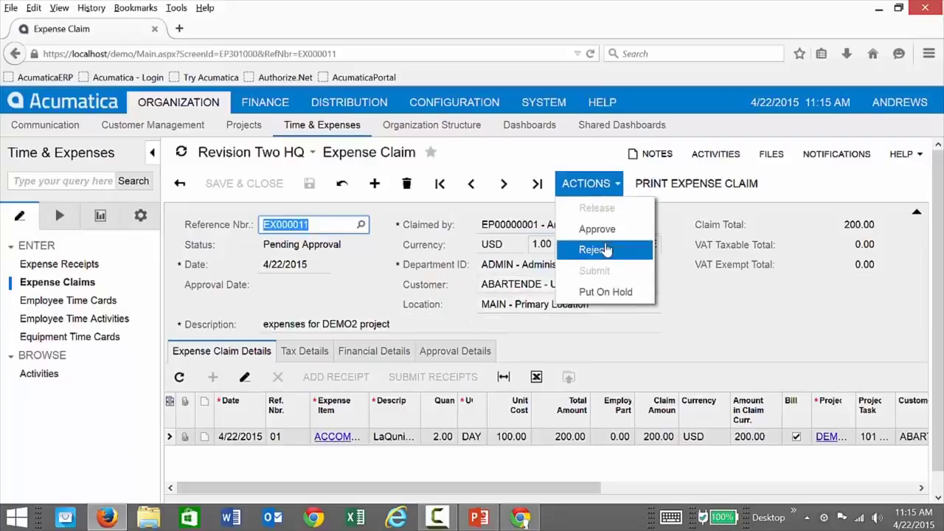
click(597, 228)
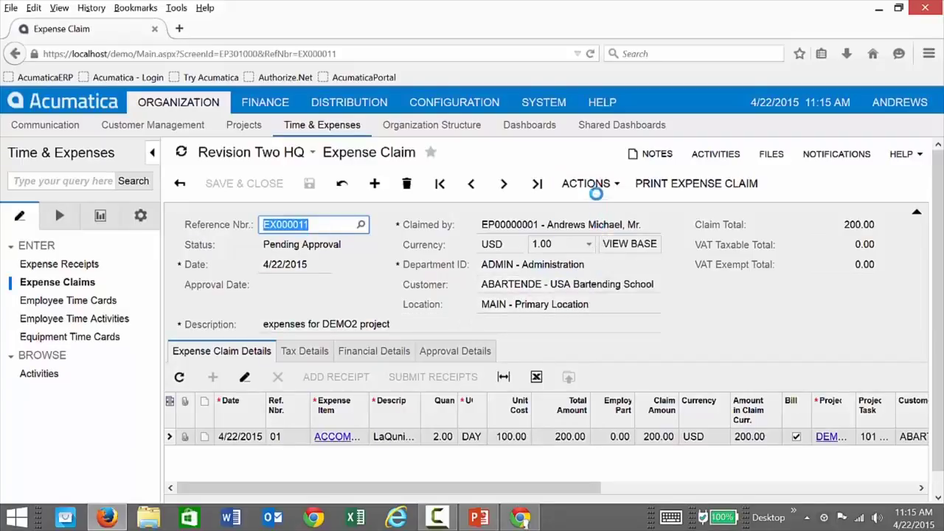
click(592, 185)
click(594, 205)
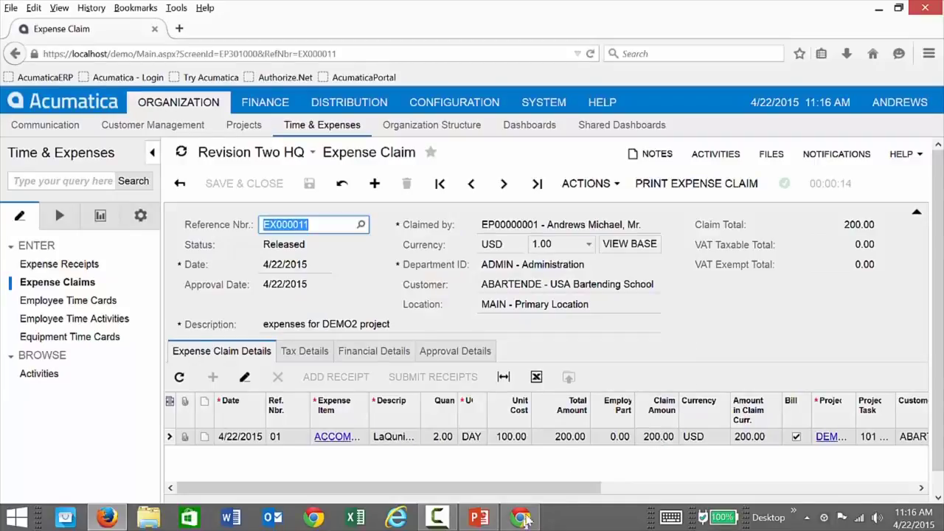
click(519, 516)
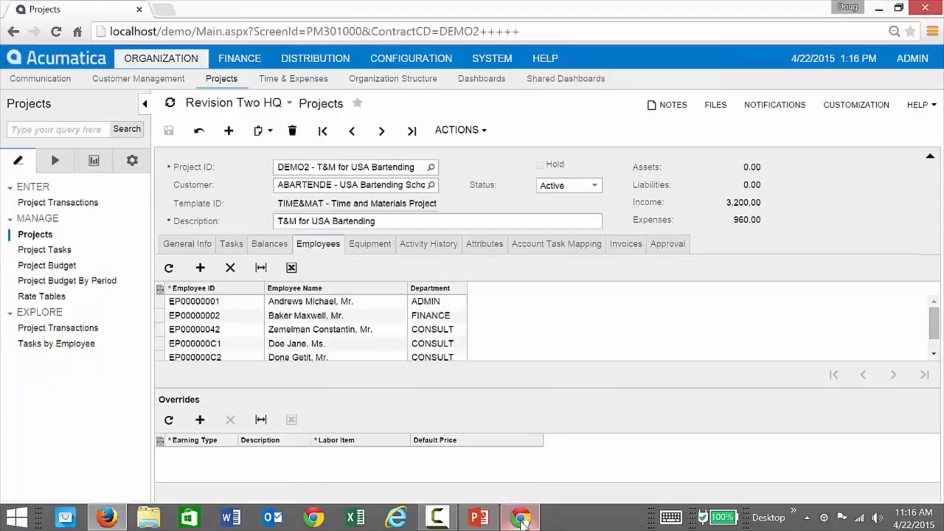
Refresh DEMO2's Balances to confirm 200.00 actual travel and 1,160.00 total expenses.
click(269, 247)
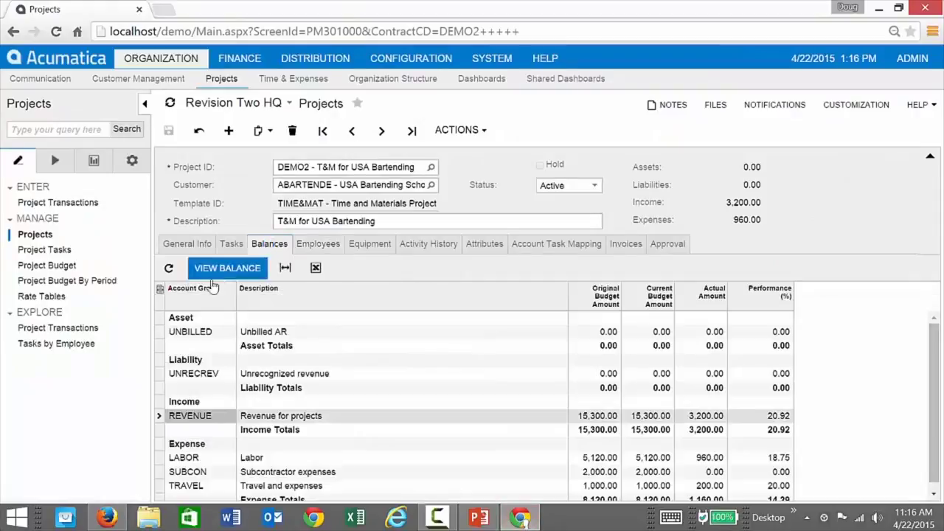
click(170, 269)
scroll(442, 400, down, 1)
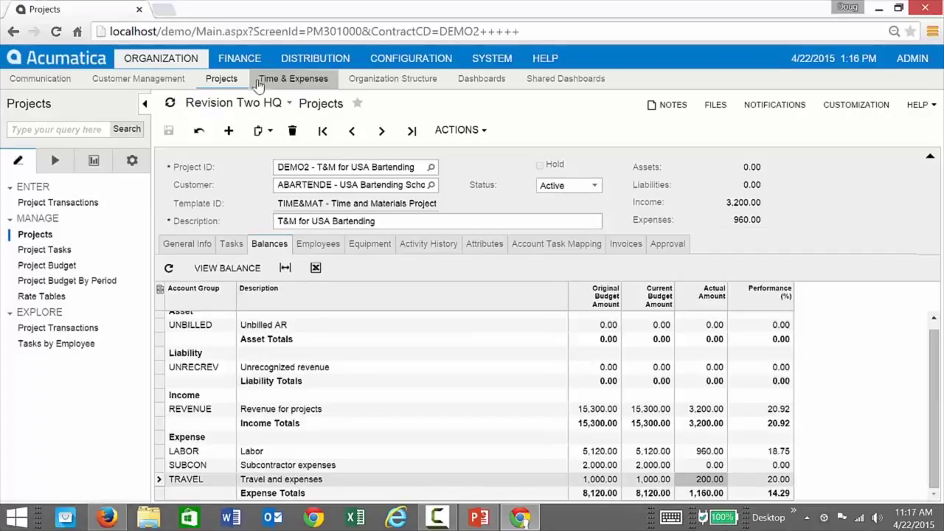
click(319, 65)
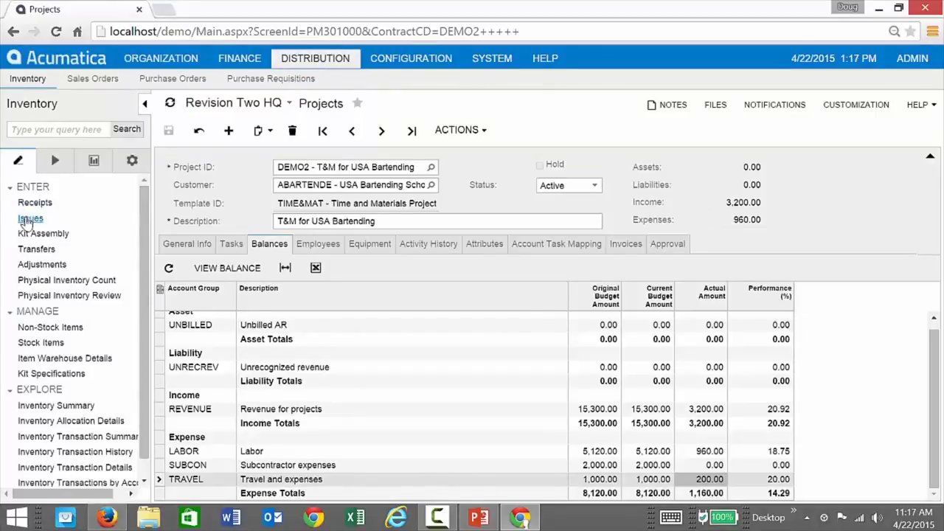
Open a new inventory Issue described 'issue laptop comupter to DEMO2 roject' and add a line.
right_click(26, 218)
click(55, 249)
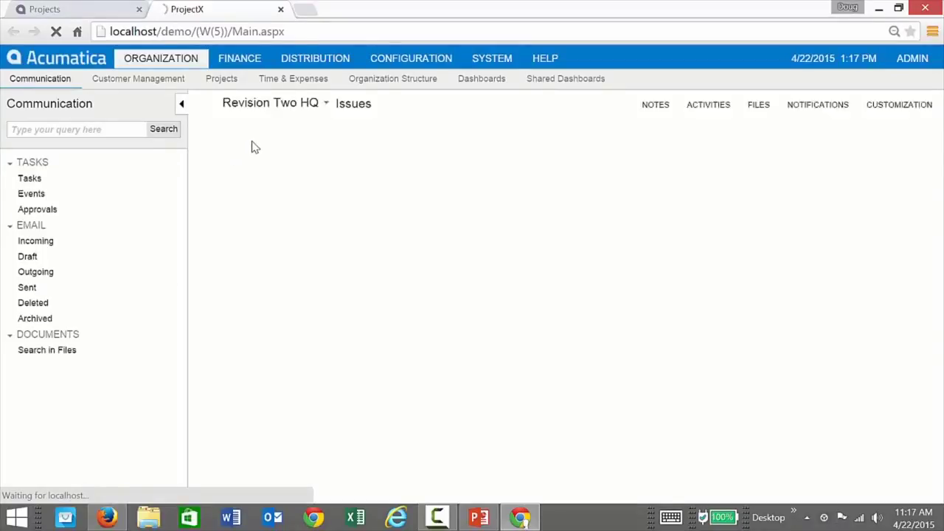
click(460, 204)
text(I)
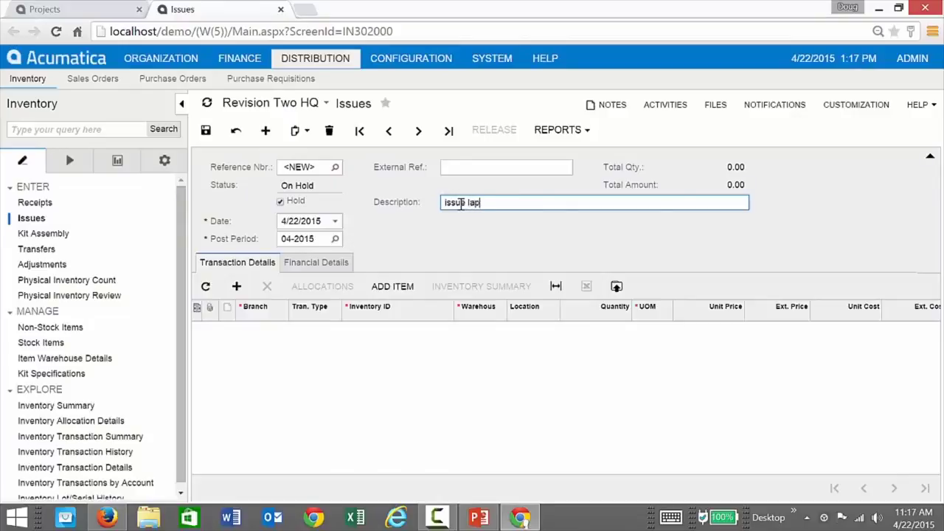
text(ssue laptop comupter to DEMO2 roject)
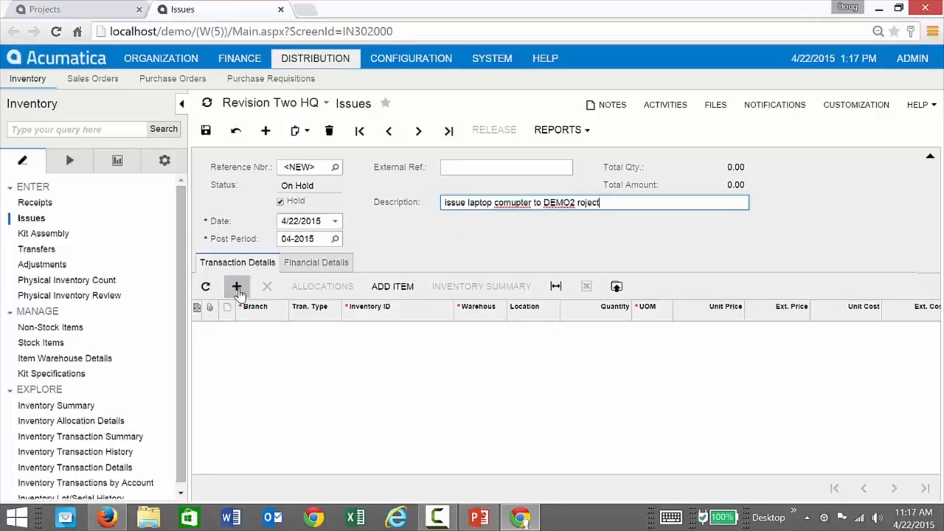
click(236, 286)
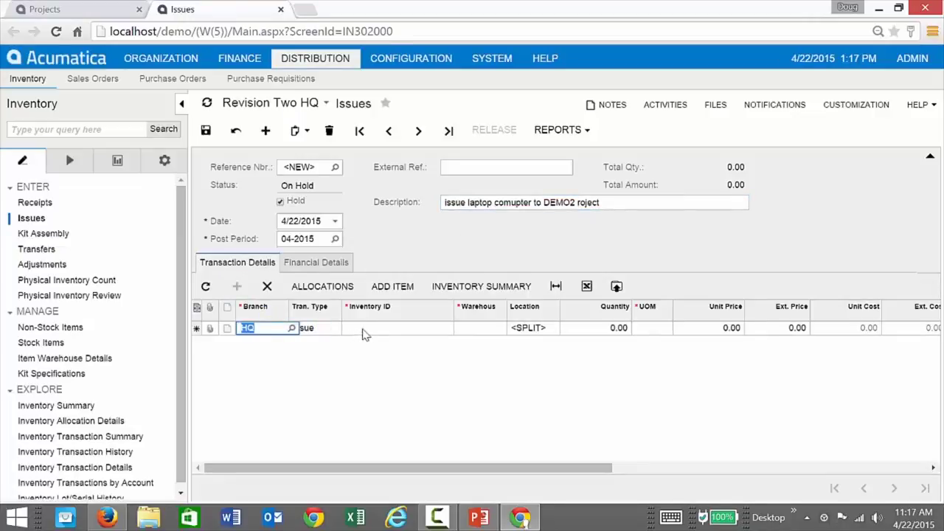
Put one AACOMPUT01 Acer Laptop Computer on the issue line, quantity 1.
click(362, 330)
click(454, 330)
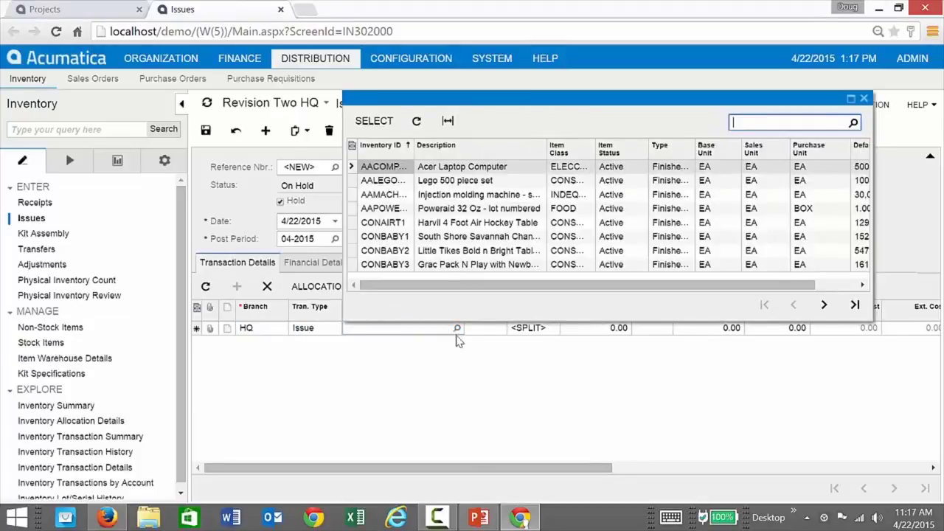
click(407, 169)
double_click(408, 168)
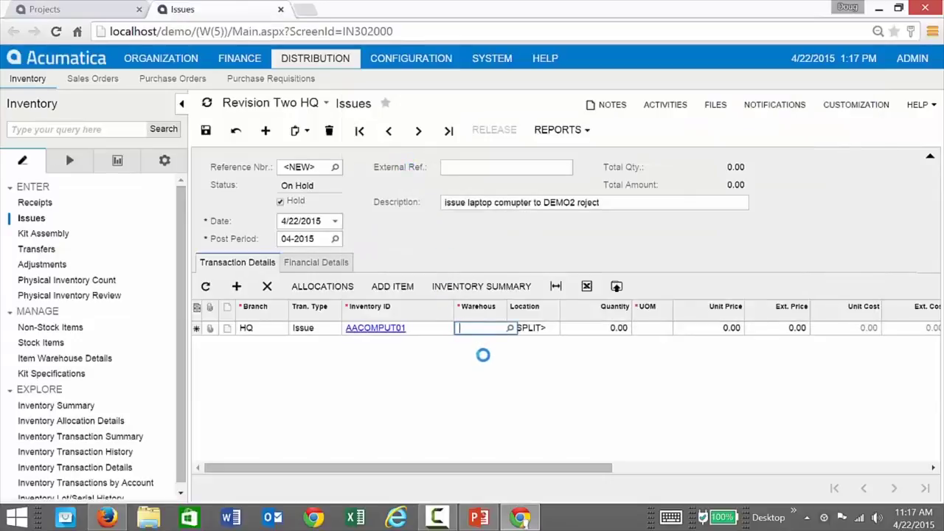
key(Tab)
key(Tab)
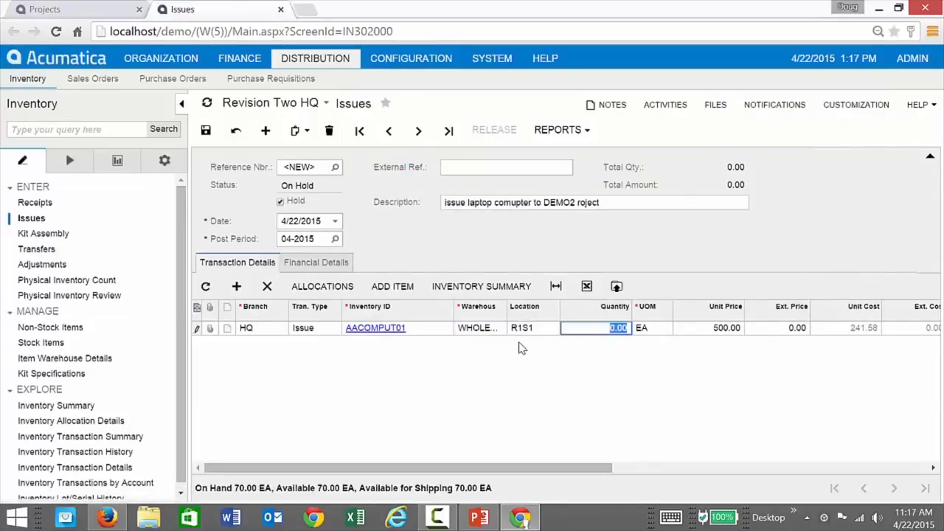
text(1)
key(Tab)
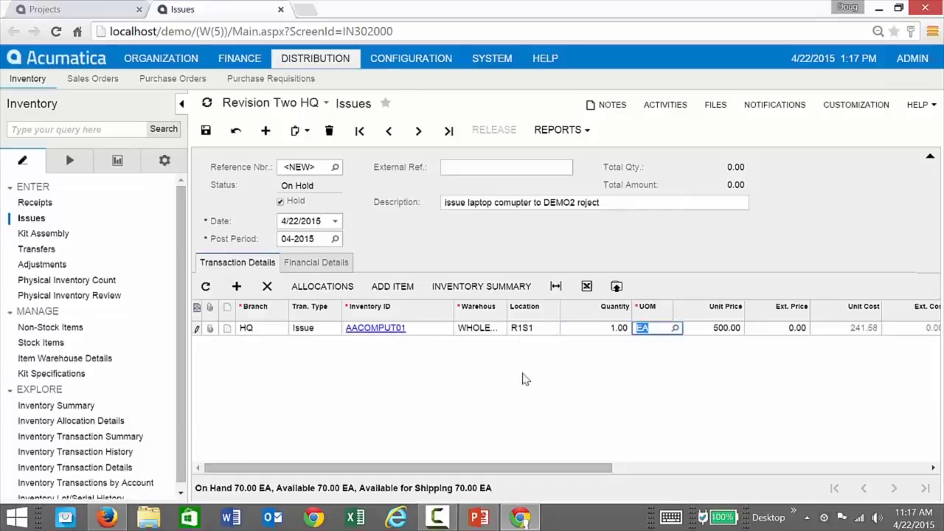
drag(502, 468, 768, 467)
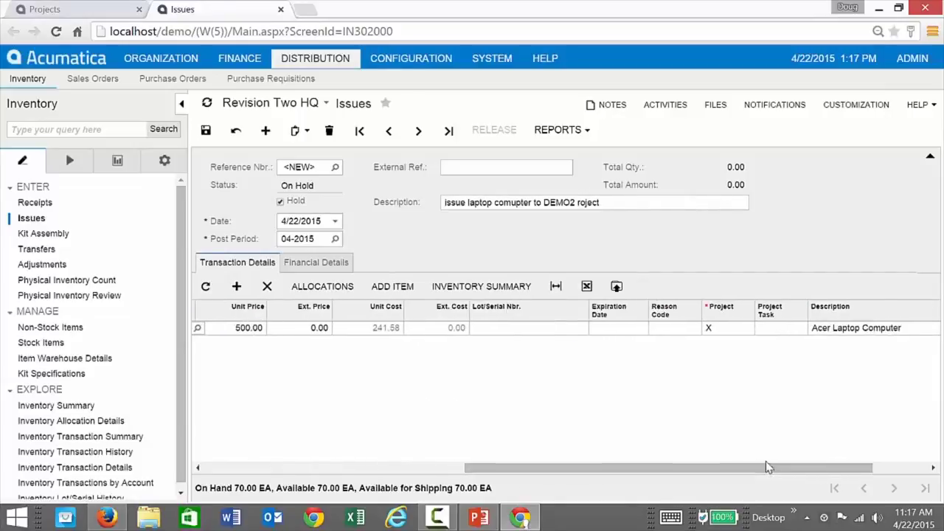
Charge the line to project DEMO2, task 101 PM, and save issue 000771 off hold.
click(739, 328)
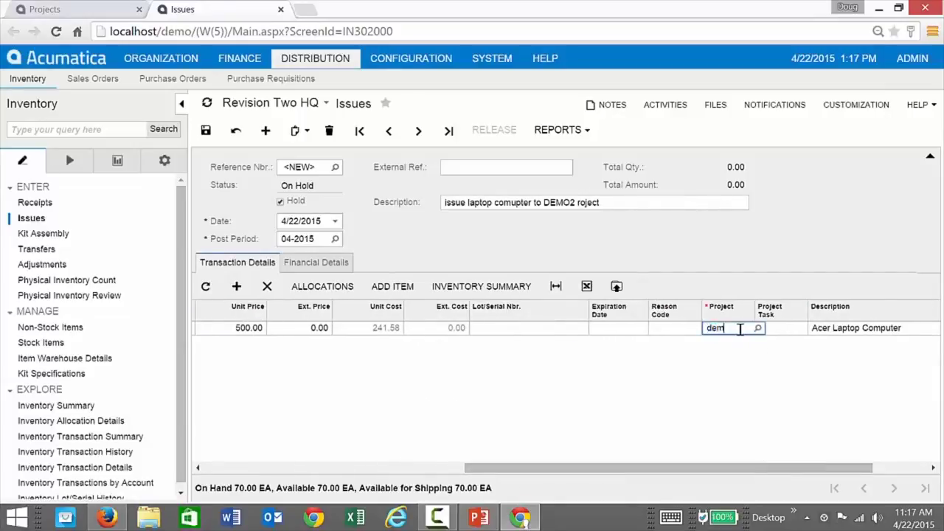
click(746, 346)
click(805, 330)
click(810, 328)
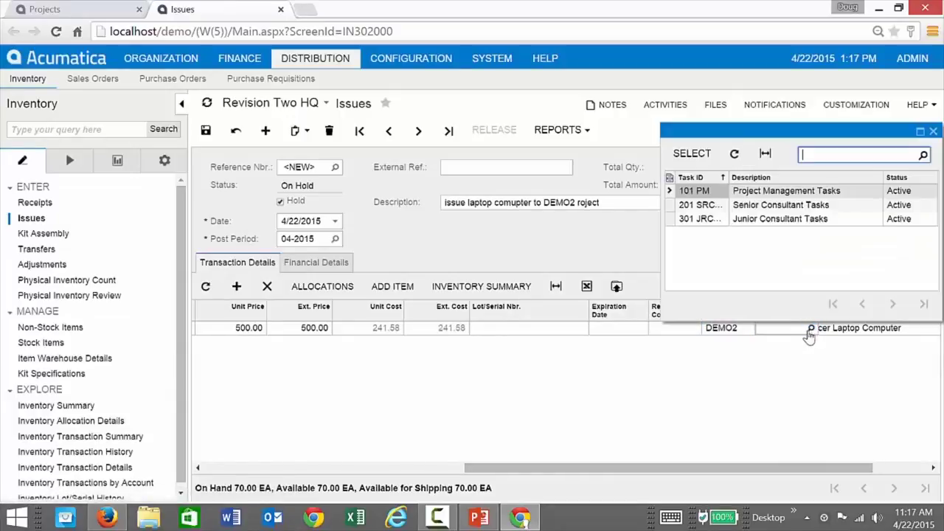
double_click(697, 191)
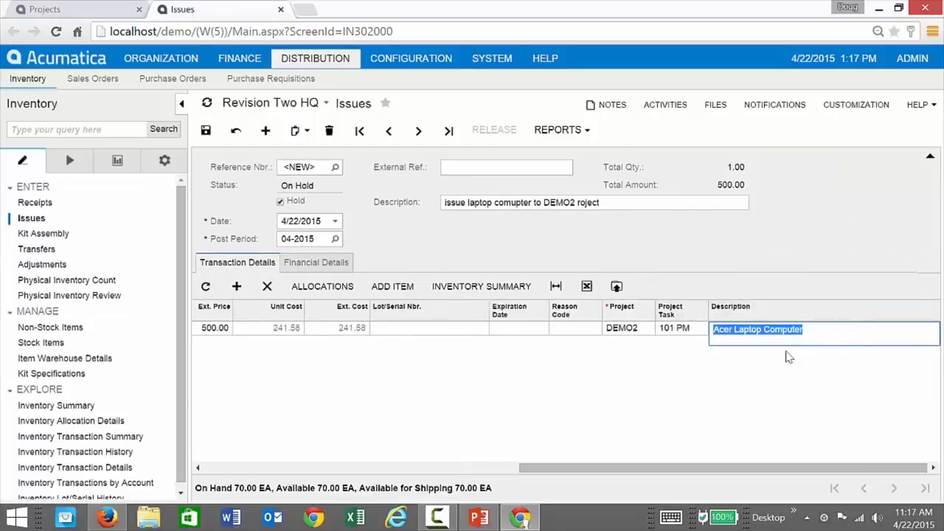
click(205, 133)
click(285, 205)
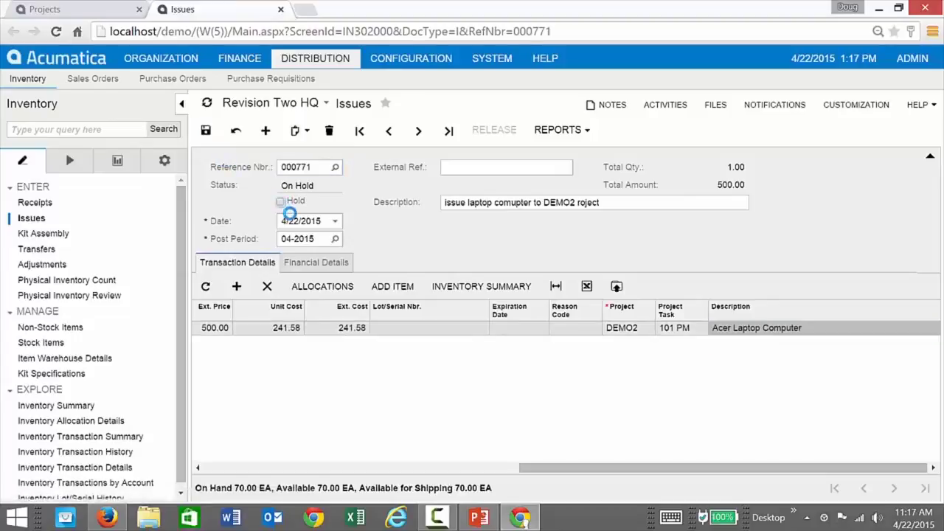
click(214, 131)
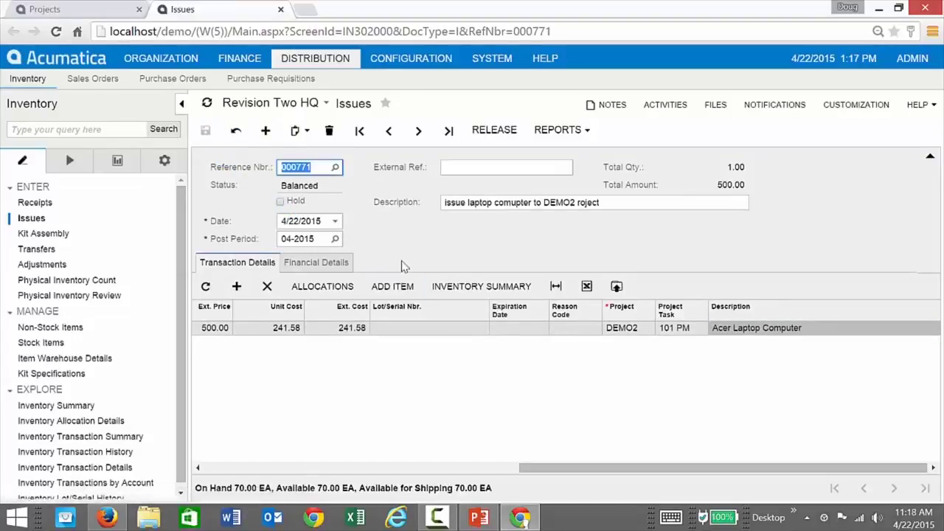
drag(520, 472, 211, 432)
Release issue 000771 and return to DEMO2's project balances.
click(498, 135)
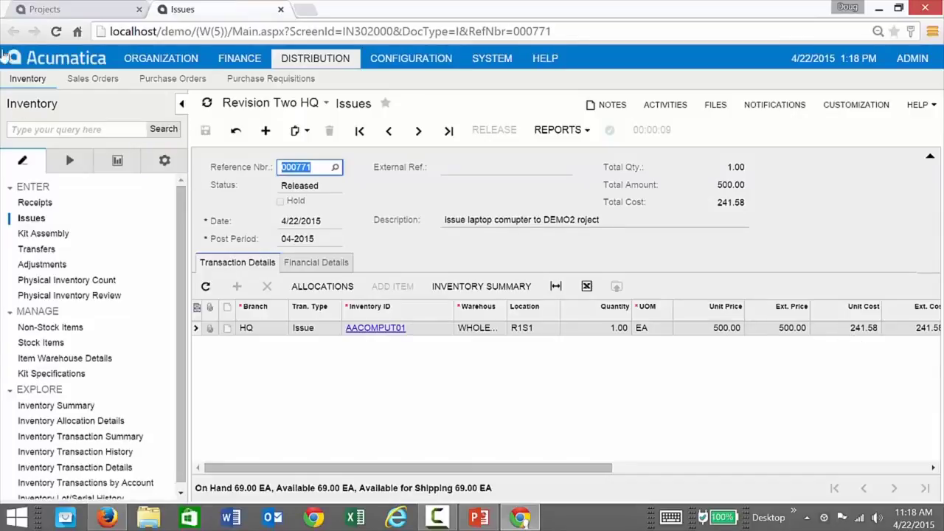
click(77, 11)
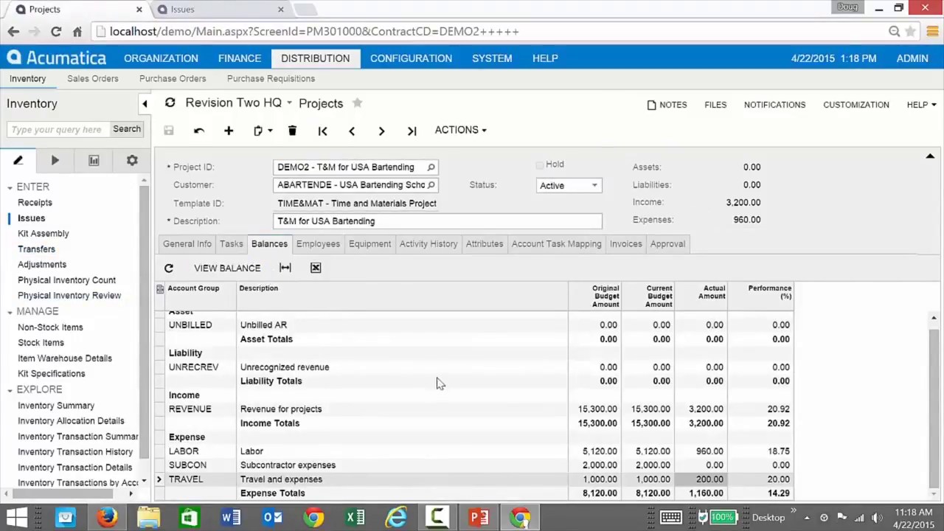
Refresh DEMO2's balances to show 1,160.00 expenses, check General Info, then return to issue 000771.
click(168, 267)
click(169, 268)
click(404, 381)
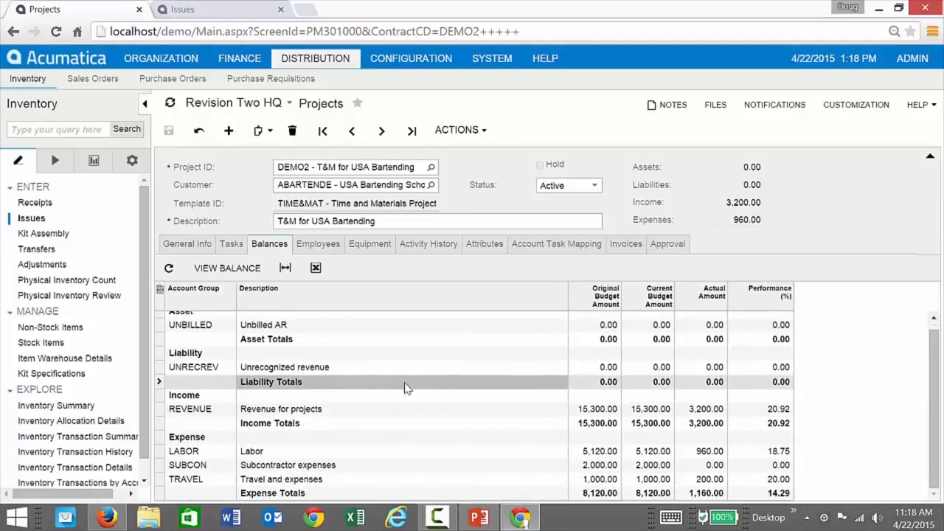
click(174, 247)
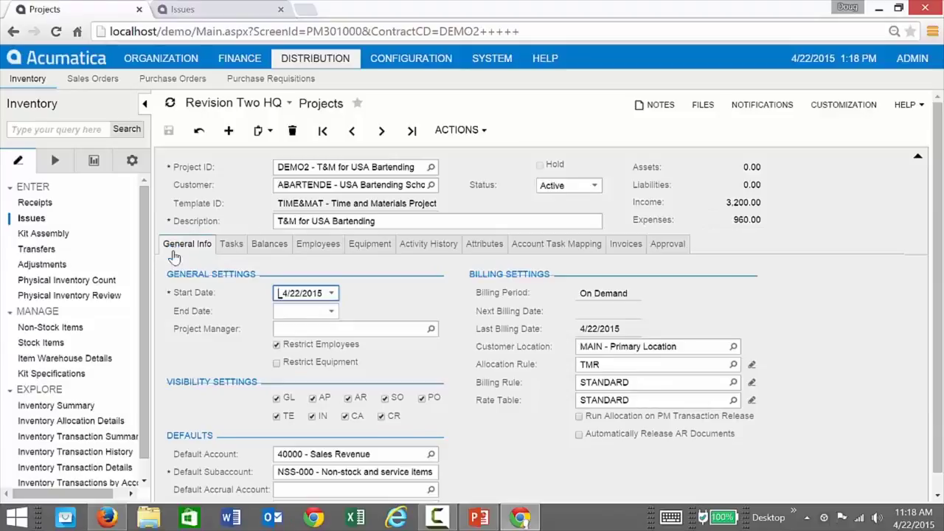
click(263, 245)
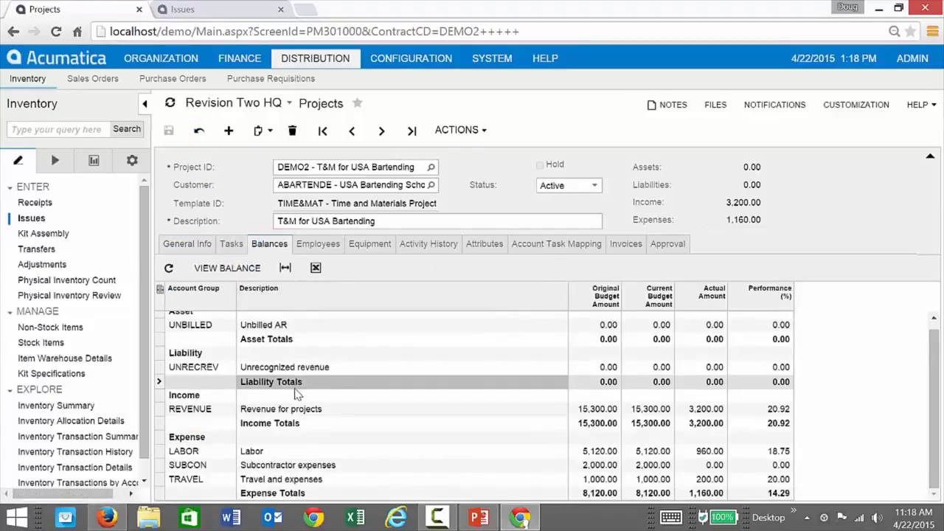
click(226, 12)
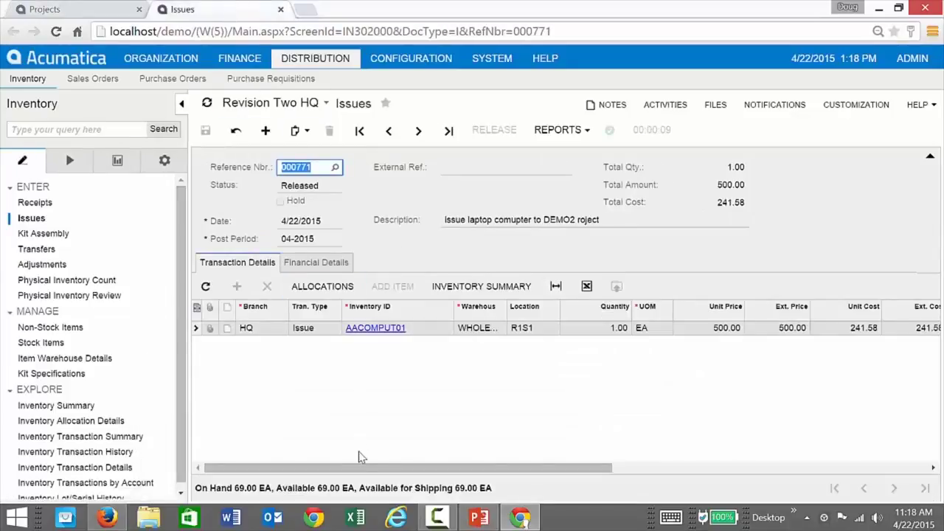
Check the issue line's reason code, then start a new issue described 'issue 2 laptops to project DEMO2'.
click(368, 468)
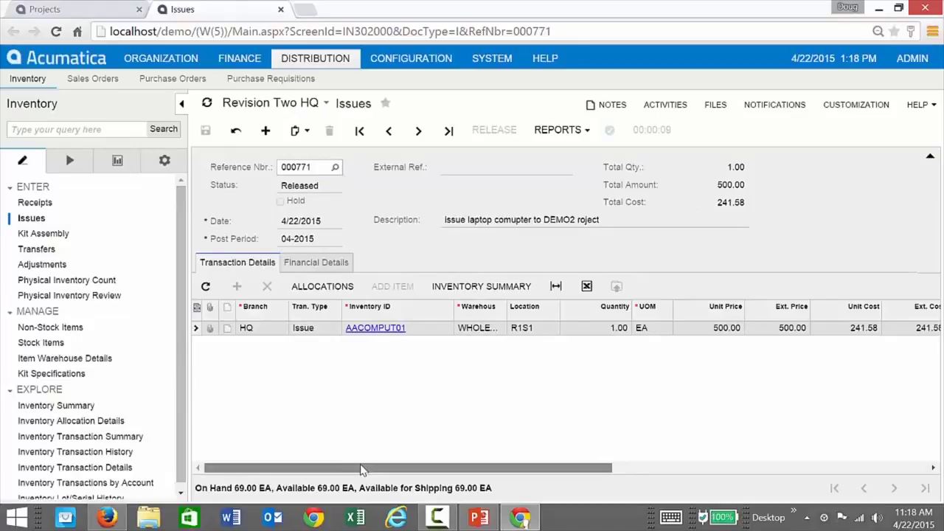
drag(363, 469, 613, 469)
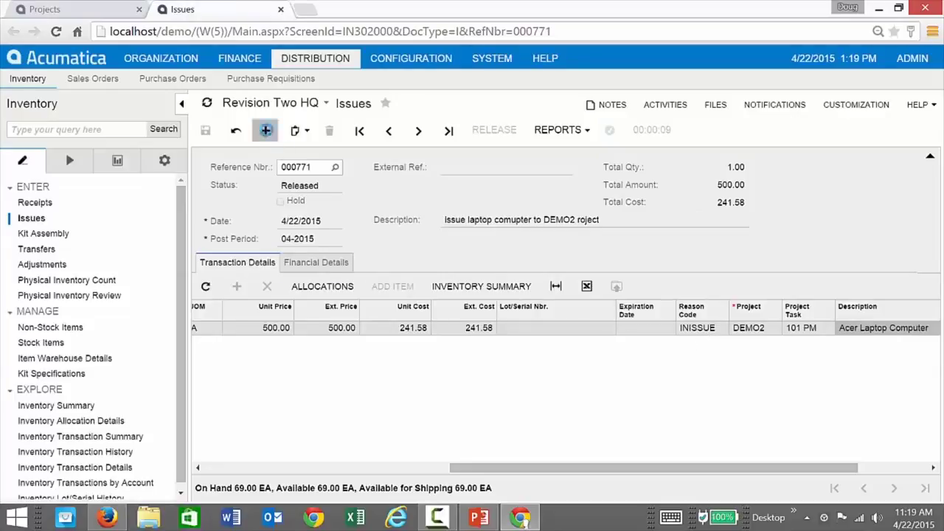
click(265, 130)
click(501, 201)
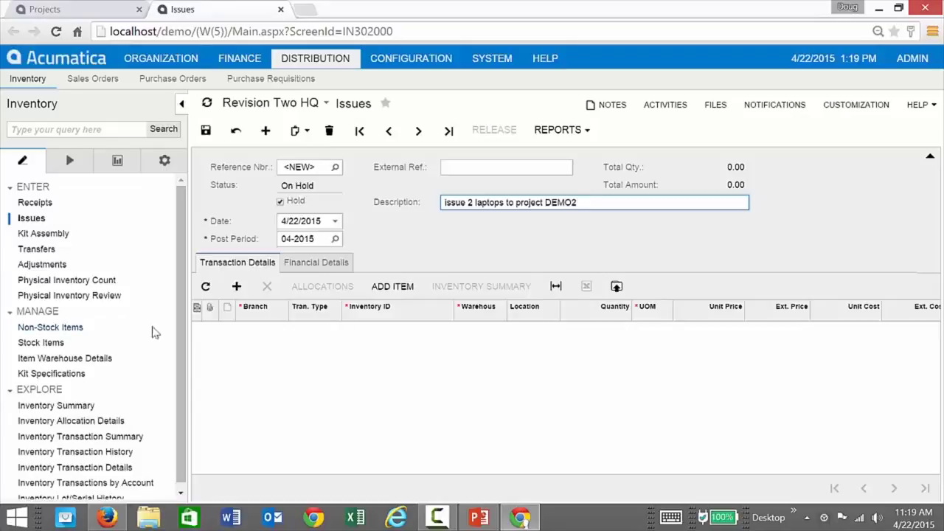
Add a line issuing two AACOMPUT01 laptops from the default warehouse location.
click(236, 286)
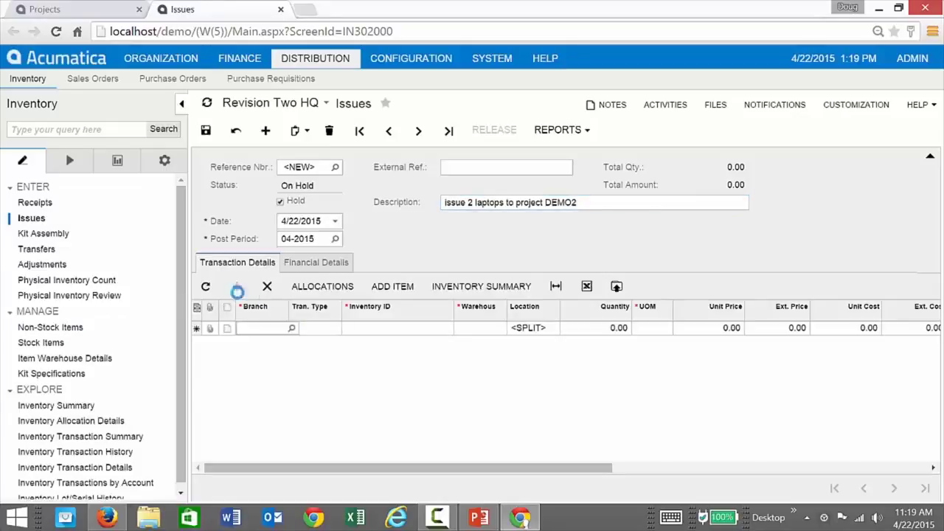
click(391, 331)
text(lp)
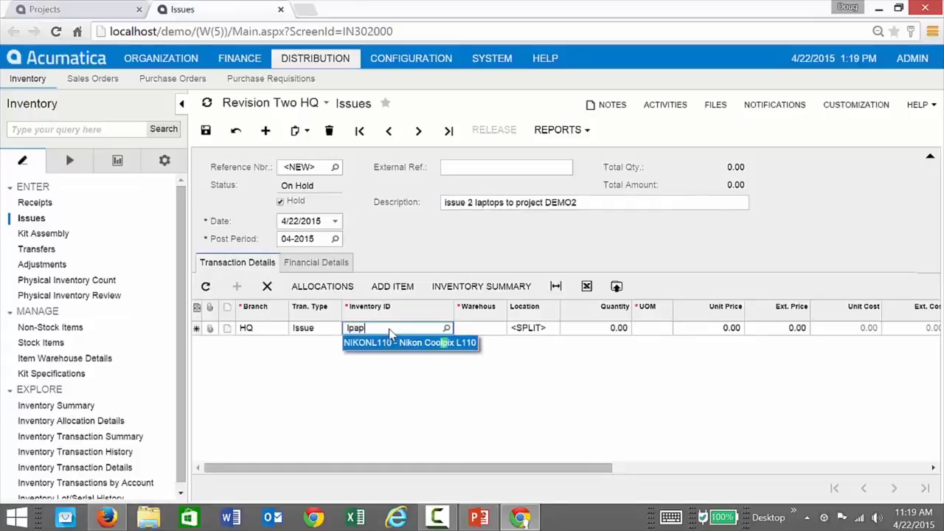
text(aplap)
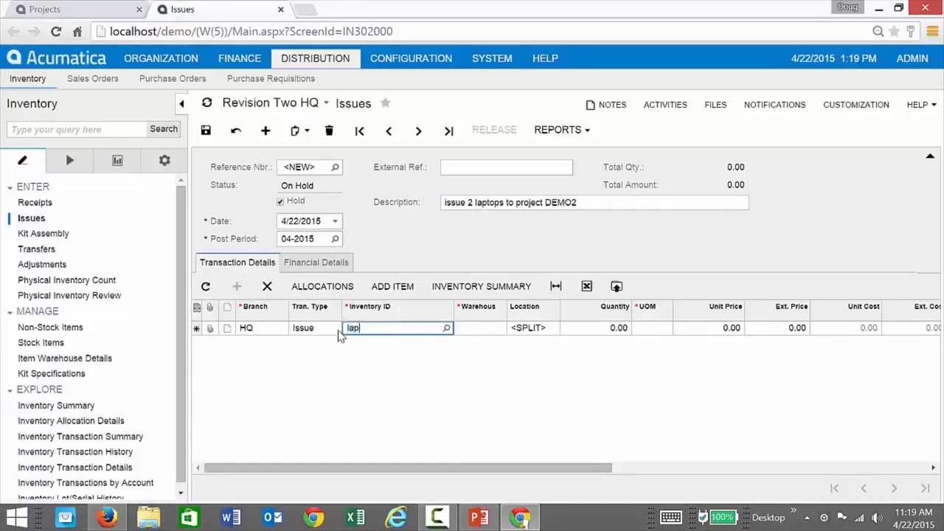
key(Tab)
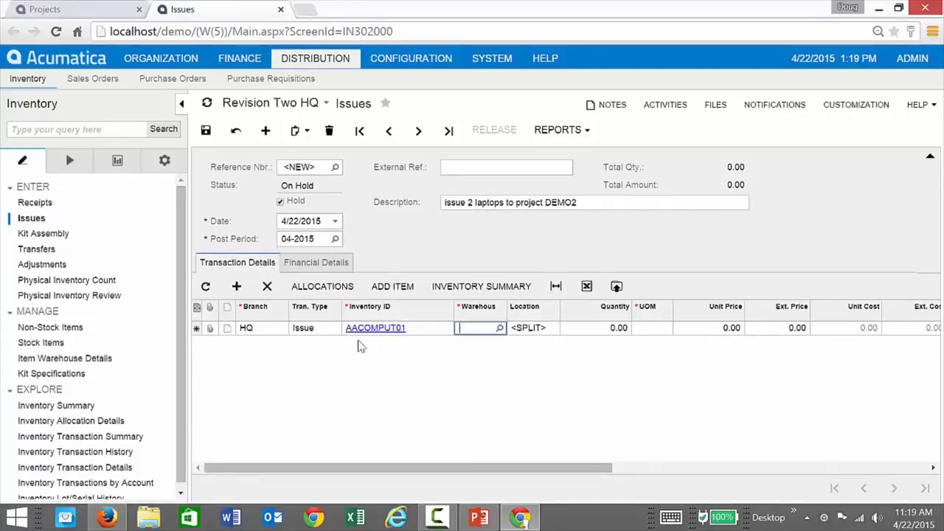
key(Tab)
text(2)
key(Tab)
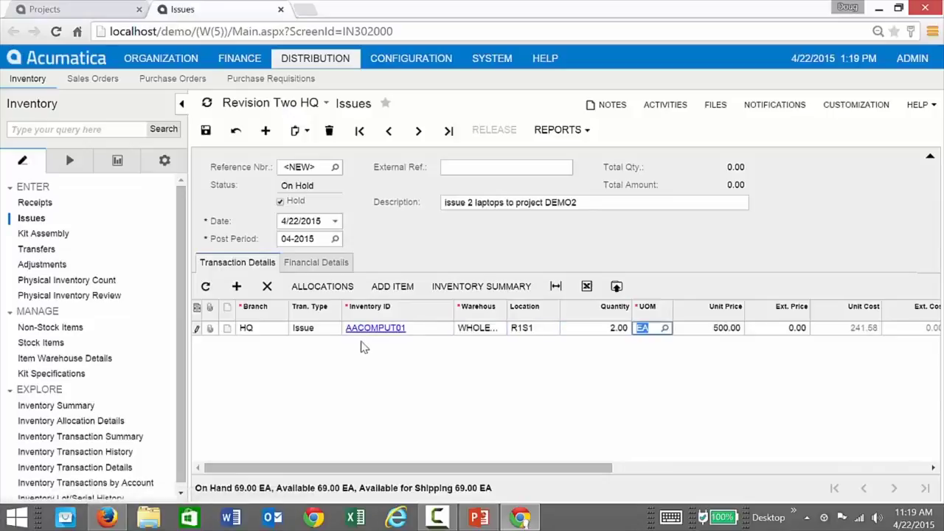
key(Tab)
key(Tab)
key(Tab)
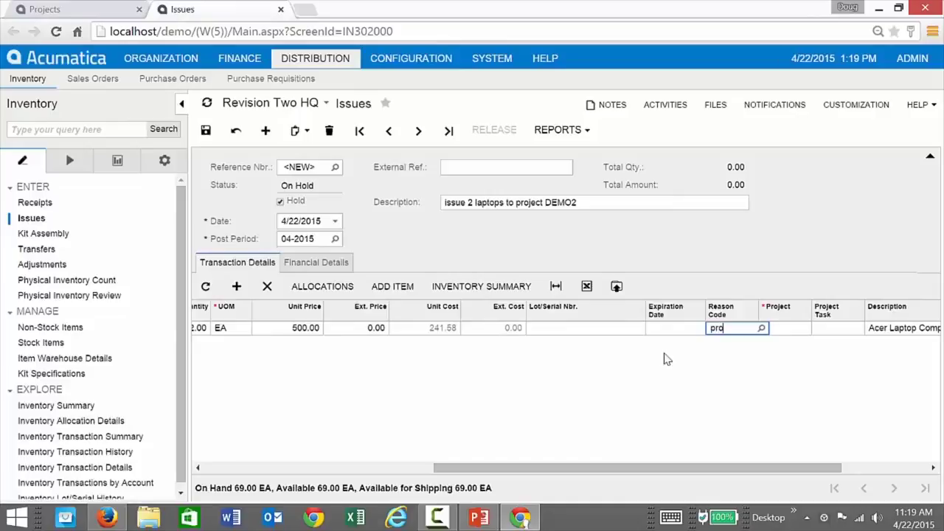
Set the line's reason code PROJECT, project DEMO2 and task 101 PM.
text(pro)
click(737, 343)
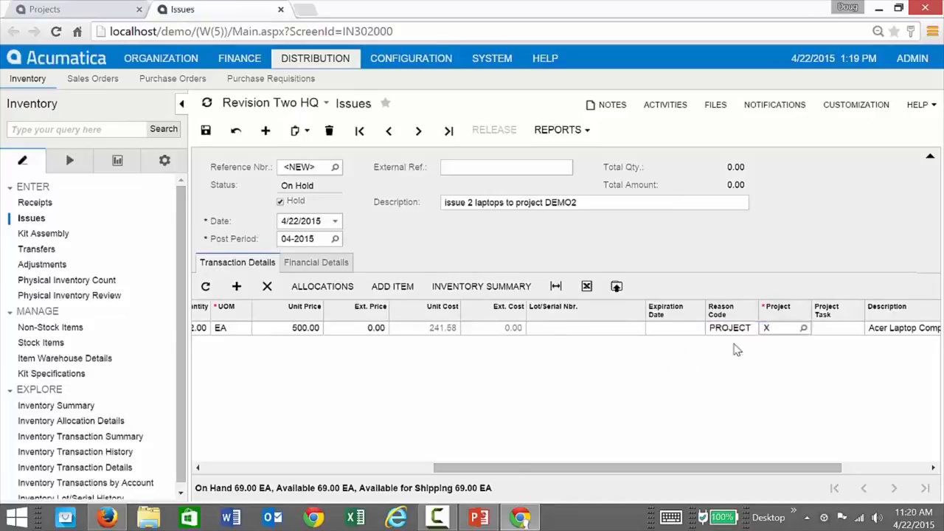
key(Tab)
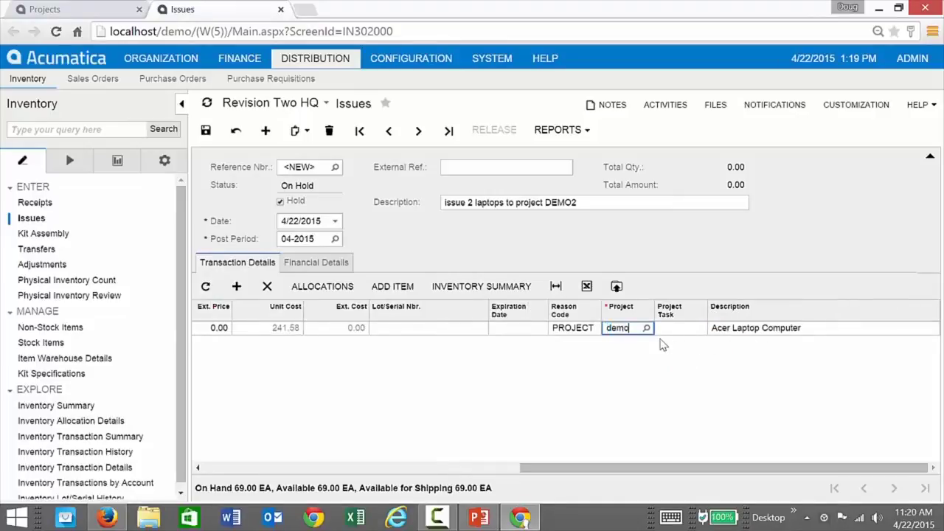
text(demo)
click(649, 345)
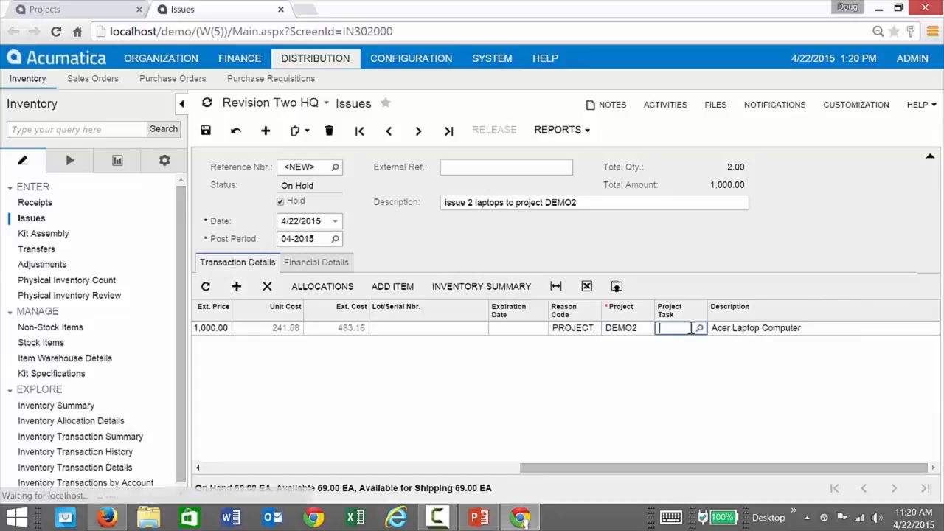
click(701, 329)
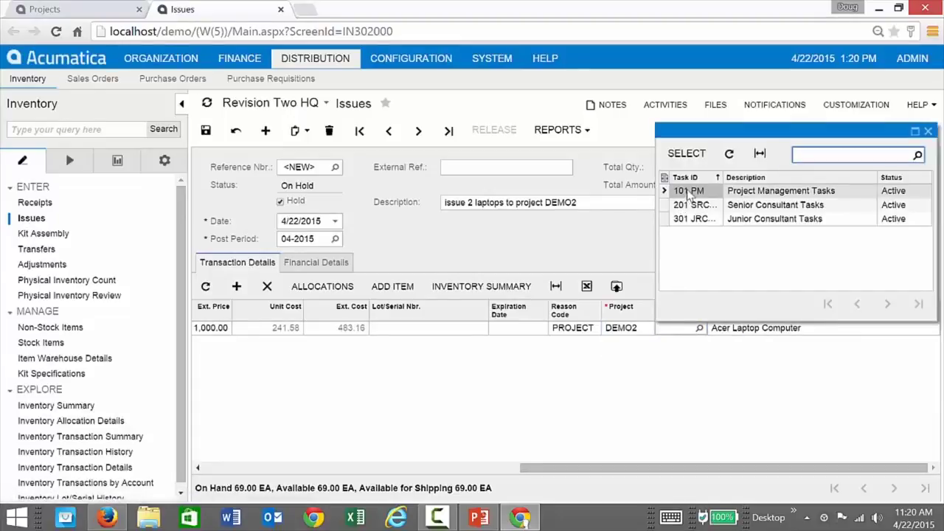
double_click(685, 185)
Save the issue off hold as 000772 and release it.
click(207, 133)
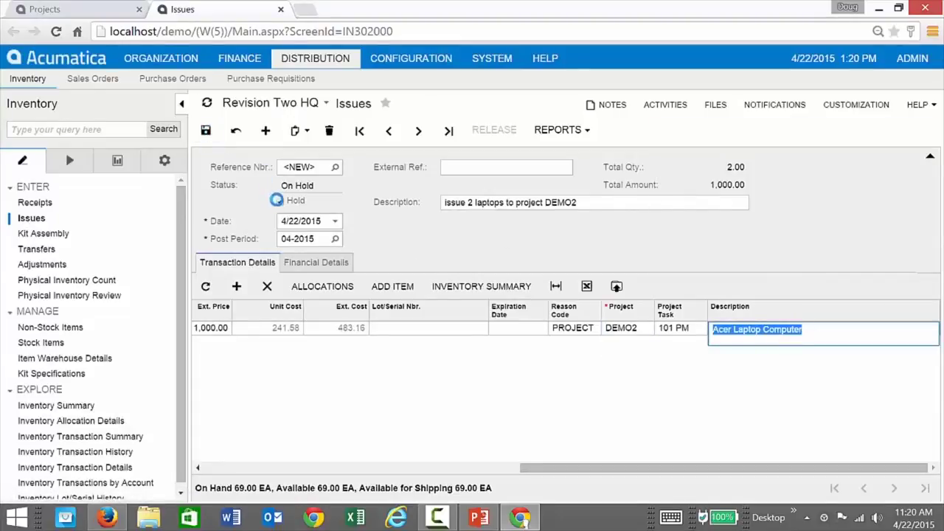
click(281, 201)
click(206, 130)
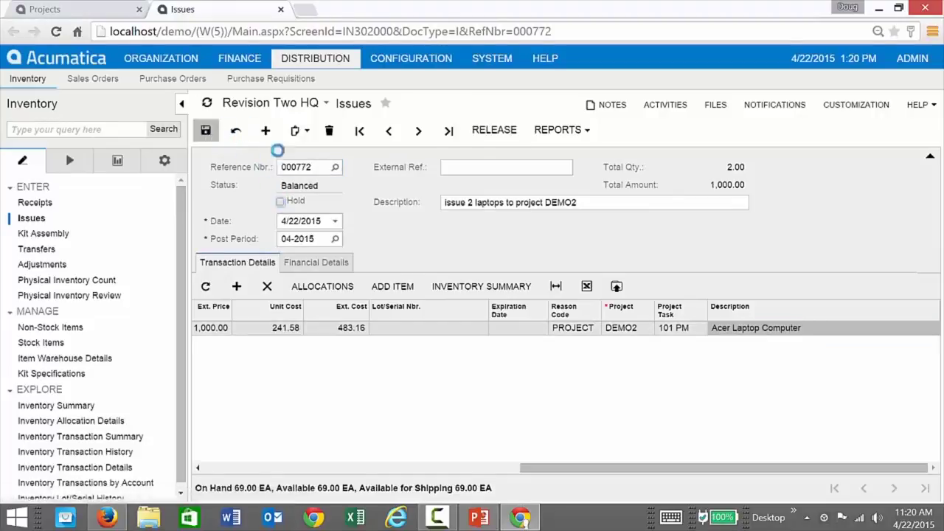
click(495, 131)
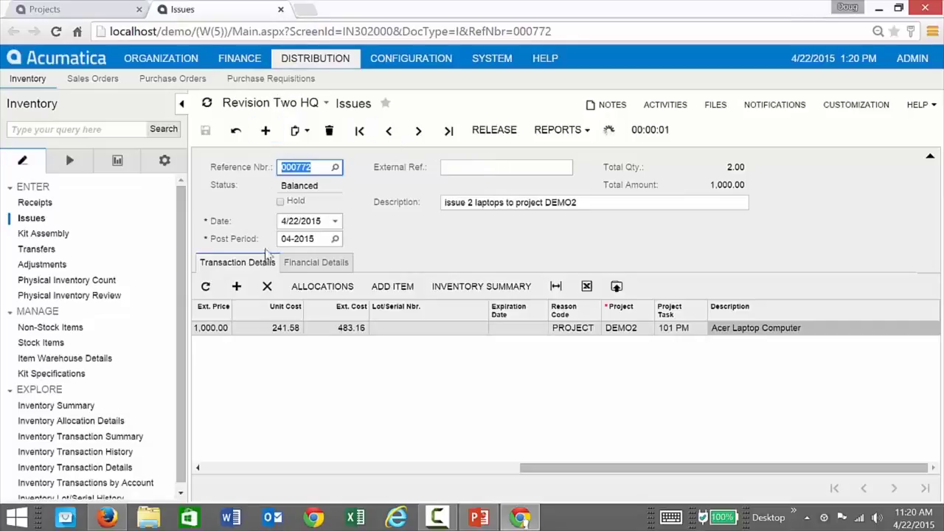
Refresh DEMO2's balances to see the 483.17 MATERIAL actual cost, then return to the laptop issue.
click(50, 10)
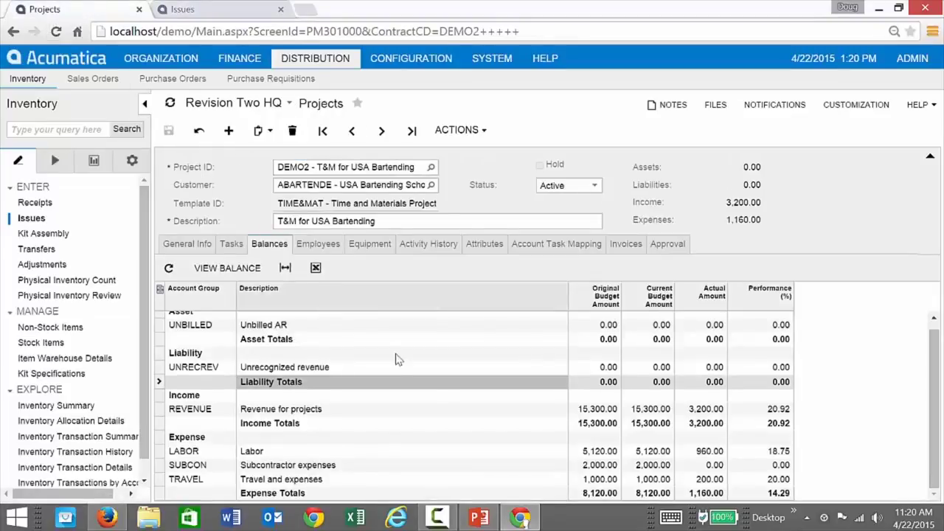
click(170, 267)
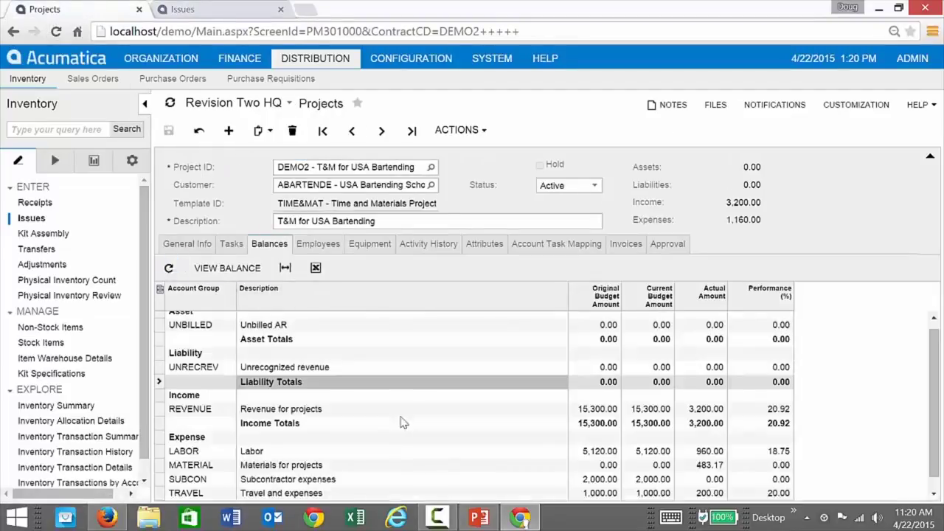
click(716, 470)
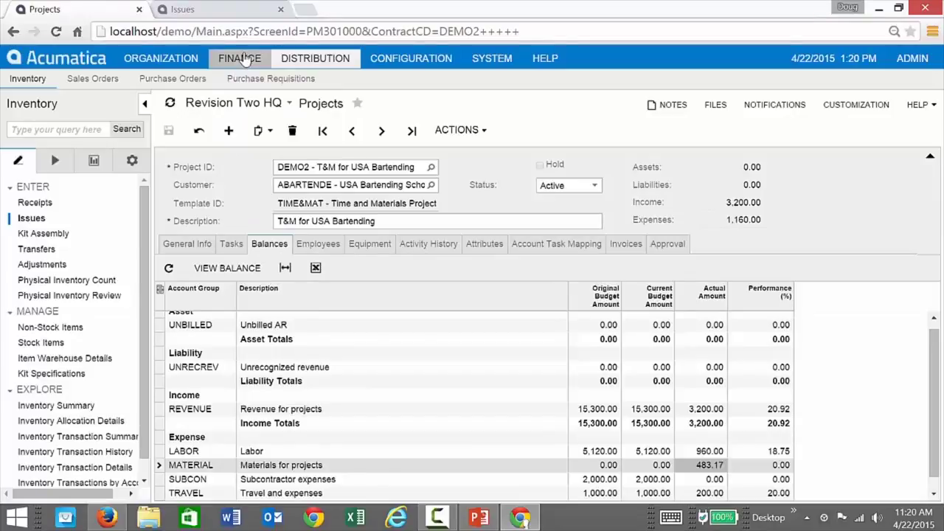
click(243, 10)
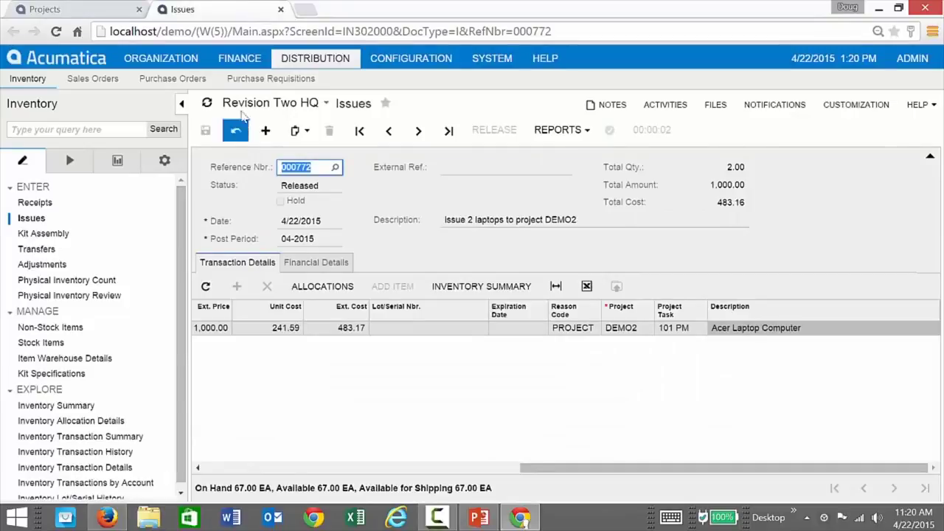
Open Accounts Payable Bills And Adjustments from Finance, then bring up the PowerPoint deck.
click(240, 59)
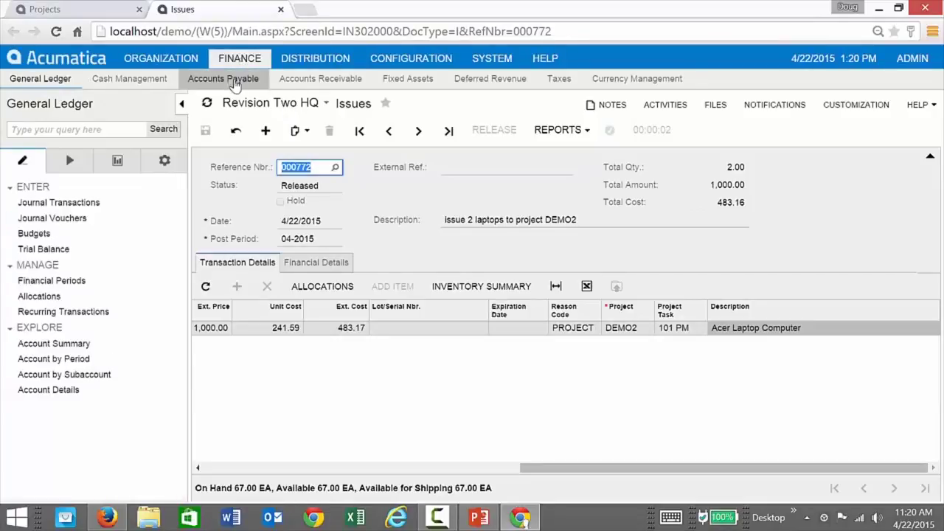
click(225, 80)
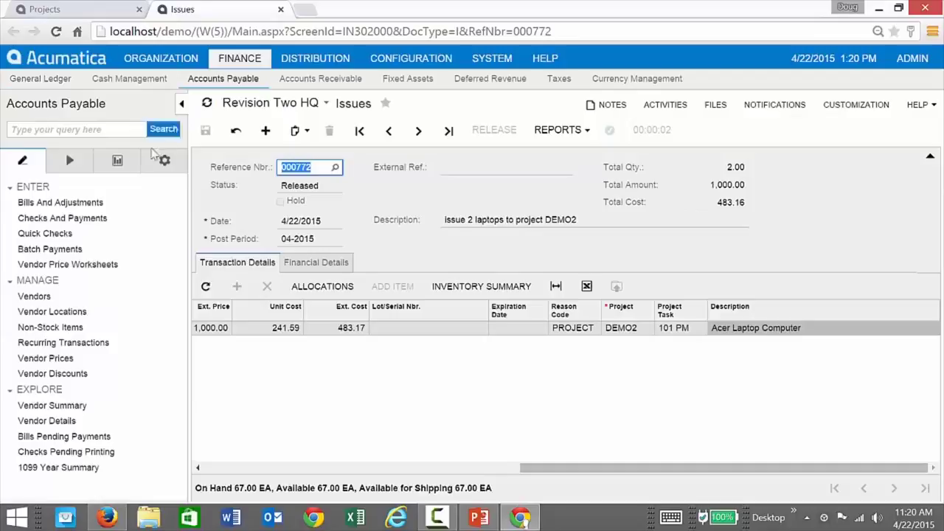
click(67, 203)
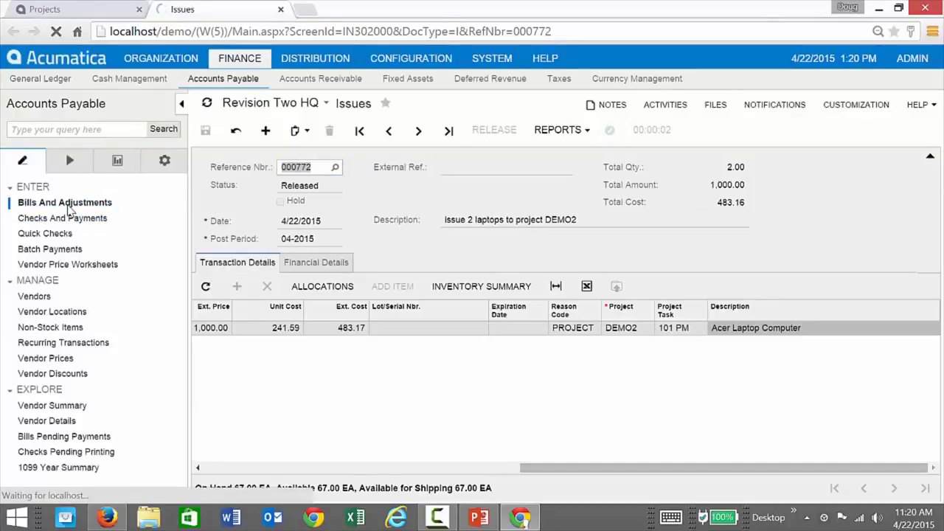
click(478, 518)
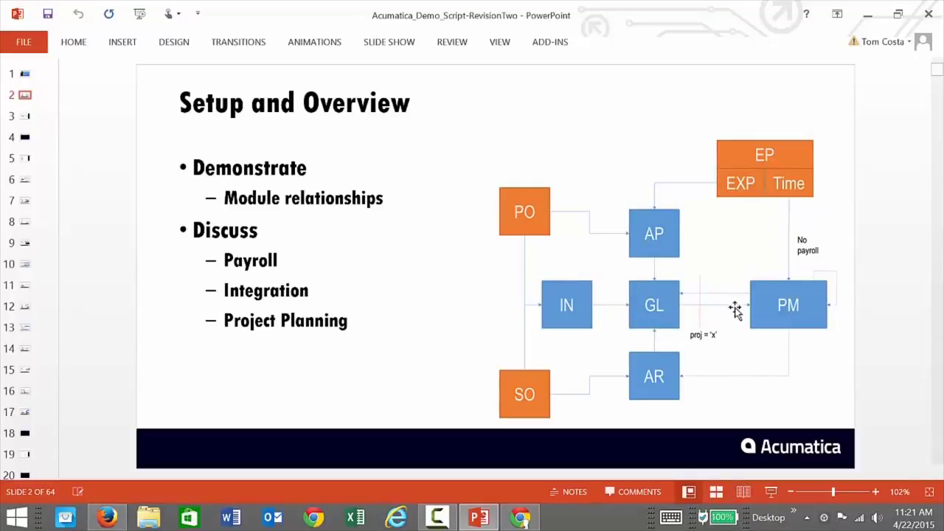
Minimize the PowerPoint deck to reveal the blank new Acumatica bill.
click(868, 14)
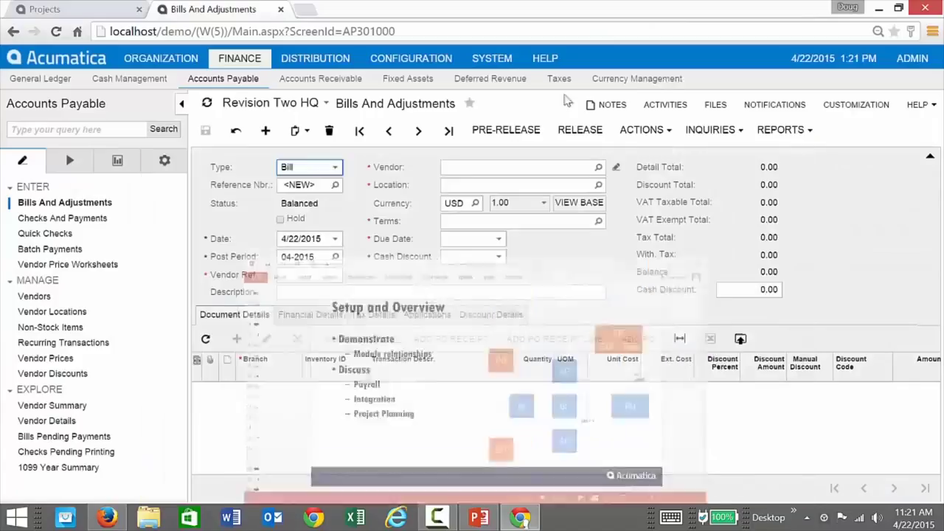
Pick PROJVEND1 from the vendor lookup, filling MAIN location and 30D terms.
click(466, 163)
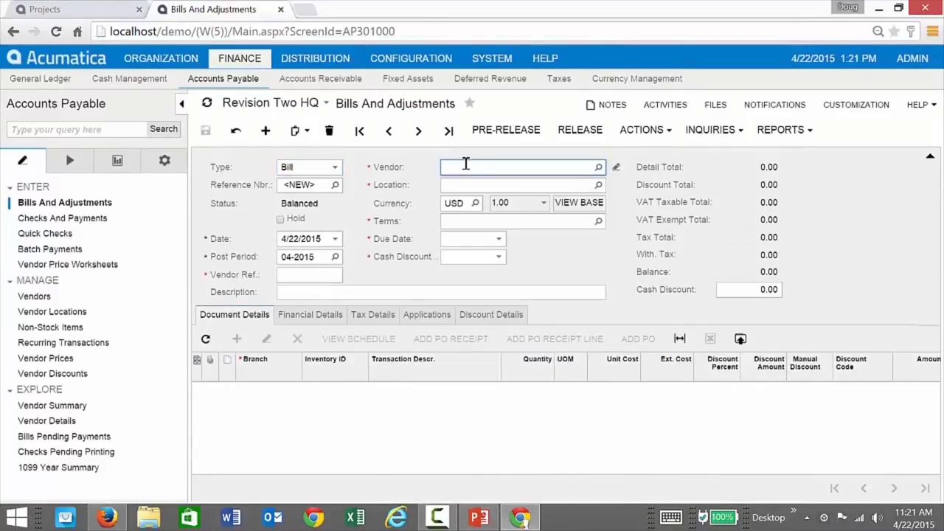
text(sub)
drag(538, 167, 435, 169)
click(597, 167)
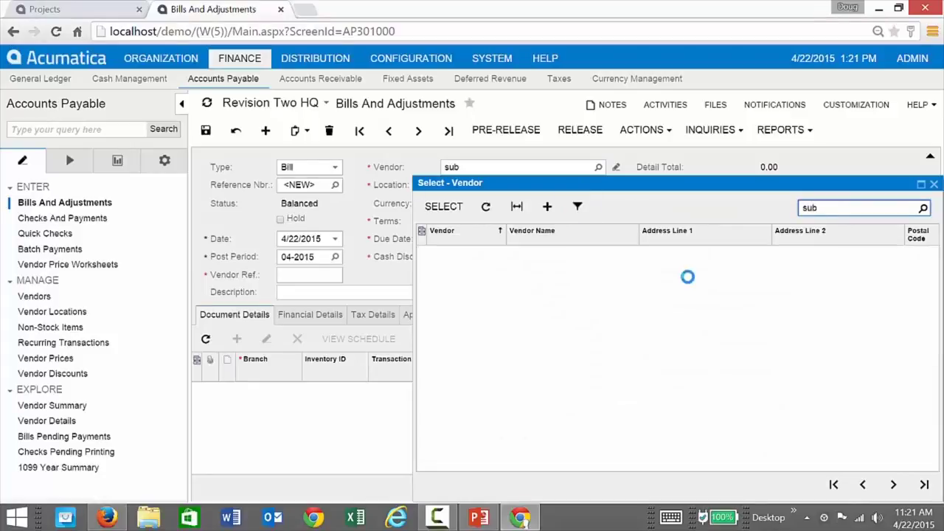
double_click(800, 209)
text(1099)
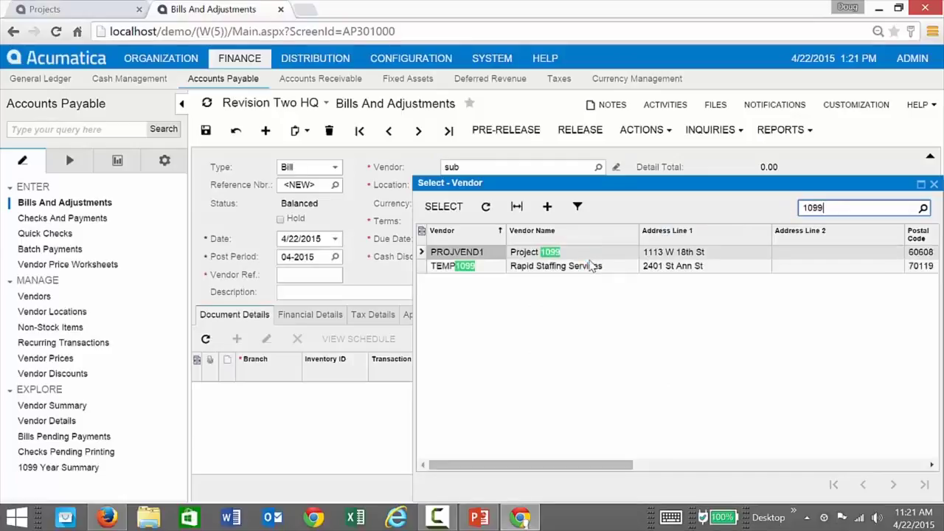
click(492, 272)
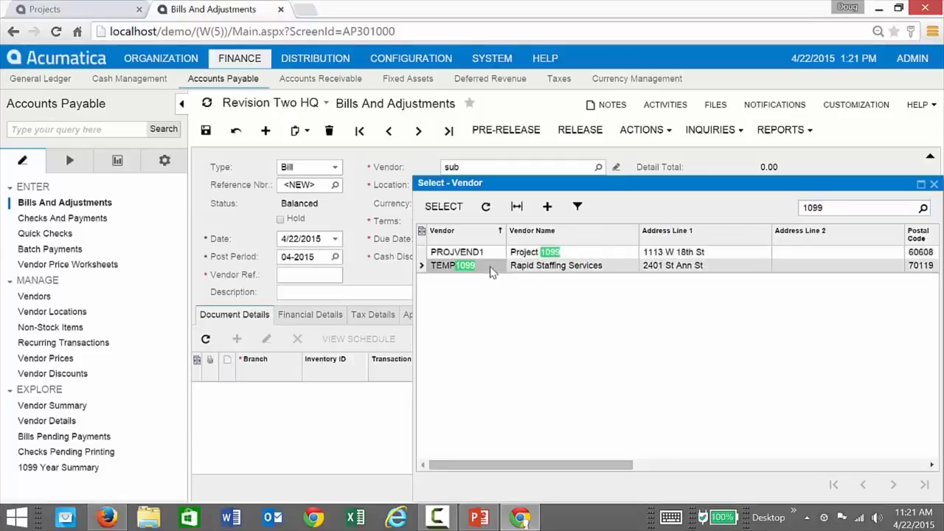
double_click(478, 252)
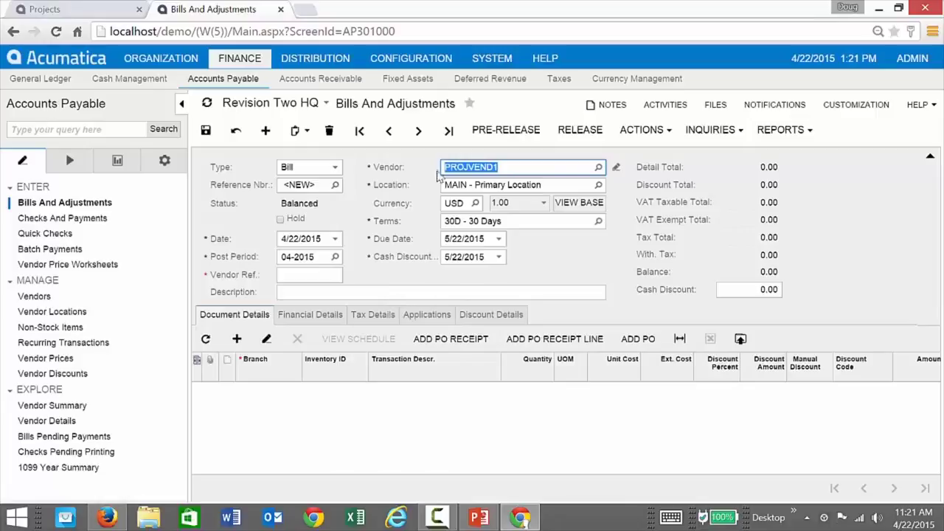
click(616, 168)
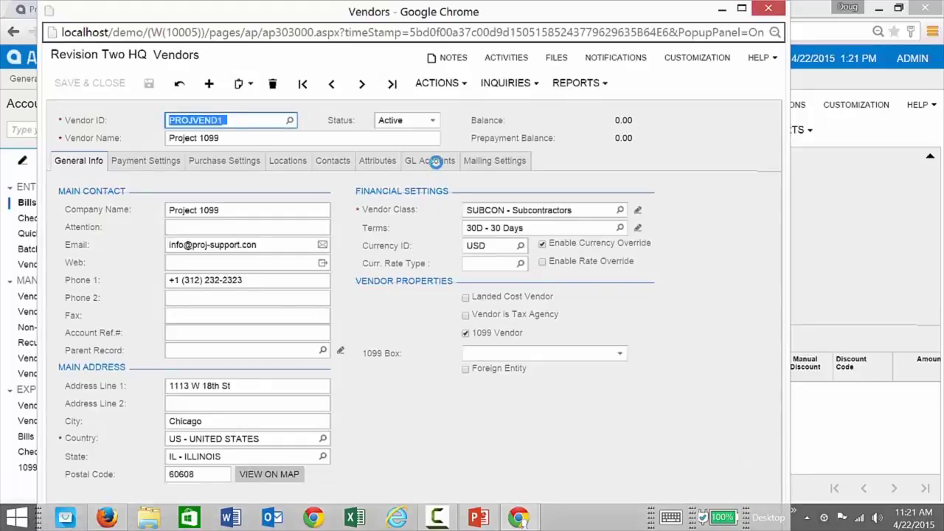
click(435, 161)
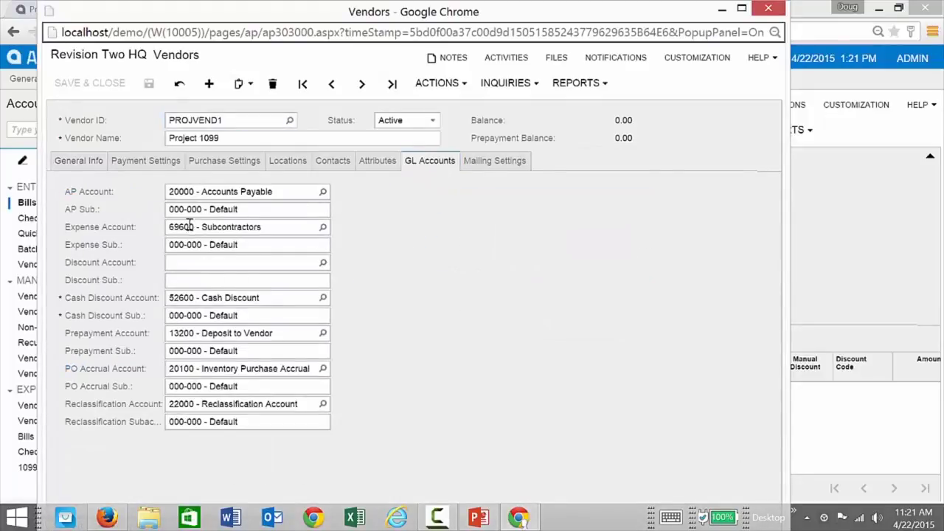
click(325, 226)
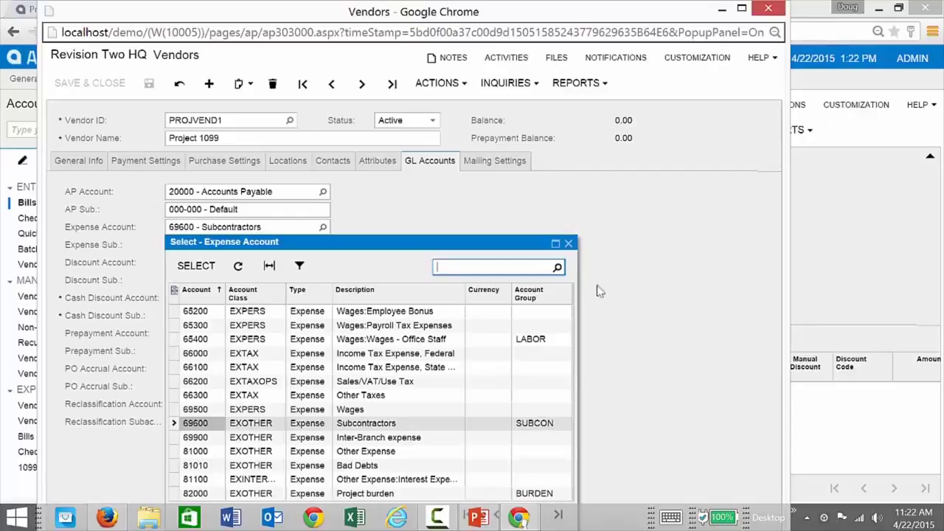
click(567, 244)
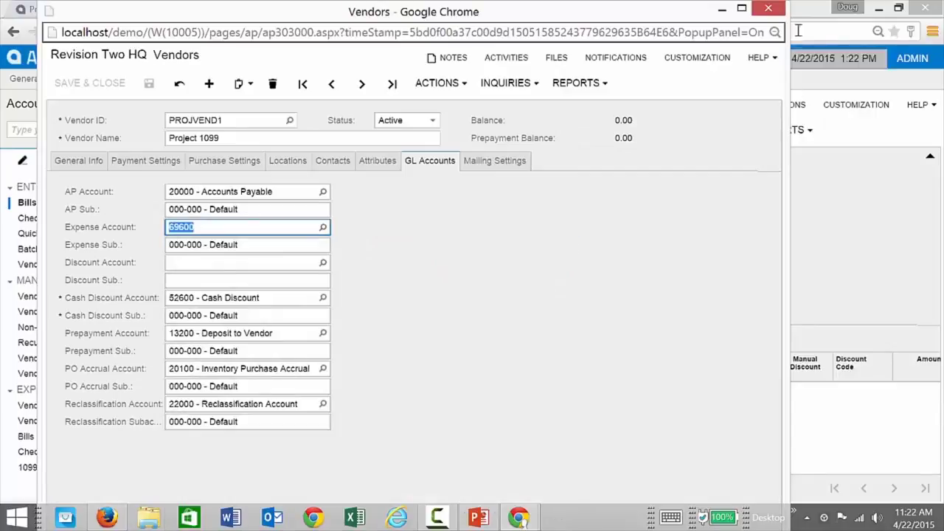
click(768, 8)
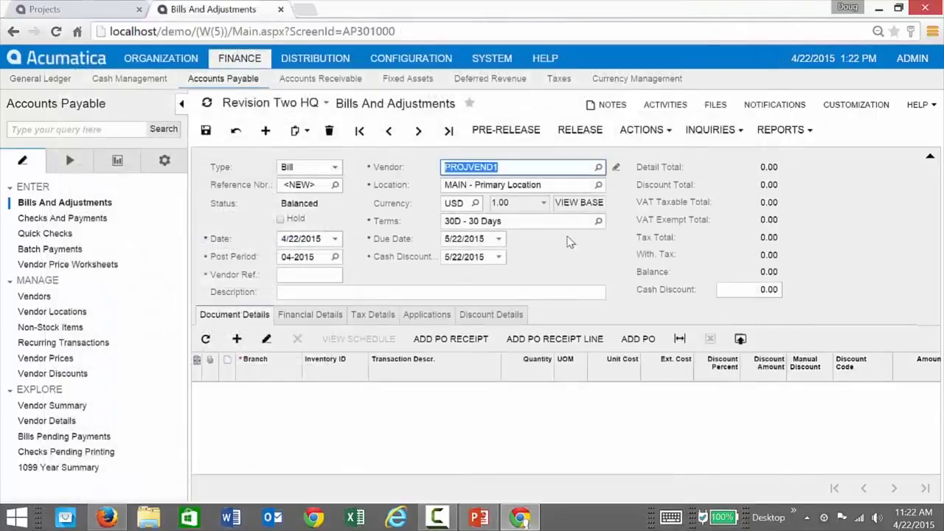
Enter vendor reference 123123 on the PROJVEND1 bill and begin its description.
click(413, 290)
click(336, 275)
text(123123)
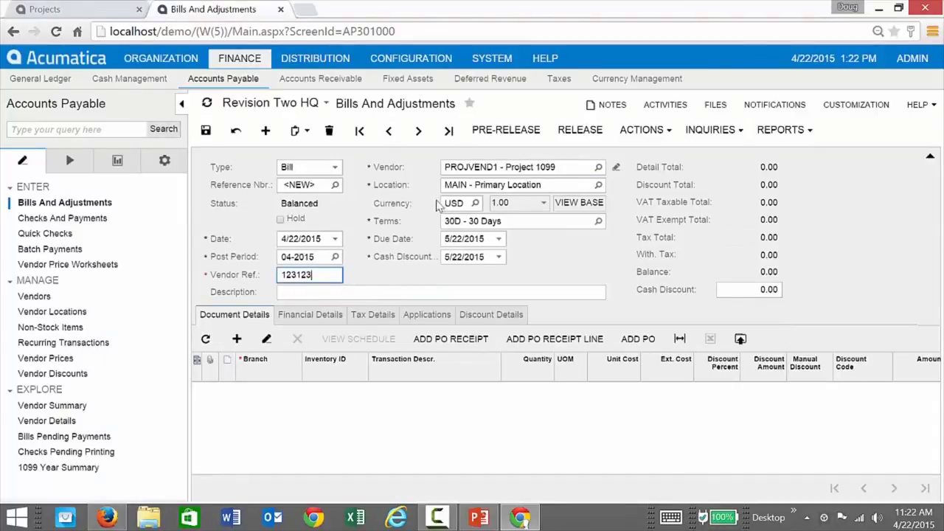
click(385, 295)
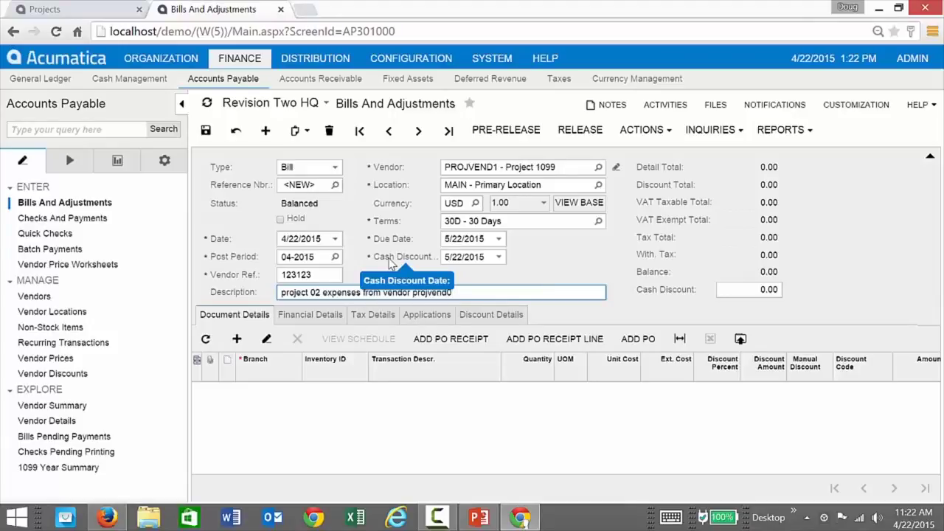
Add a Senior Consultant CONSULTSR line for 8 HOUR at 70.00 unit cost.
click(237, 339)
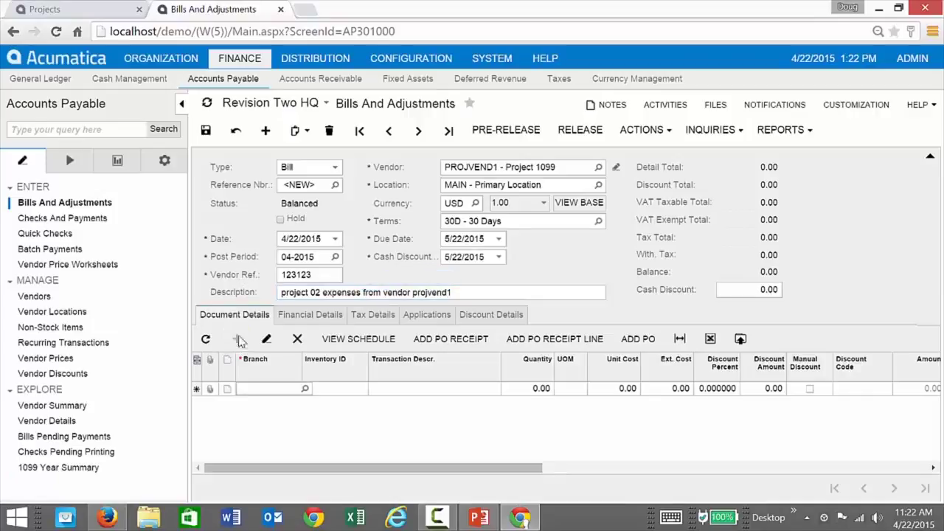
click(335, 390)
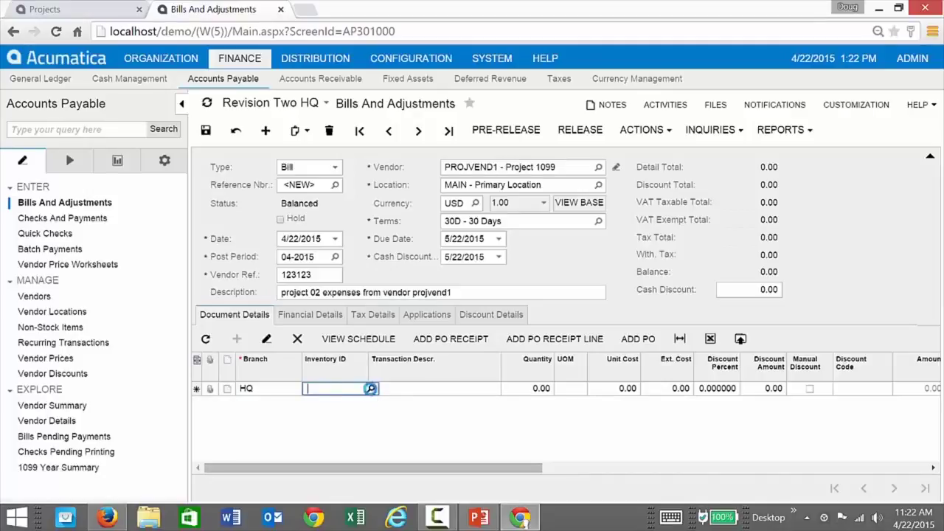
click(370, 388)
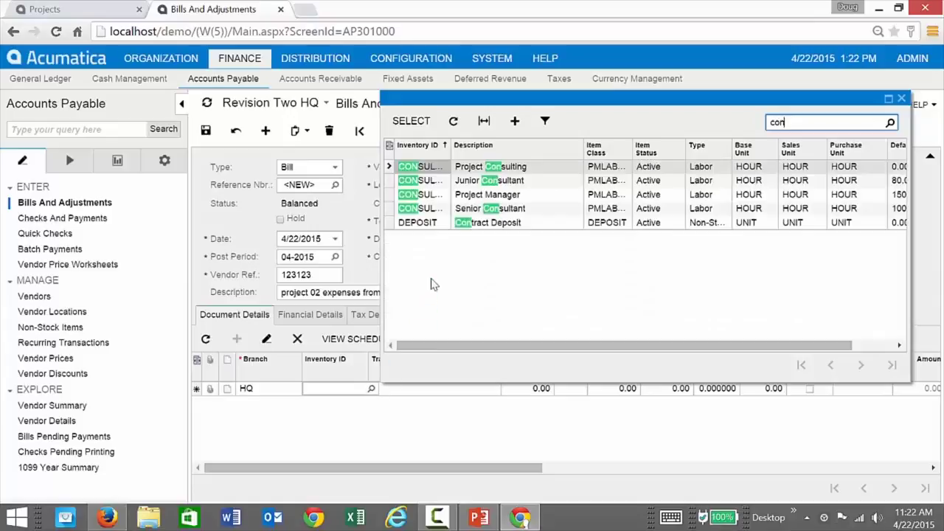
double_click(424, 208)
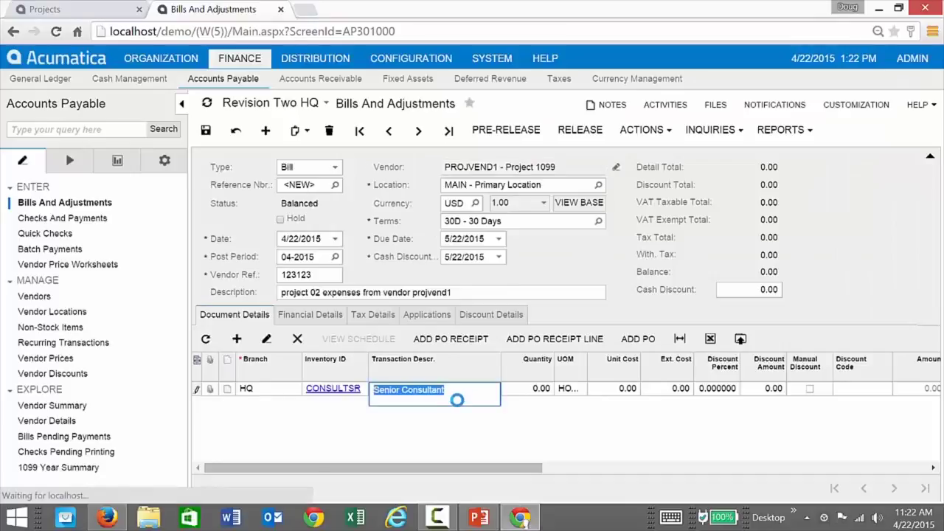
key(Tab)
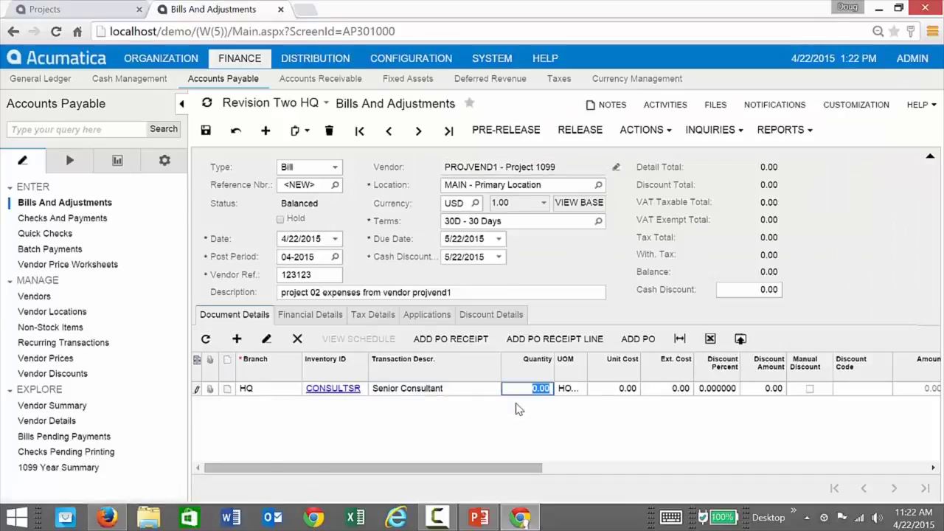
text(8)
key(Tab)
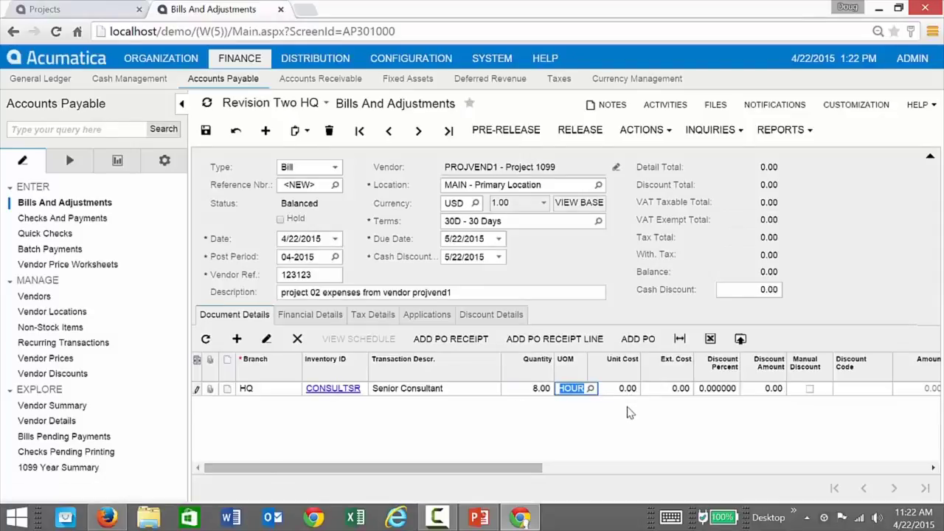
key(Tab)
key(Tab)
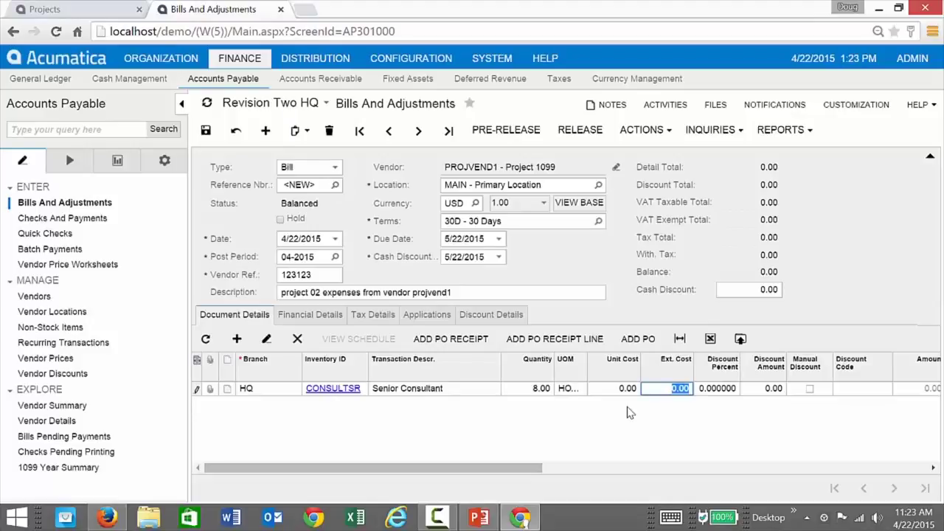
key(shift+Tab)
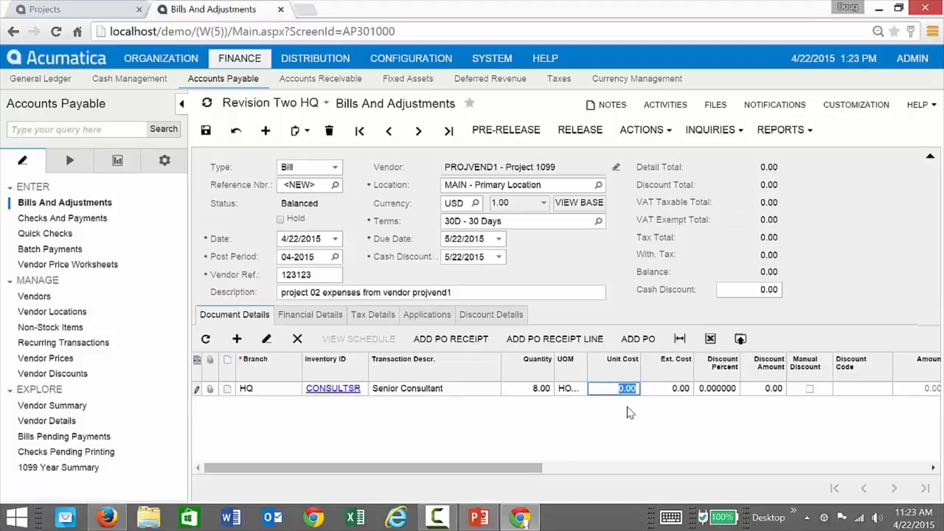
text(70)
key(Tab)
key(Tab)
key(Tab)
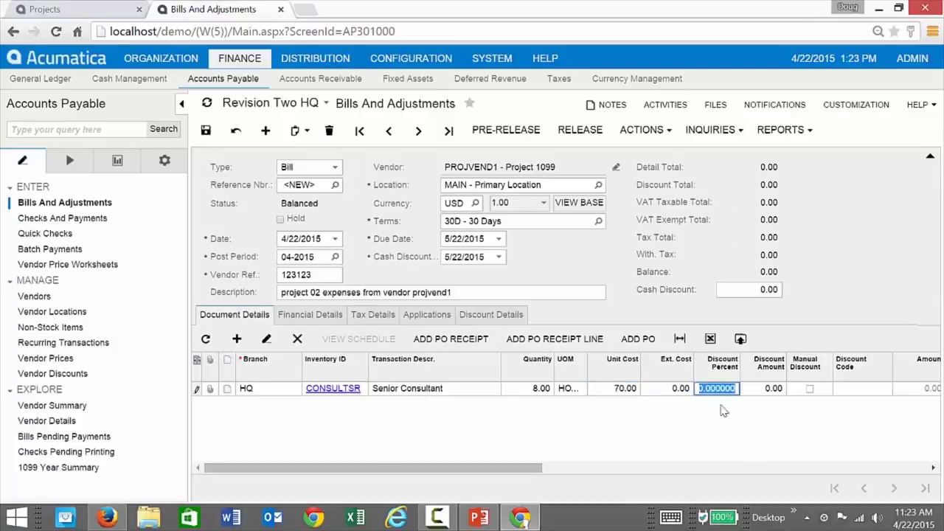
key(Tab)
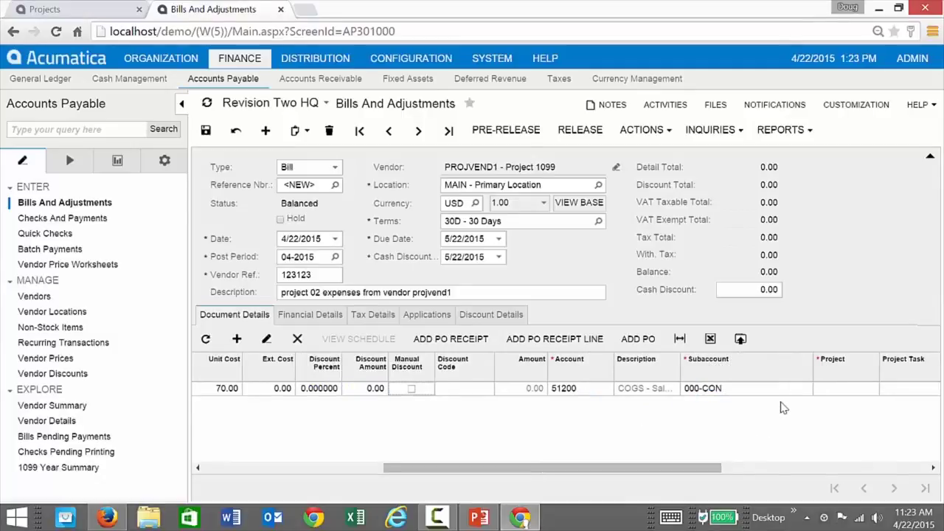
Charge the line to project DEMO2, task 201 SRCONS.
click(839, 389)
text(demo)
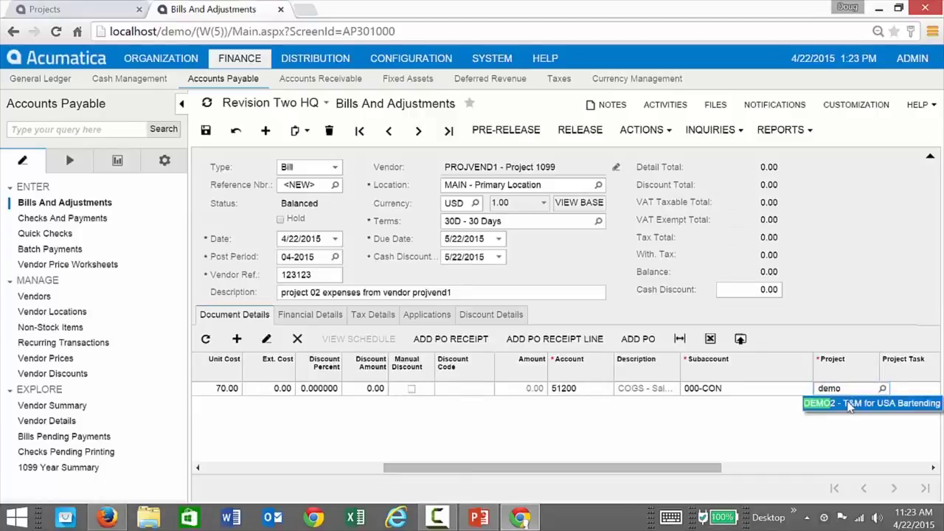
key(Tab)
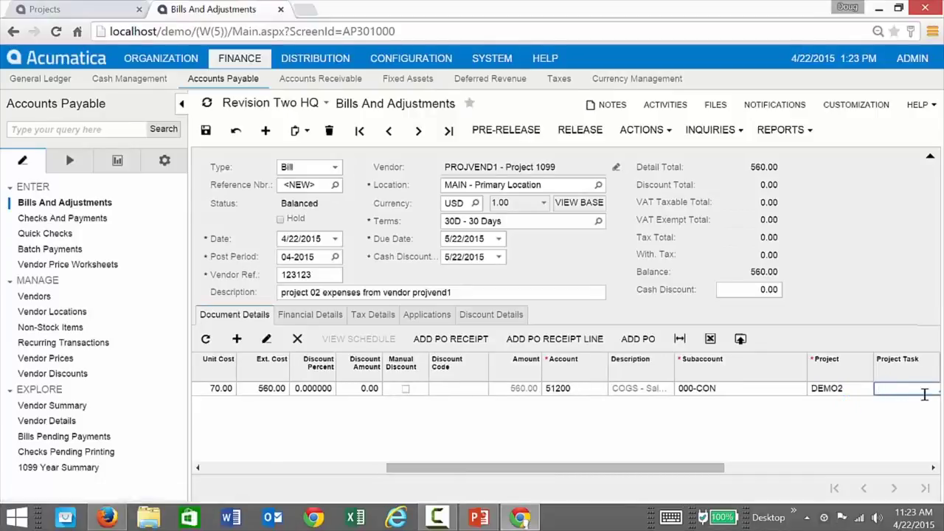
drag(710, 468, 771, 468)
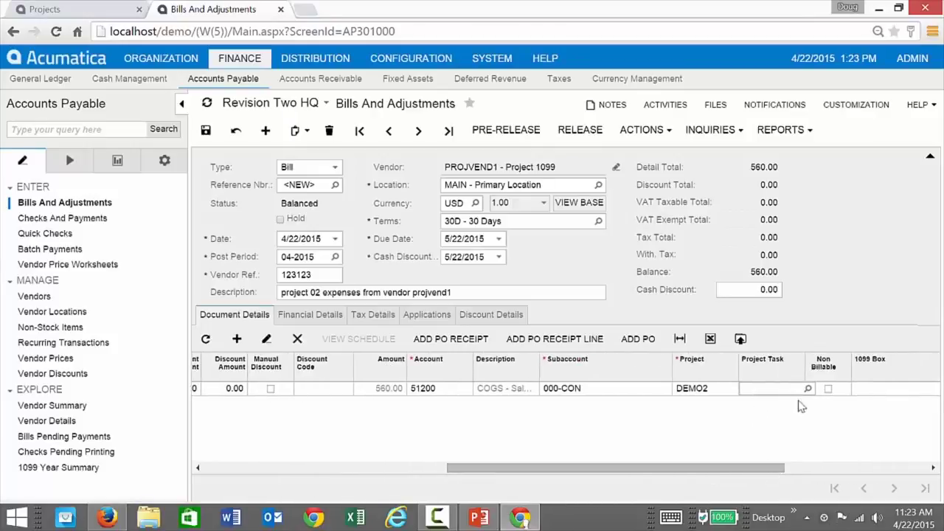
click(808, 390)
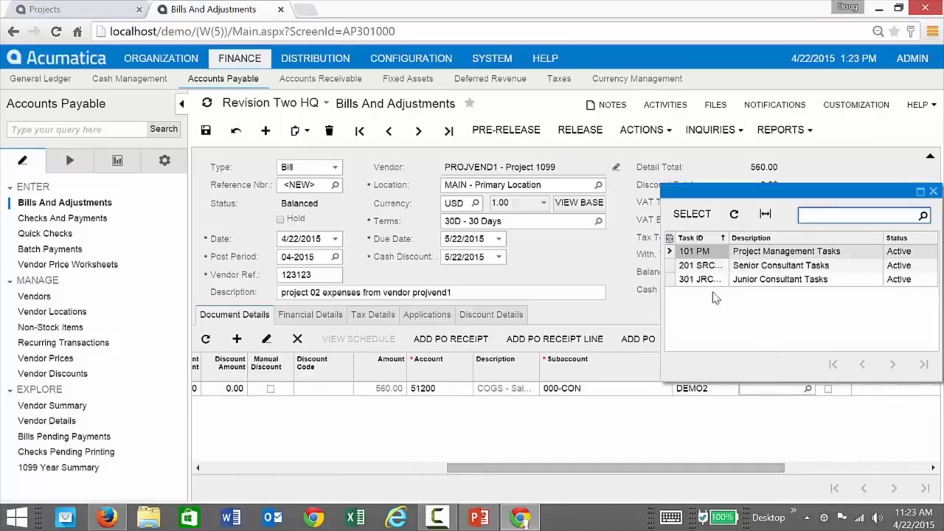
double_click(700, 267)
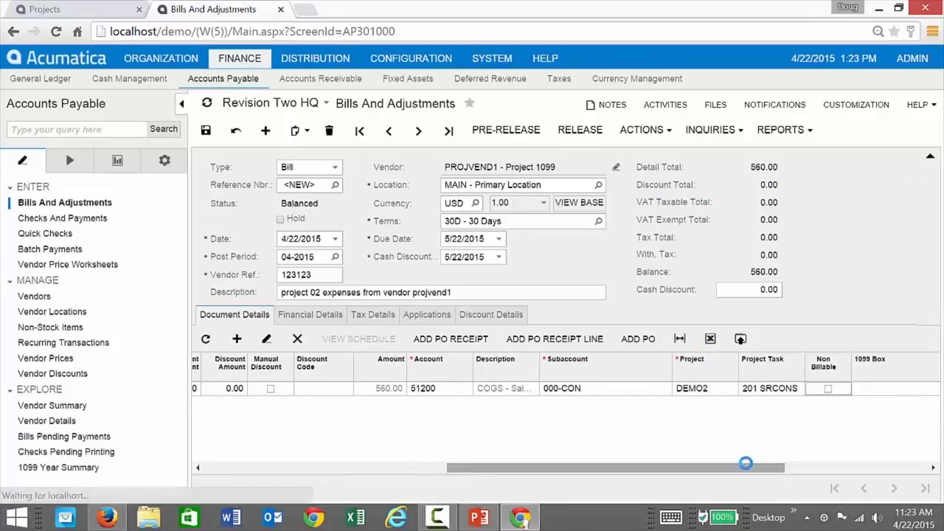
drag(747, 466, 929, 471)
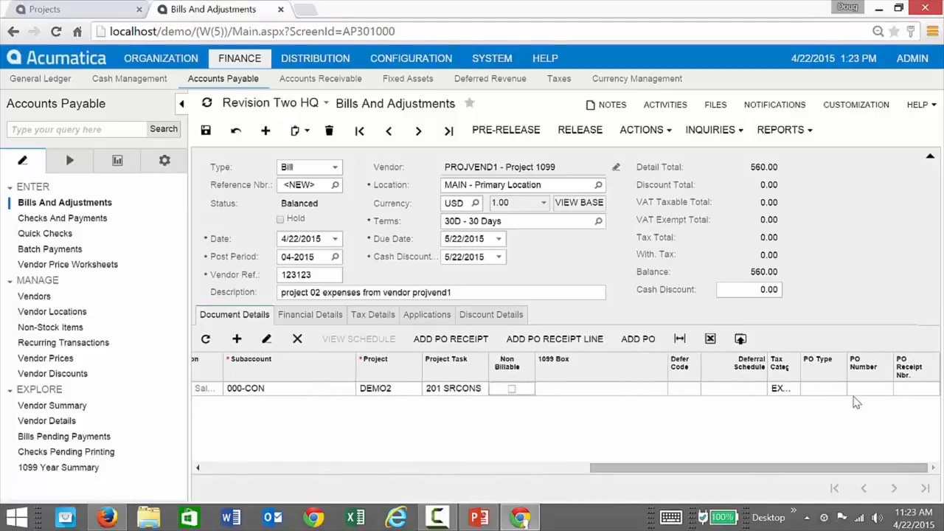
drag(594, 468, 135, 458)
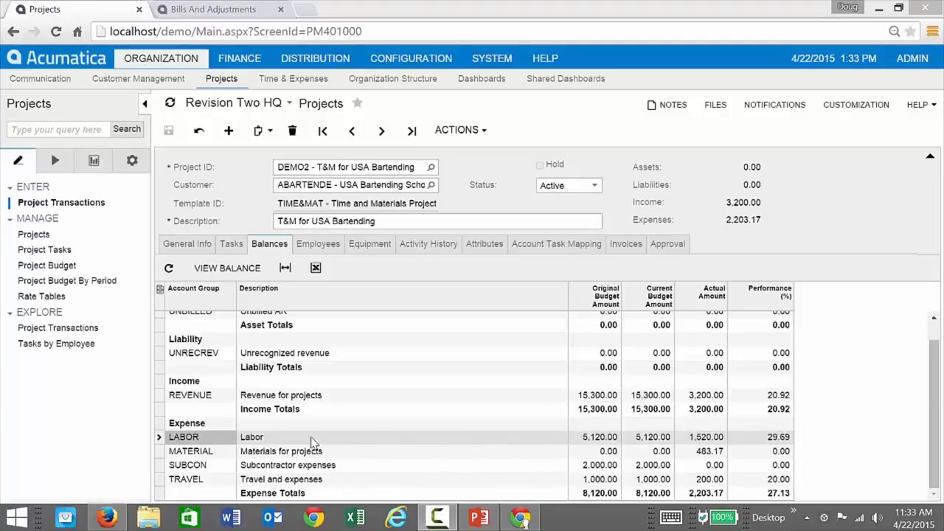
Check DEMO2's Labor transactions for the 8-hour Senior Consultant AP charge, then return to the bill.
click(314, 443)
click(219, 270)
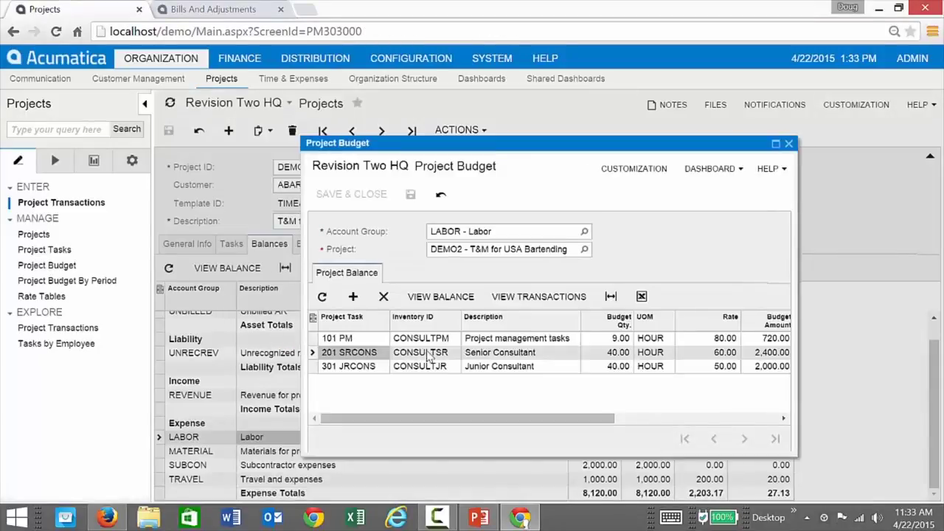
click(514, 297)
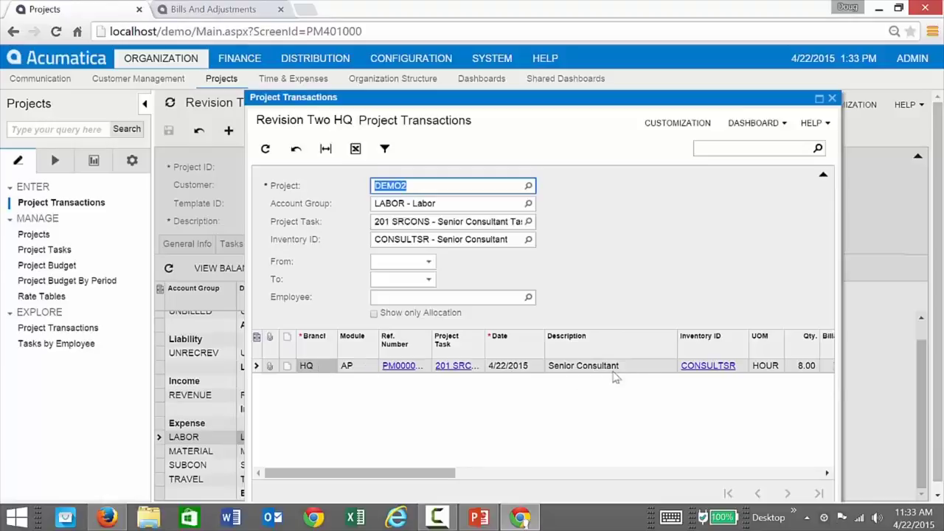
drag(840, 366, 890, 364)
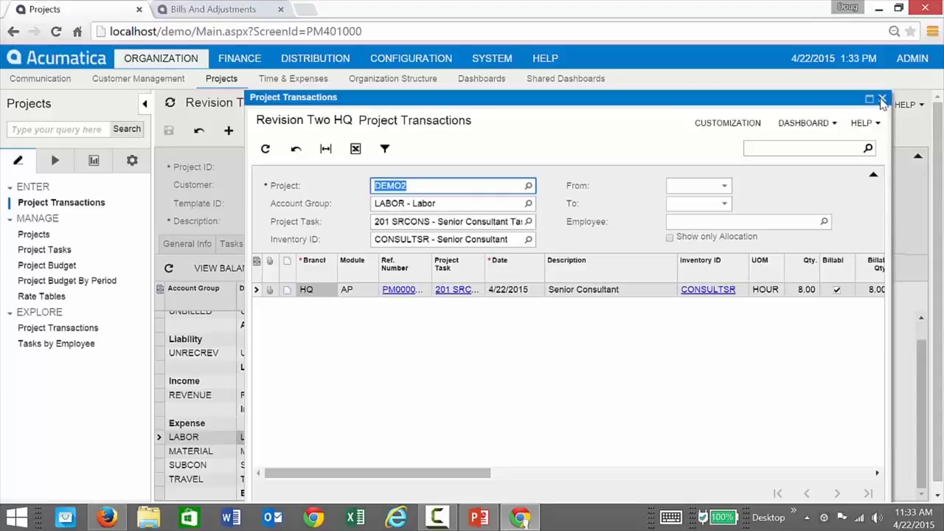
click(882, 99)
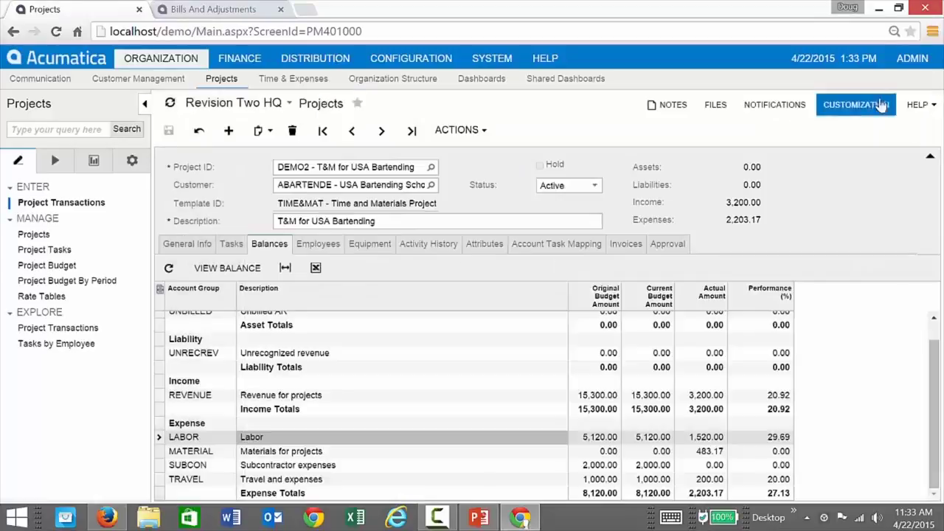
click(216, 9)
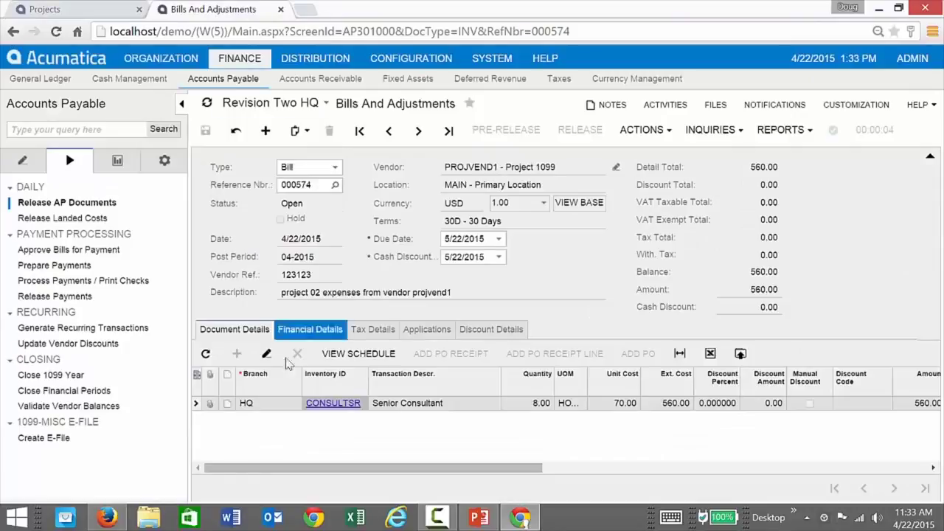
click(332, 403)
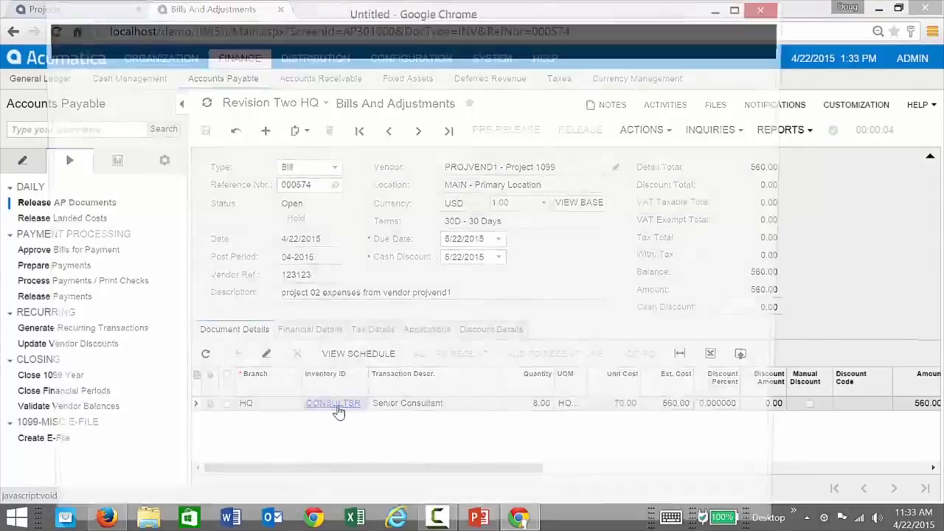
key(super+Up)
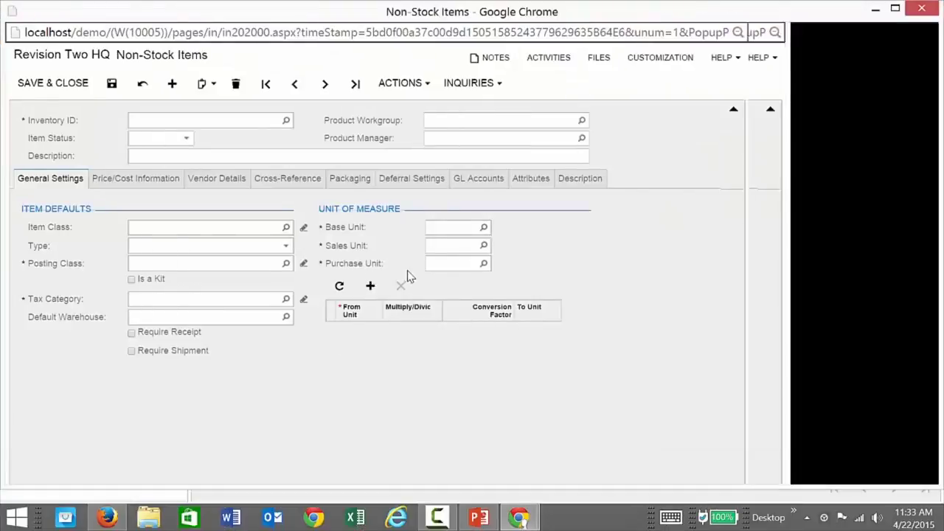
click(473, 188)
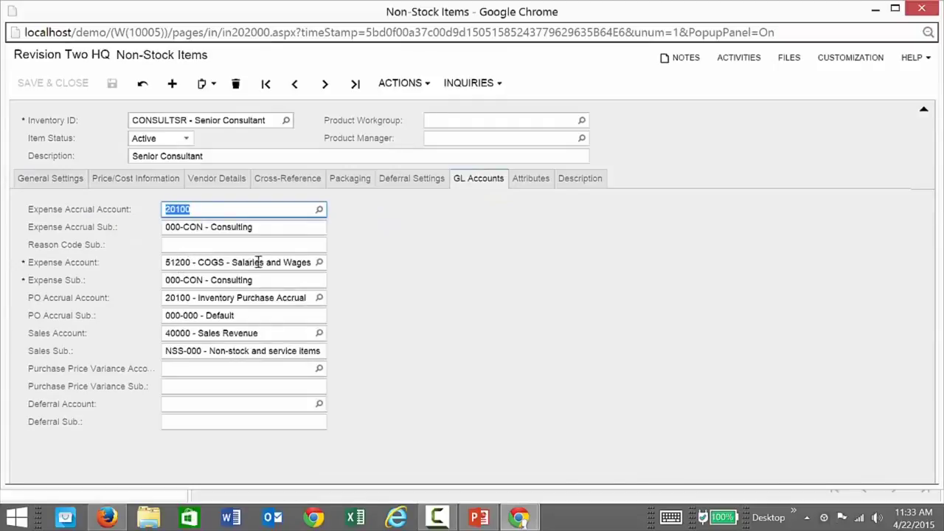
click(319, 262)
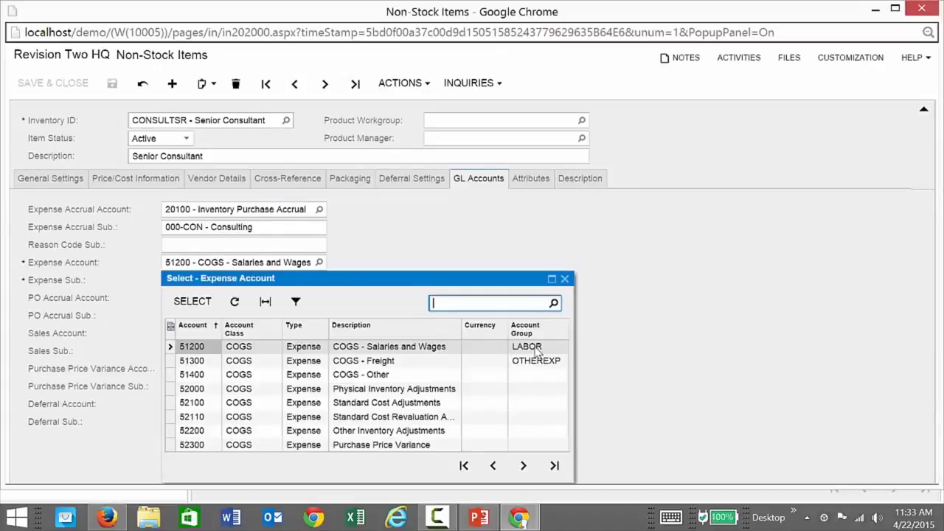
click(564, 278)
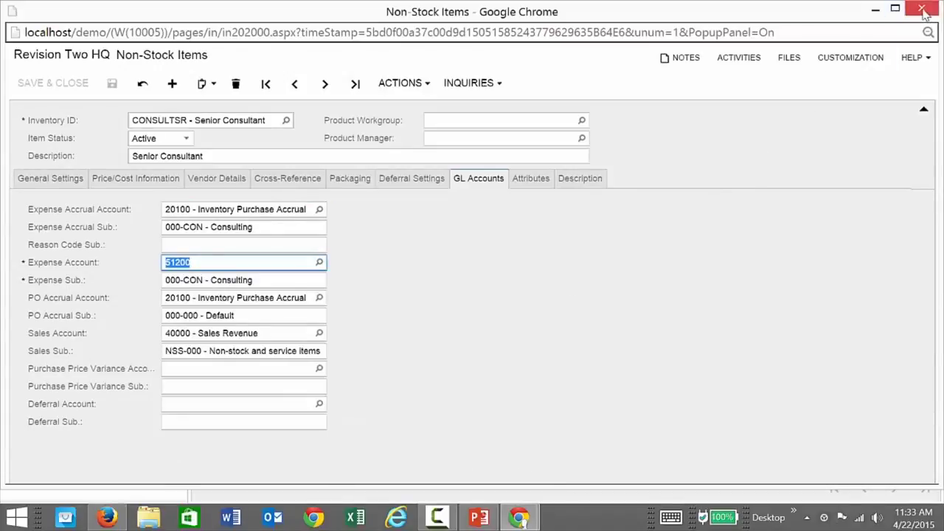
click(920, 12)
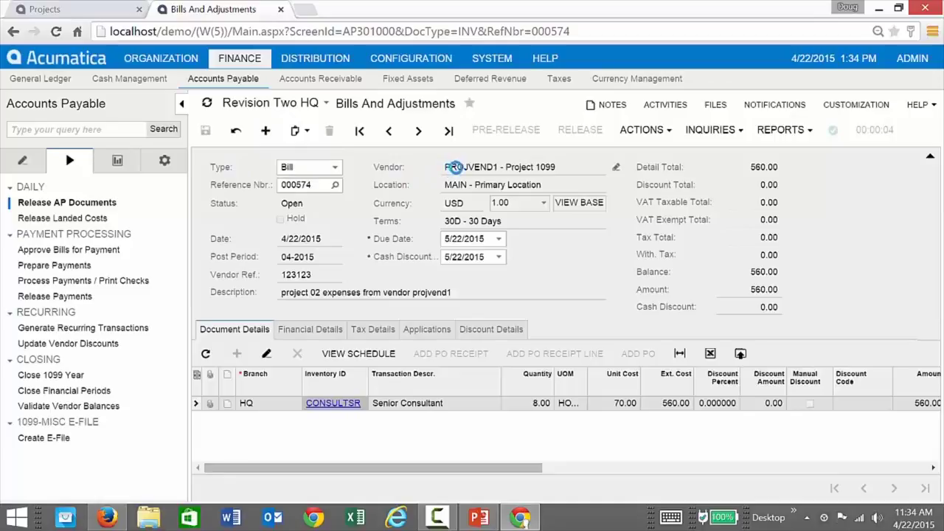
Start a new PROJVEND1 bill with vendor reference 1231233 and a description.
click(457, 167)
text(pr)
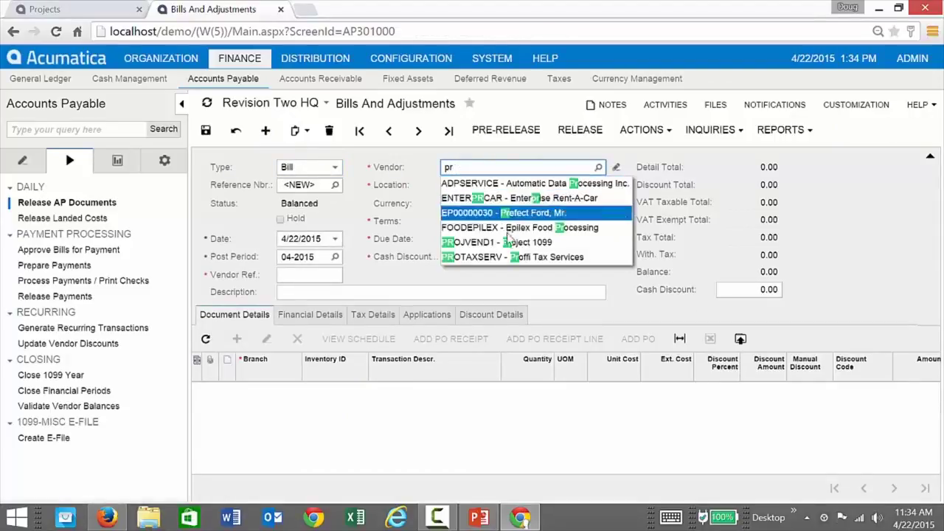
click(508, 242)
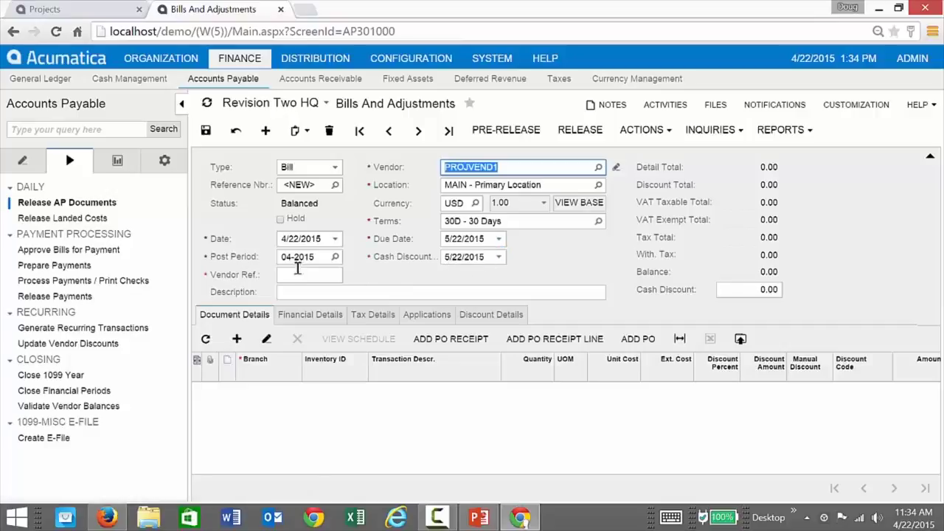
click(294, 276)
text(1231233)
click(318, 290)
text(u)
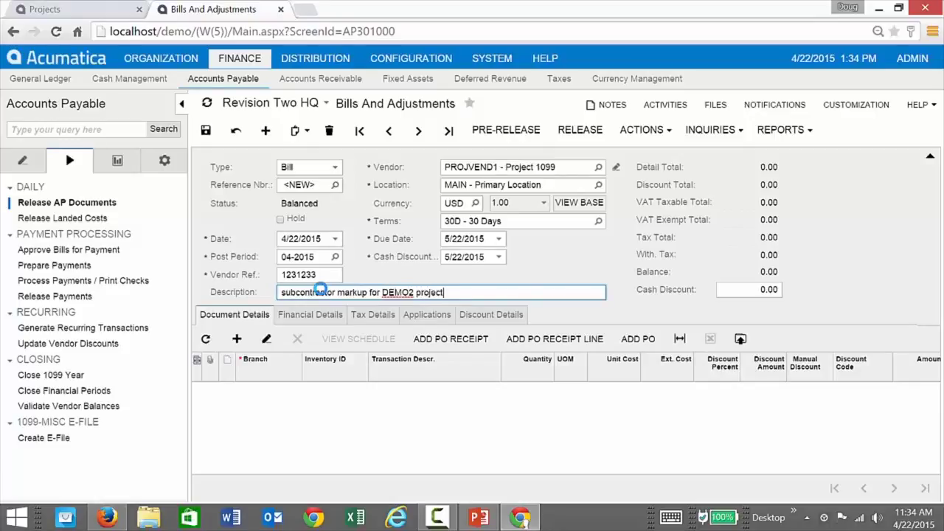
Add a line 'work performed for DEMO2 project' costing 1,000.00.
click(237, 338)
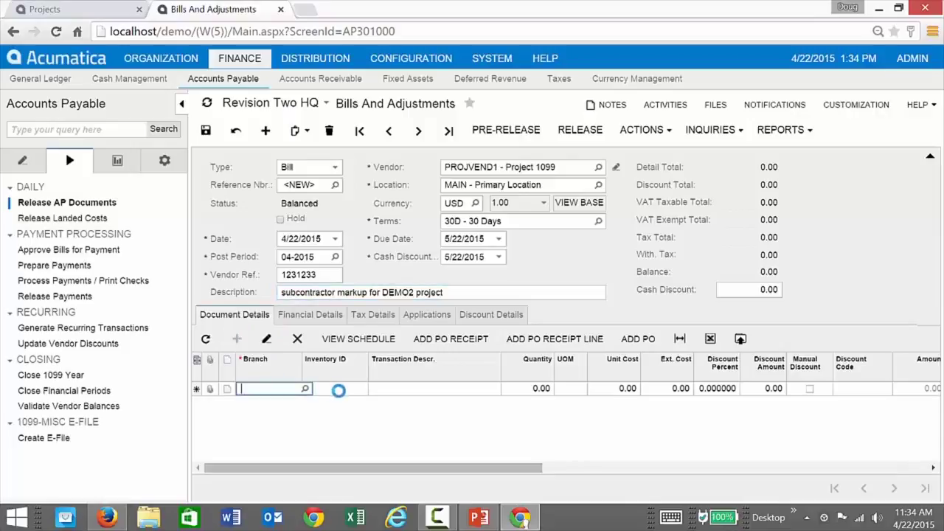
click(398, 389)
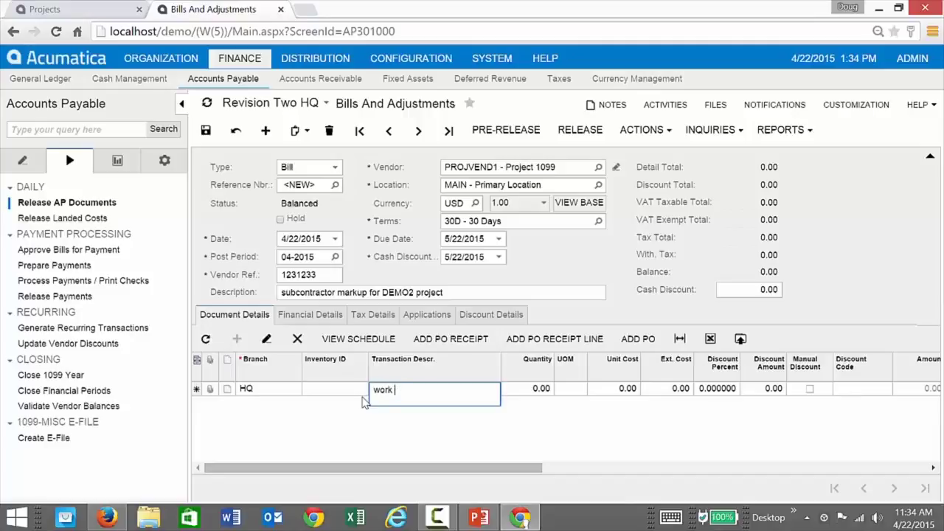
text(work performed)
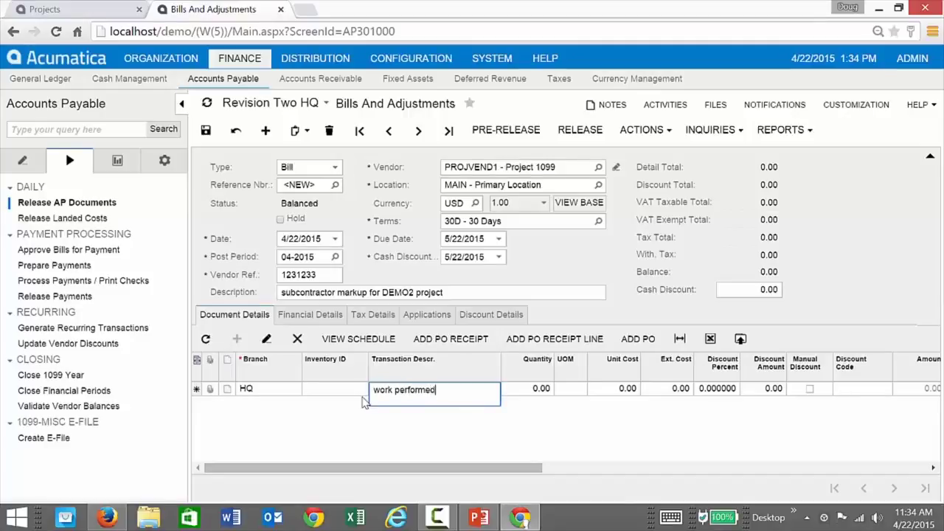
text( for DEMO)
text(2 project)
key(Tab)
key(Tab)
key(Tab)
key(Tab)
text(1,0)
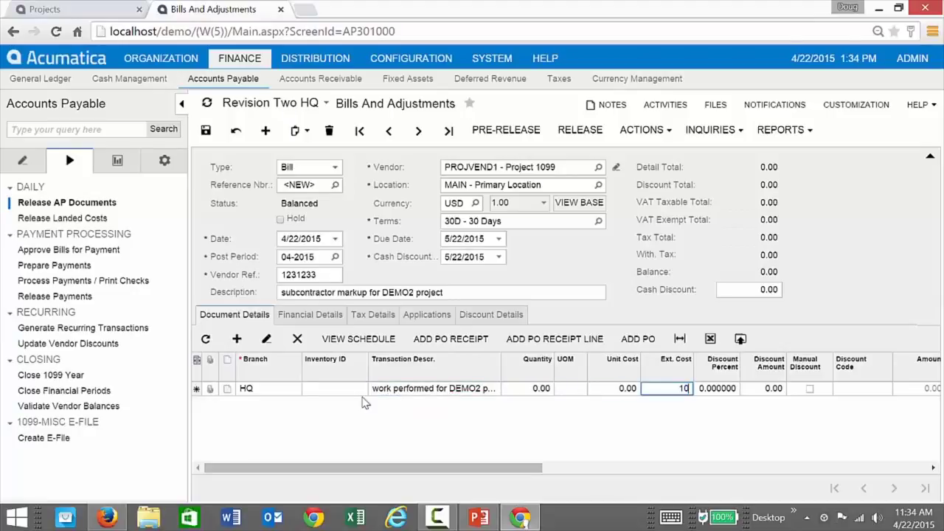
text(00)
key(Tab)
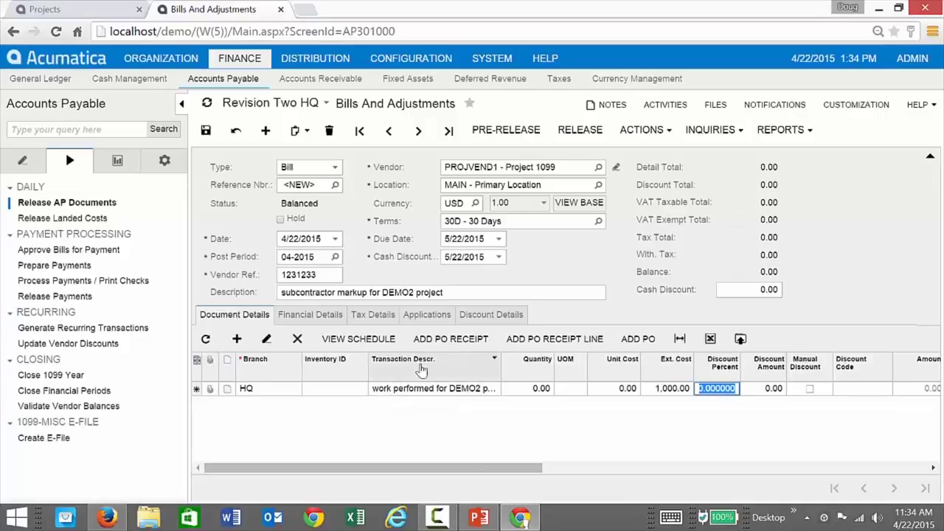
Charge the 1,000.00 line to project DEMO2, task 201 SRCONS.
drag(527, 467, 738, 448)
click(785, 391)
text(demo2)
key(Tab)
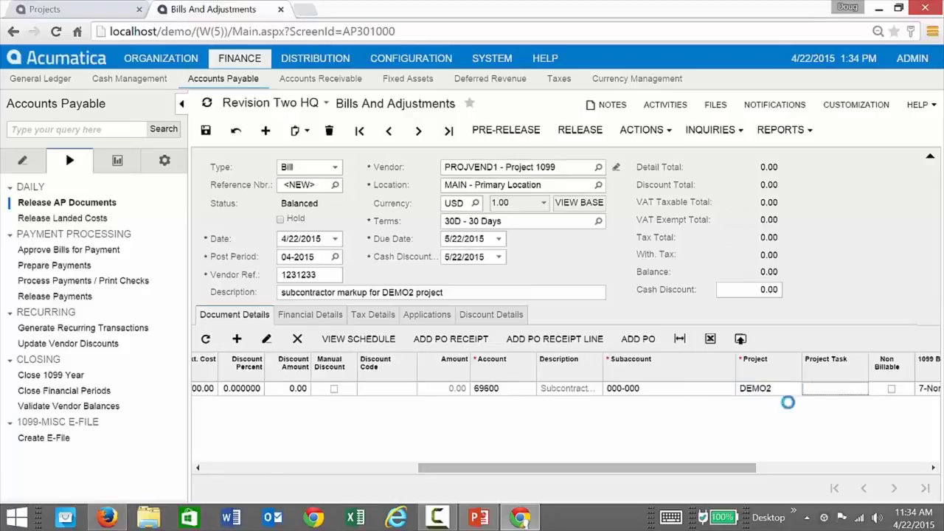
click(860, 388)
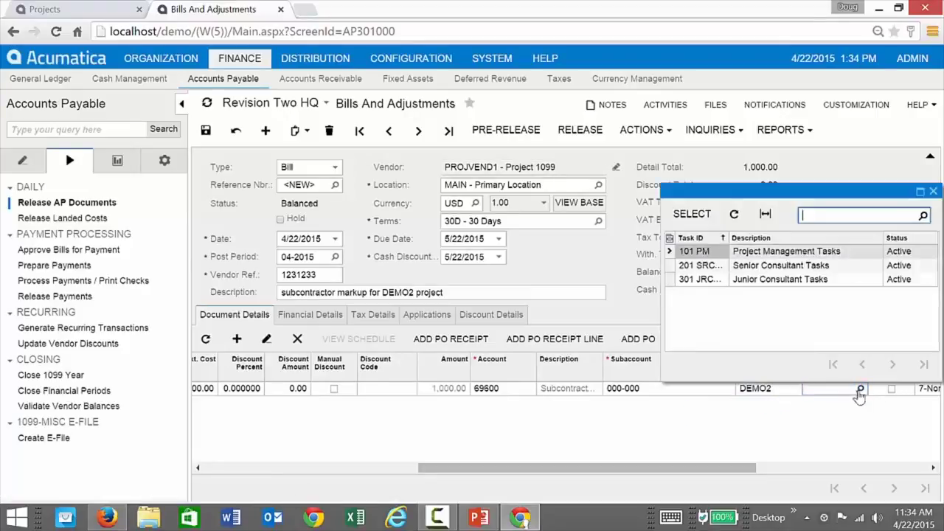
double_click(766, 265)
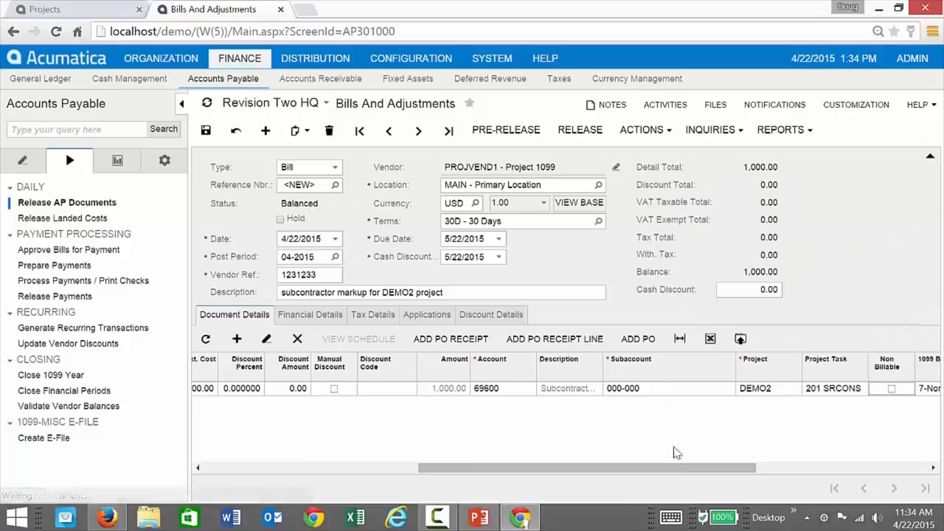
drag(672, 474, 920, 466)
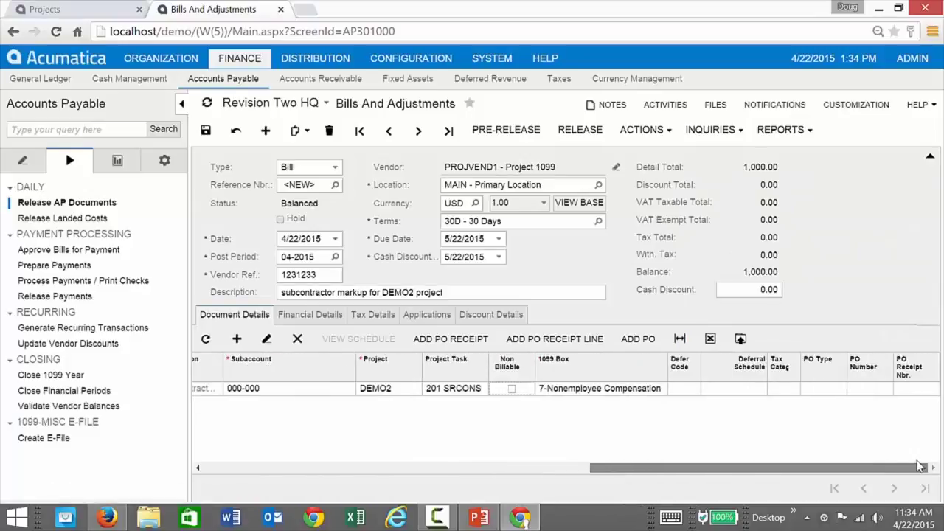
drag(700, 468, 357, 466)
Save and release the subcontractor bill, then go back to DEMO2.
click(207, 133)
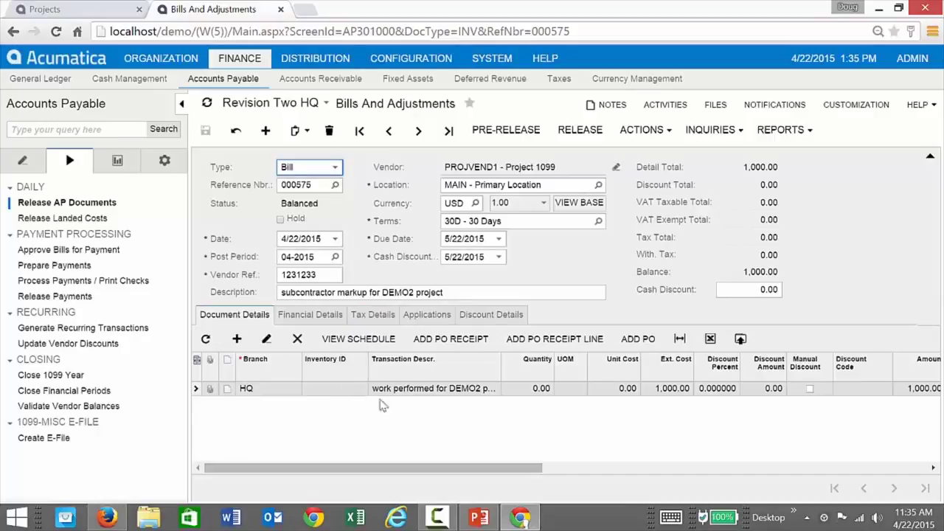
click(581, 133)
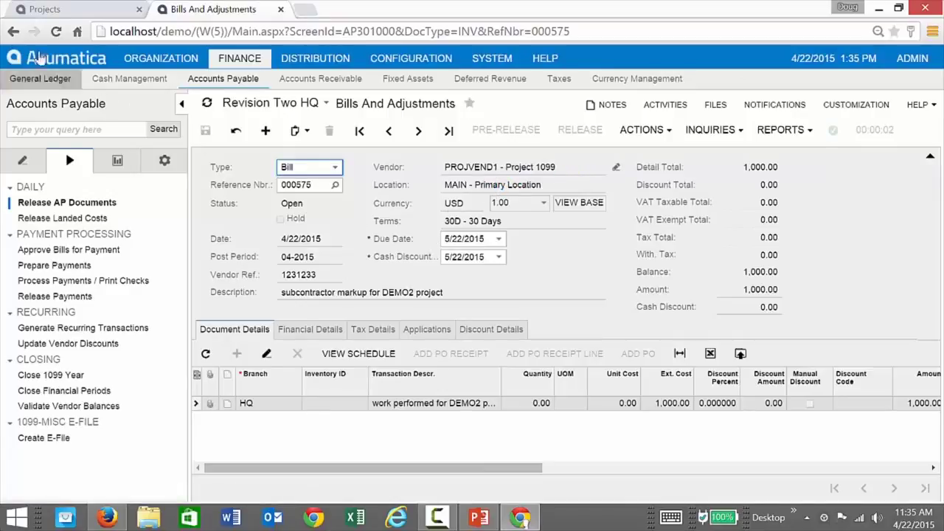
click(44, 9)
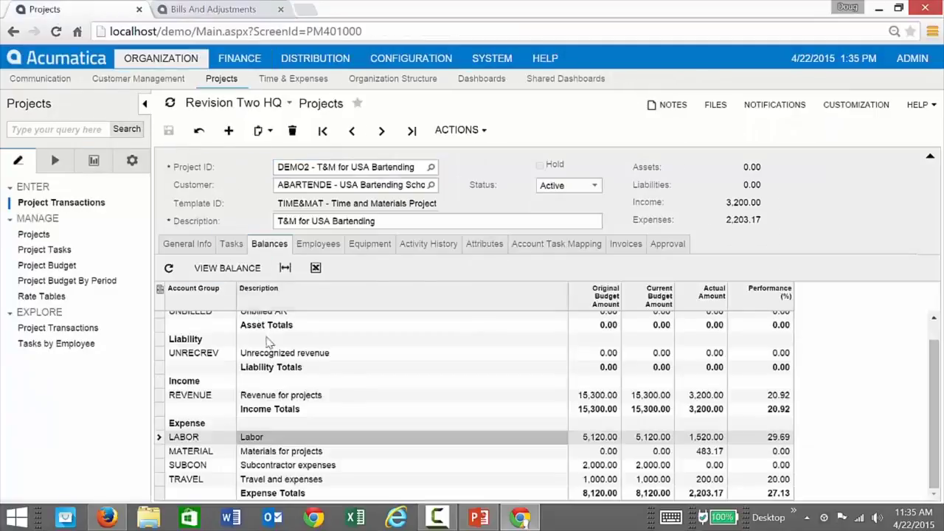
Refresh DEMO2 balances to show 1,000.00 actual SUBCON expenses and close the Bills tab.
click(168, 268)
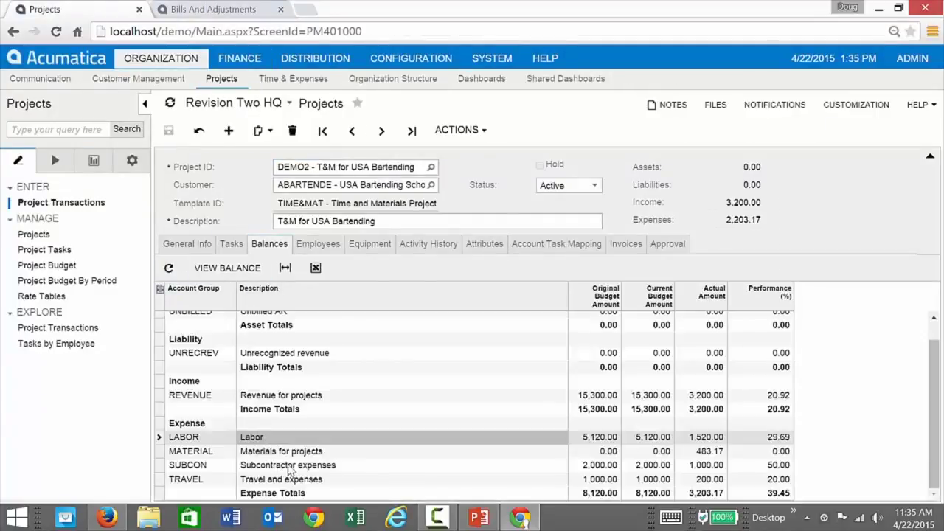
click(712, 467)
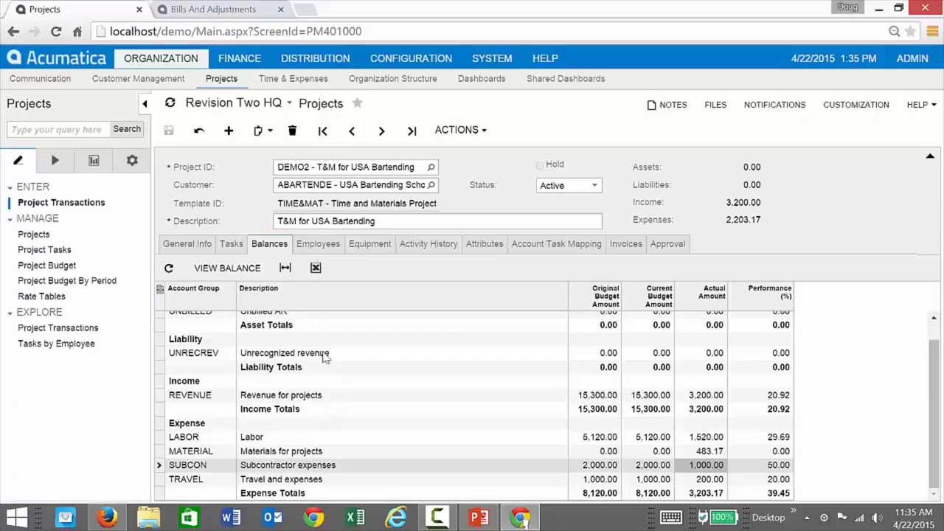
click(281, 10)
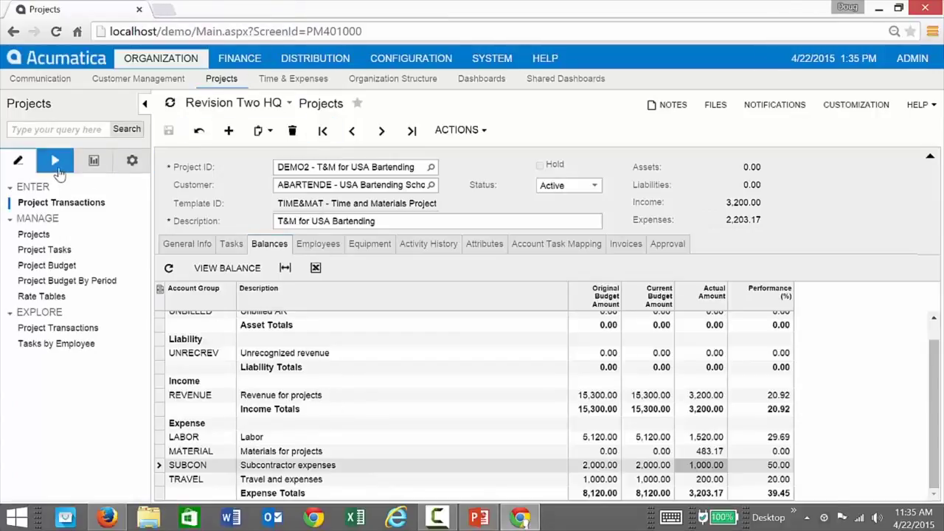
click(55, 162)
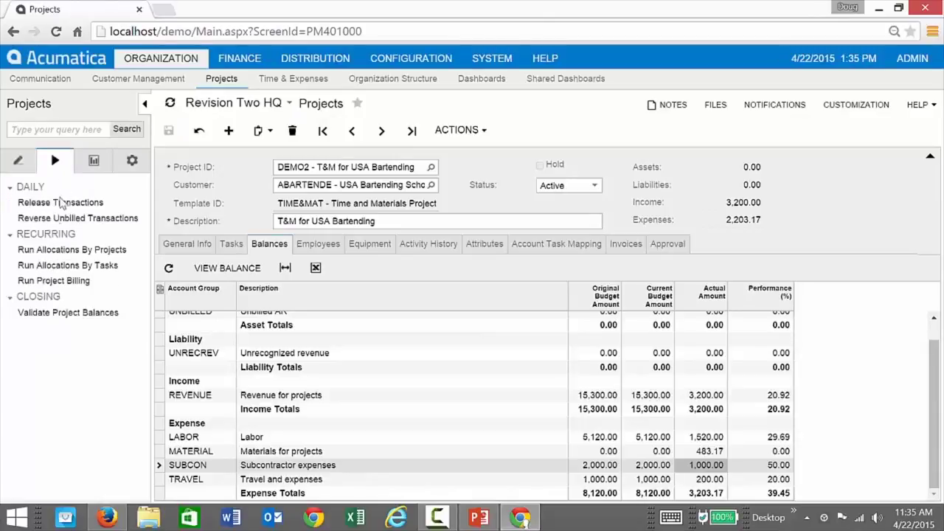
Run allocations for DEMO2 in Run Allocations By Projects, then return to Projects.
click(61, 250)
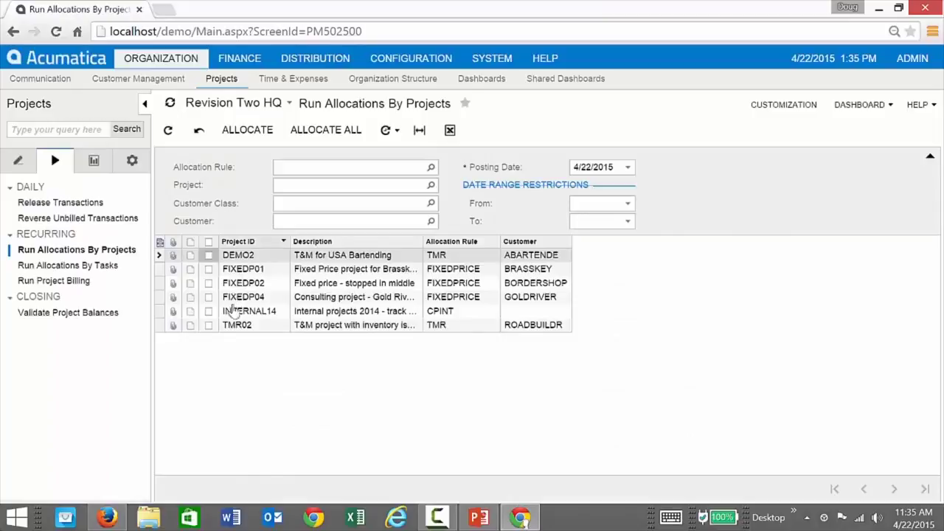
click(209, 256)
click(247, 130)
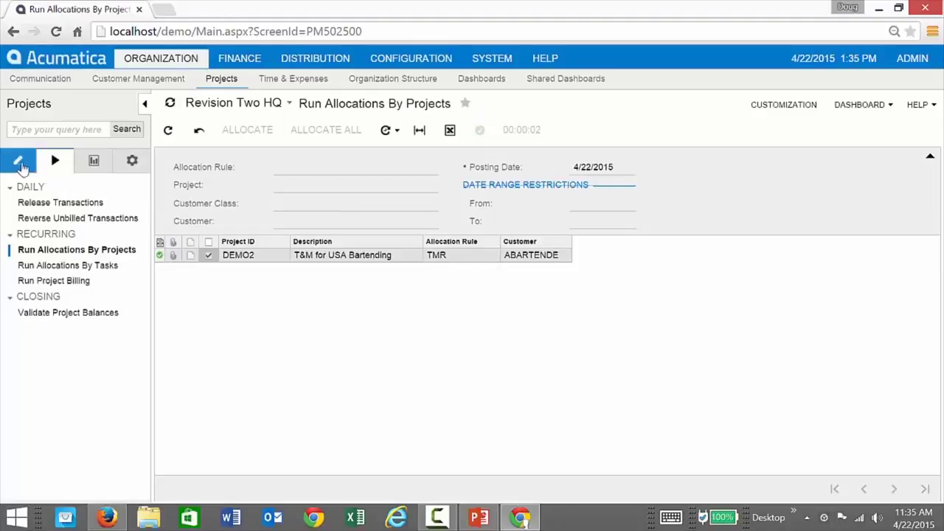
click(18, 160)
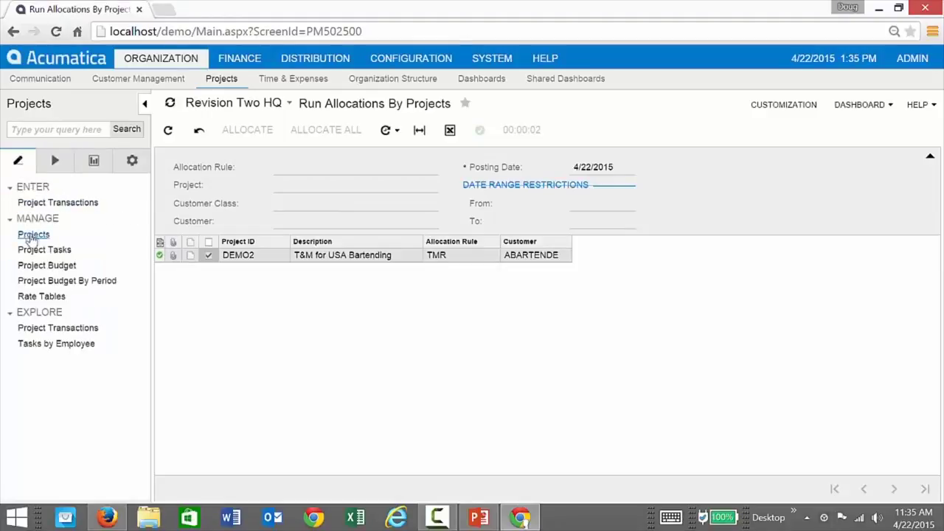
click(34, 234)
Run project billing for DEMO2 and open the resulting 1,919.80 invoice AR003512.
click(484, 130)
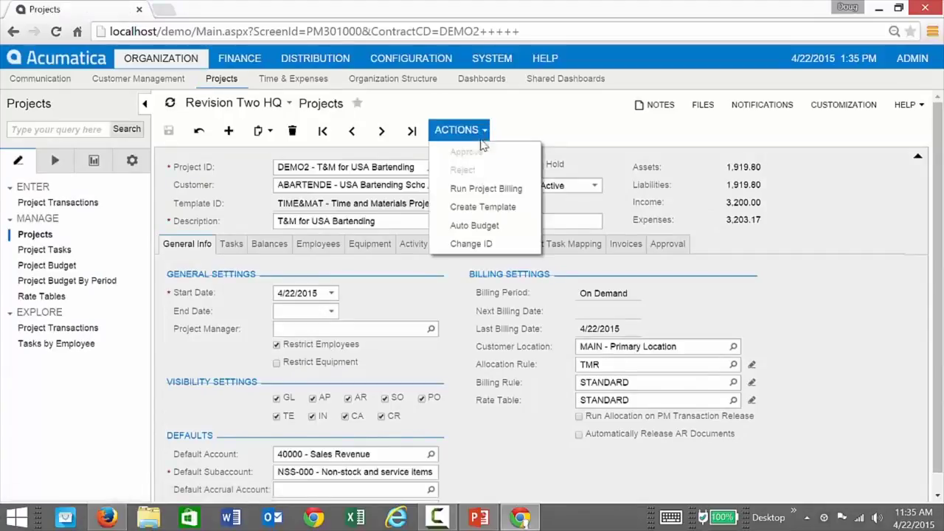
click(469, 189)
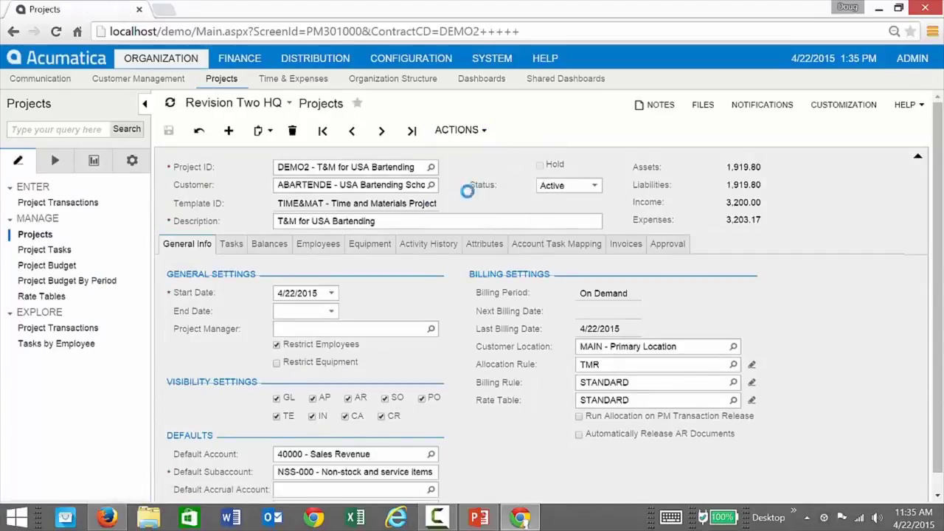
click(624, 244)
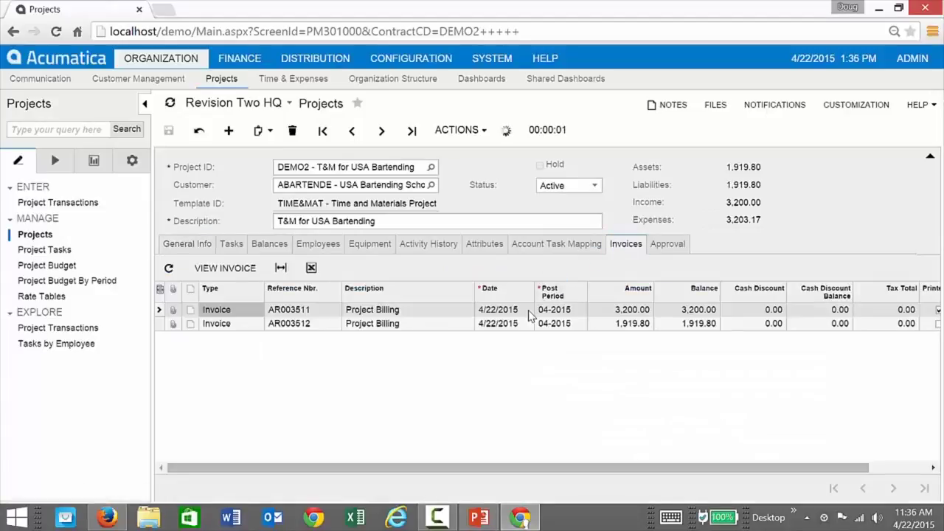
click(359, 327)
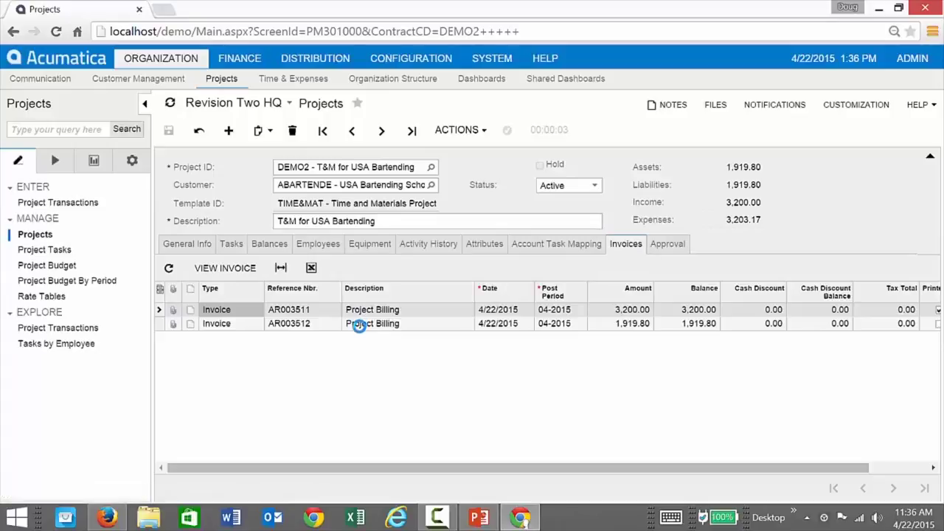
click(225, 269)
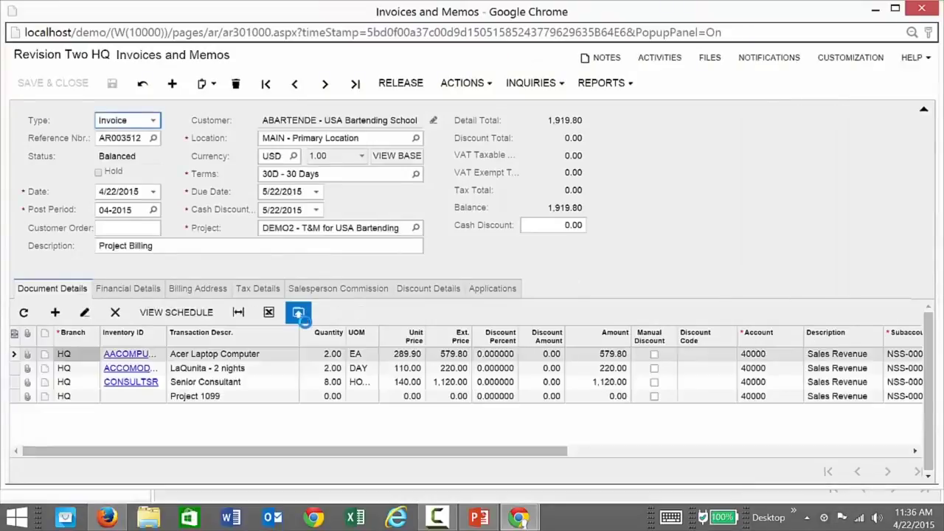
Check invoice AR003512's lodging (220.00), senior consultant (1,120.00) and zero Project 1099 lines, then close it.
click(268, 371)
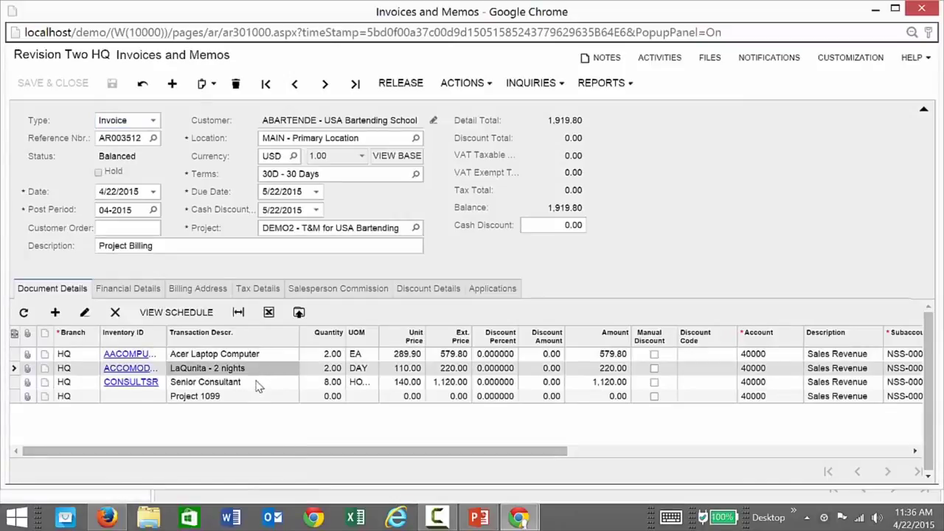
click(258, 384)
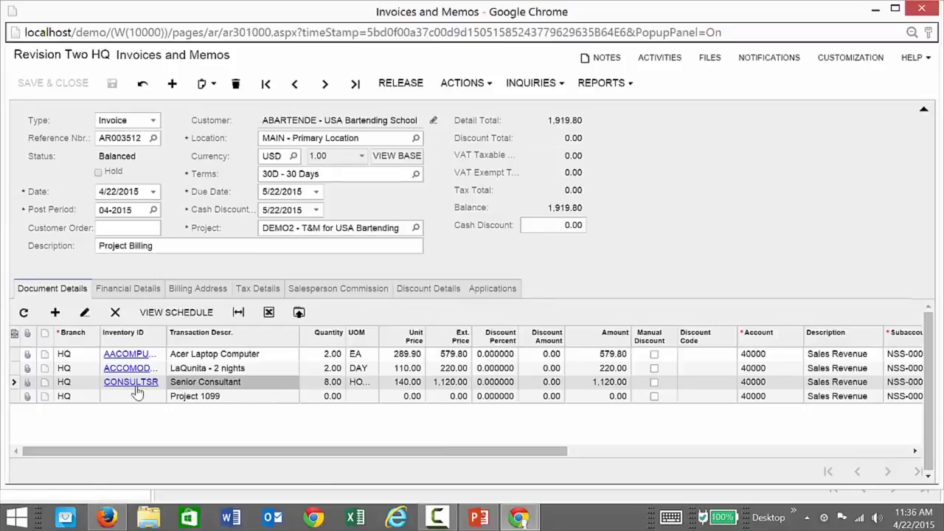
click(246, 399)
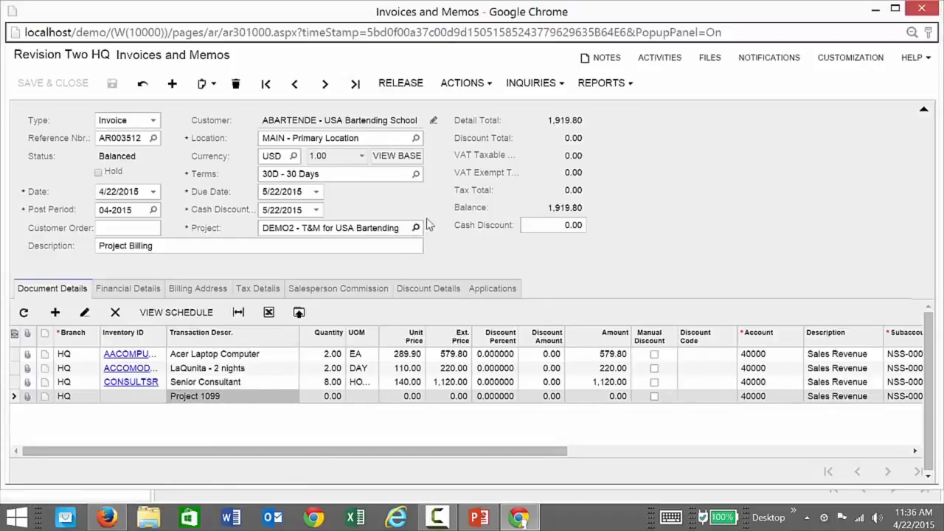
click(920, 8)
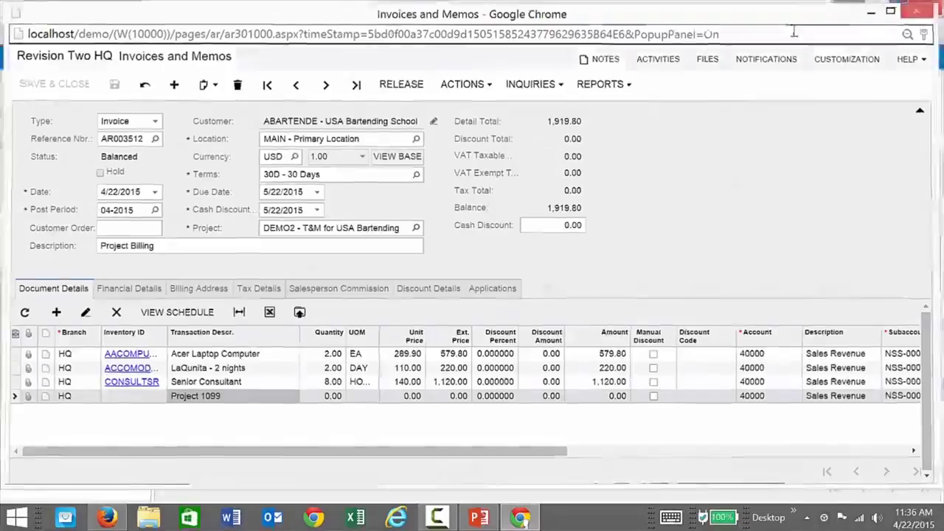
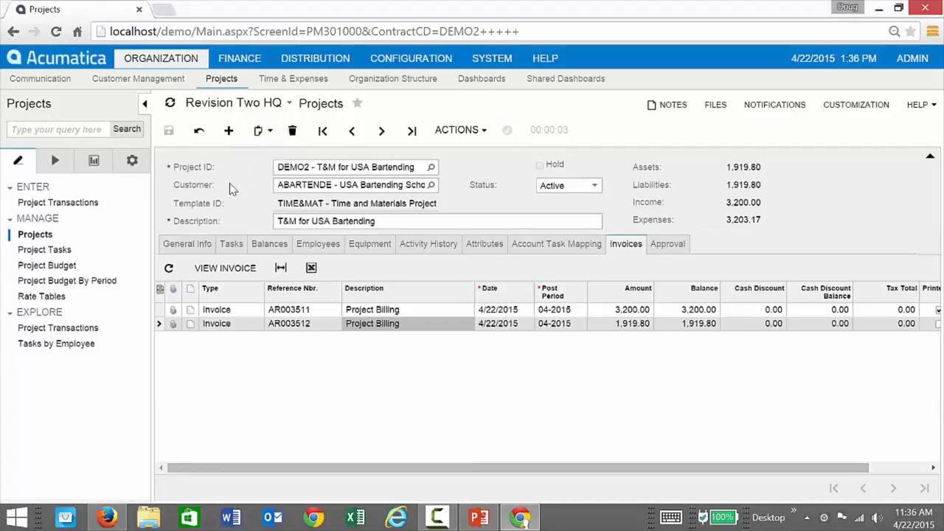
Return to the Projects dashboard showing planned, open and completed projects and expense status.
click(30, 107)
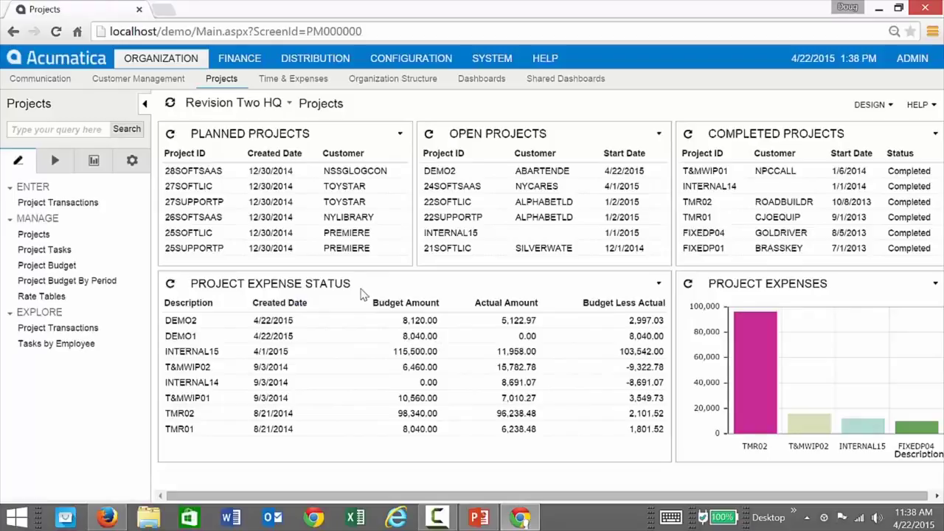
Load the Projects-Status generic inquiry and review its results grid fields with SUM and MAX aggregates.
click(494, 61)
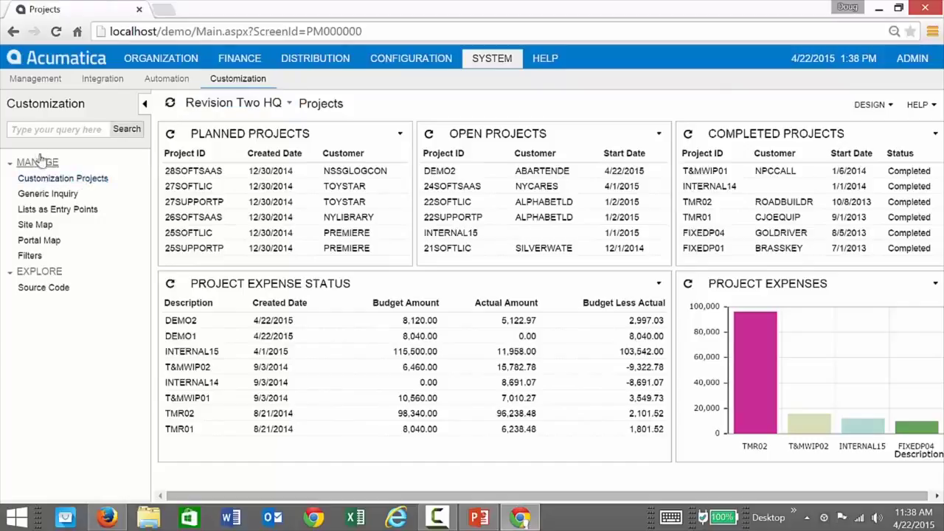
click(50, 194)
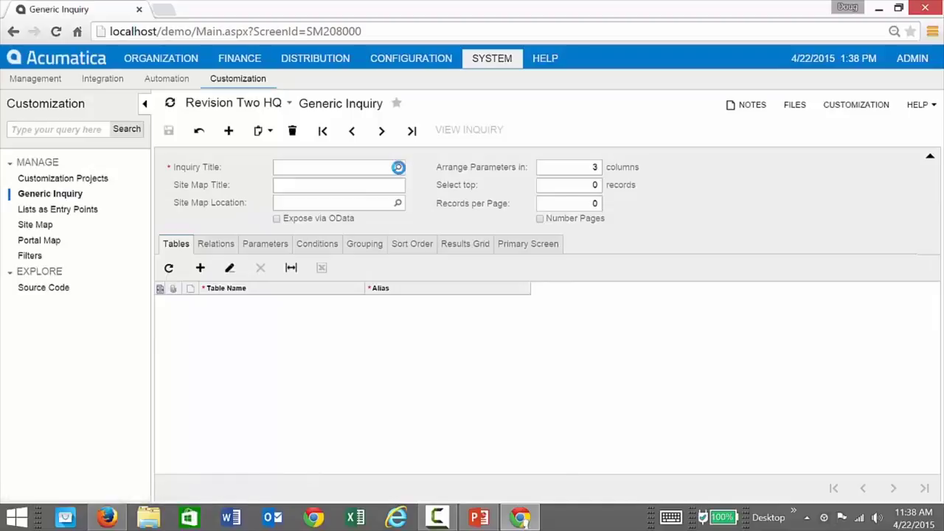
click(398, 166)
double_click(333, 426)
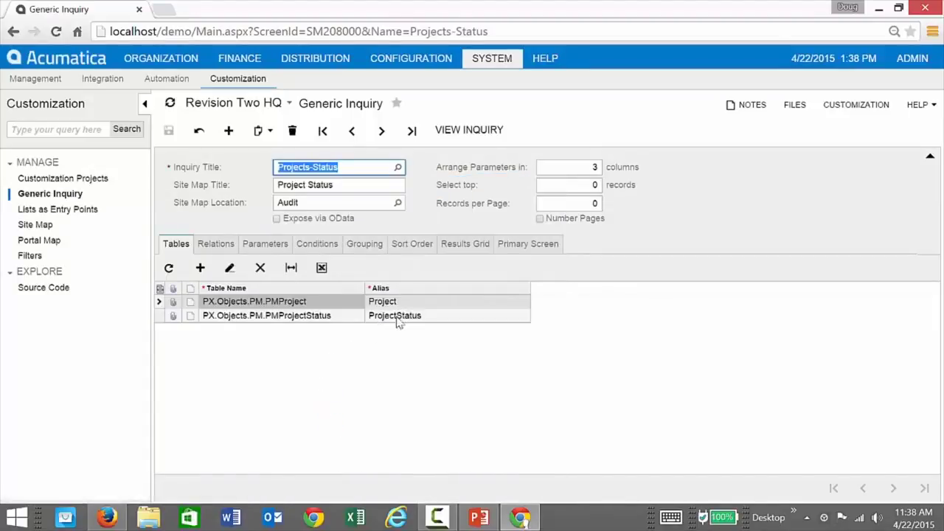
click(449, 245)
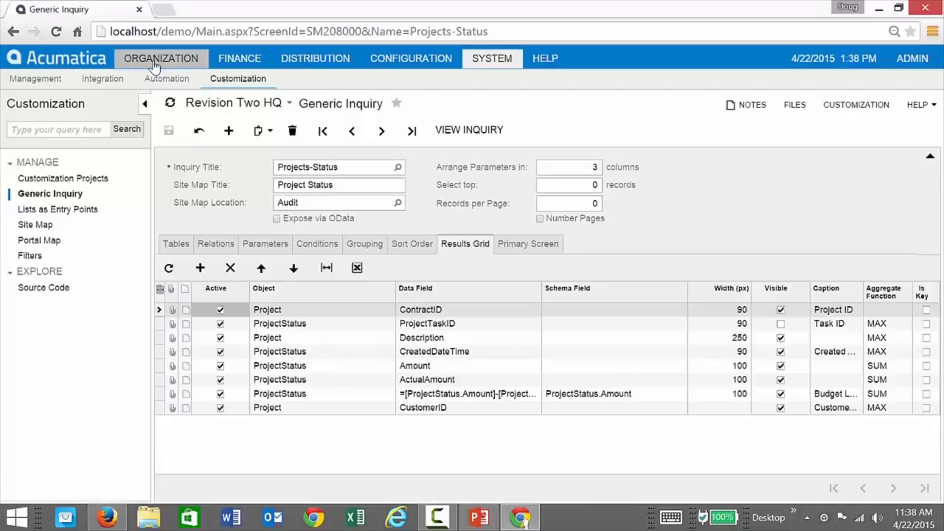
click(223, 63)
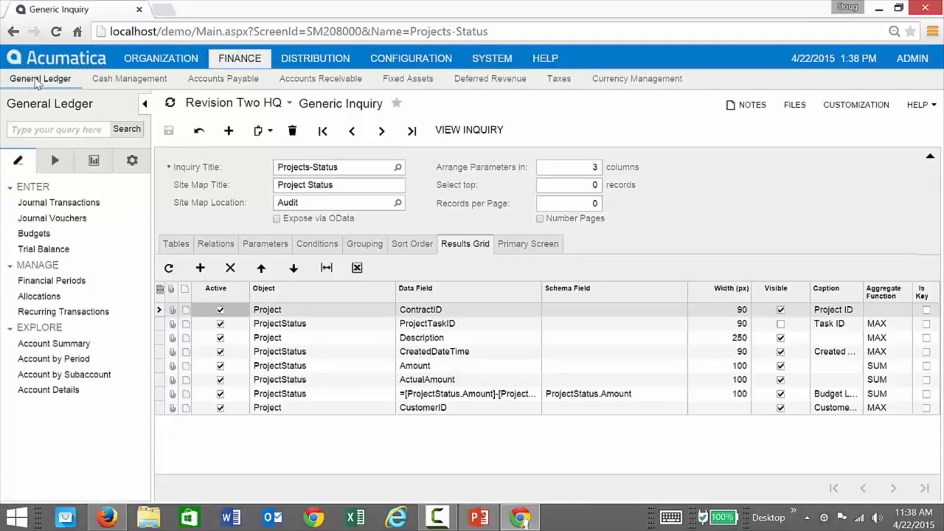
Set DEMO2 as the start project in report definition PMPLMON (Project P&L by Month) and save.
click(132, 160)
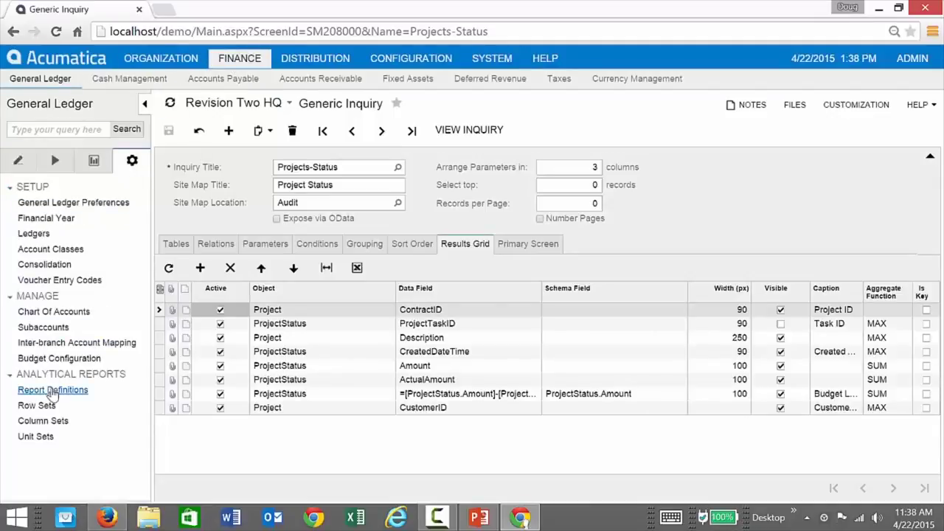
click(53, 395)
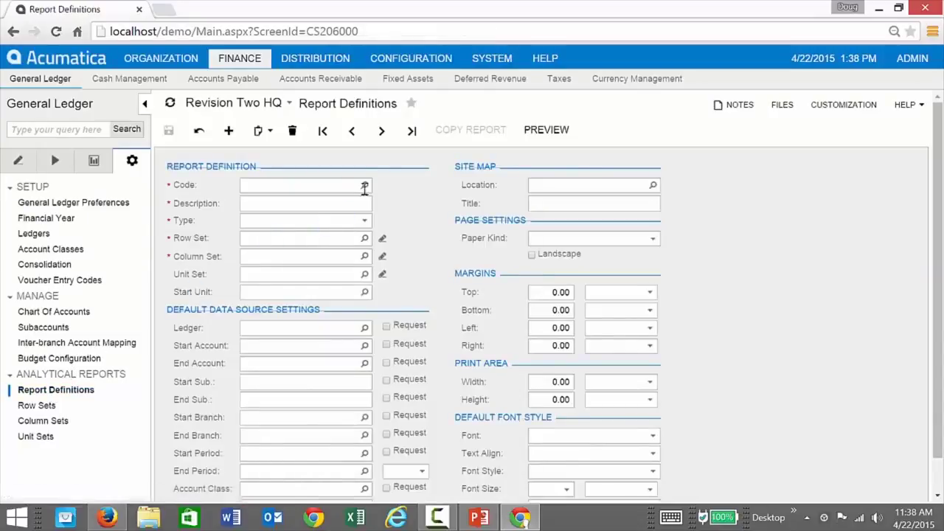
click(365, 186)
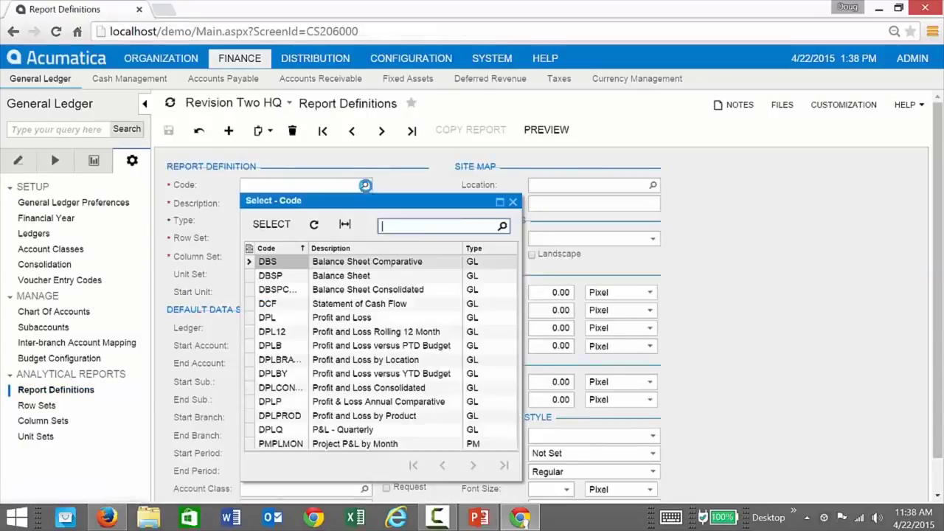
click(344, 444)
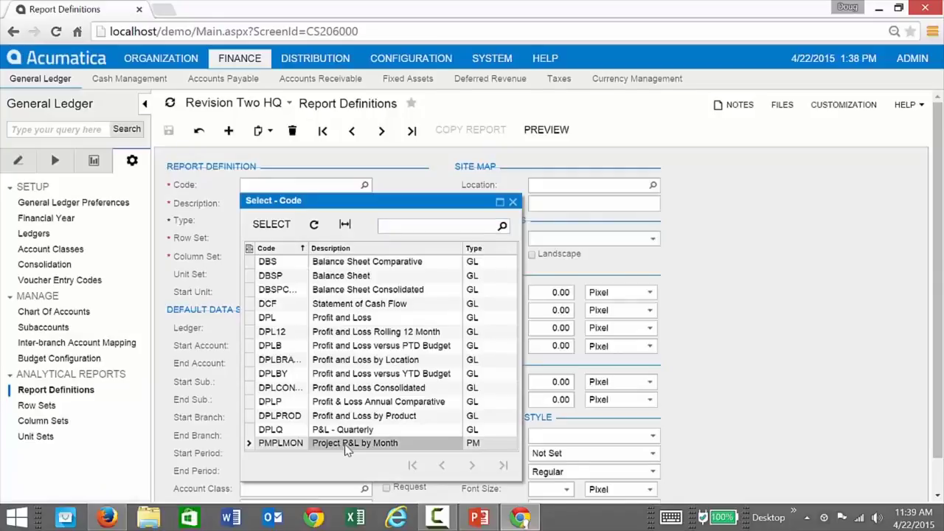
double_click(346, 445)
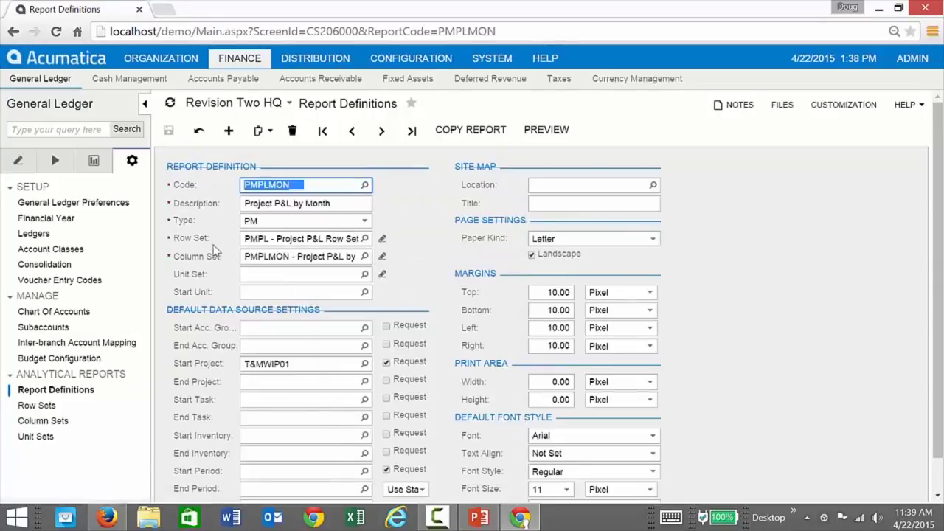
click(306, 364)
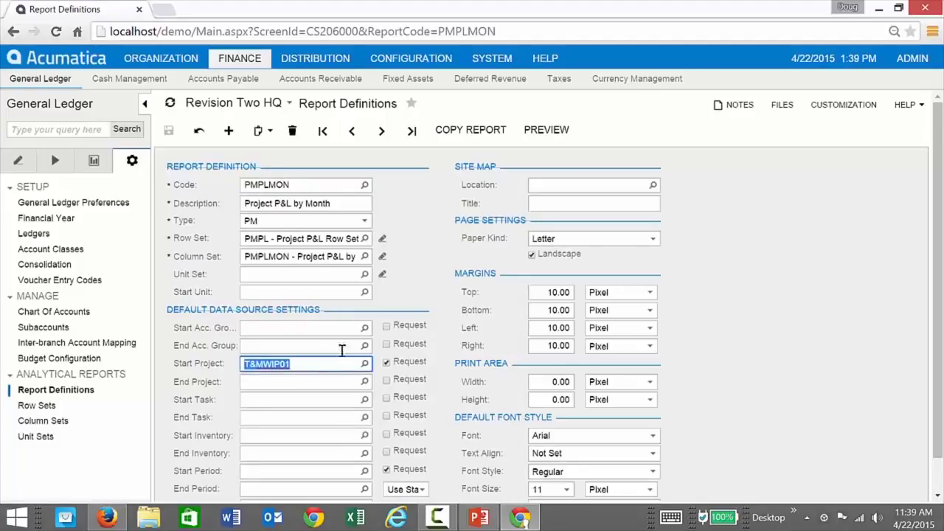
click(364, 363)
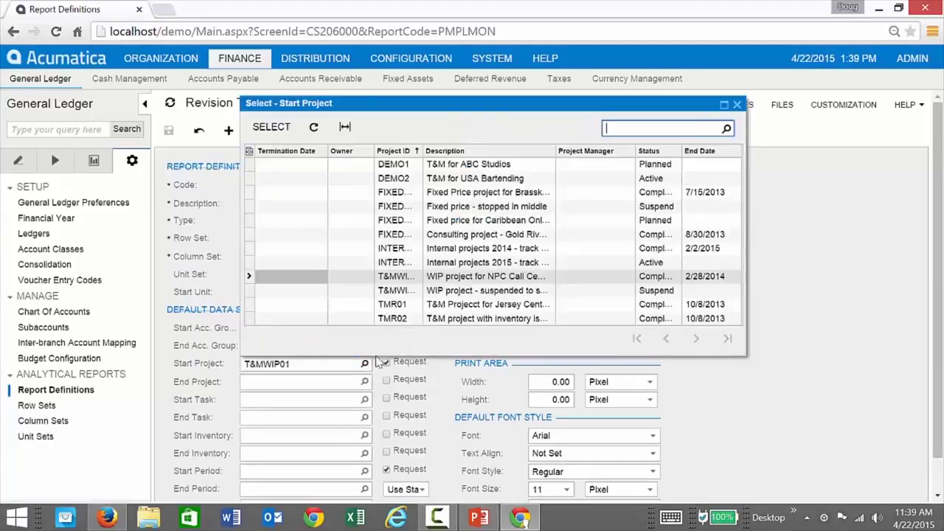
double_click(409, 179)
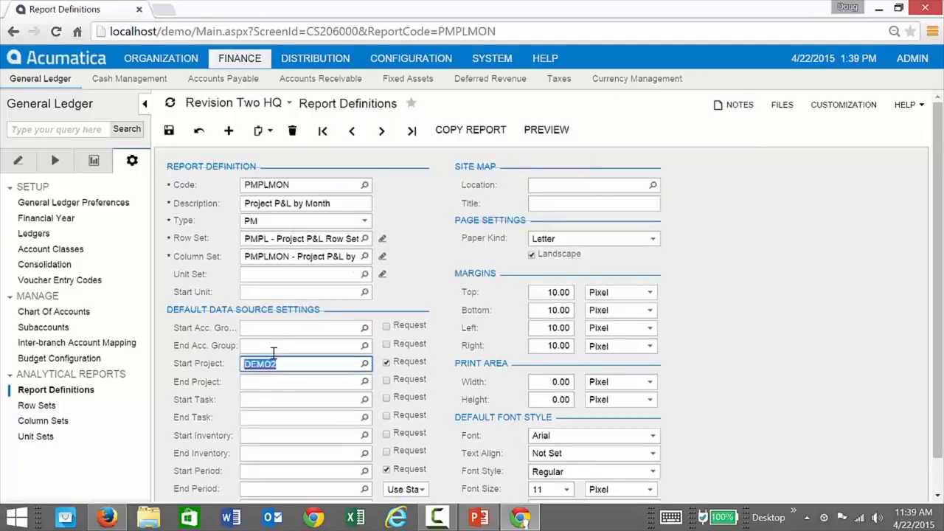
click(169, 131)
Run the report and review DEMO2's 3,200.00 revenue, 3,203.17 expenses and -3.17 profitability.
click(546, 130)
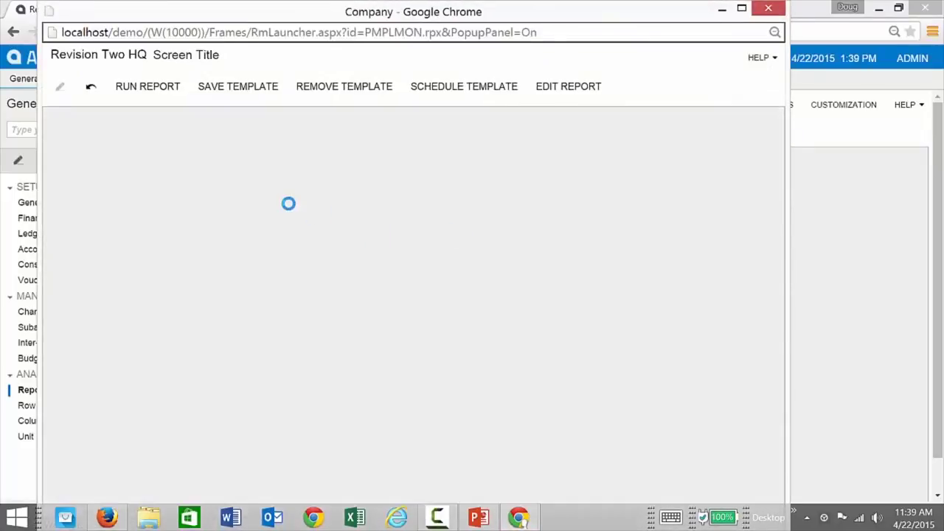
click(129, 90)
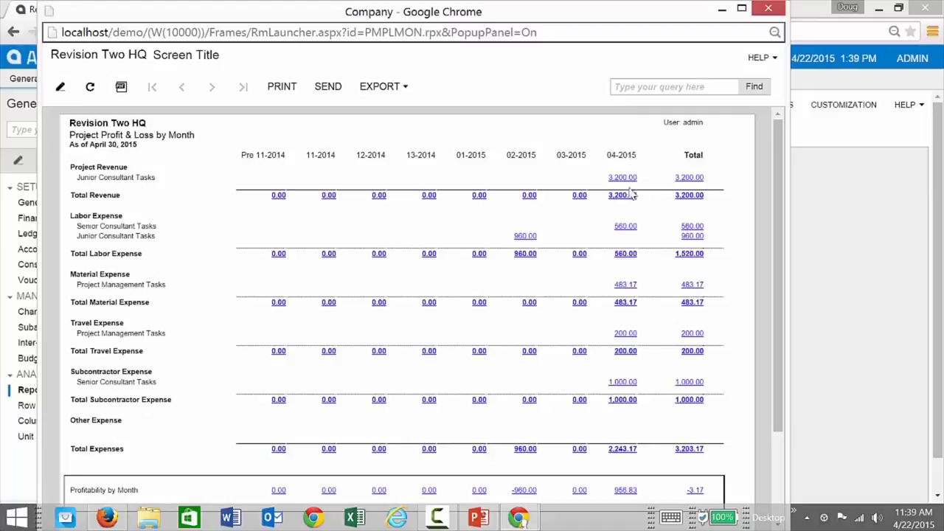
scroll(599, 395, down, 1)
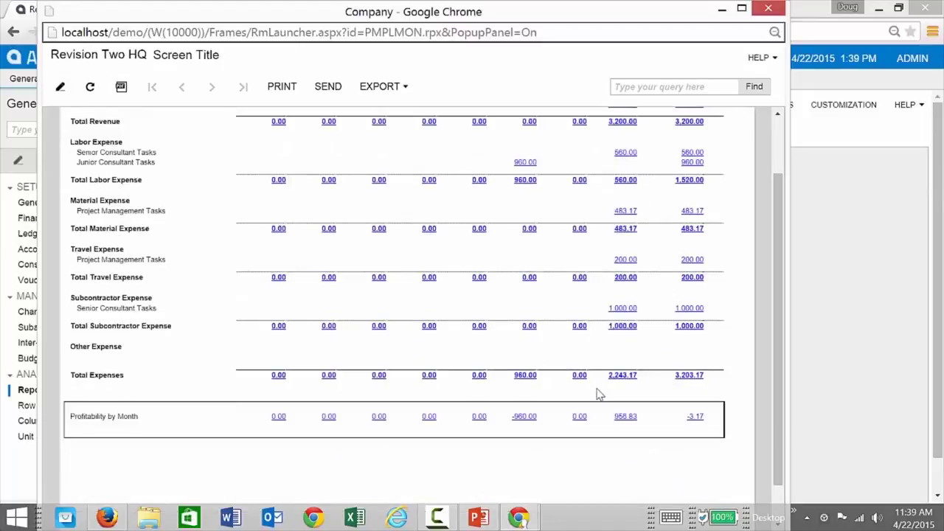
scroll(611, 307, up, 1)
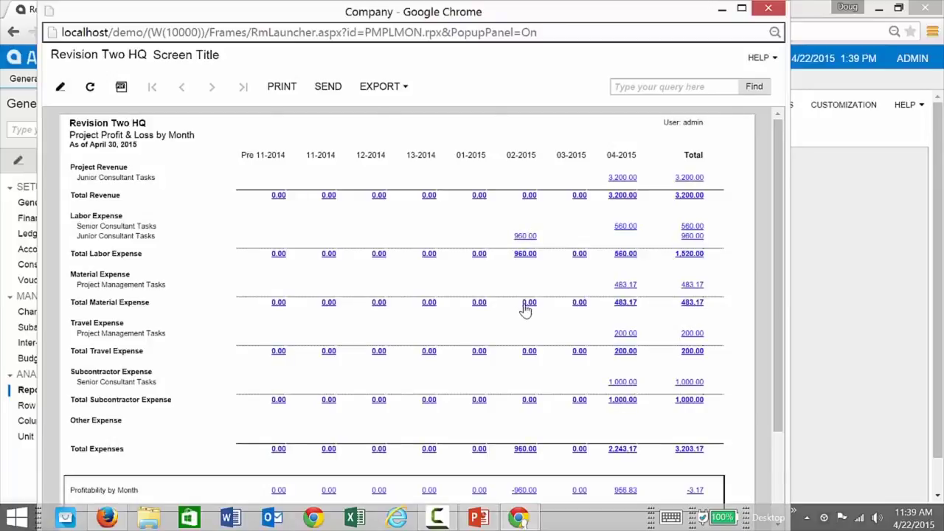
scroll(525, 311, down, 1)
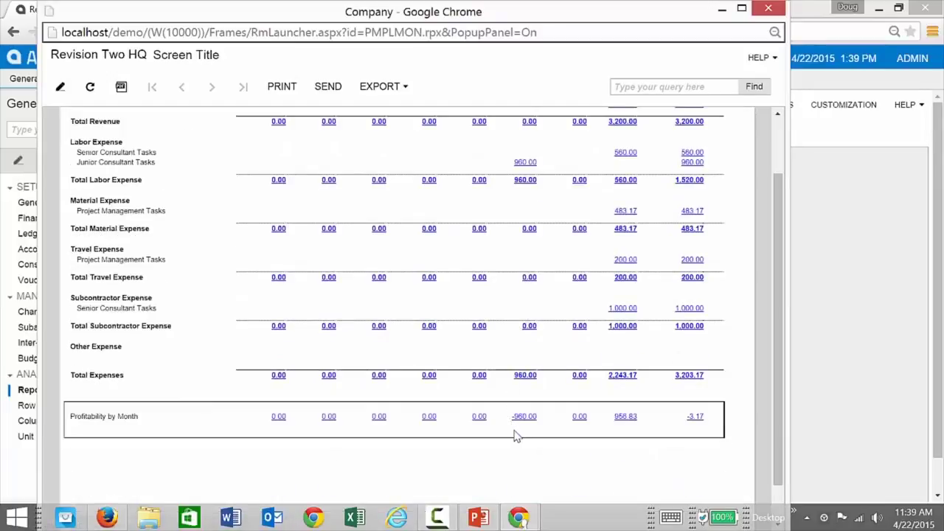
scroll(533, 344, up, 1)
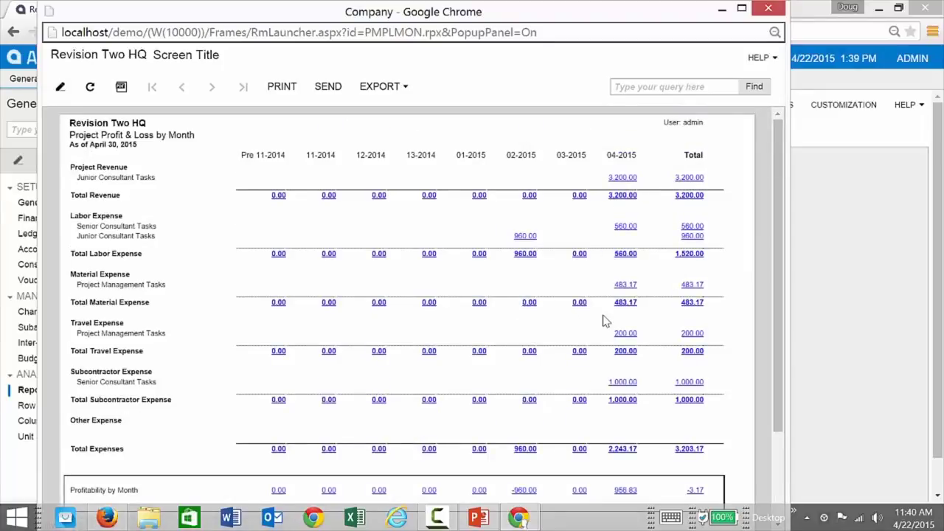
scroll(617, 319, down, 1)
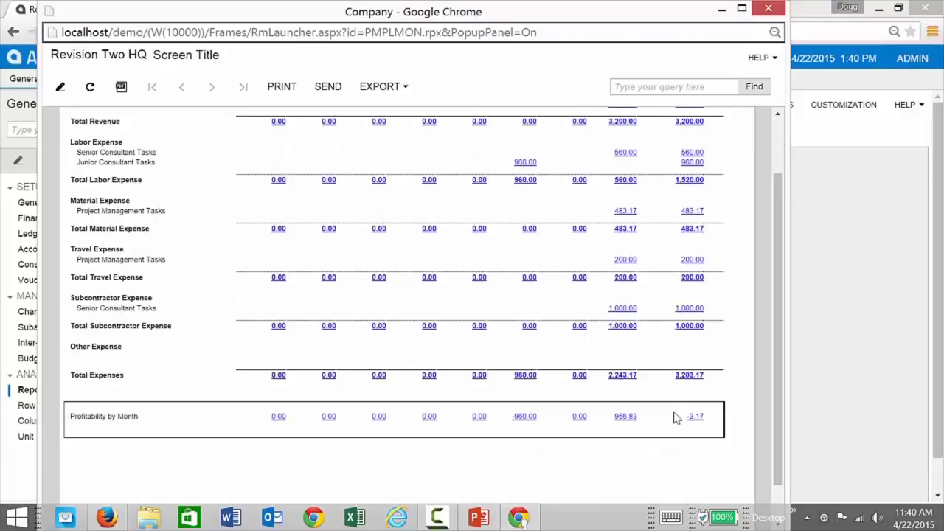